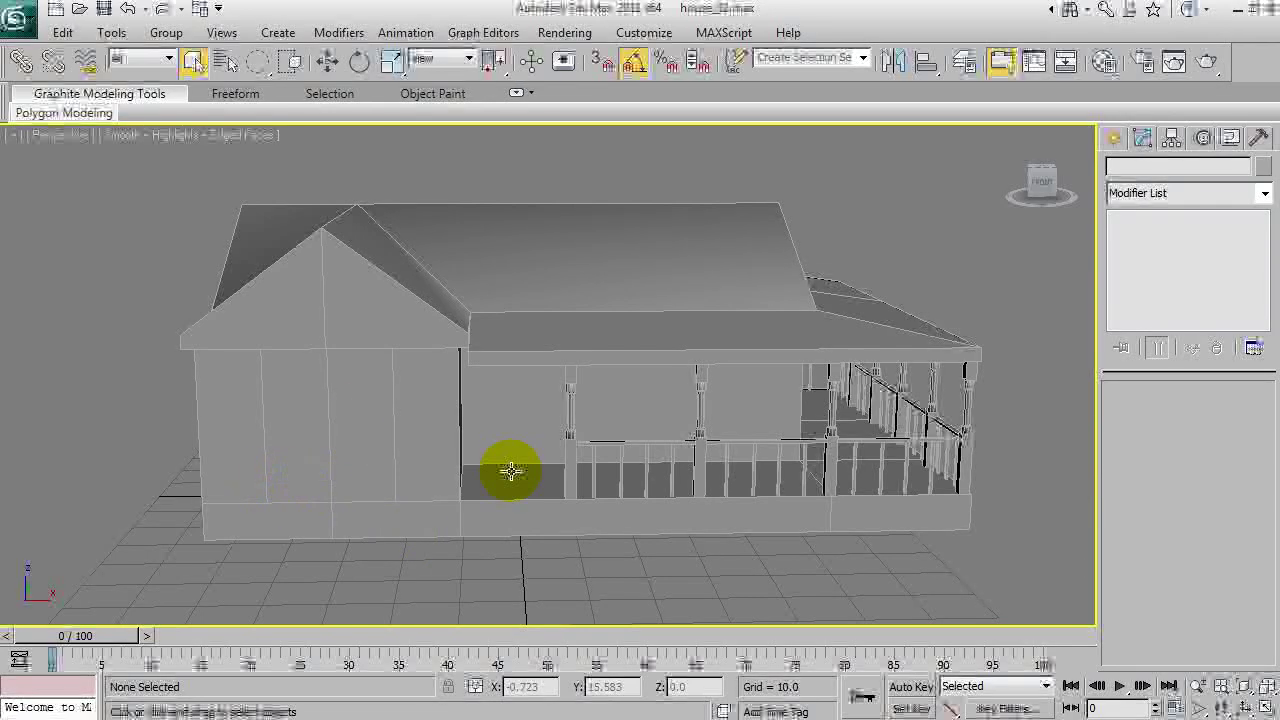
Delete the front wall polygons and gable polygons of the house's projecting wing, including the narrow faces beneath the eave.
alt+middle_drag(371, 452, 543, 466)
alt+middle_drag(337, 466, 806, 472)
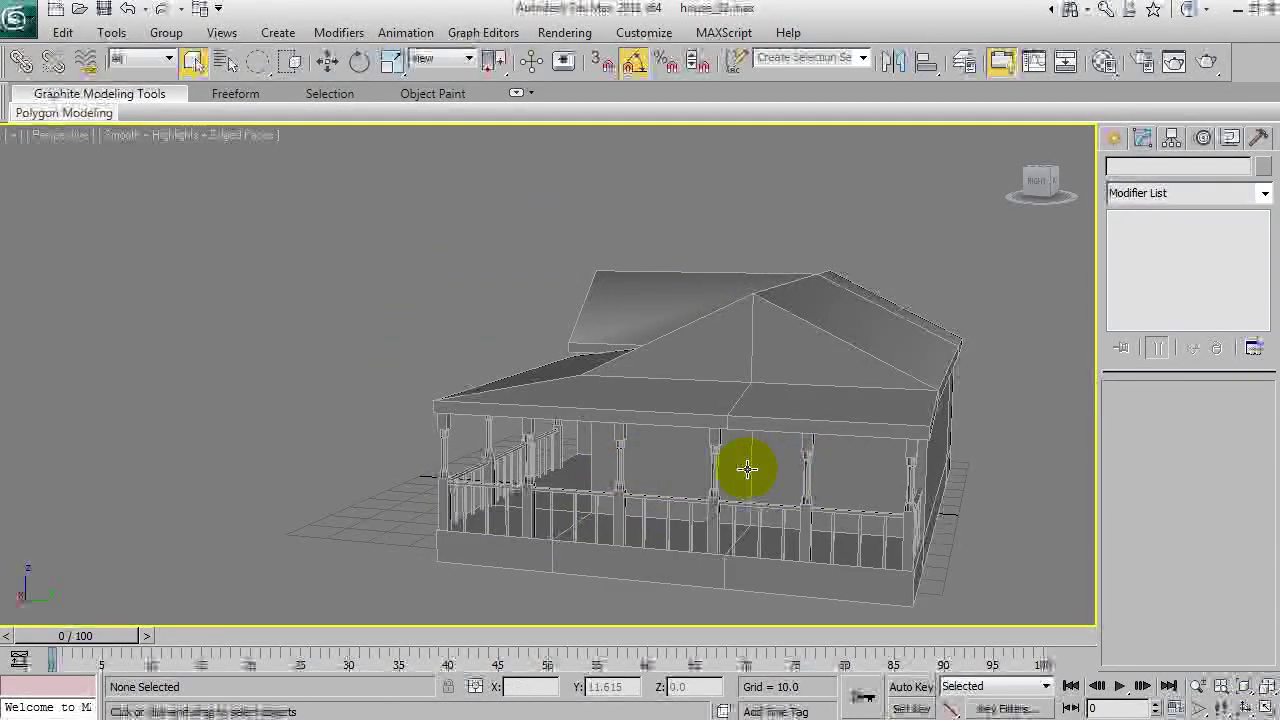
alt+middle_drag(620, 430, 640, 412)
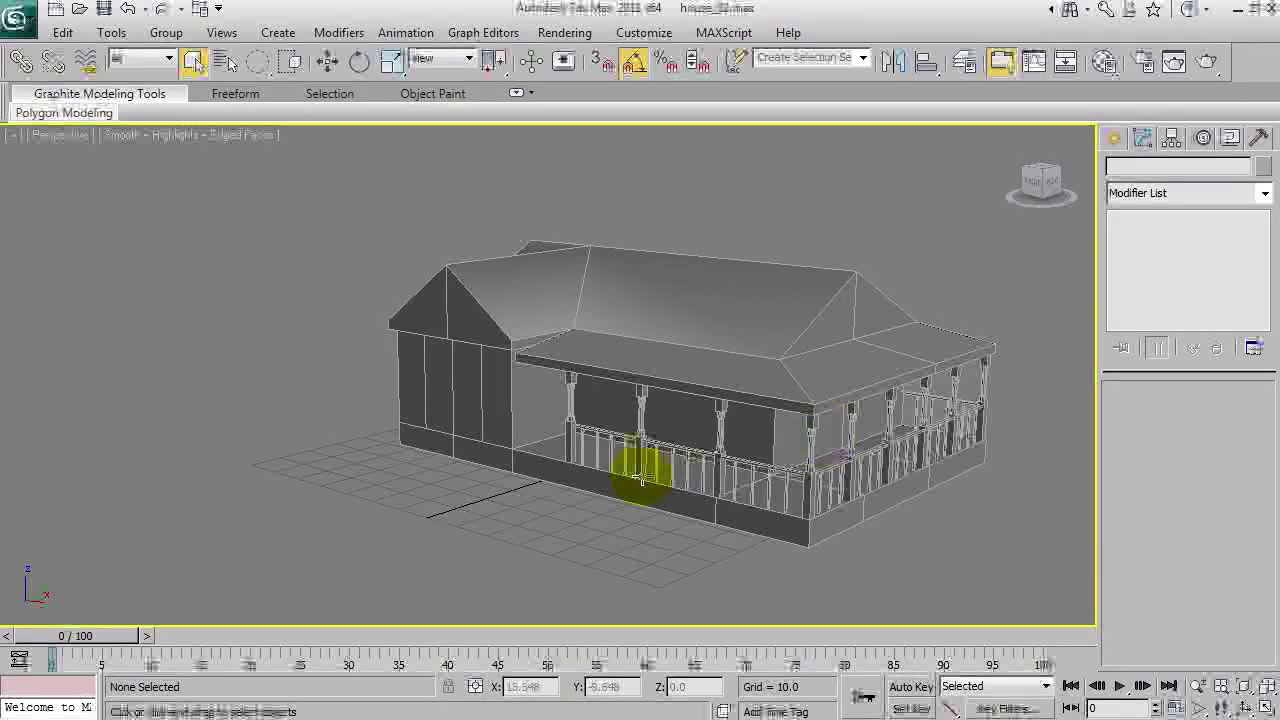
alt+middle_drag(641, 478, 448, 442)
click(520, 500)
click(1157, 283)
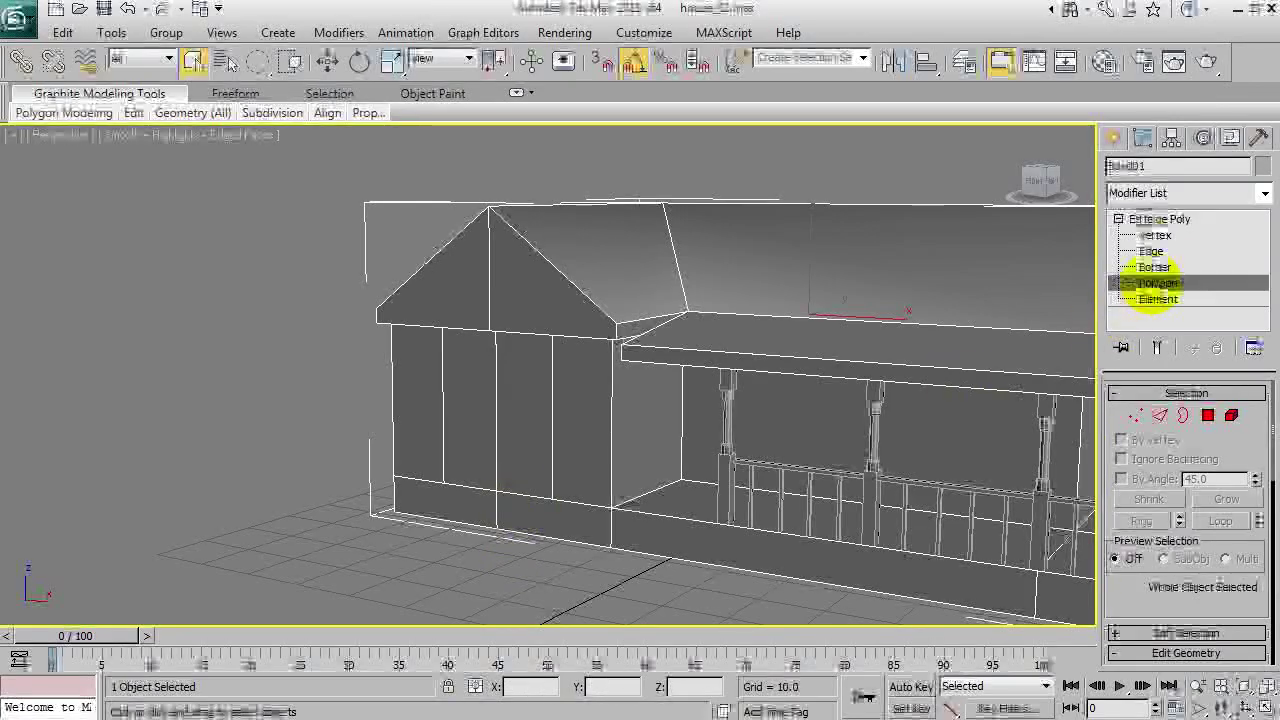
click(548, 514)
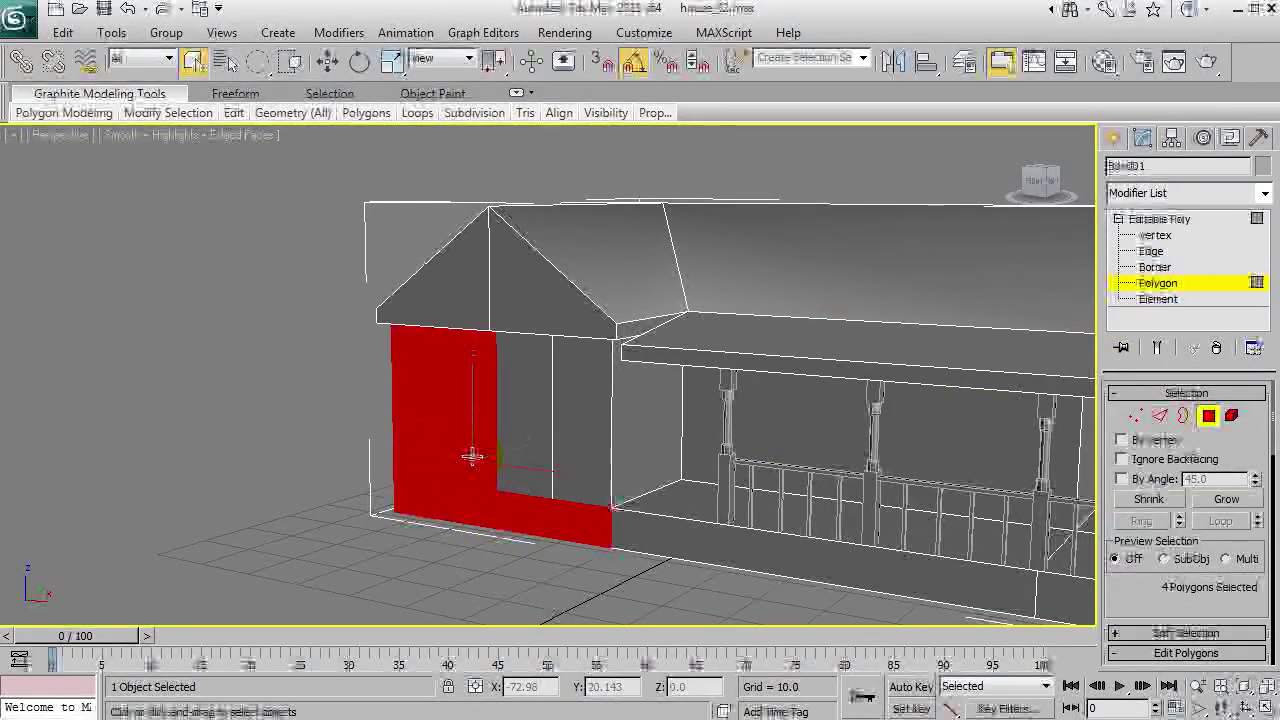
drag(508, 383, 514, 286)
right_click(510, 313)
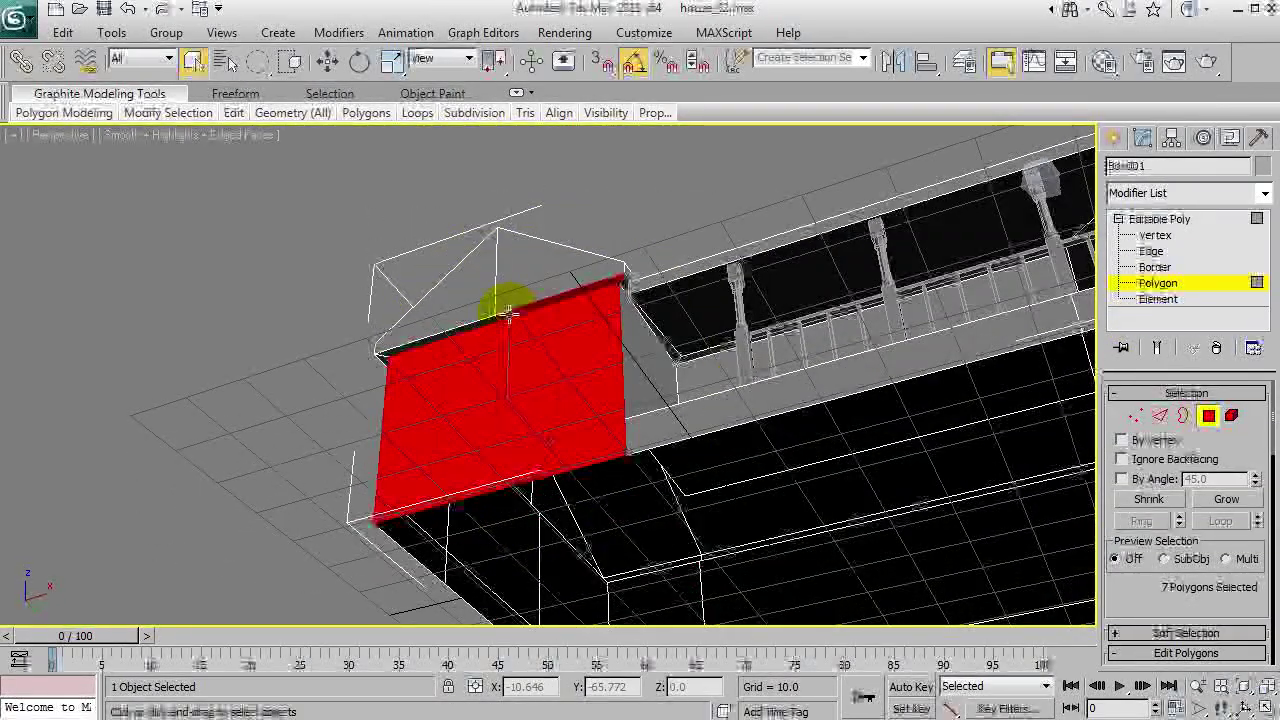
ctrl+click(516, 298)
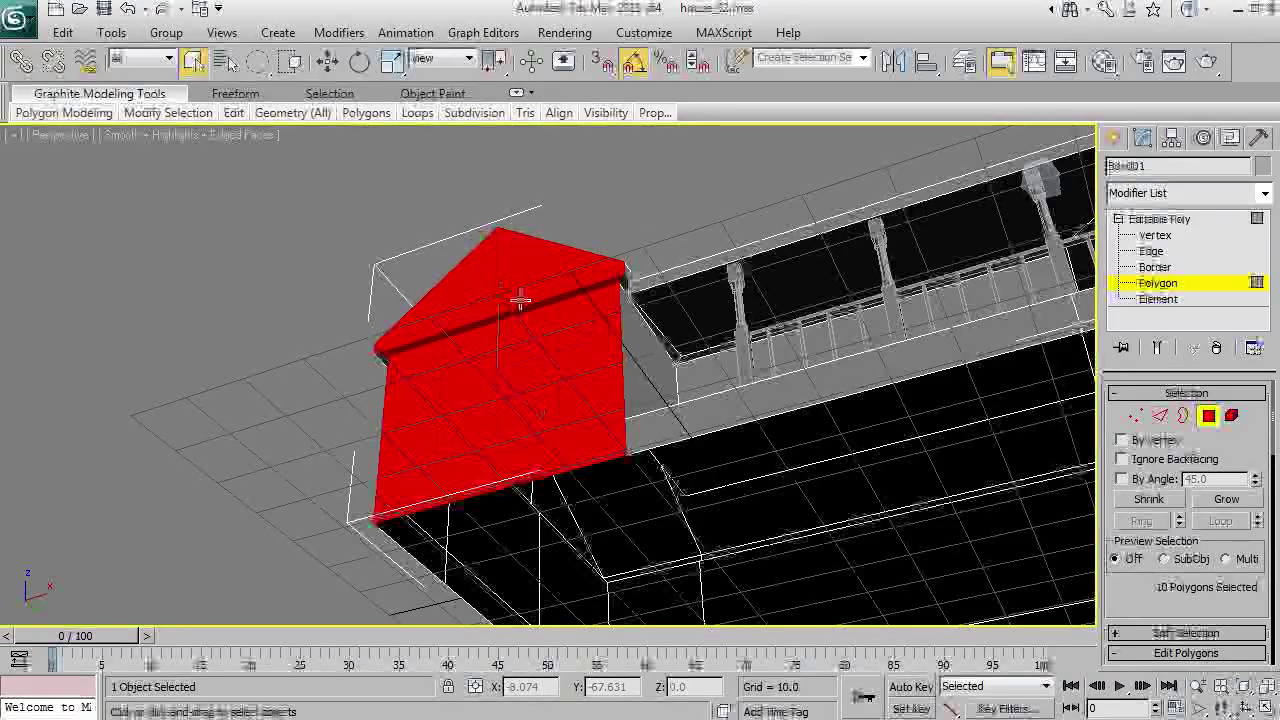
key(Delete)
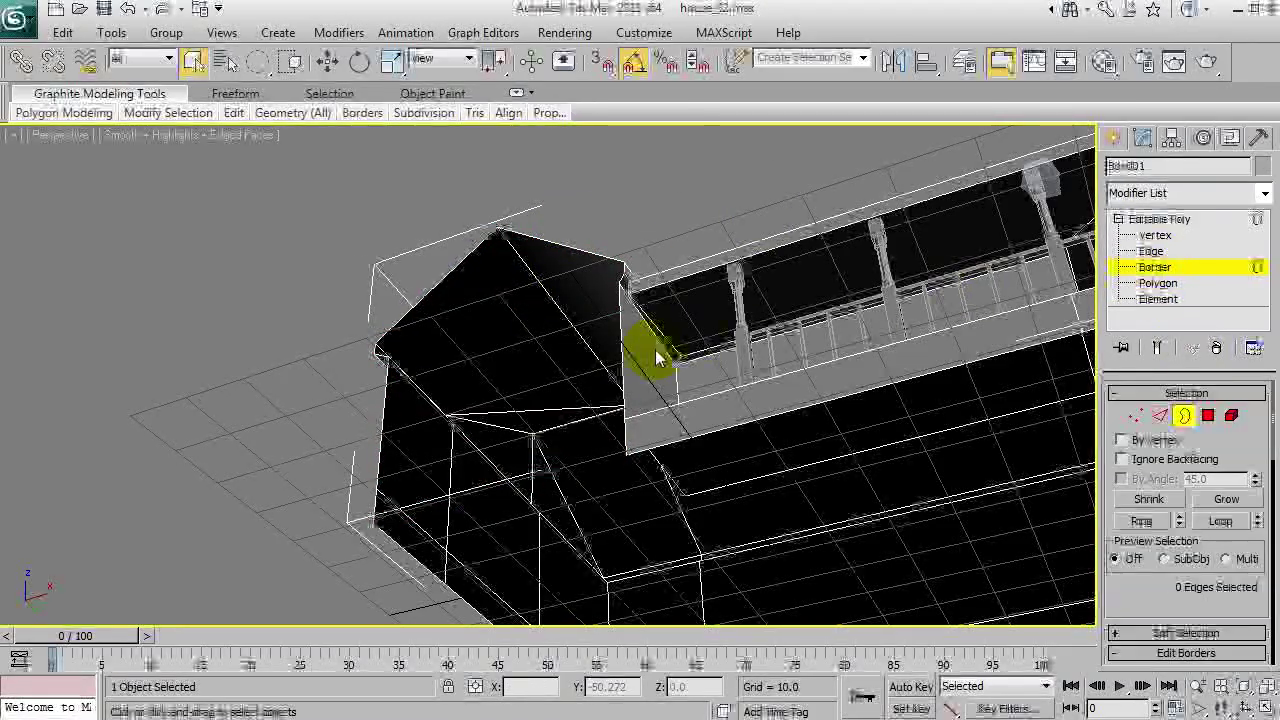
Select the open border, convert it to an edge selection, and deselect the side and rear edges so only the front ones remain.
click(625, 358)
alt+middle_drag(600, 337, 732, 484)
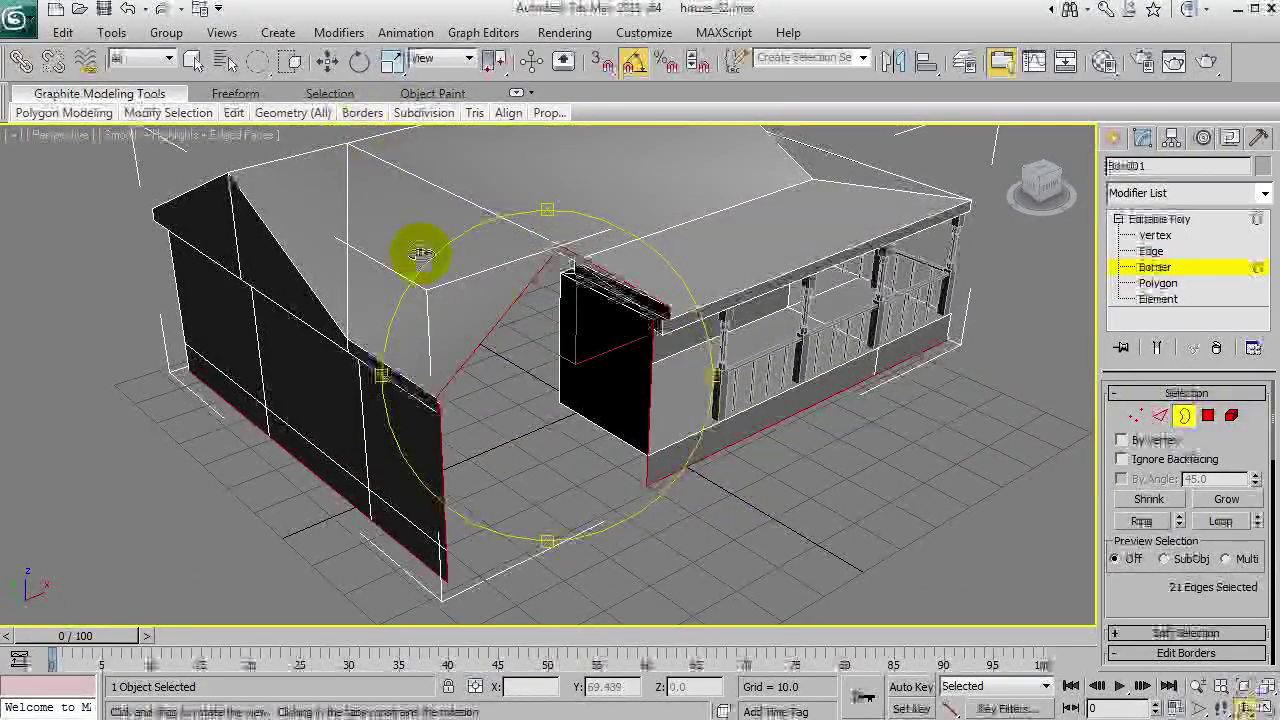
key(2)
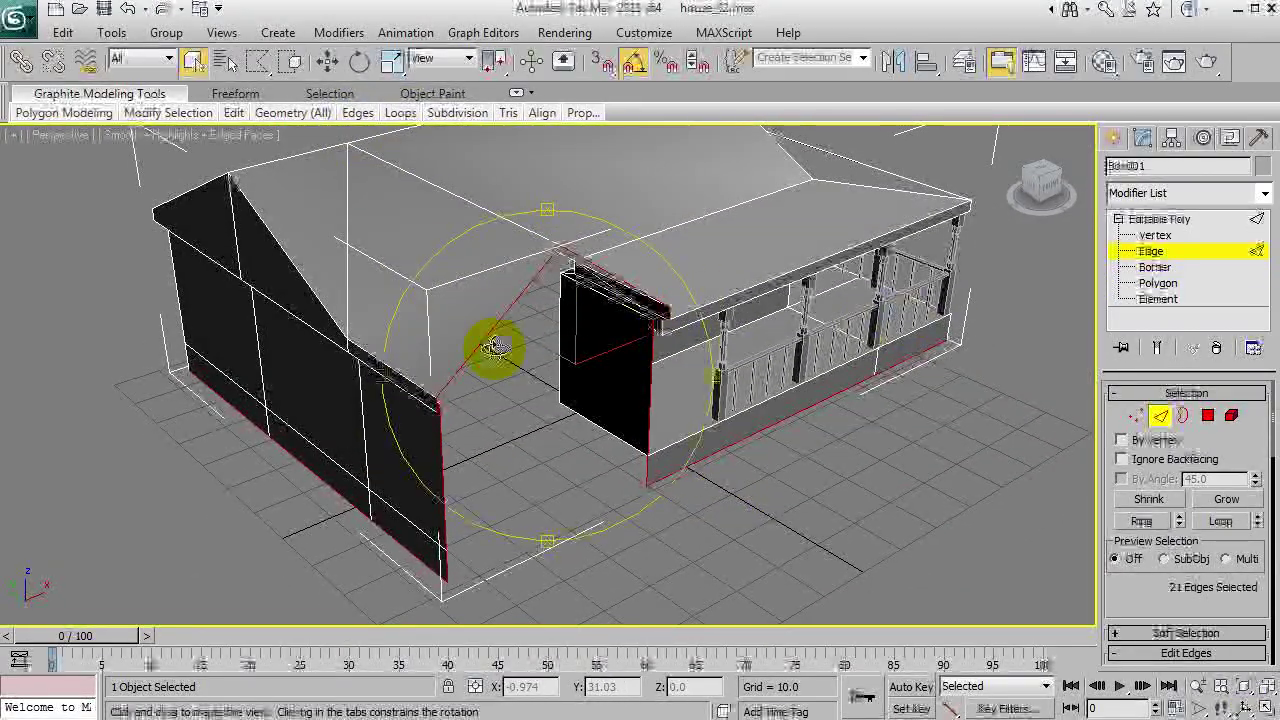
drag(491, 343, 600, 345)
alt+middle_drag(603, 347, 571, 361)
scroll(566, 362, down, 4)
drag(146, 281, 574, 562)
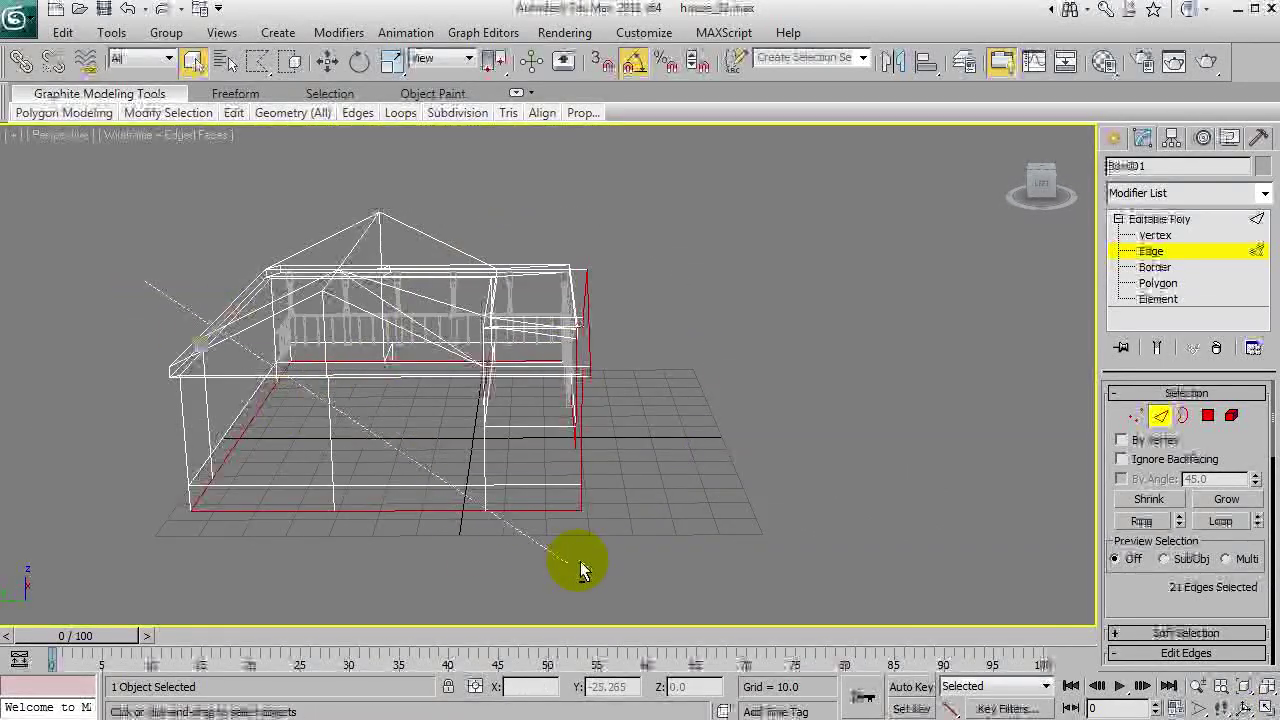
drag(255, 68, 262, 95)
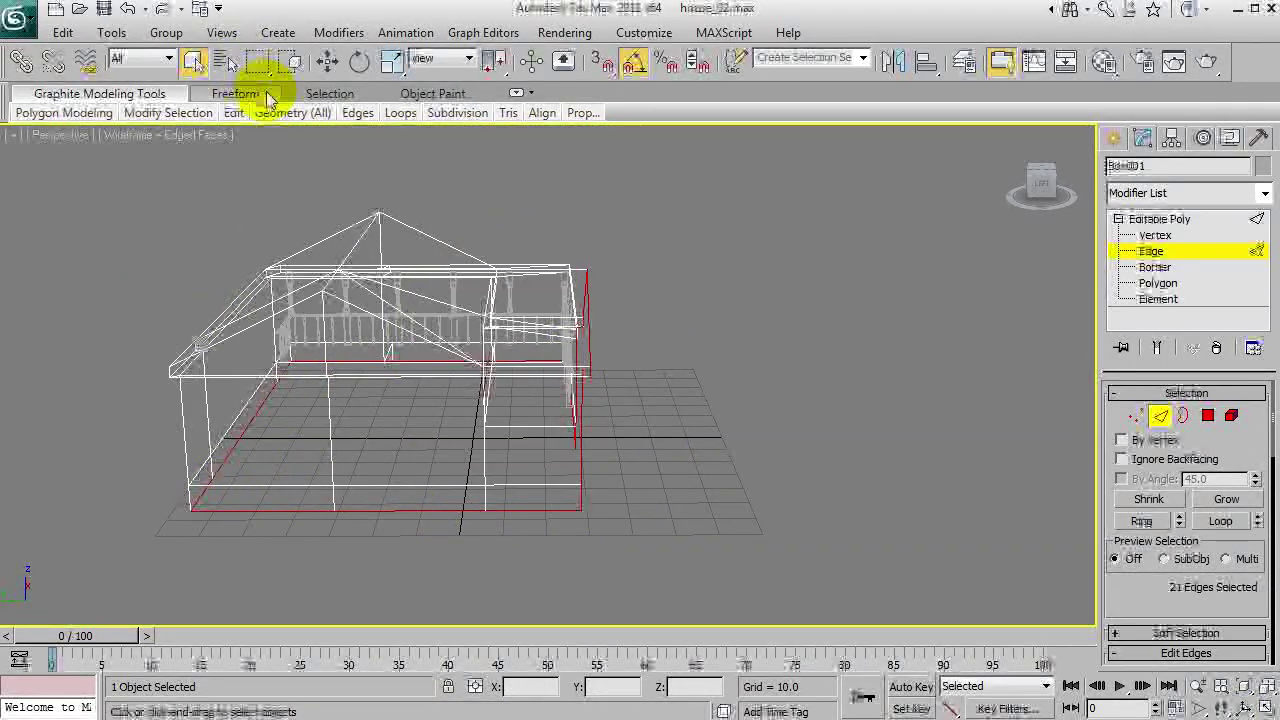
drag(132, 235, 504, 617)
alt+middle_drag(618, 462, 407, 444)
key(F3)
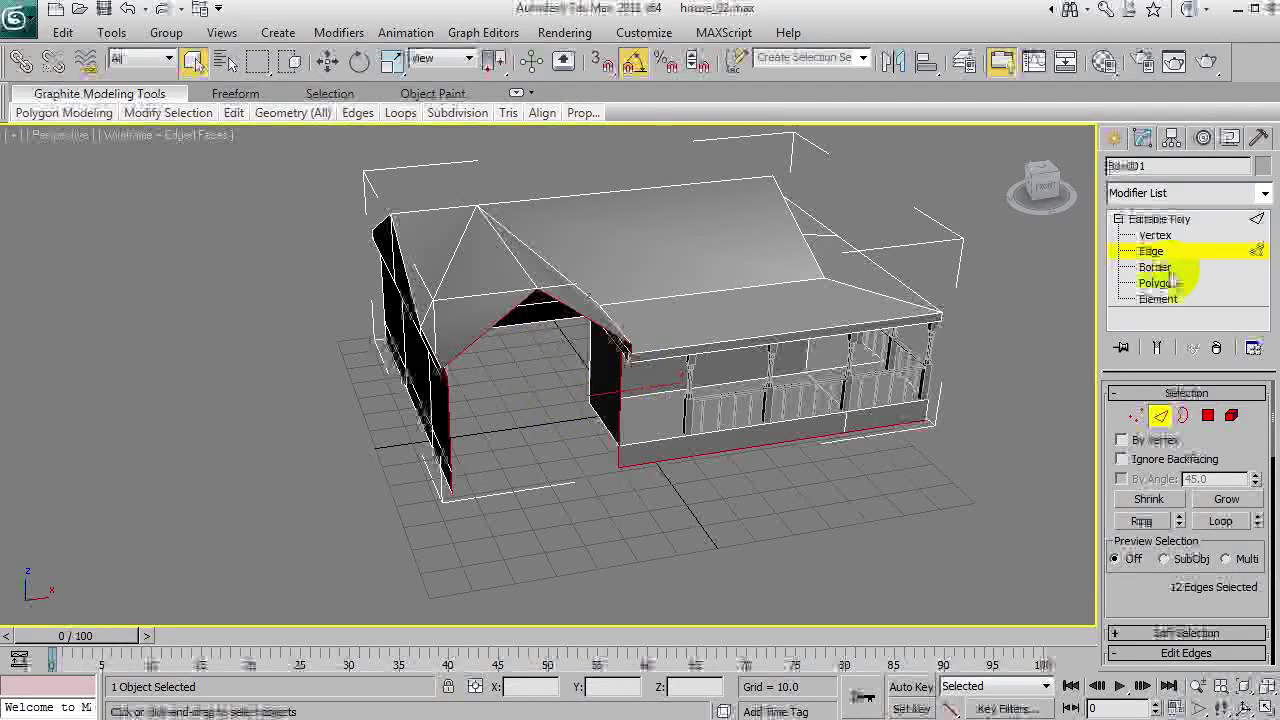
Read the Y coordinate of the base vertex at the front corner of the porch in the Move Transform Type-In.
click(1153, 236)
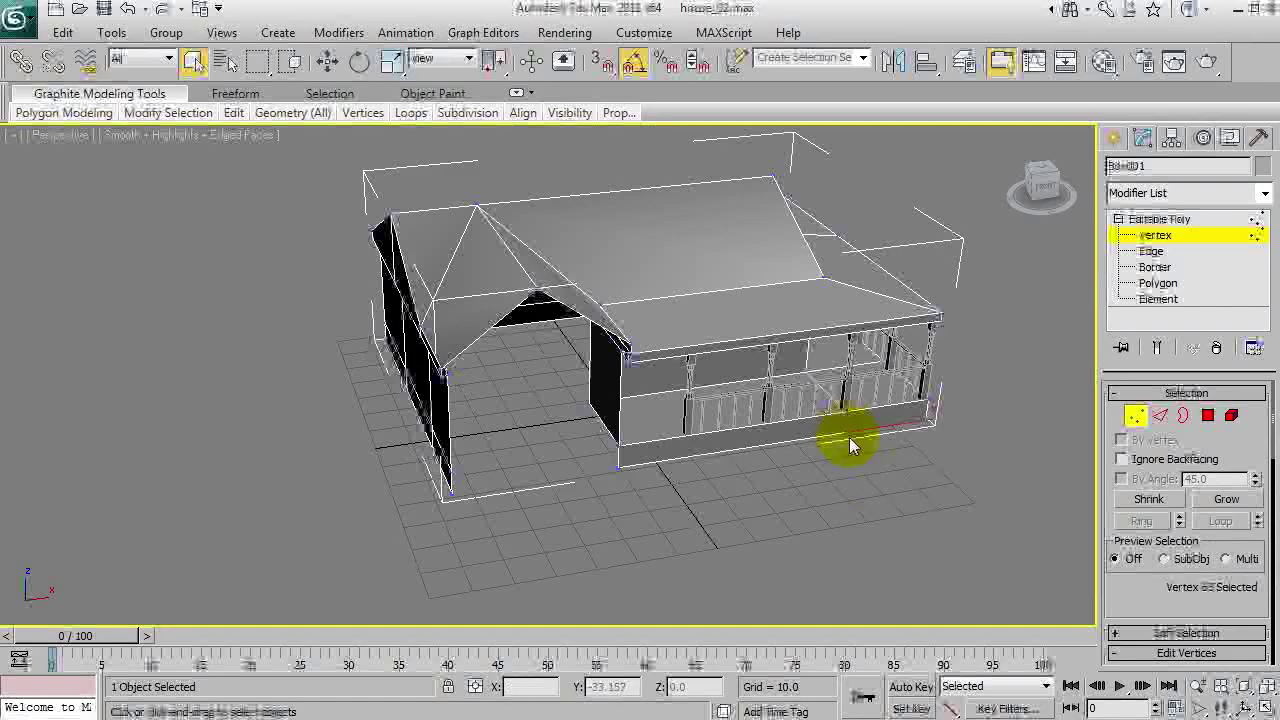
right_click(327, 61)
drag(538, 210, 340, 206)
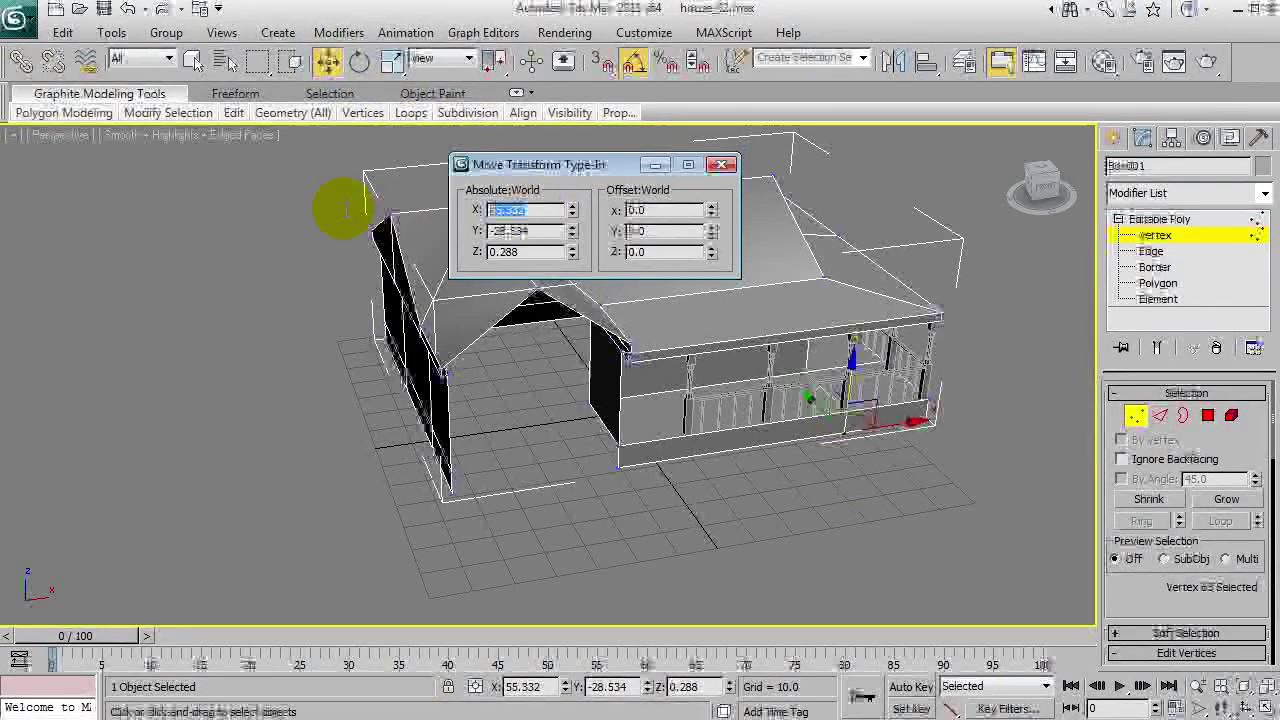
drag(547, 231, 341, 226)
click(720, 165)
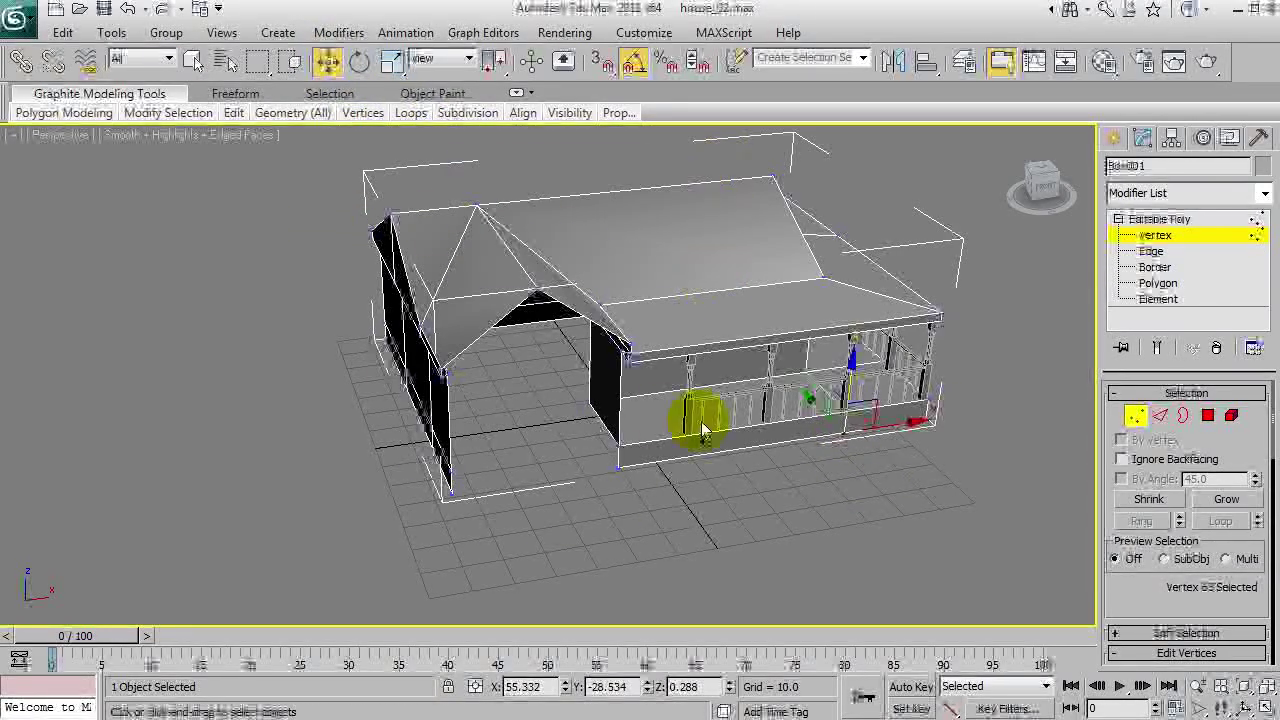
Align the selected front edges to the porch front by setting their absolute Y position to -28.534, and leave edge editing.
alt+middle_drag(645, 412, 551, 377)
scroll(646, 440, up, 4)
scroll(551, 377, down, 3)
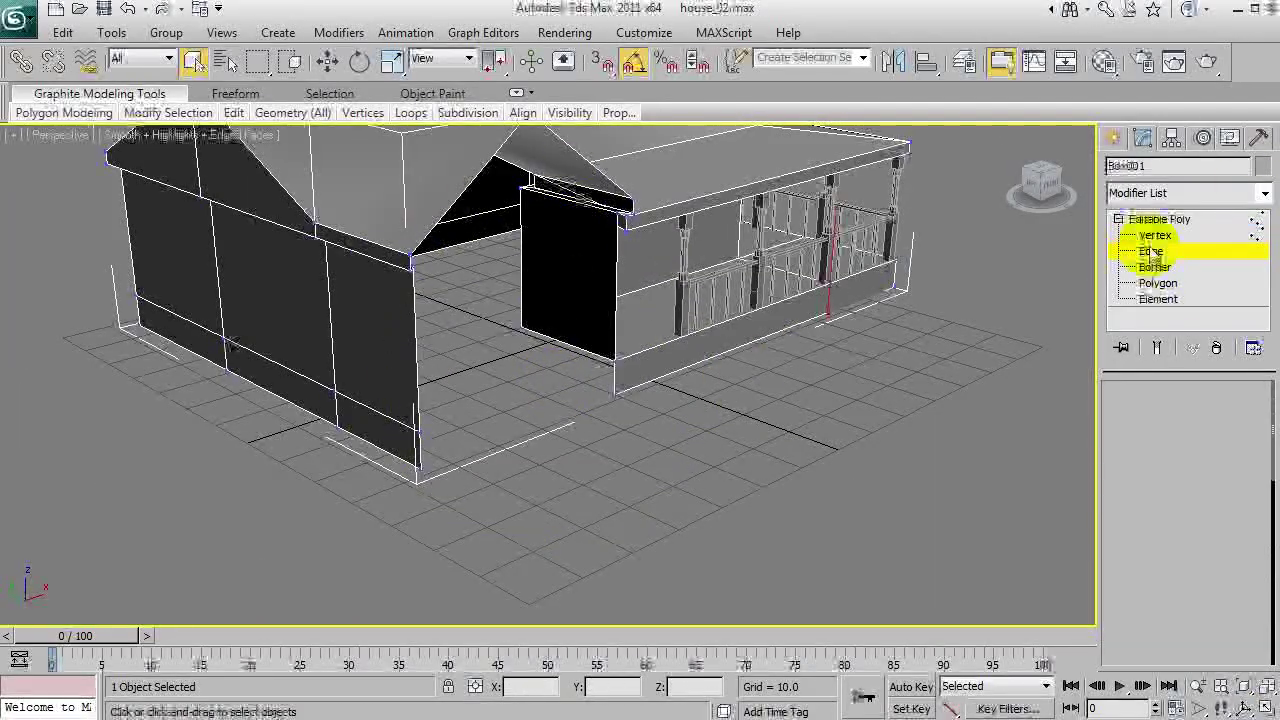
alt+middle_drag(613, 340, 709, 320)
key(w)
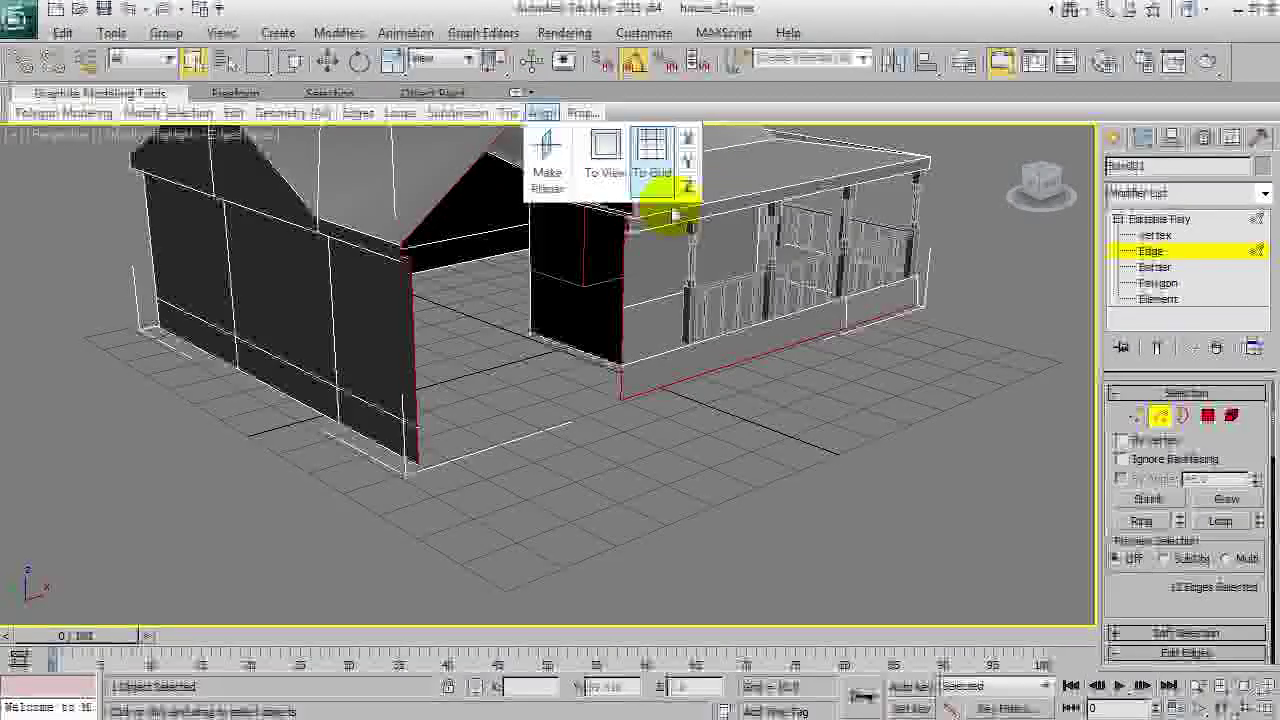
right_click(327, 61)
mouse_move(400, 112)
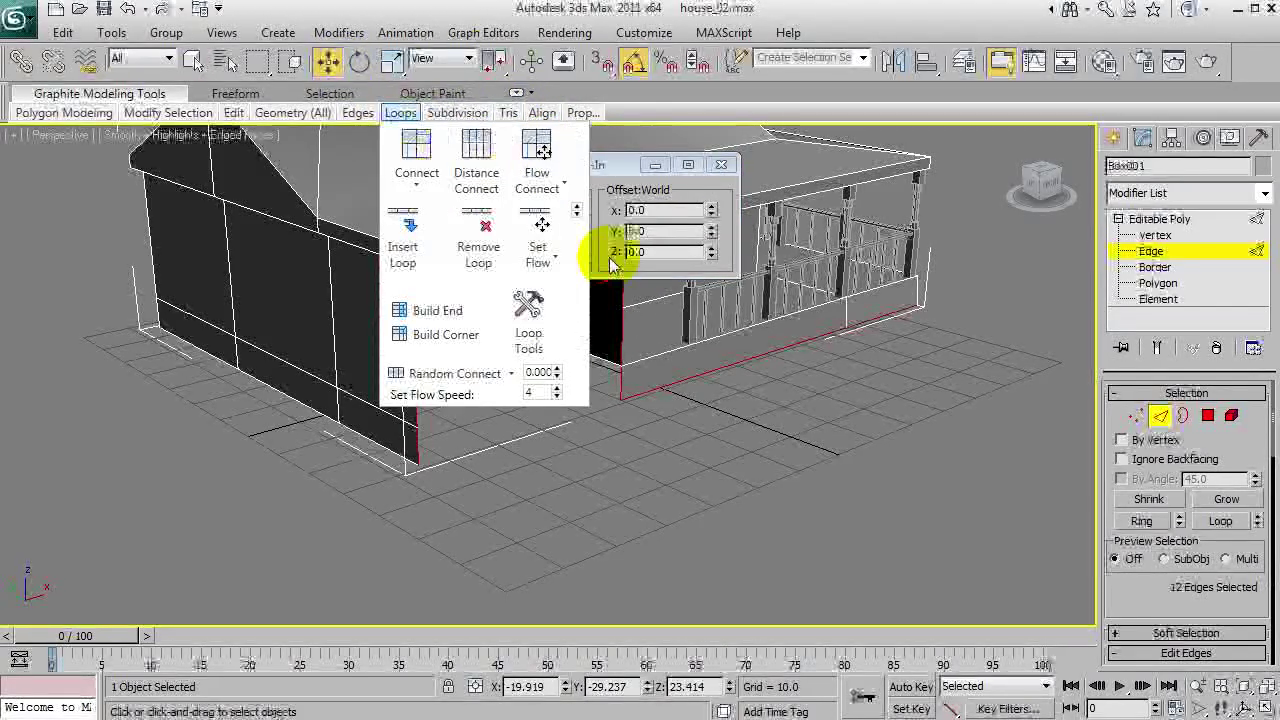
drag(640, 164, 817, 239)
text(-28.534)
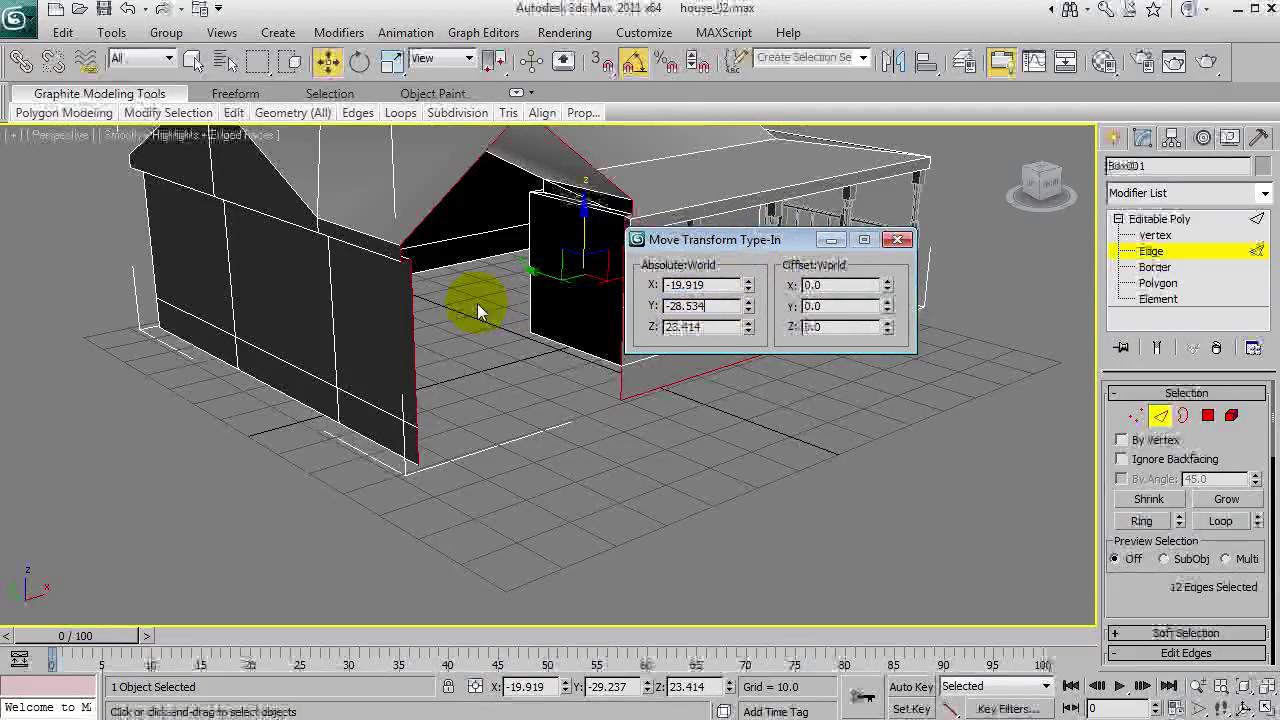
key(Return)
click(897, 239)
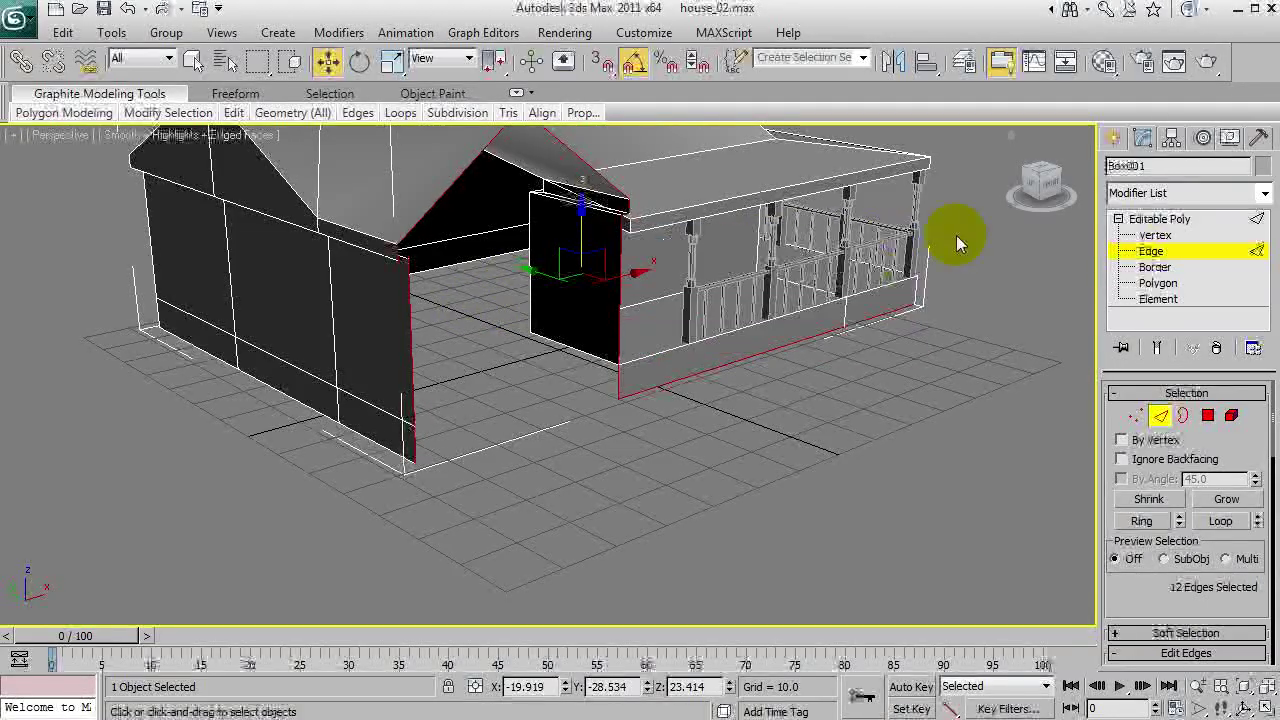
click(1160, 219)
click(614, 398)
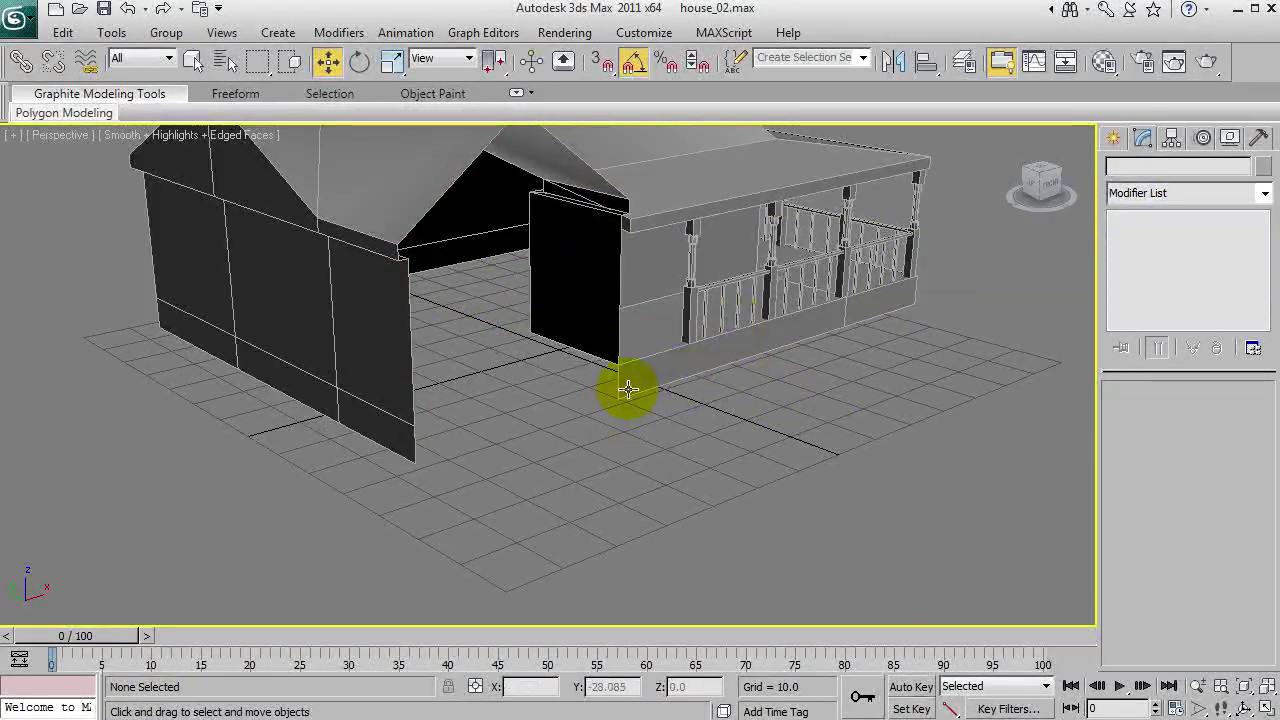
Reselect the house body and bridge the vertical wall edges on both sides of the wing's open front to form the front wall.
alt+middle_drag(628, 389, 530, 440)
scroll(517, 446, down, 3)
right_click(694, 320)
click(1112, 138)
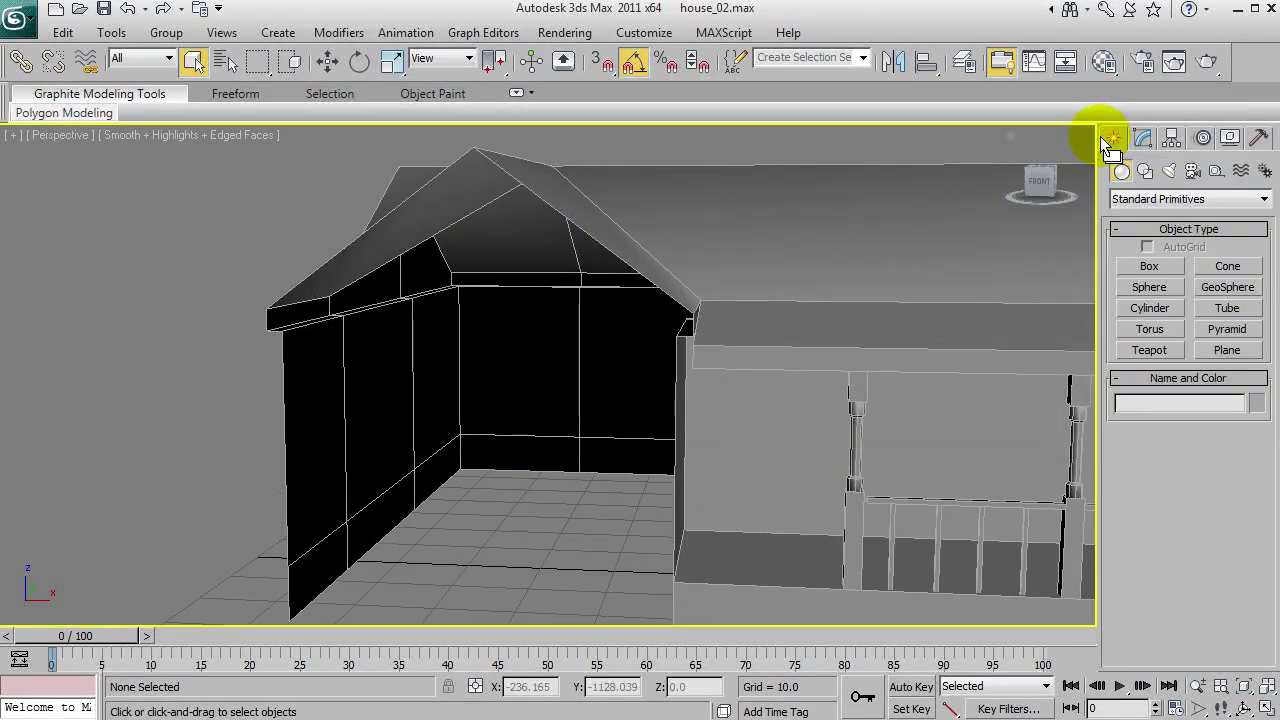
click(804, 206)
click(1142, 138)
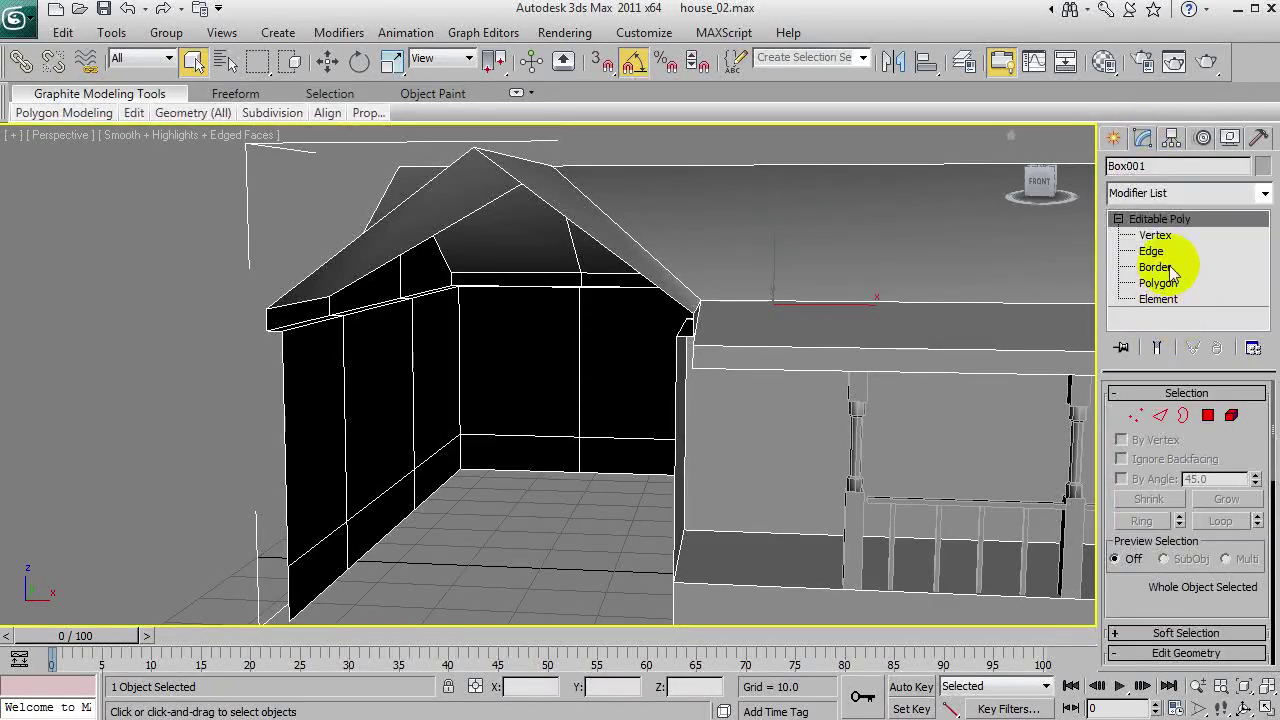
click(1155, 268)
click(1151, 251)
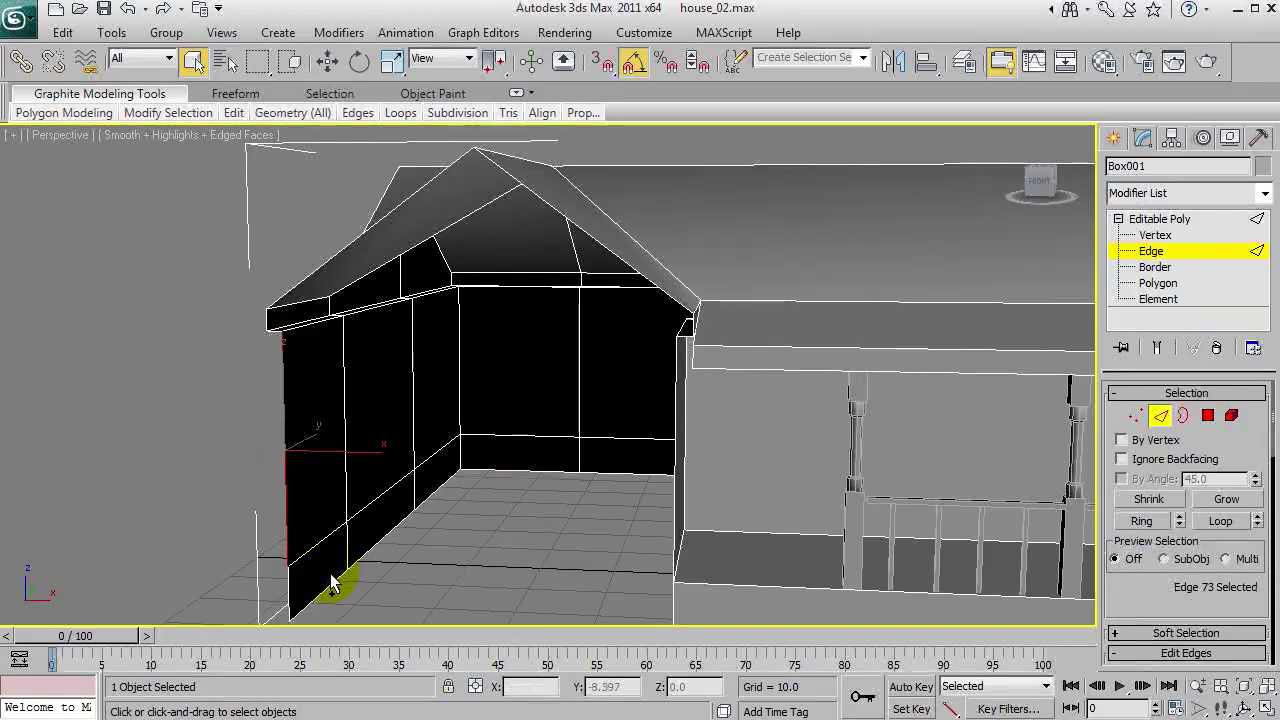
drag(615, 400, 682, 430)
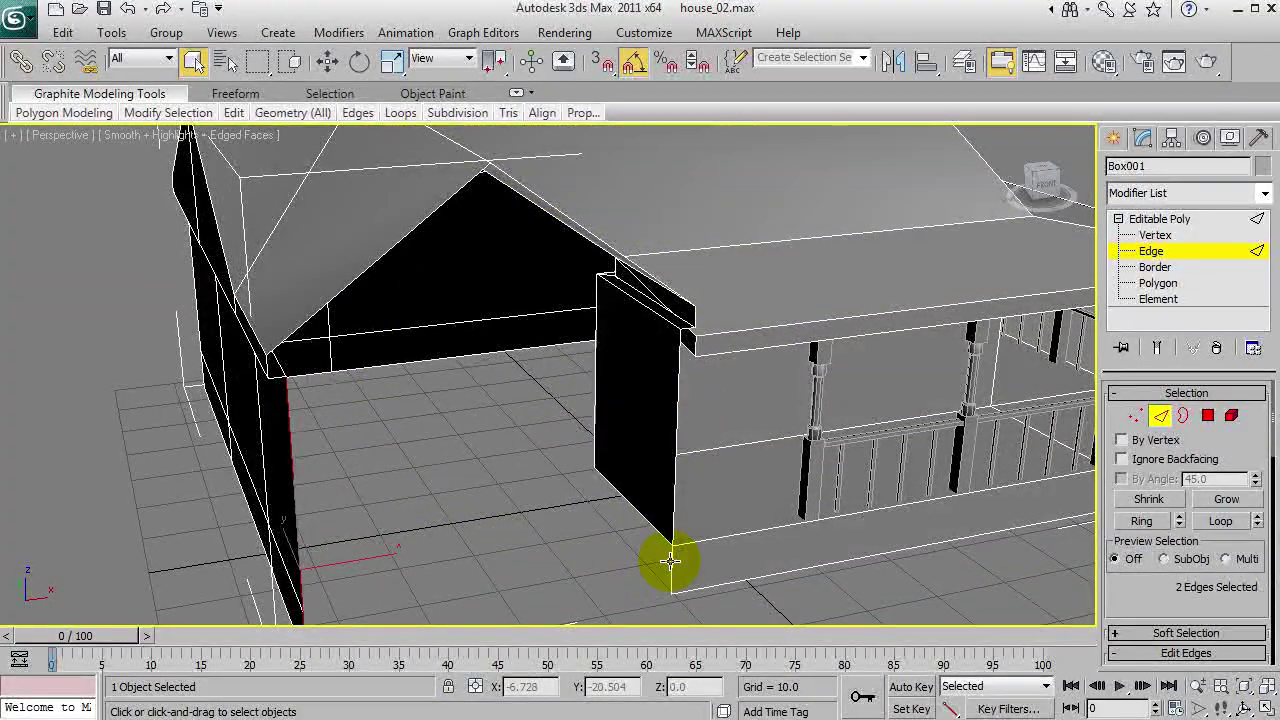
scroll(1156, 597, down, 8)
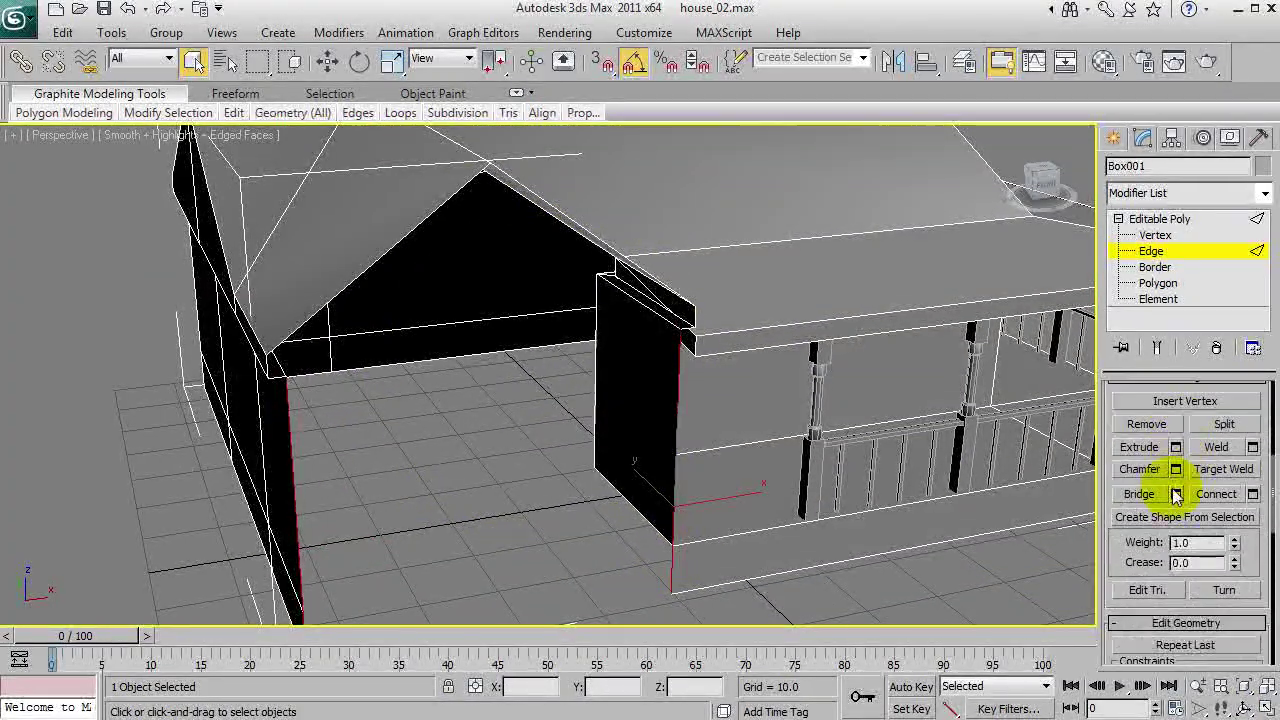
click(1140, 494)
key(ctrl+r)
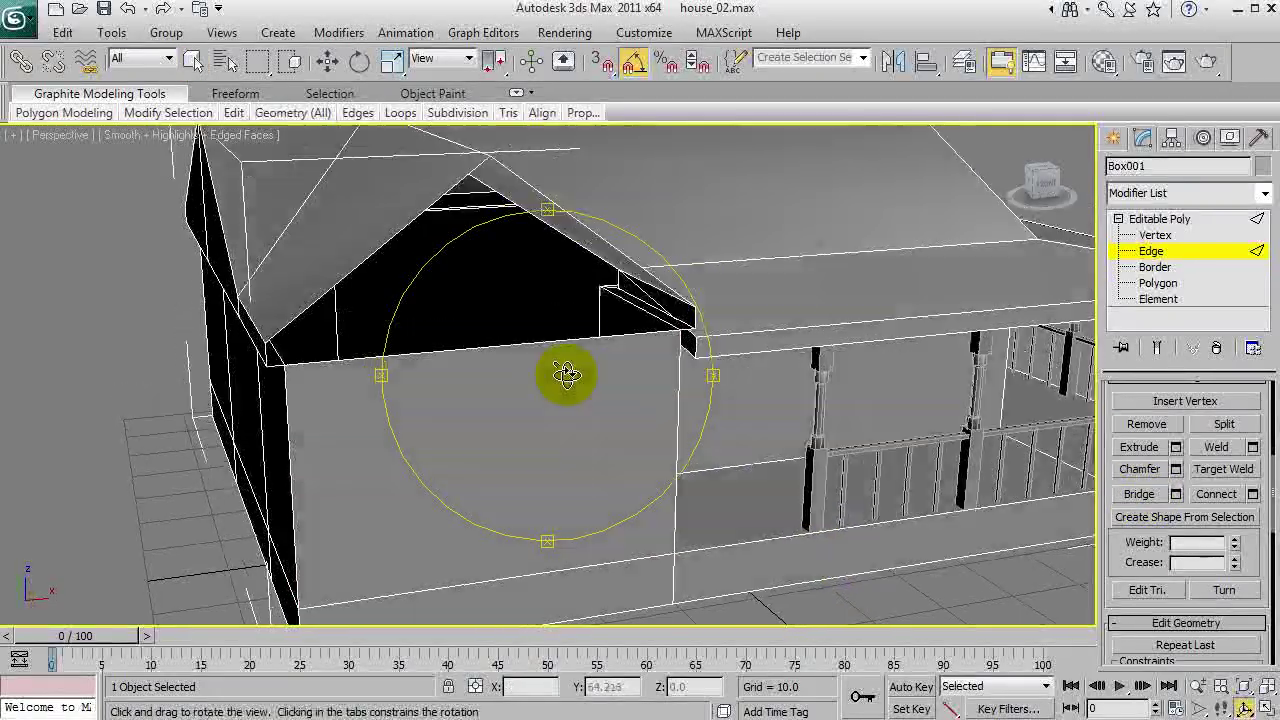
mouse_move(508, 380)
mouse_down()
mouse_move(508, 349)
mouse_move(463, 360)
mouse_move(527, 382)
mouse_up()
right_click(527, 382)
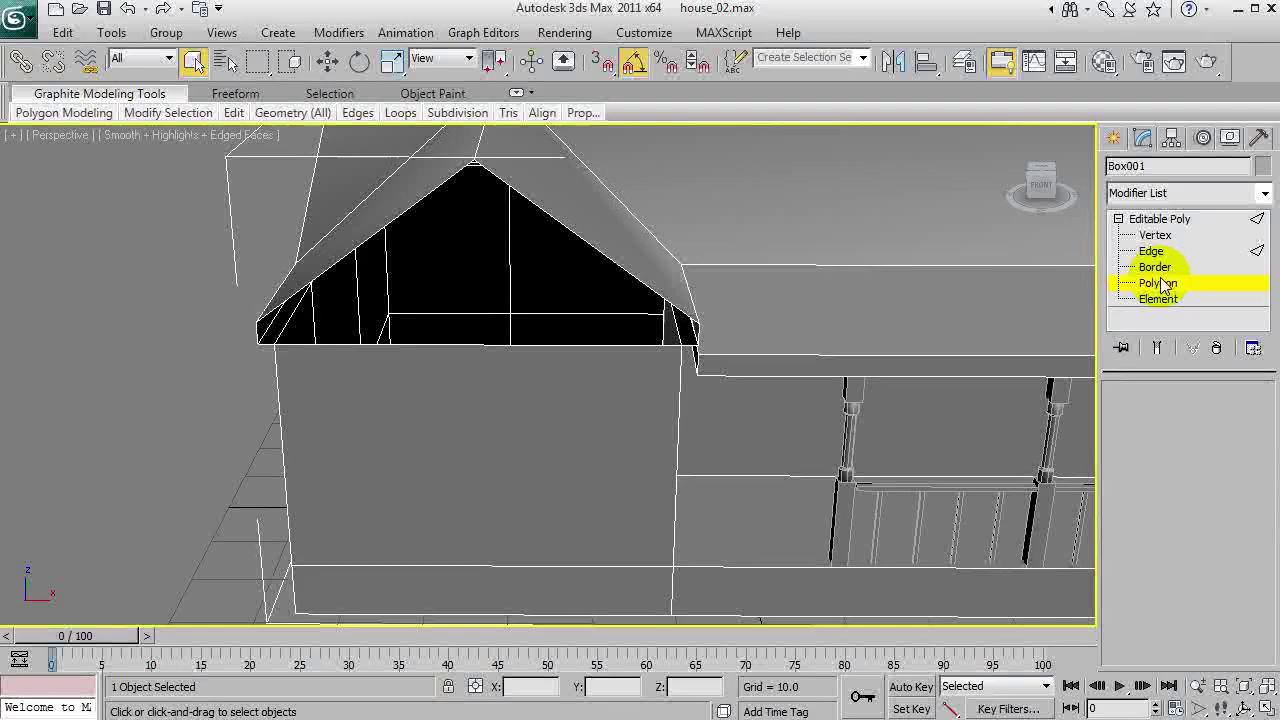
Cap the open triangular gable border above the new front wall.
click(1155, 267)
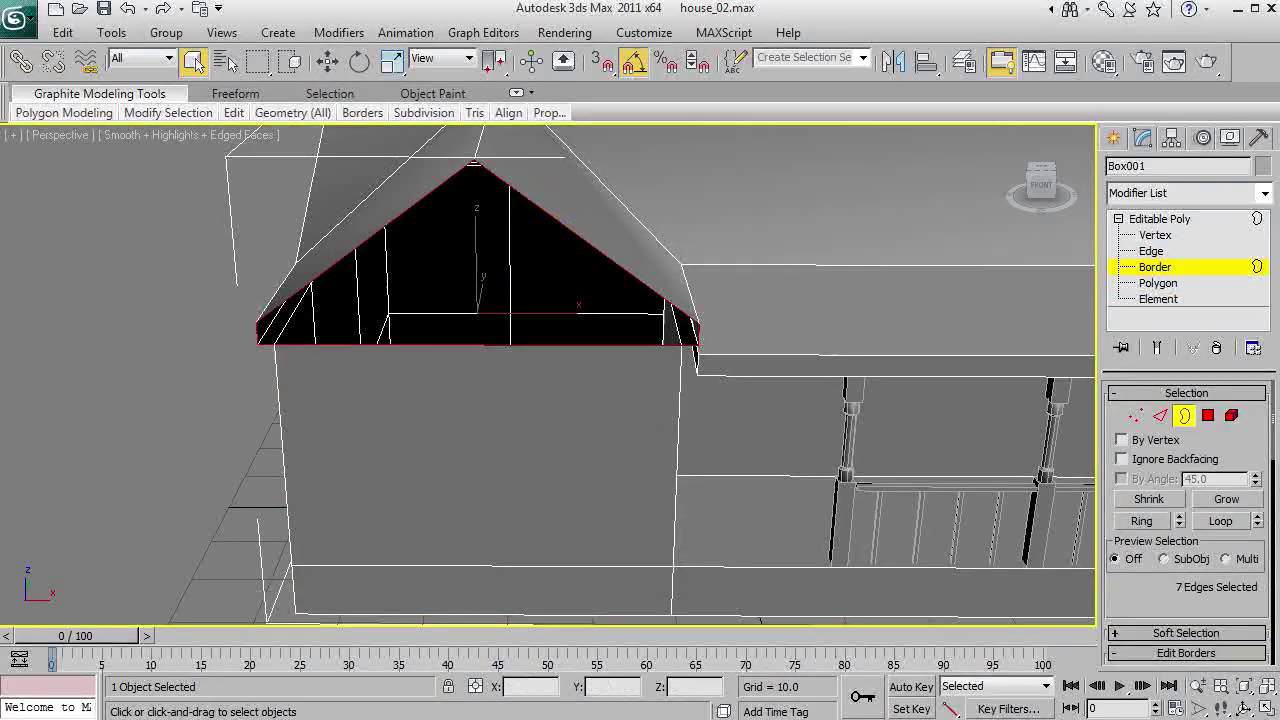
click(1225, 436)
key(ctrl+r)
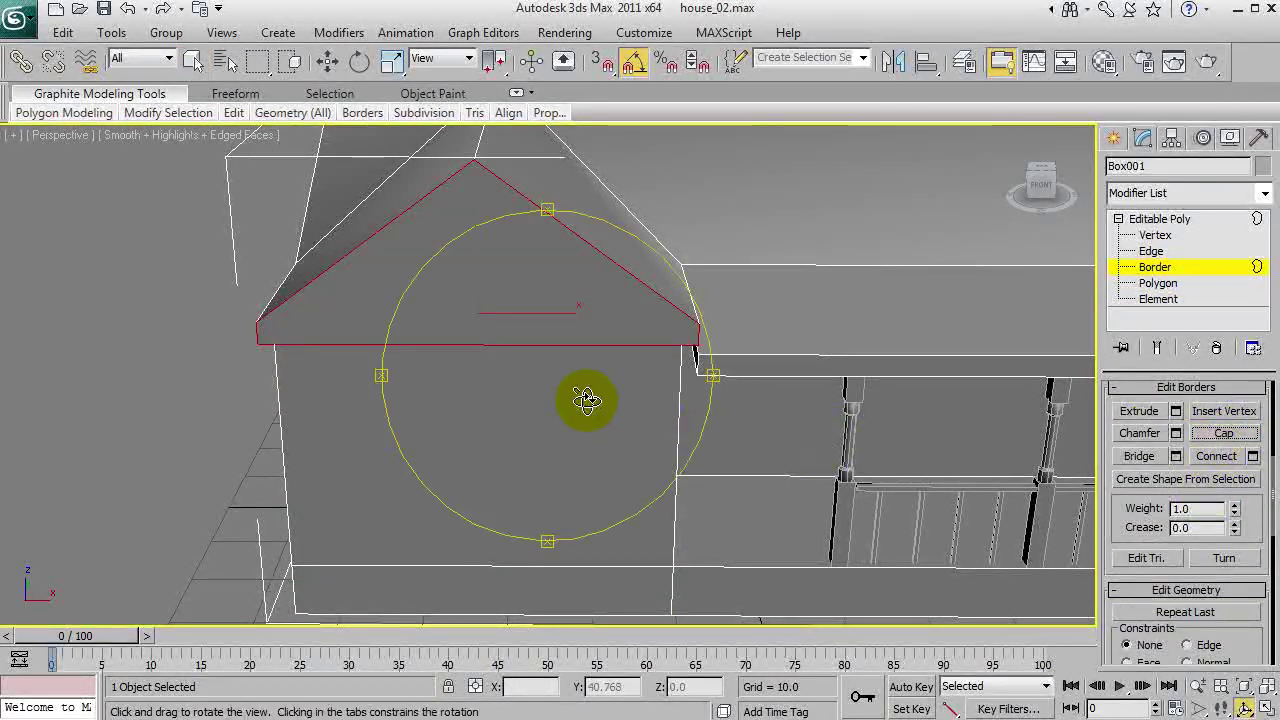
drag(583, 400, 543, 371)
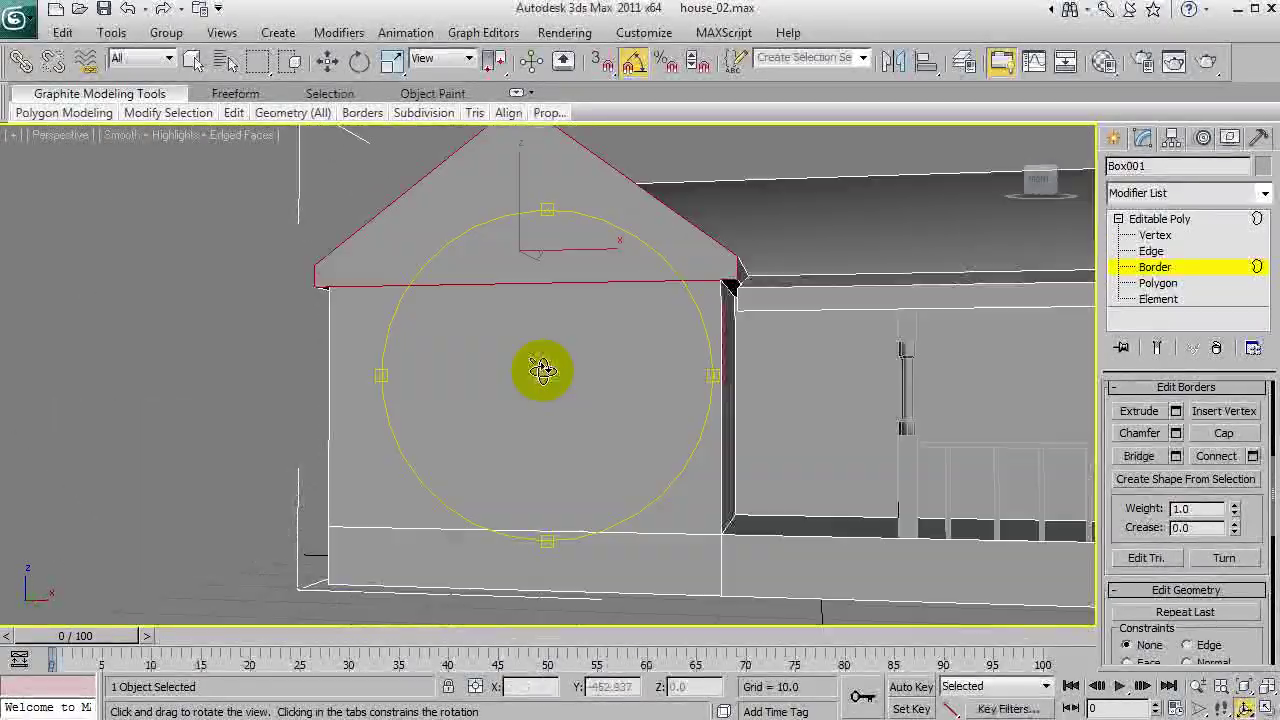
Cut a horizontal edge across the capped gable face between the upper corners of its two eave ends.
scroll(546, 378, up, 4)
middle_drag(549, 386, 530, 530)
right_click(530, 530)
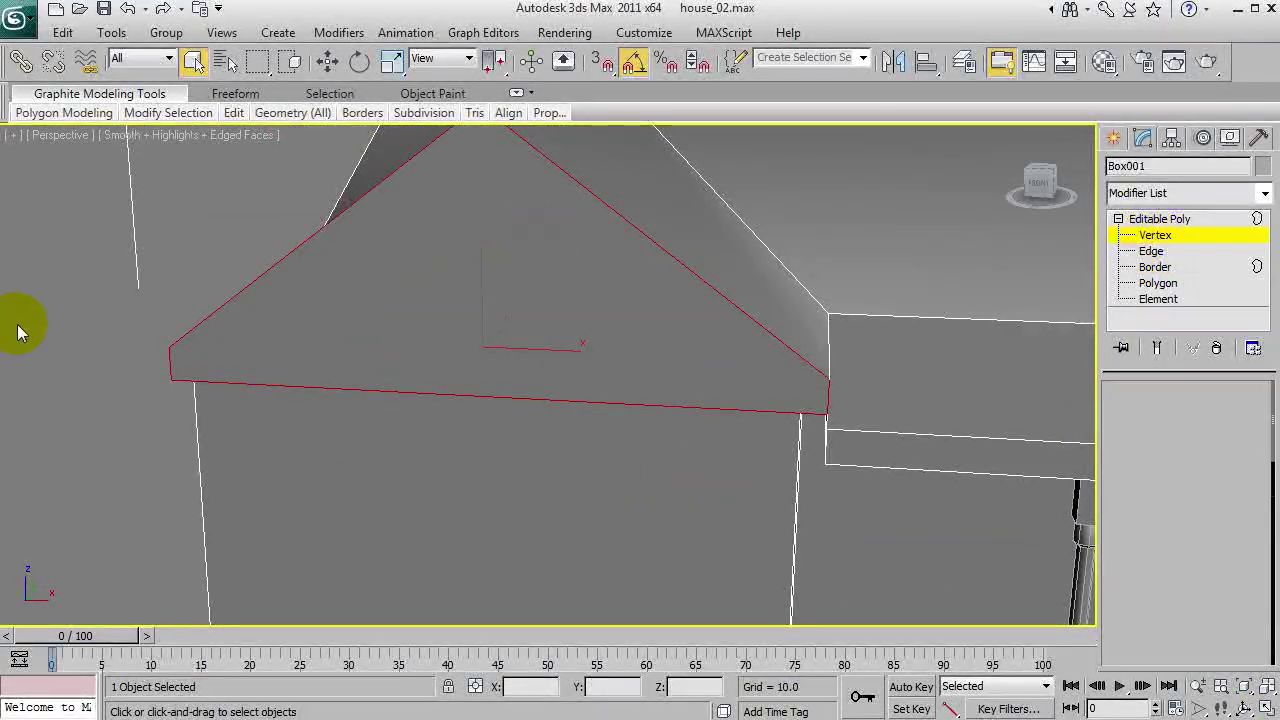
key(ctrl+r)
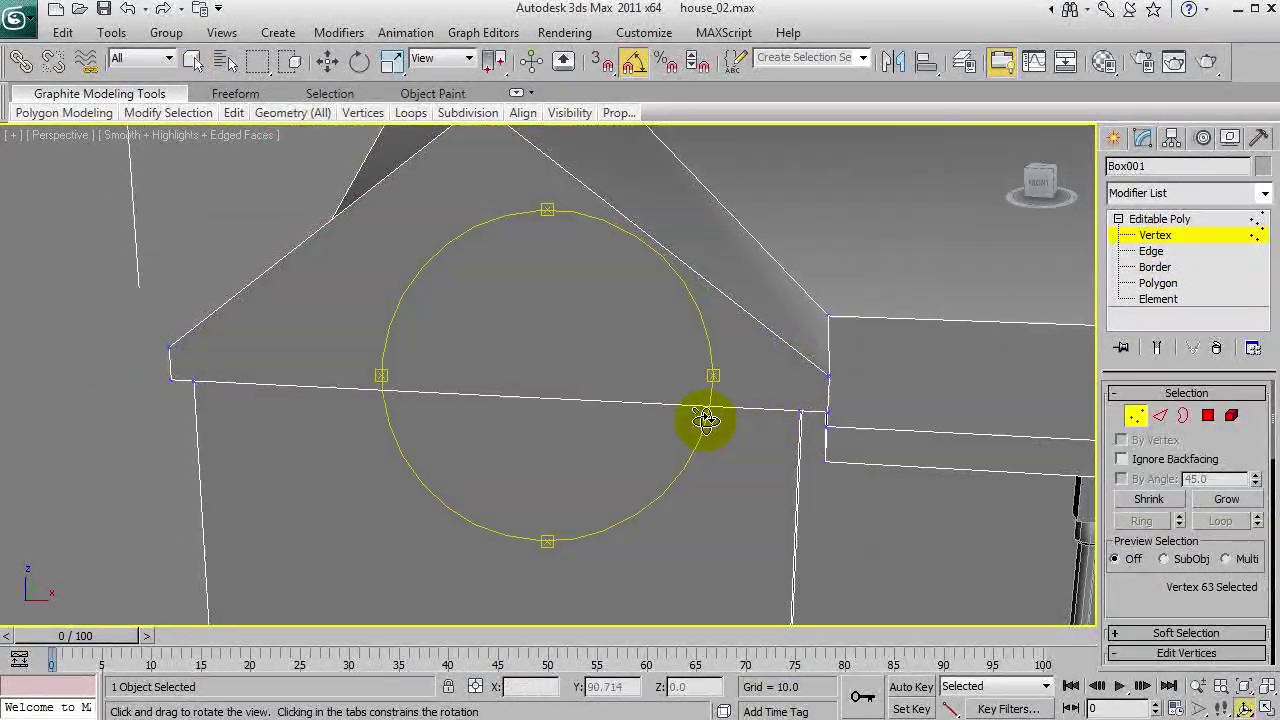
drag(706, 420, 713, 393)
right_click(713, 393)
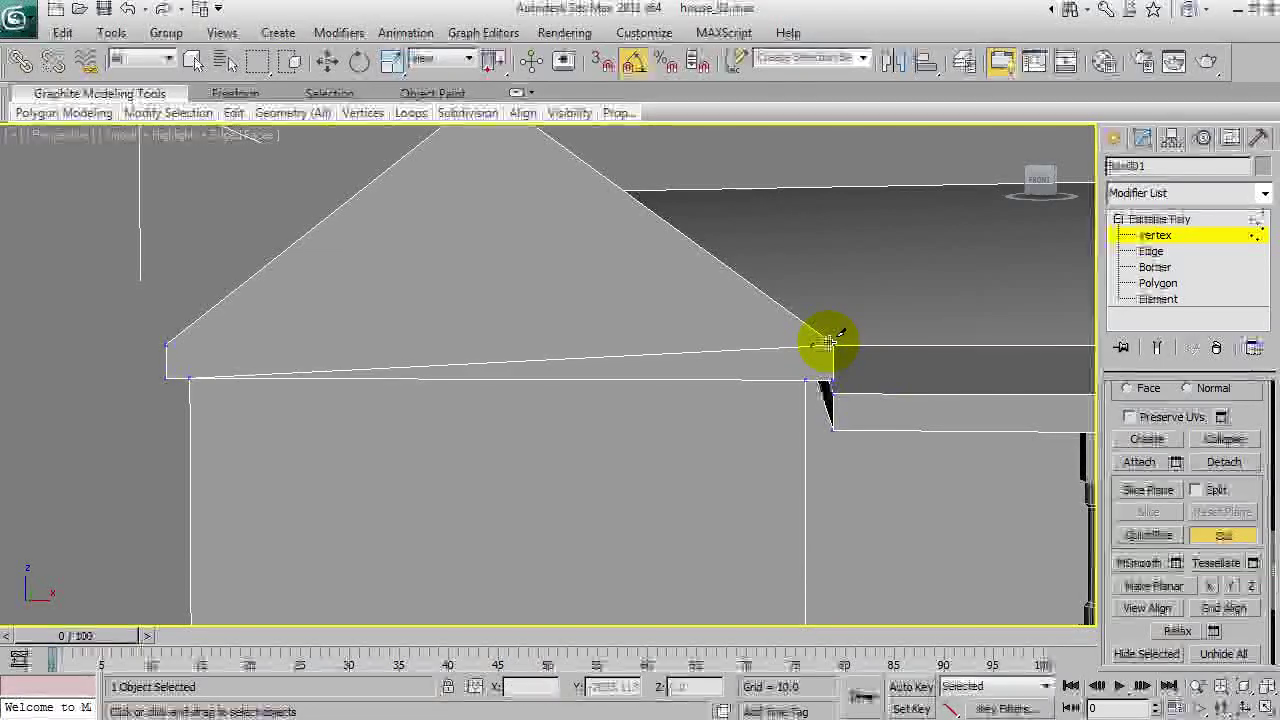
click(167, 346)
right_click(167, 346)
key(ctrl+r)
drag(489, 443, 506, 488)
right_click(498, 495)
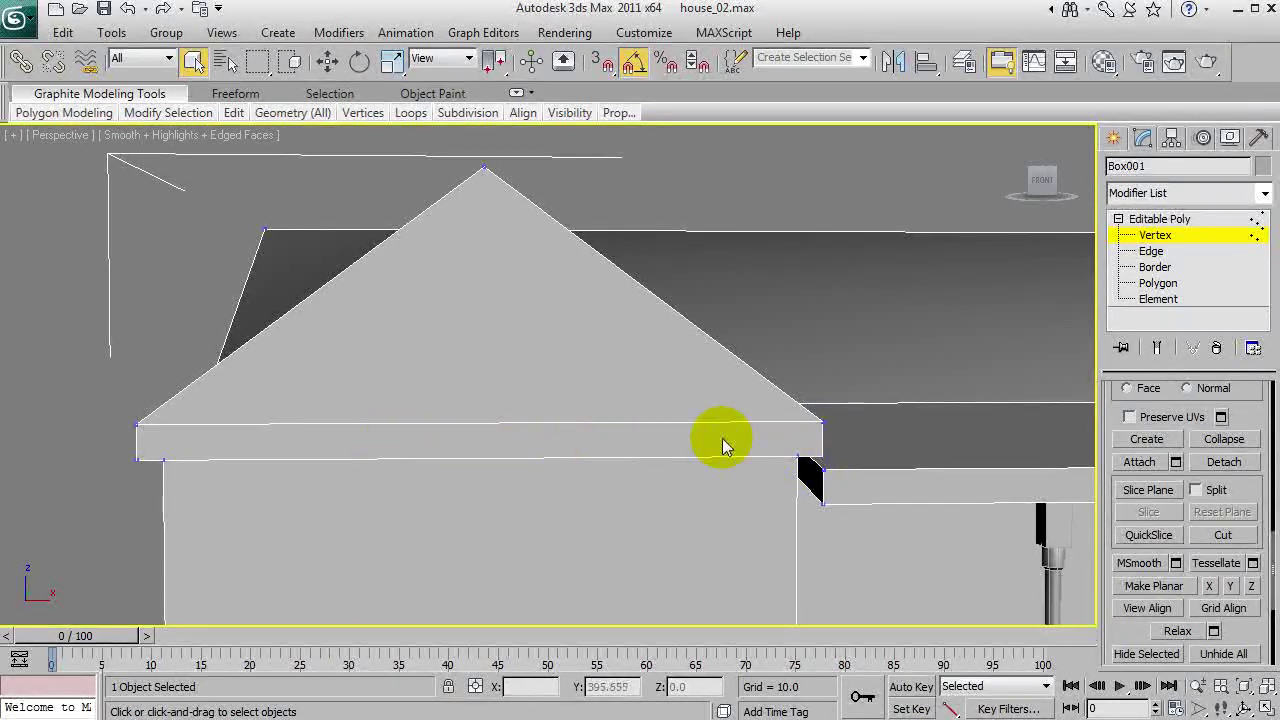
drag(552, 398, 497, 371)
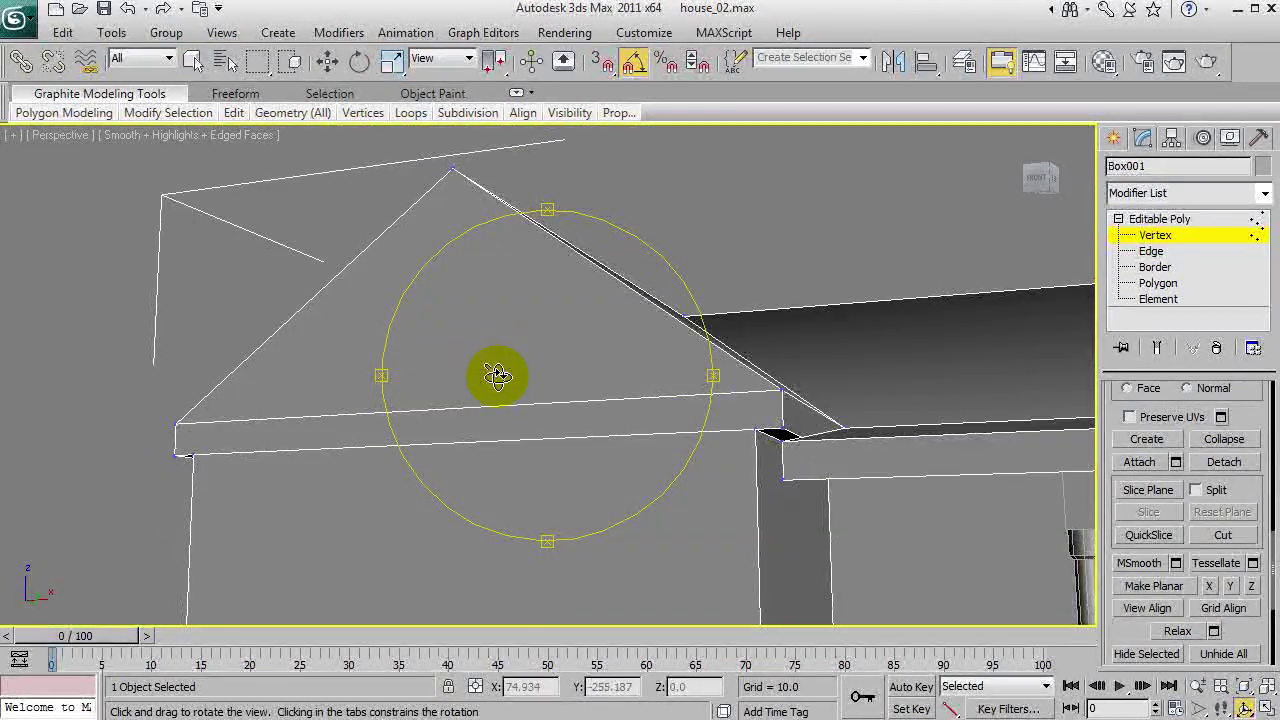
right_click(500, 372)
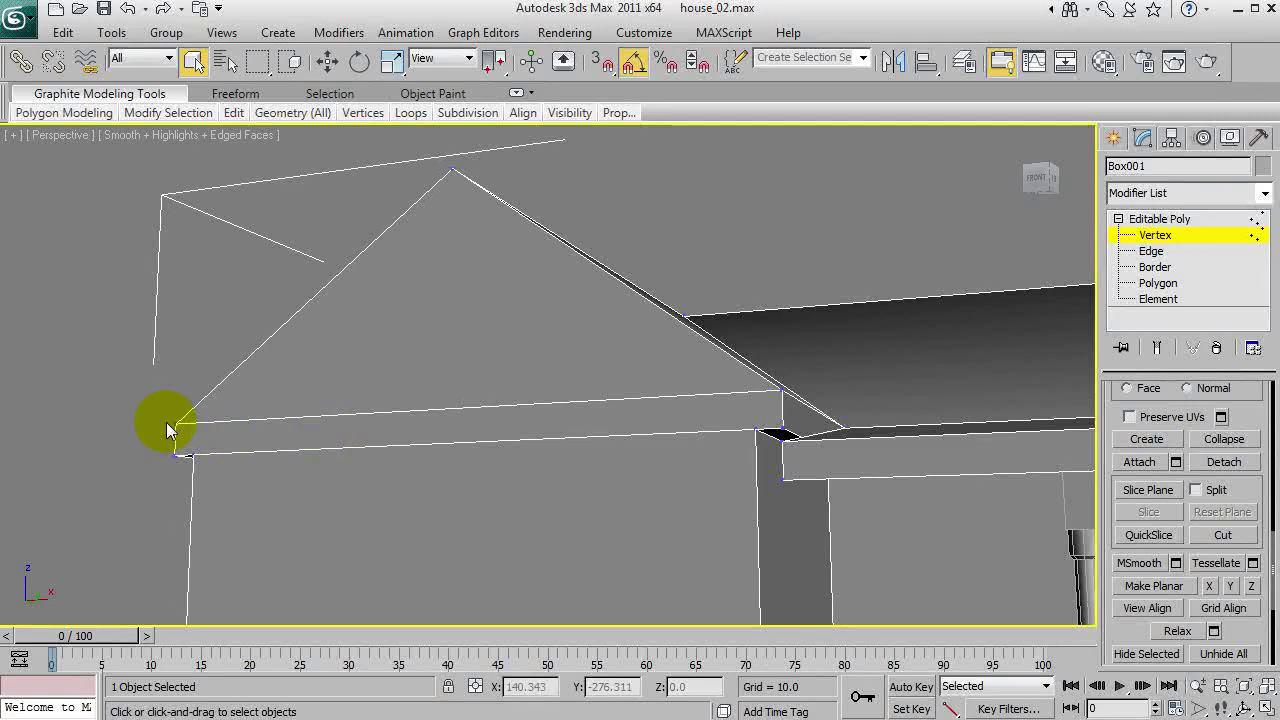
click(1223, 535)
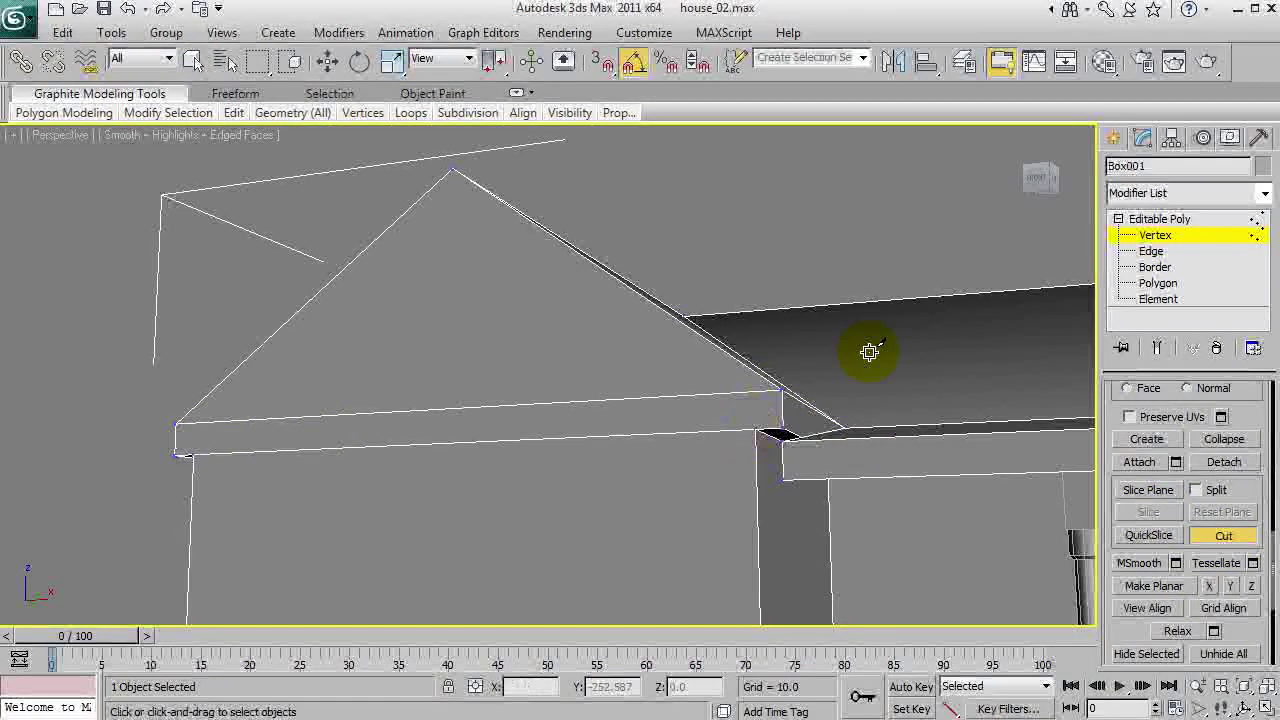
key(ctrl+r)
drag(574, 380, 690, 356)
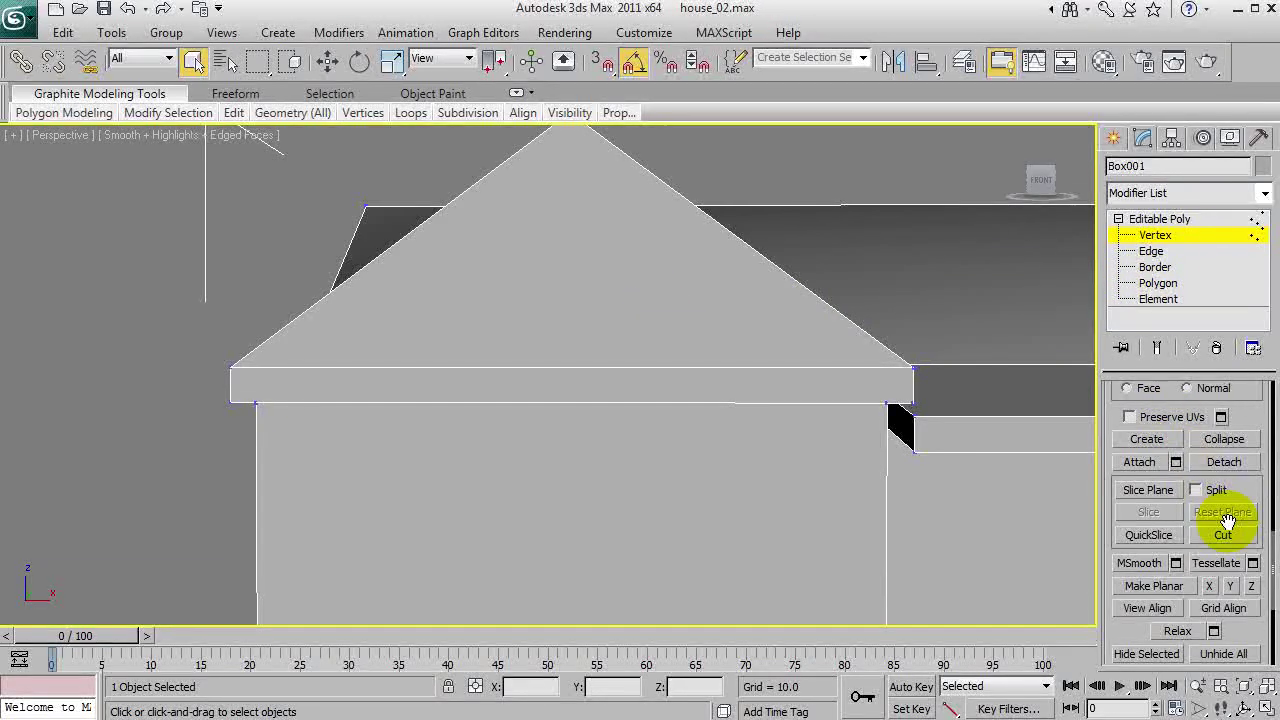
mouse_move(762, 376)
middle_down()
mouse_move(751, 351)
mouse_move(743, 386)
middle_up()
scroll(743, 386, down, 3)
right_click(900, 315)
Inset the triangular front gable polygon to form a smaller triangle inside a surrounding frame.
click(1158, 284)
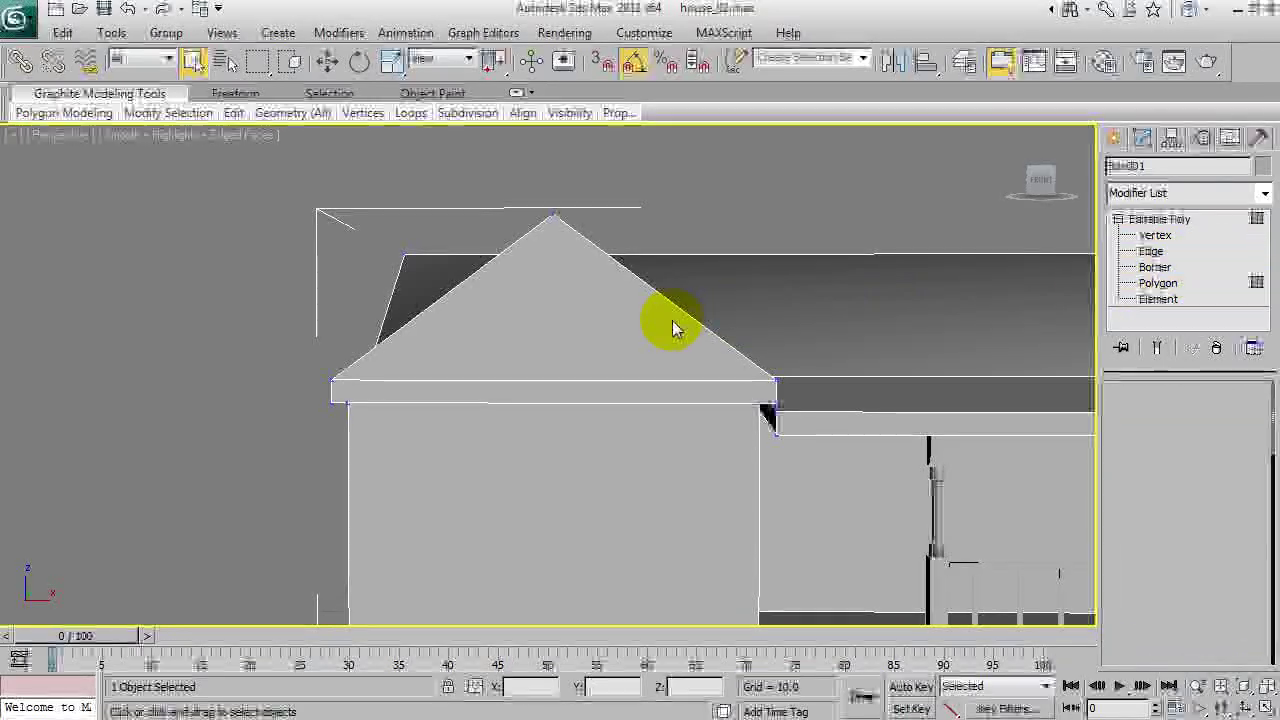
click(666, 320)
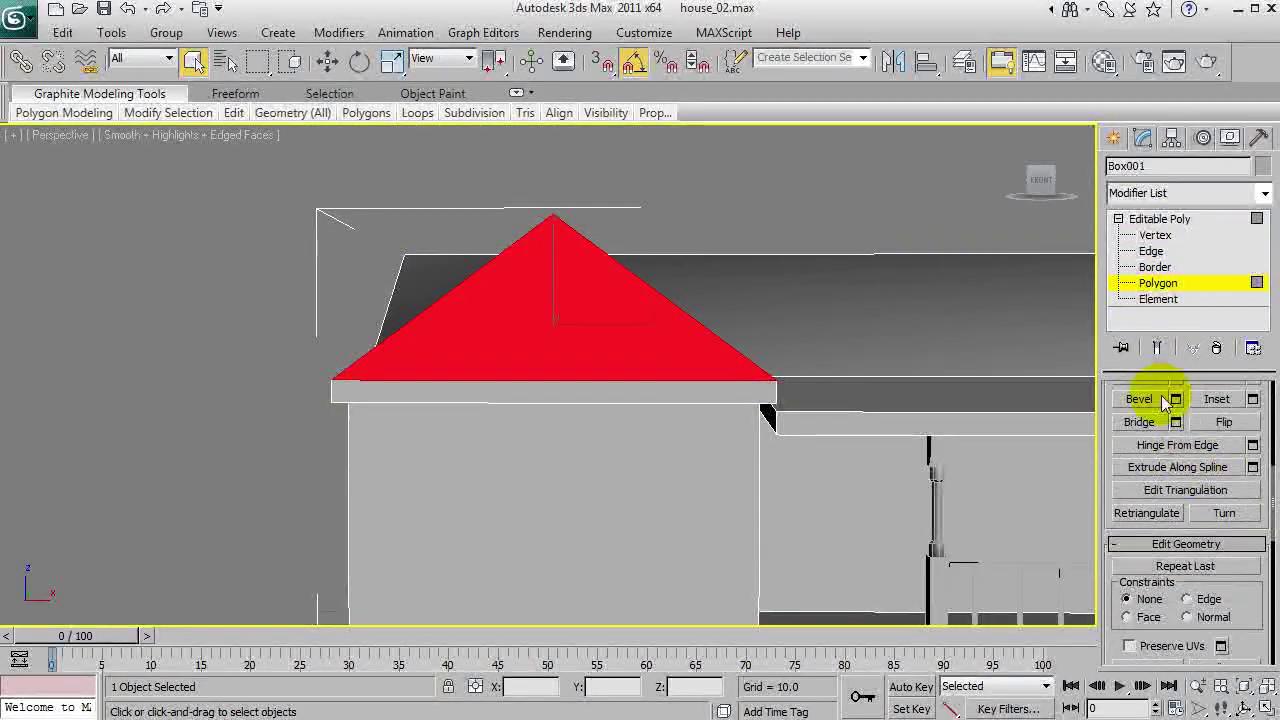
click(1219, 401)
drag(560, 291, 550, 319)
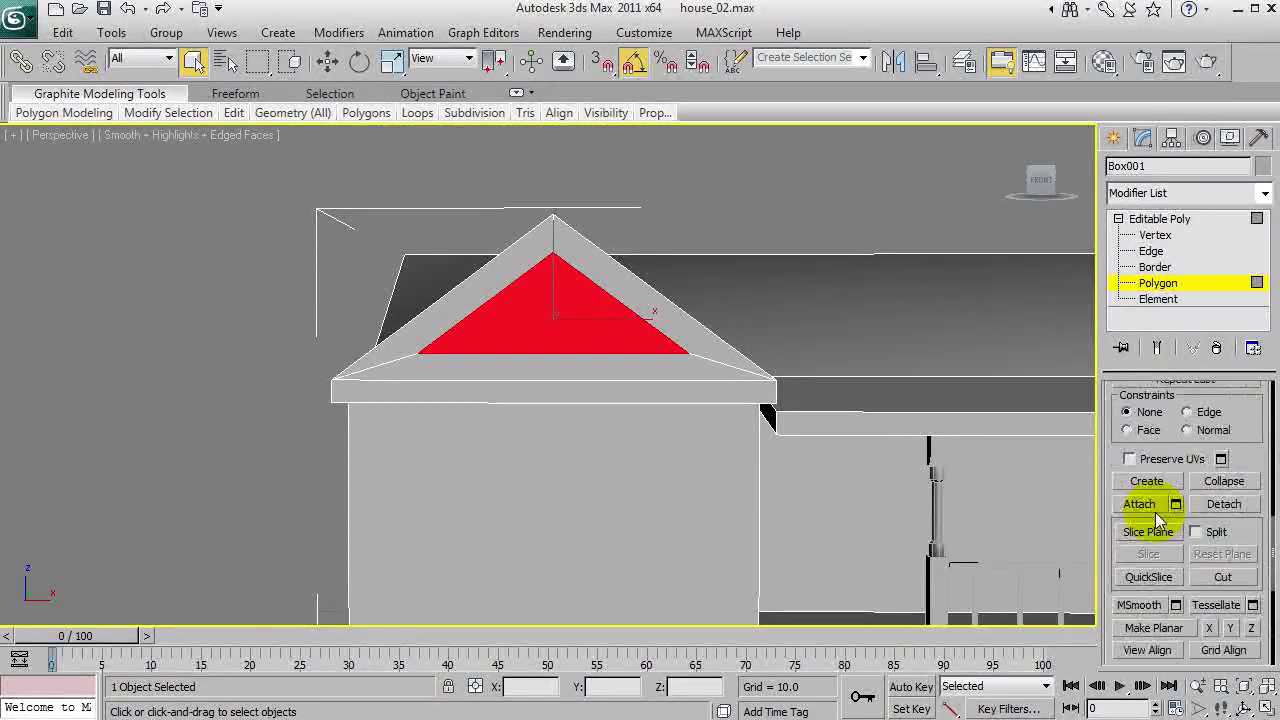
click(1150, 532)
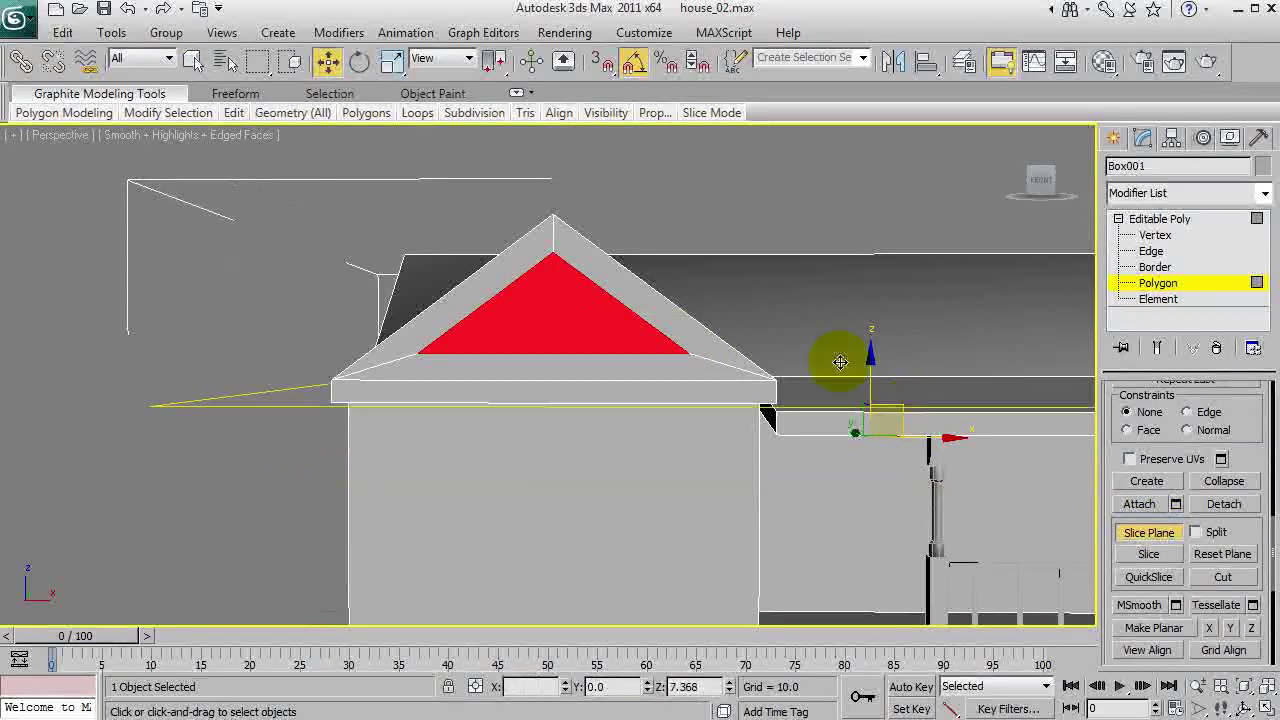
drag(736, 271, 724, 288)
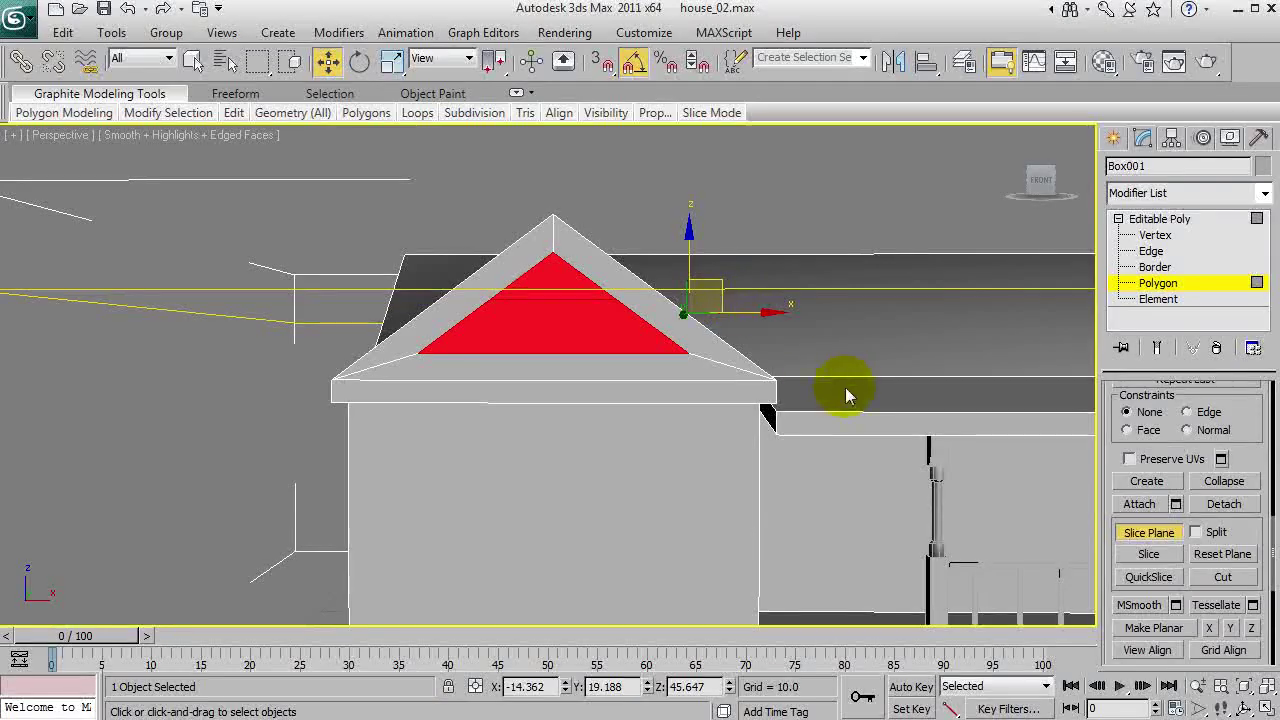
drag(787, 316, 629, 332)
click(1158, 536)
Scale down the inset gable triangle and lower it to an absolute Z of about 41.73.
drag(554, 233, 553, 261)
key(w)
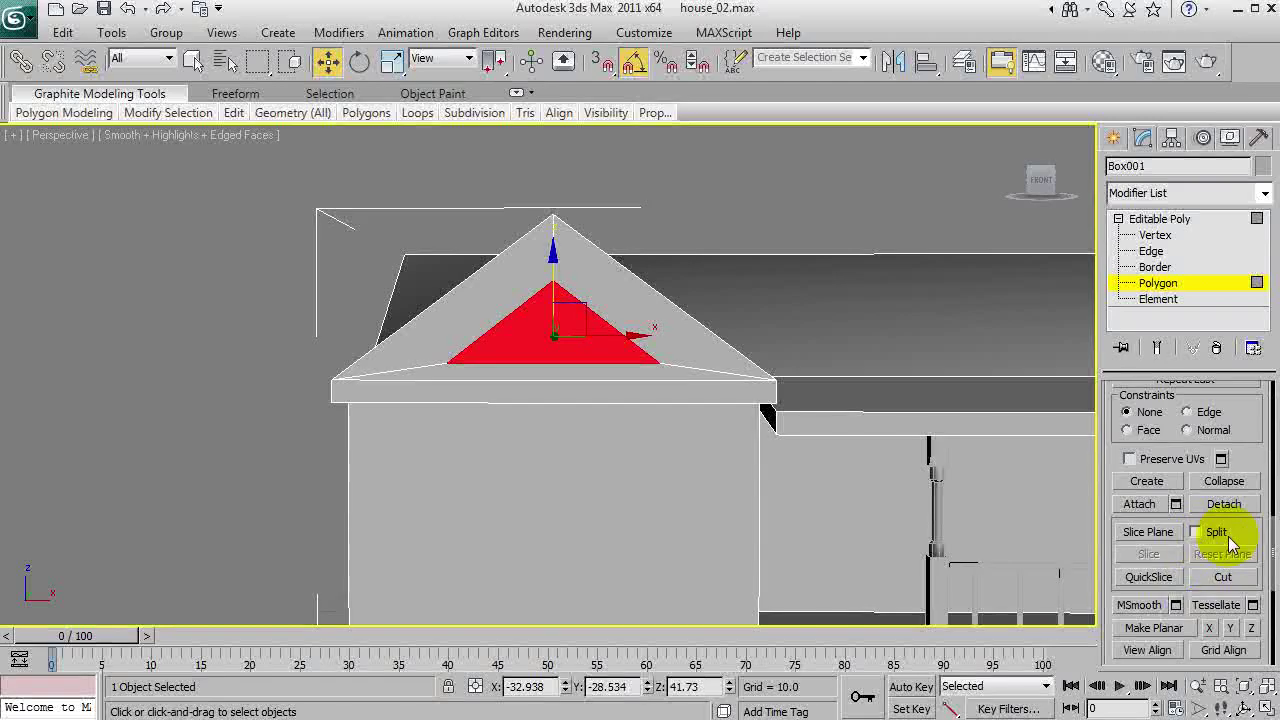
Slice the inset gable triangle horizontally across its upper part with a slice plane at about Z 44.03.
click(1150, 532)
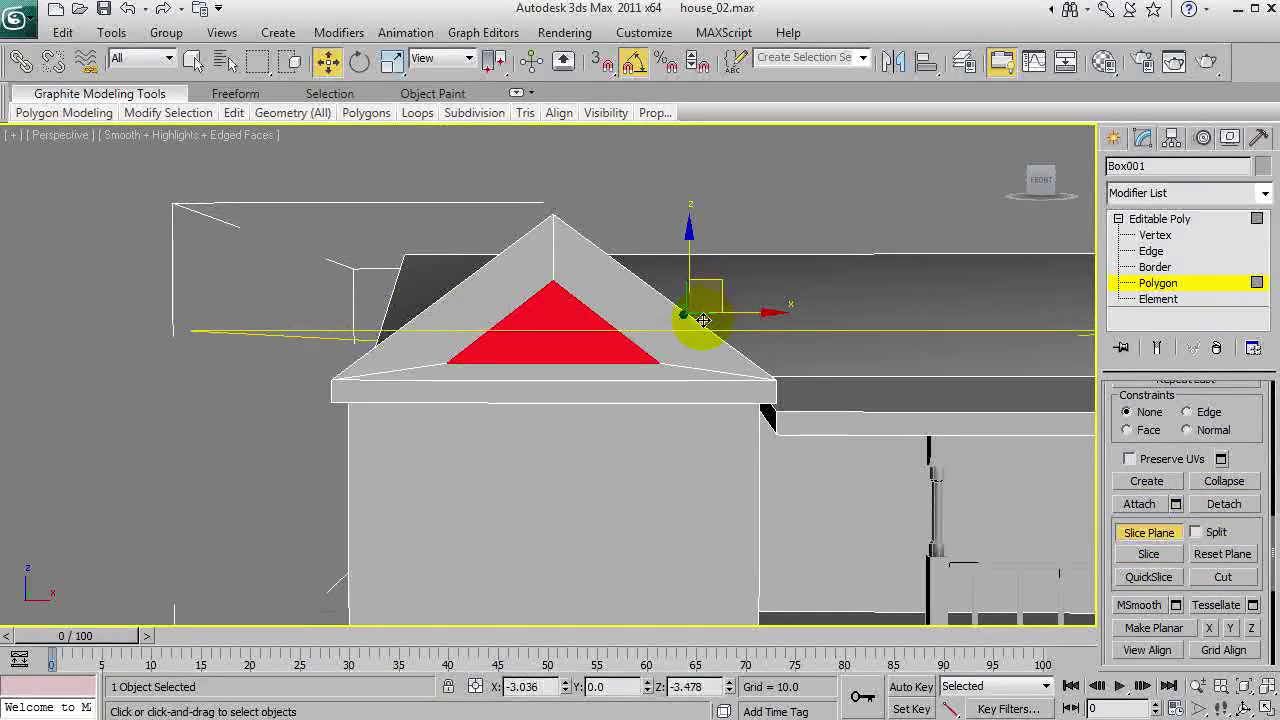
mouse_move(700, 309)
alt+middle_down()
mouse_move(686, 343)
mouse_move(708, 311)
alt+middle_up()
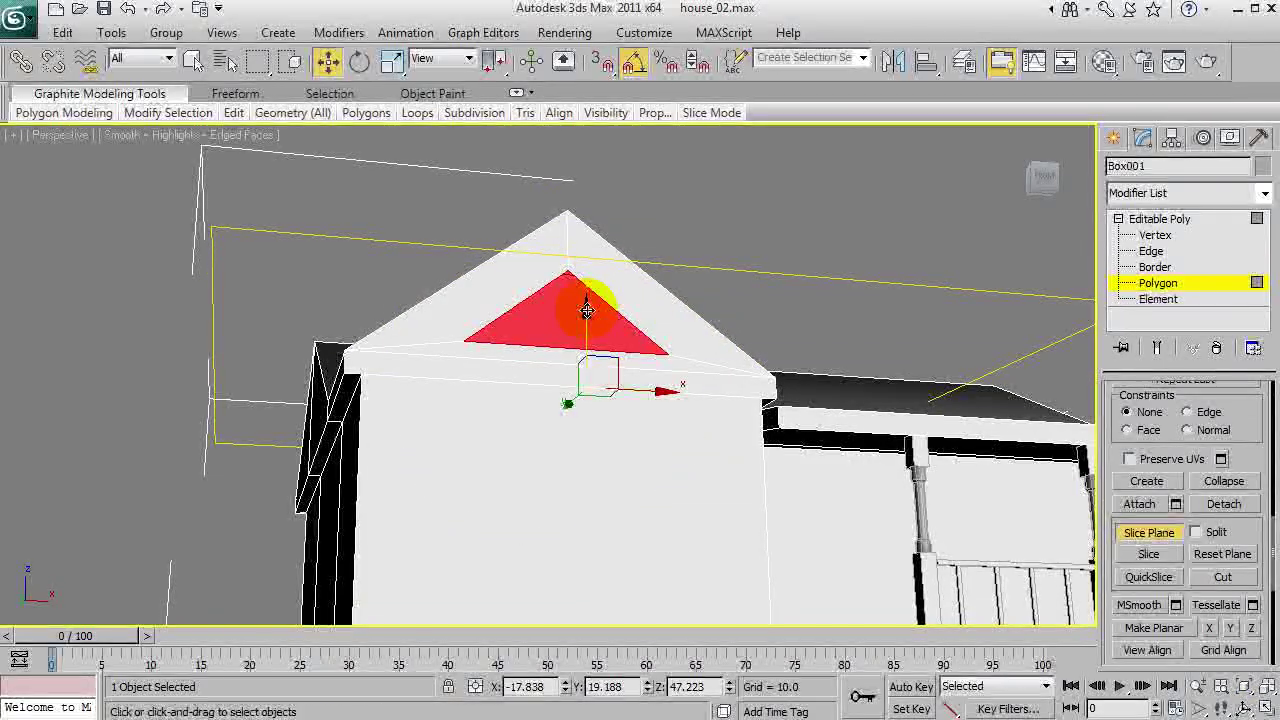
drag(586, 300, 586, 323)
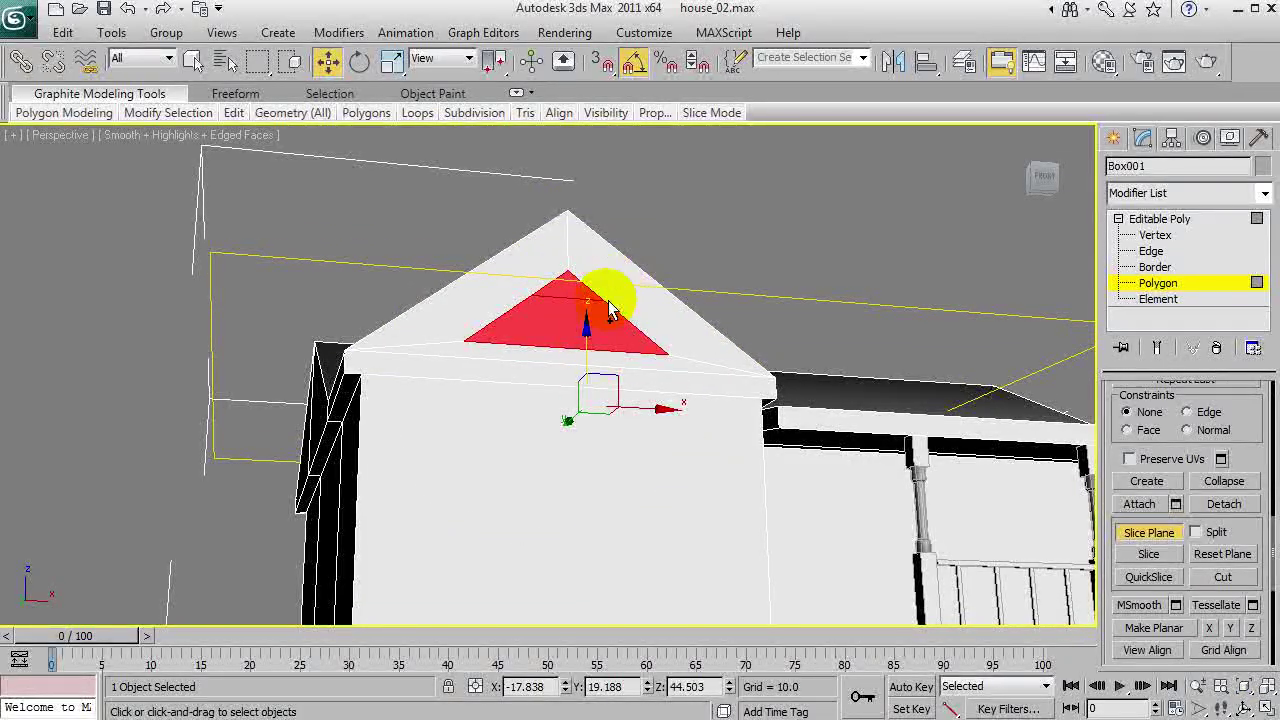
alt+middle_drag(606, 286, 551, 318)
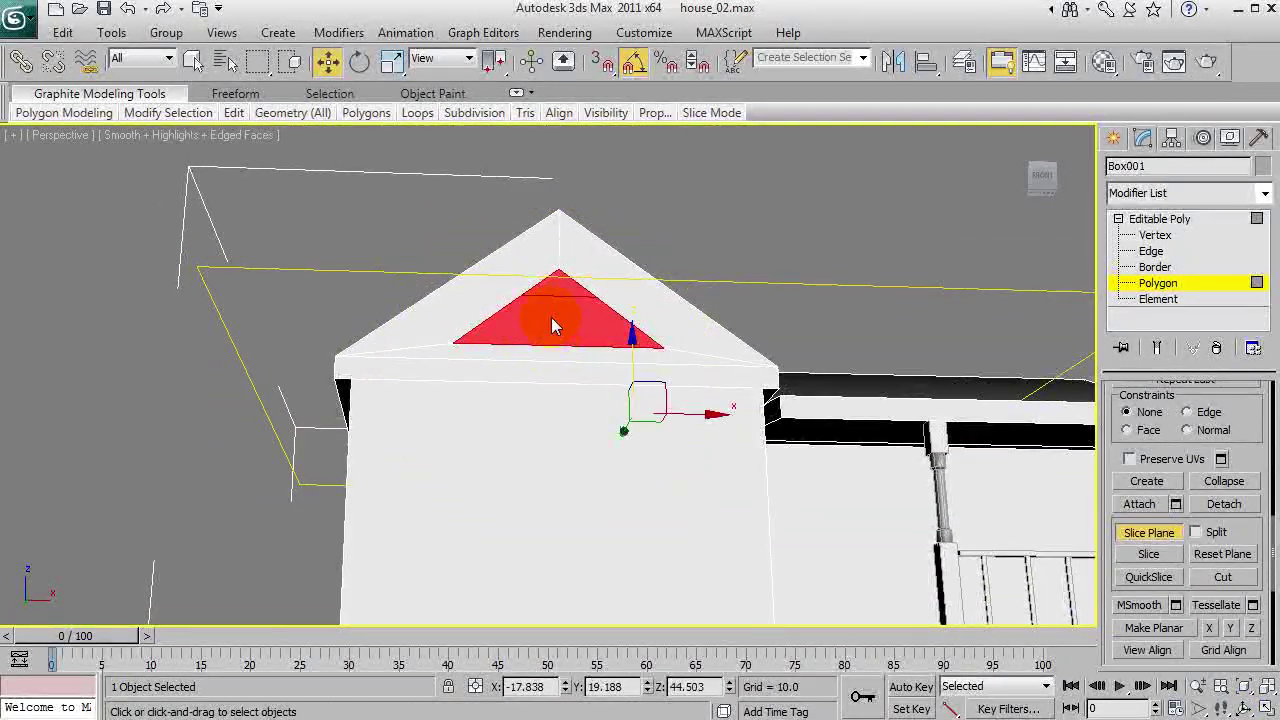
scroll(577, 303, up, 5)
scroll(573, 482, down, 3)
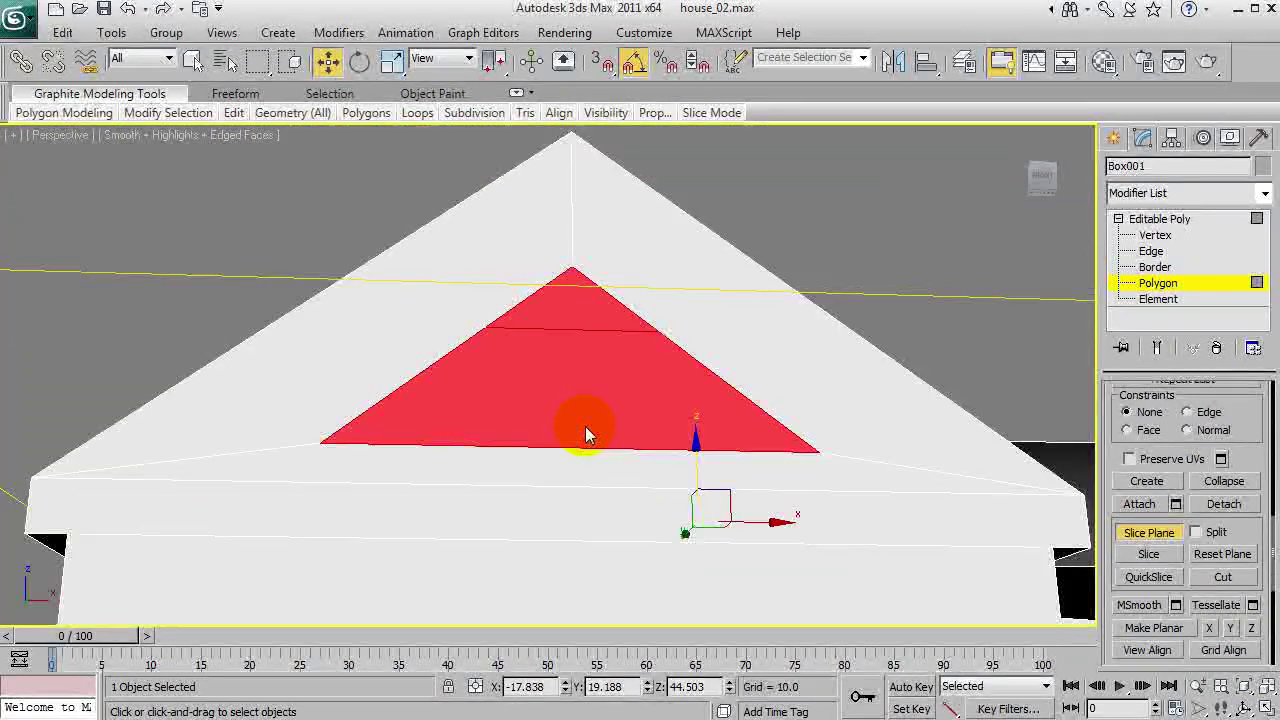
drag(690, 440, 697, 460)
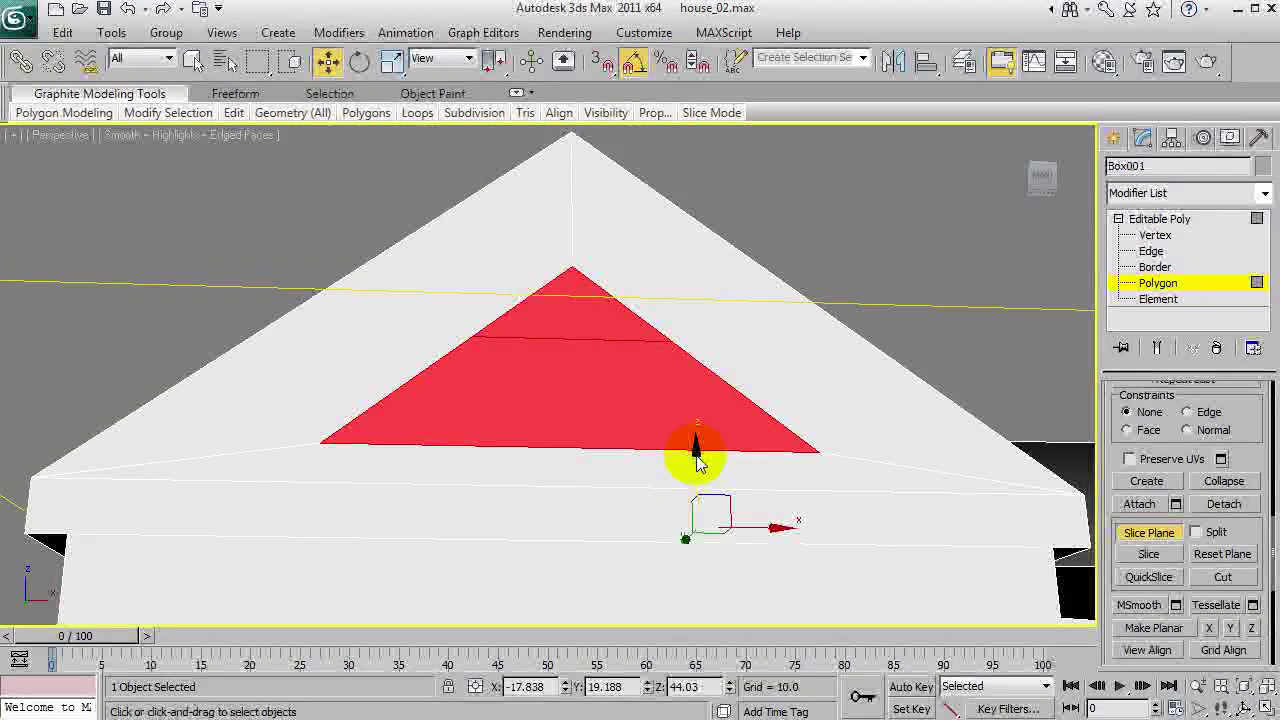
click(1157, 534)
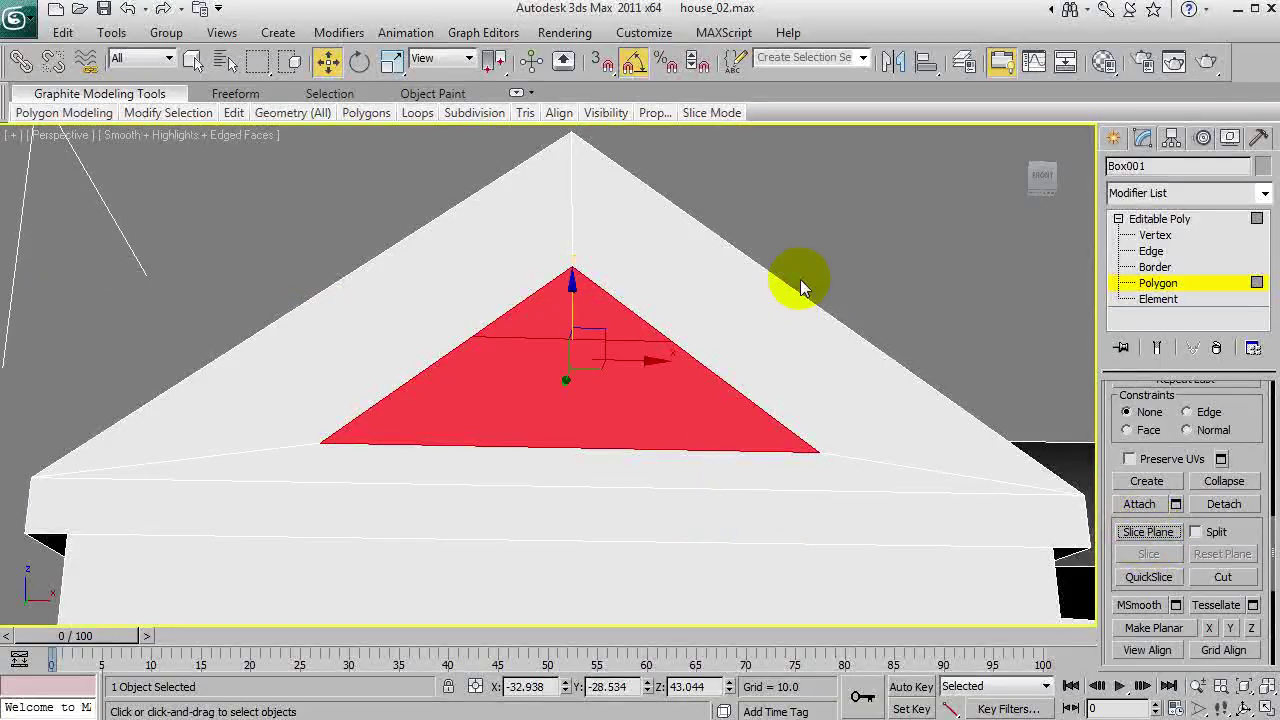
Deselect the gable polygons and examine the gable's edge layout from several angles in wireframe and shaded display.
click(840, 278)
key(F3)
key(ctrl+r)
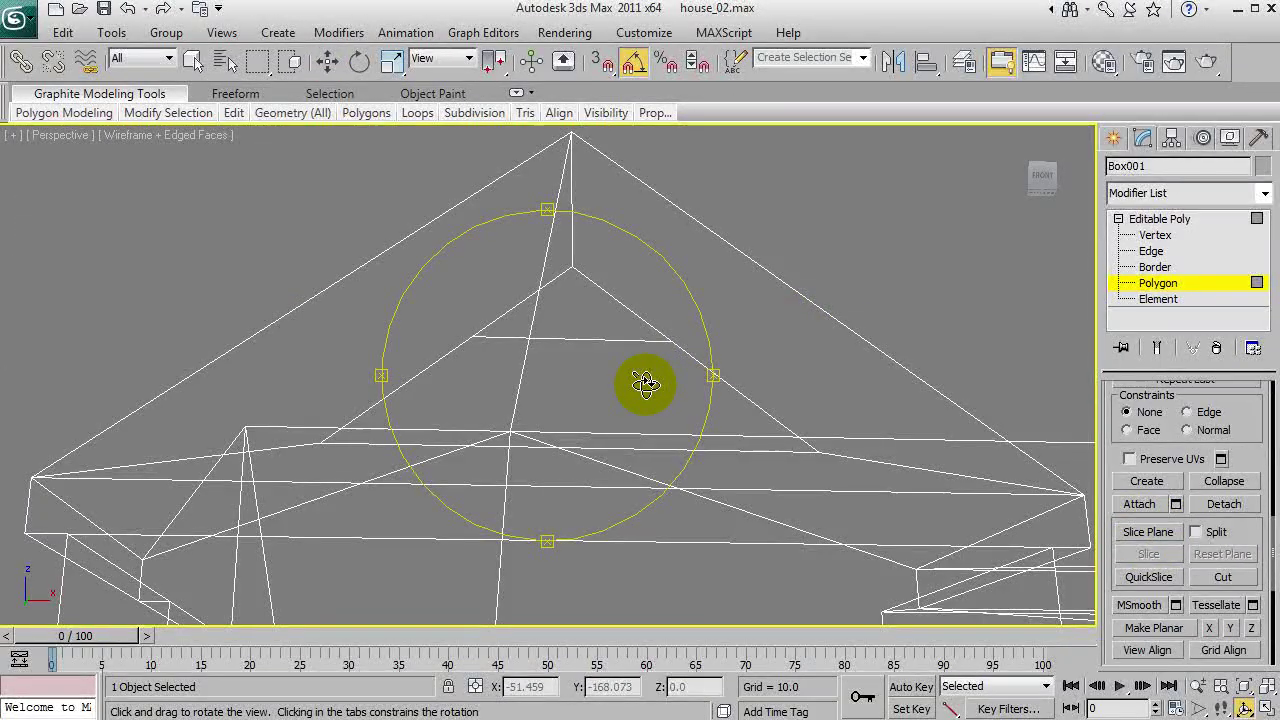
drag(651, 377, 1214, 400)
key(F3)
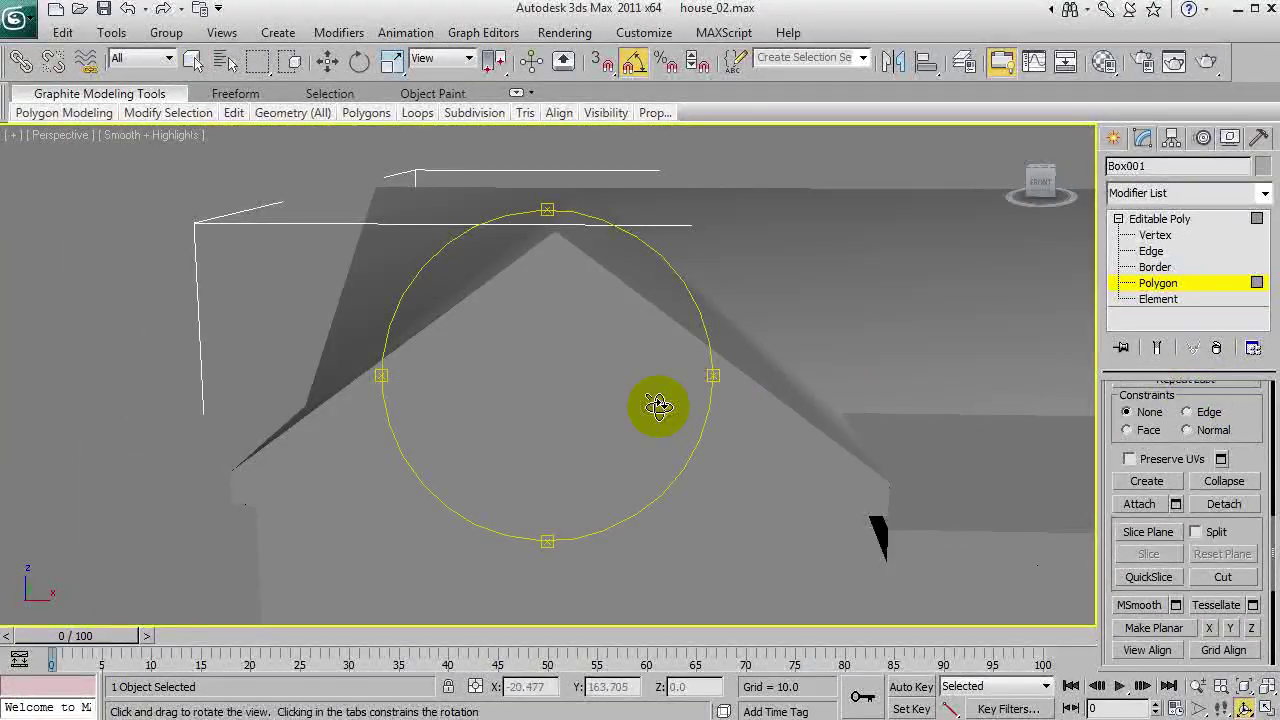
key(F4)
drag(614, 409, 603, 380)
right_click(714, 384)
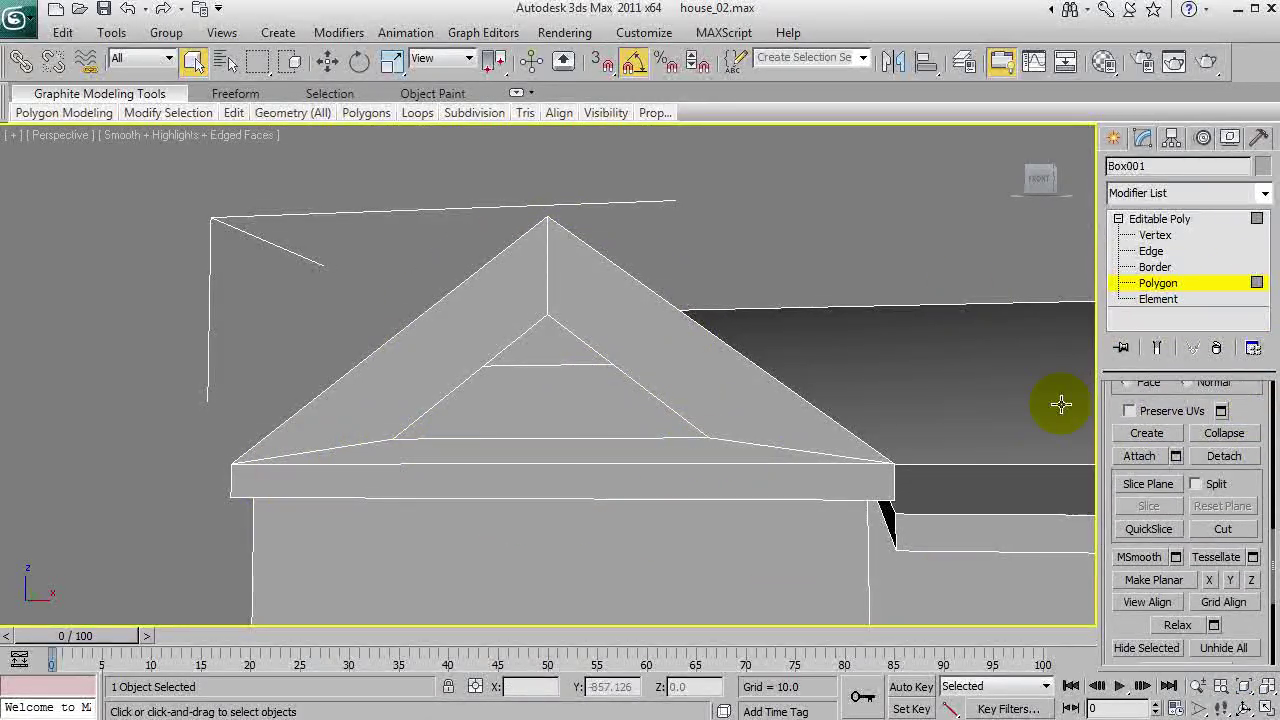
Select the upper front corner vertex of the gable's eave on the porch side and read its absolute Z position.
click(1155, 235)
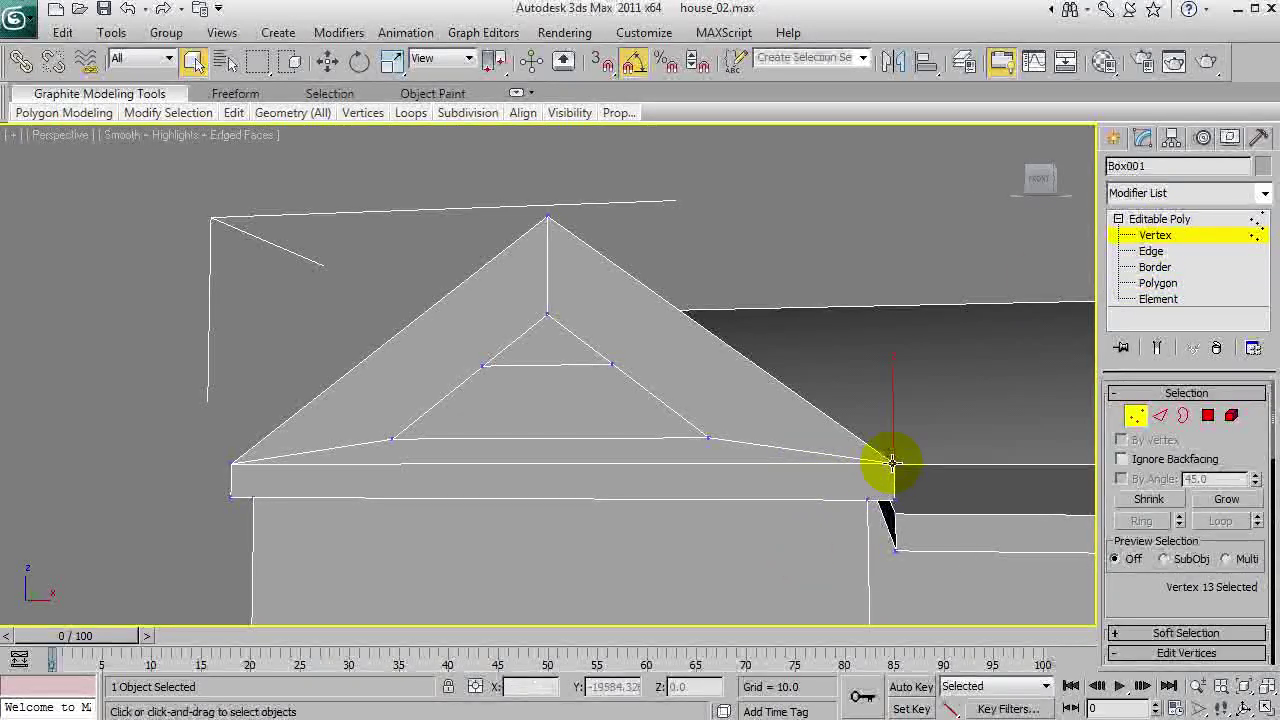
right_click(333, 62)
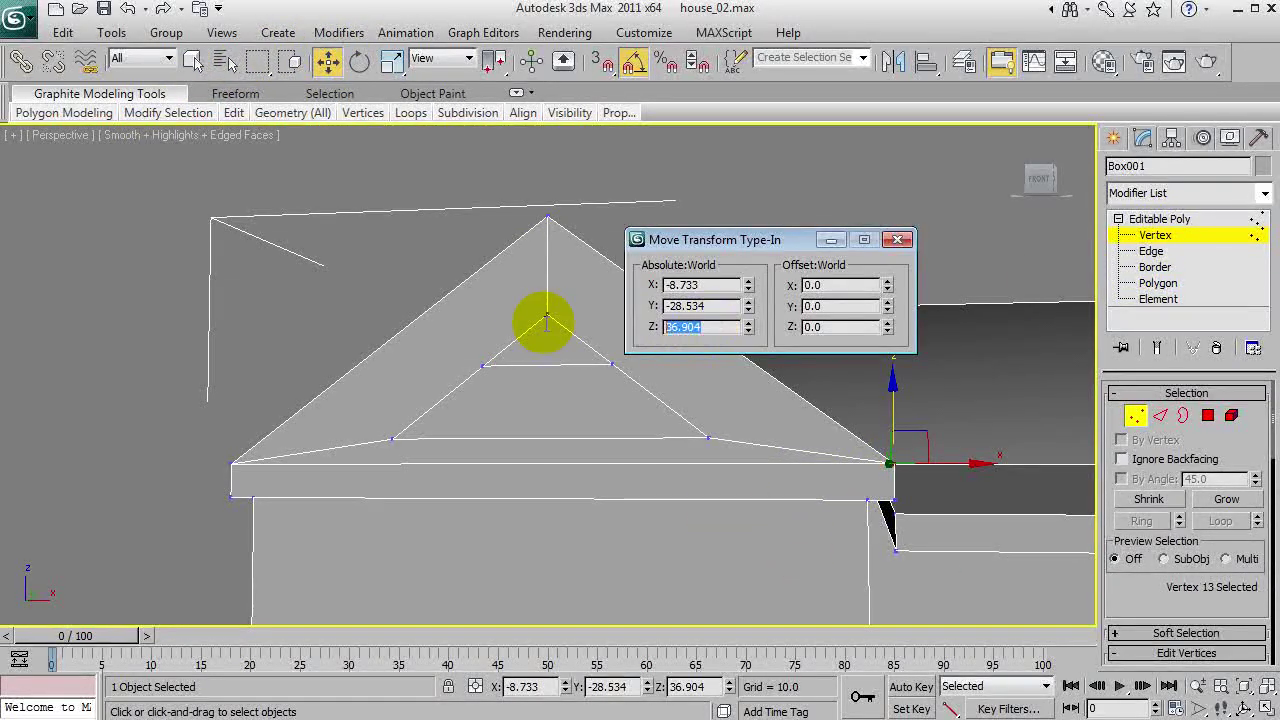
click(897, 240)
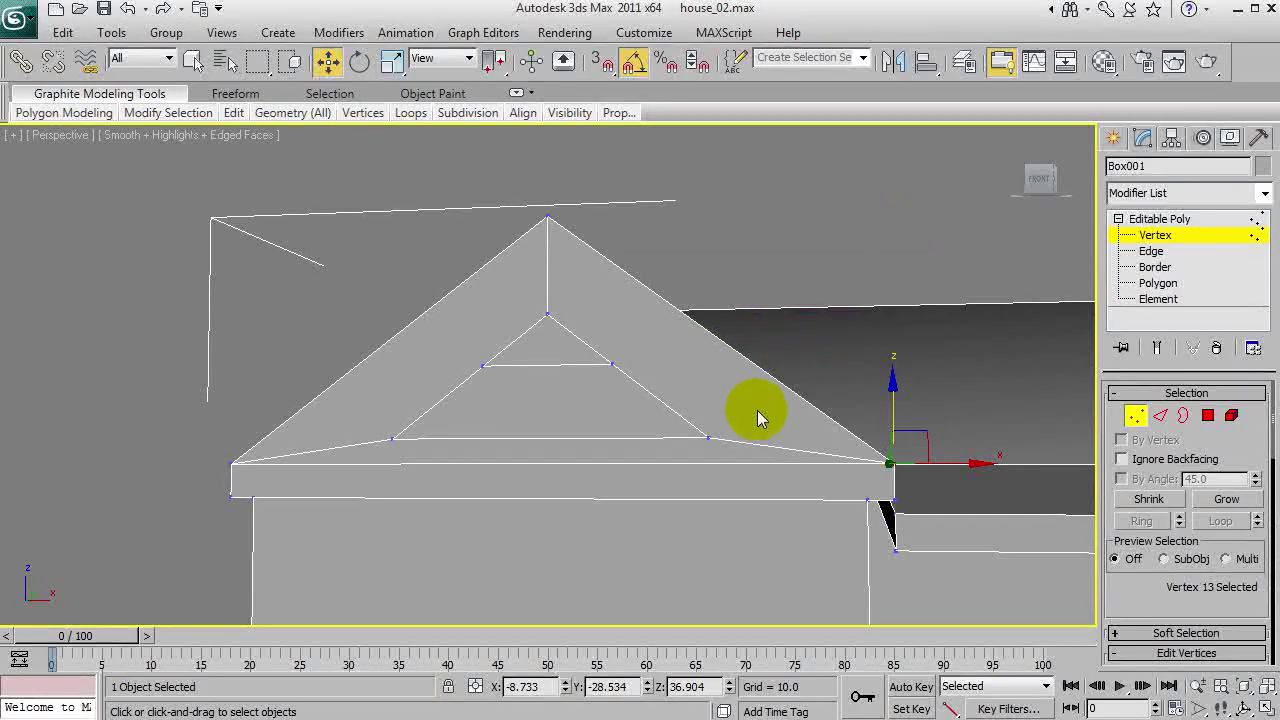
Delete the strip below the inset triangle together with the narrow fascia band above the front wall.
click(1157, 283)
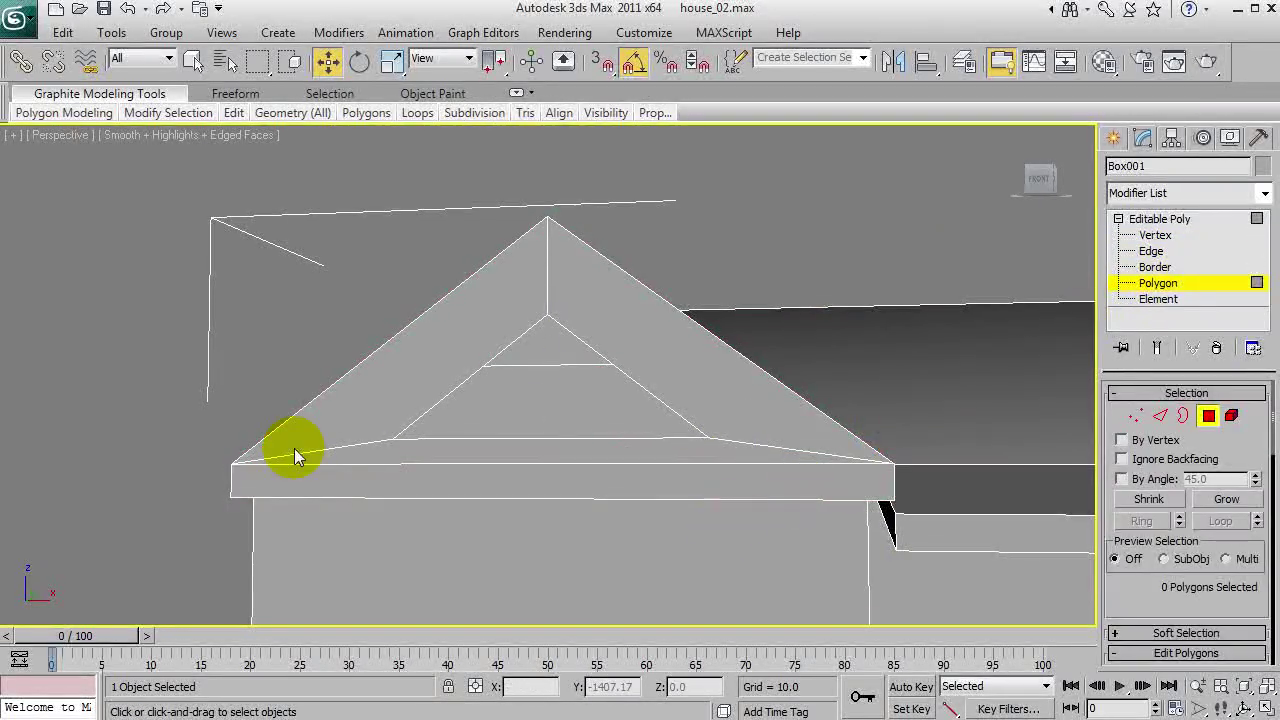
click(411, 473)
key(Delete)
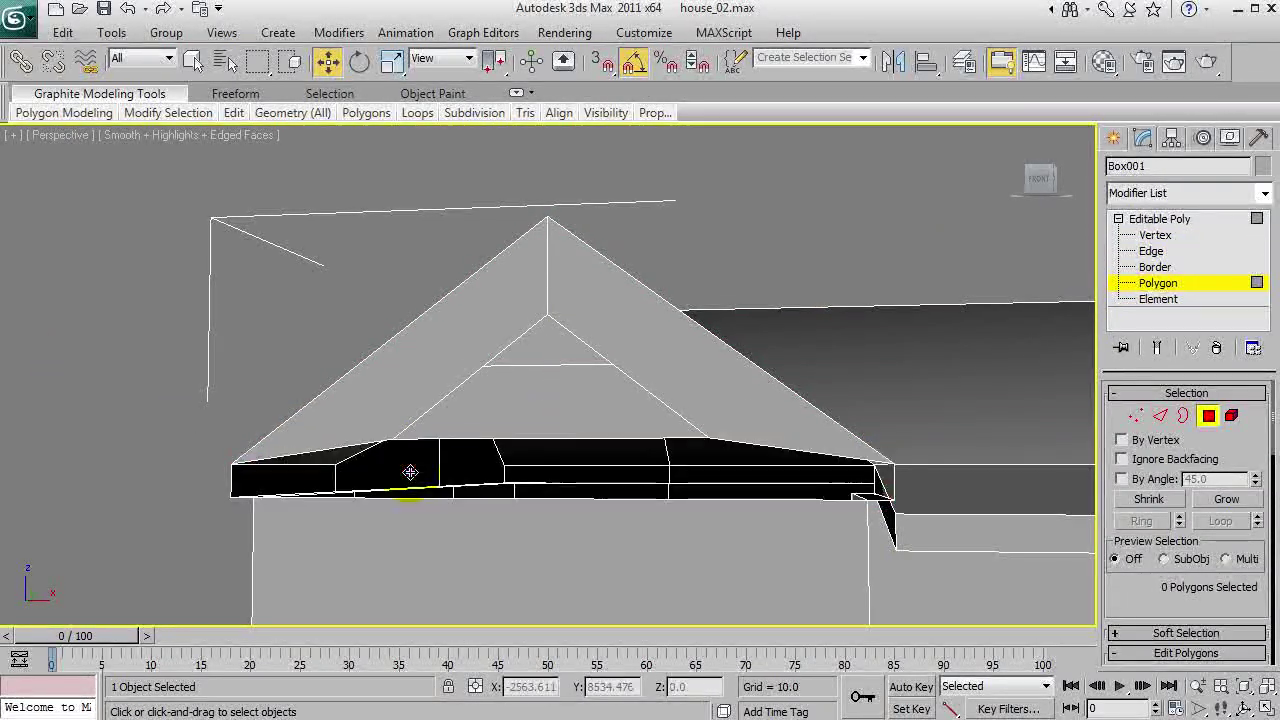
Lower the bottom edge of the inset gable triangle to eave height by setting its absolute Z to 36.904.
click(1151, 251)
click(571, 434)
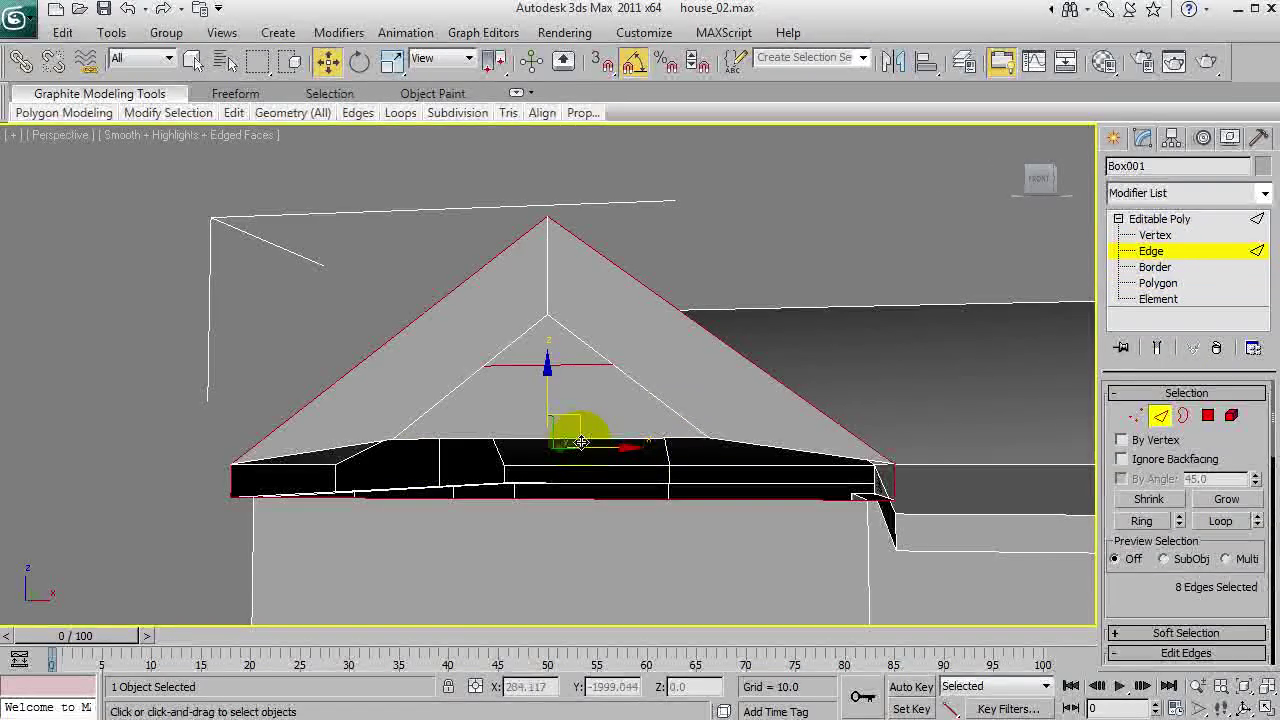
right_click(328, 61)
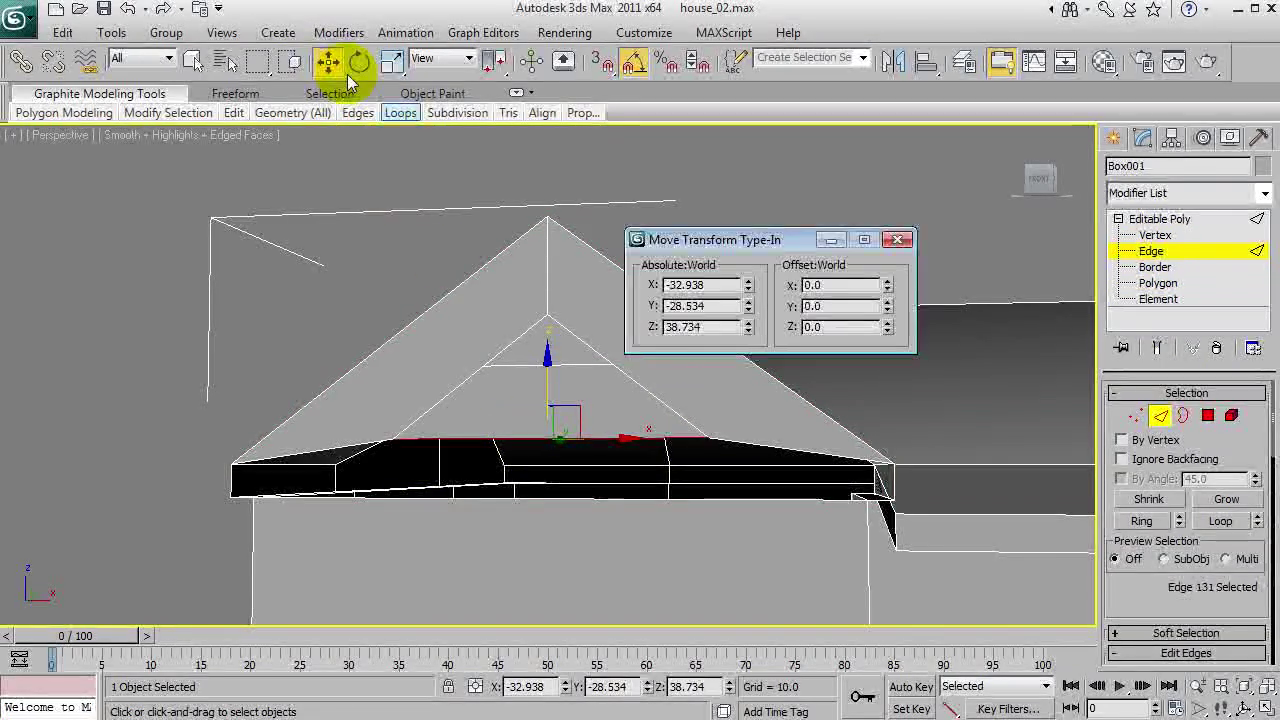
double_click(725, 327)
text(36.904)
key(Return)
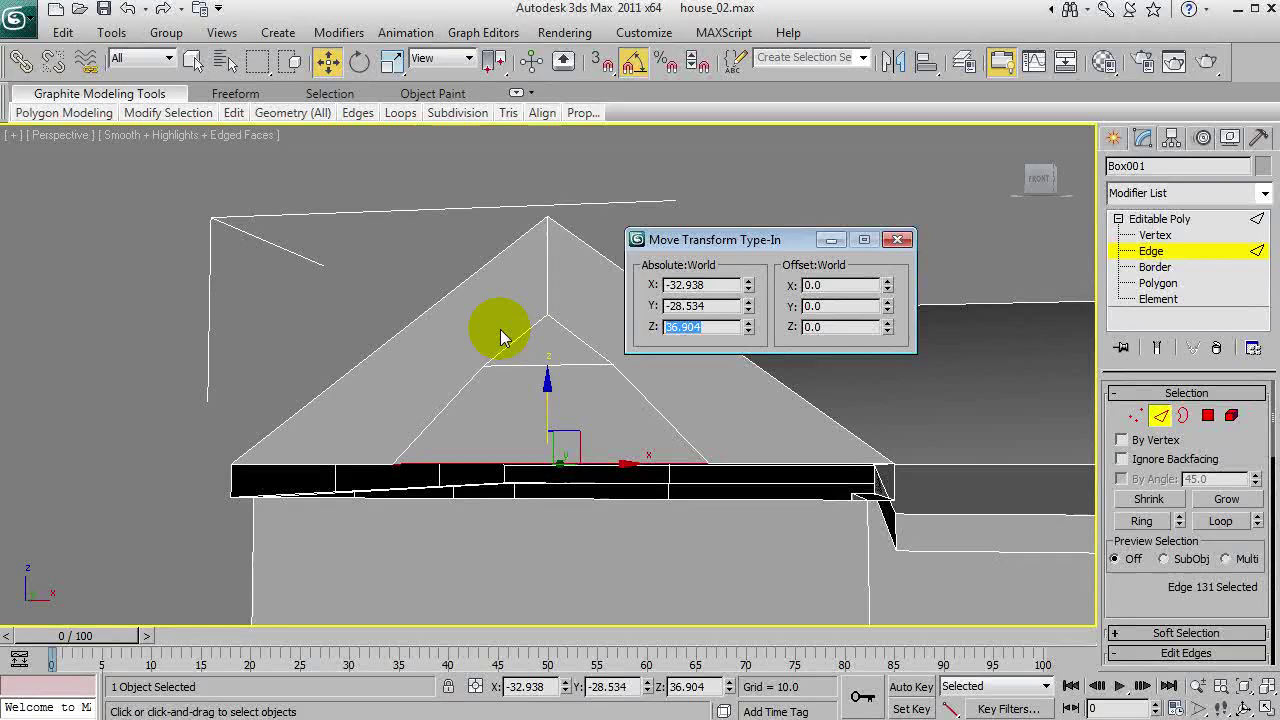
click(897, 239)
Connect the projecting wing's horizontal front-wall edges at the top, above the base and at the ground with two vertical divisions.
middle_drag(742, 507, 745, 285)
key(ctrl+r)
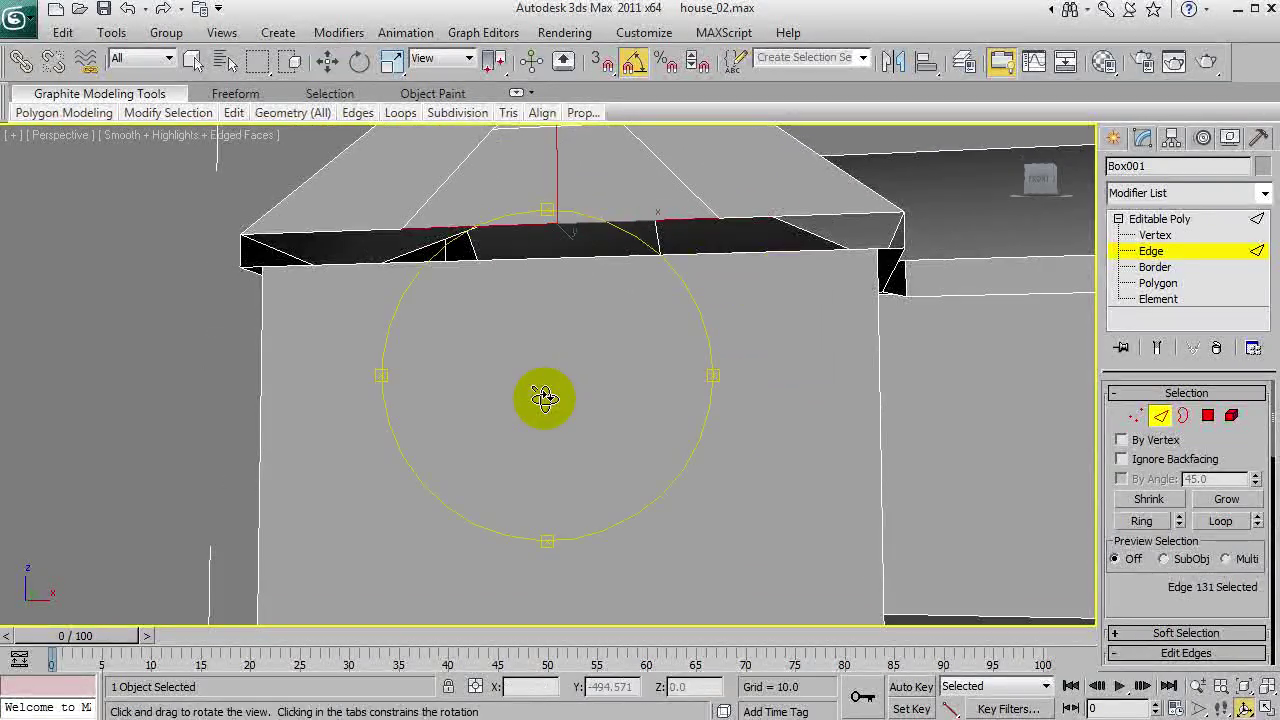
drag(543, 397, 537, 443)
scroll(537, 443, down, 3)
right_click(560, 334)
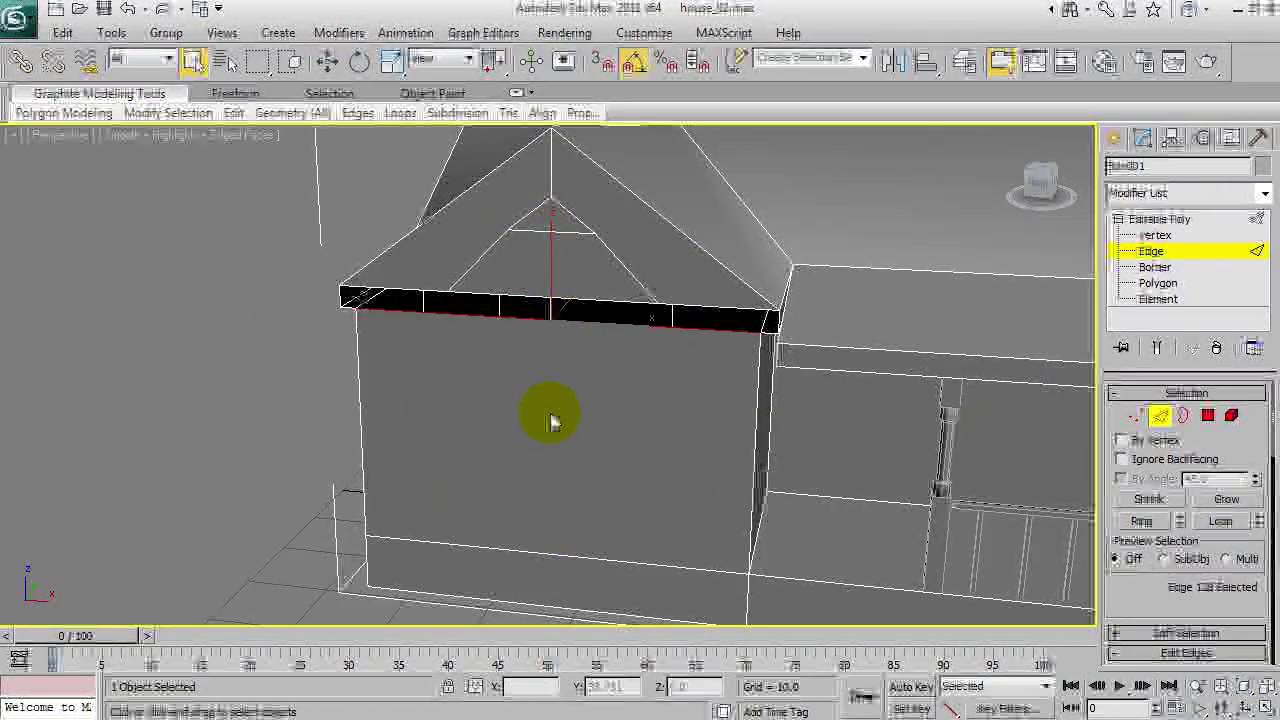
ctrl+click(537, 552)
ctrl+click(534, 604)
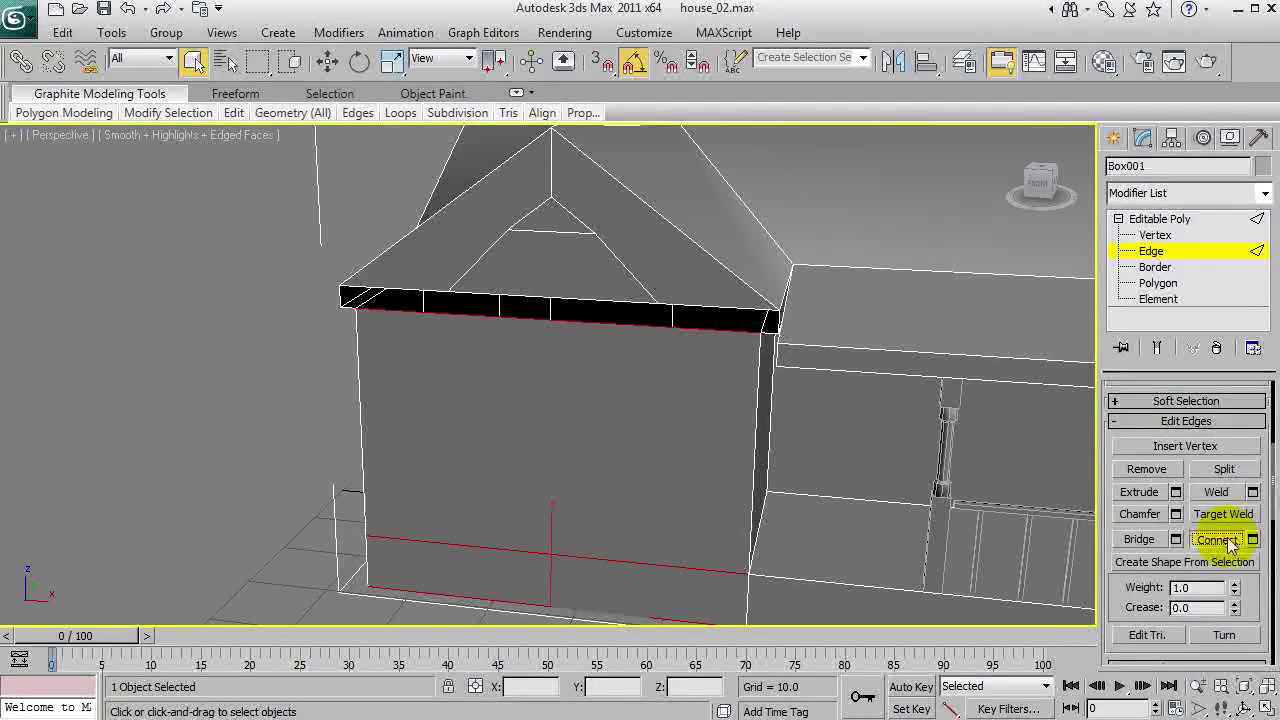
click(1218, 540)
key(ctrl+z)
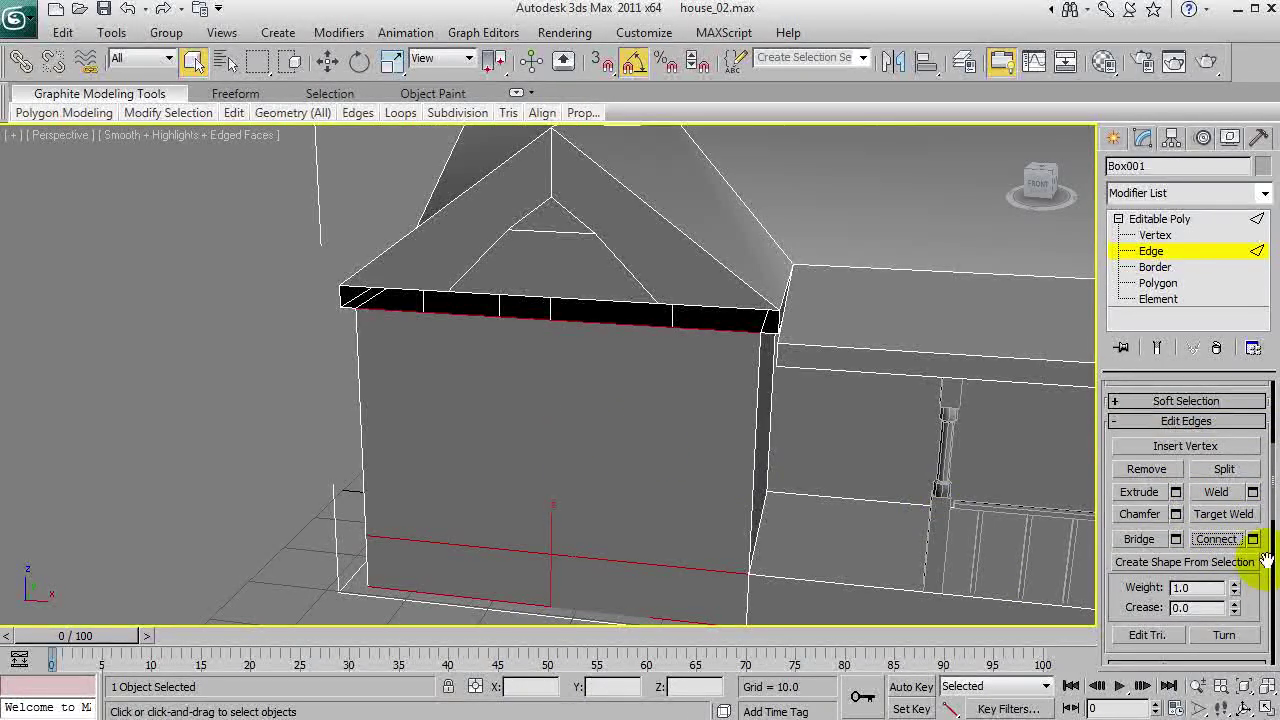
click(1218, 539)
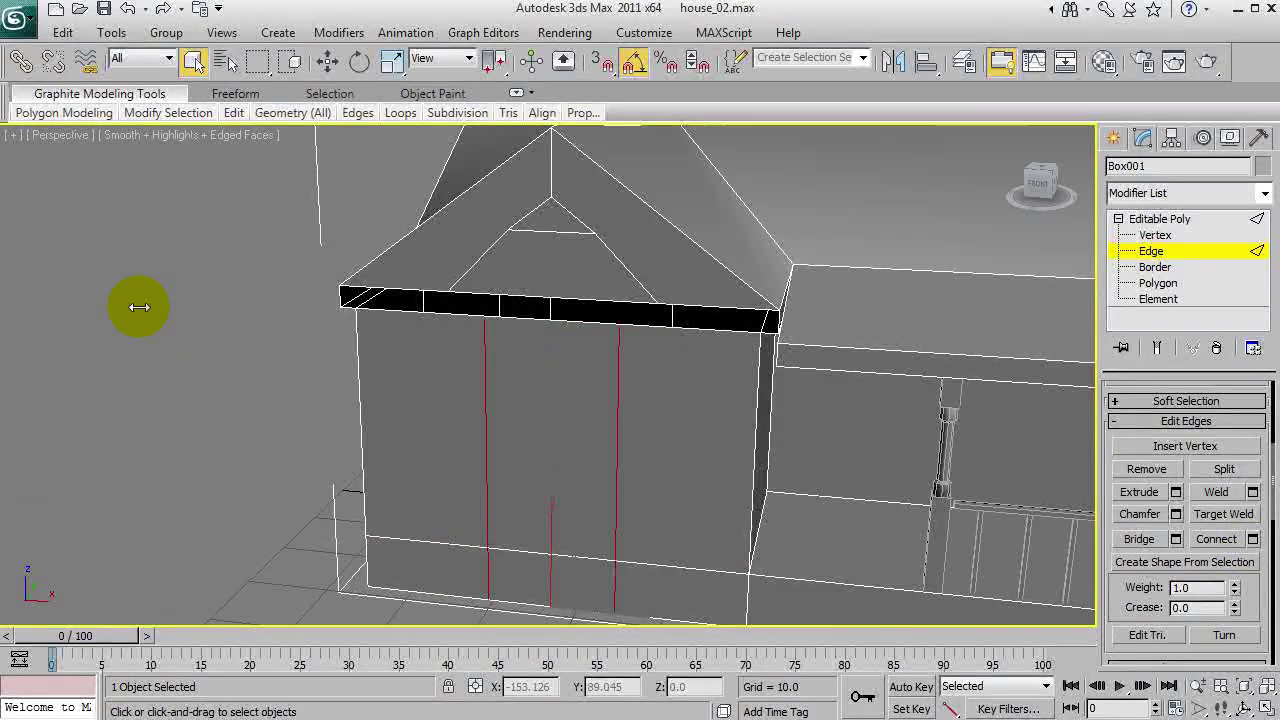
click(140, 310)
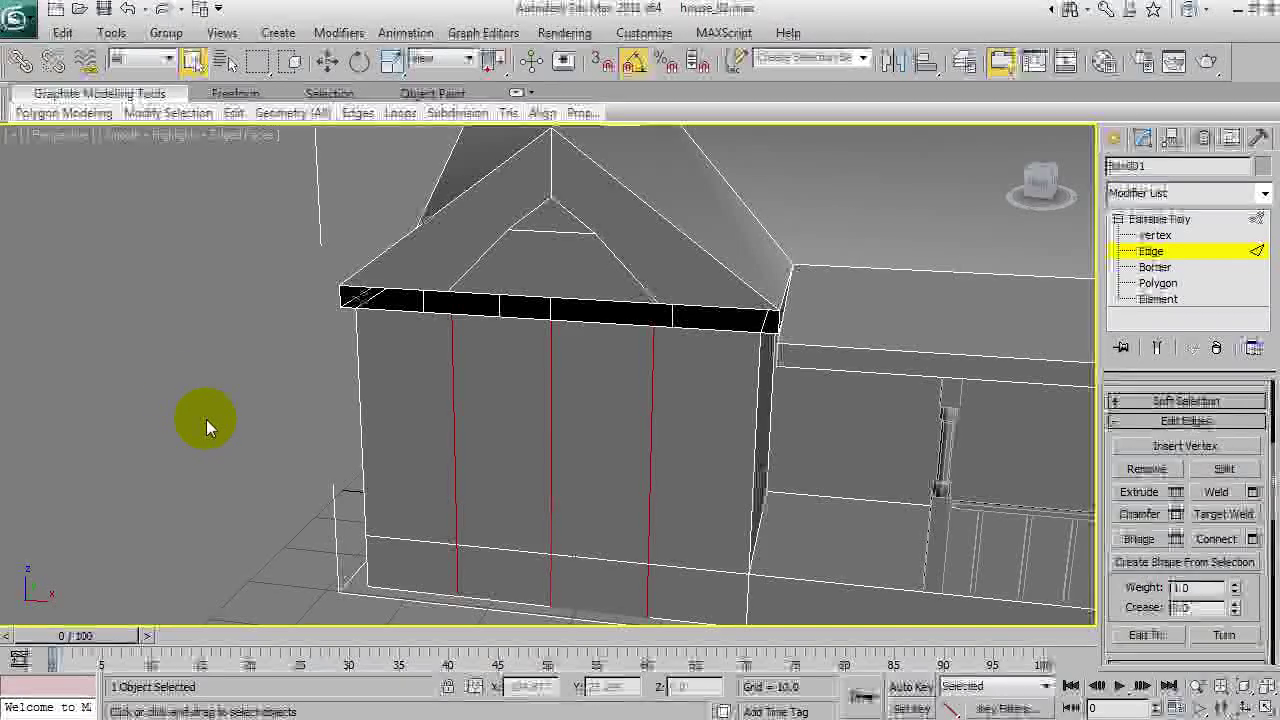
click(123, 307)
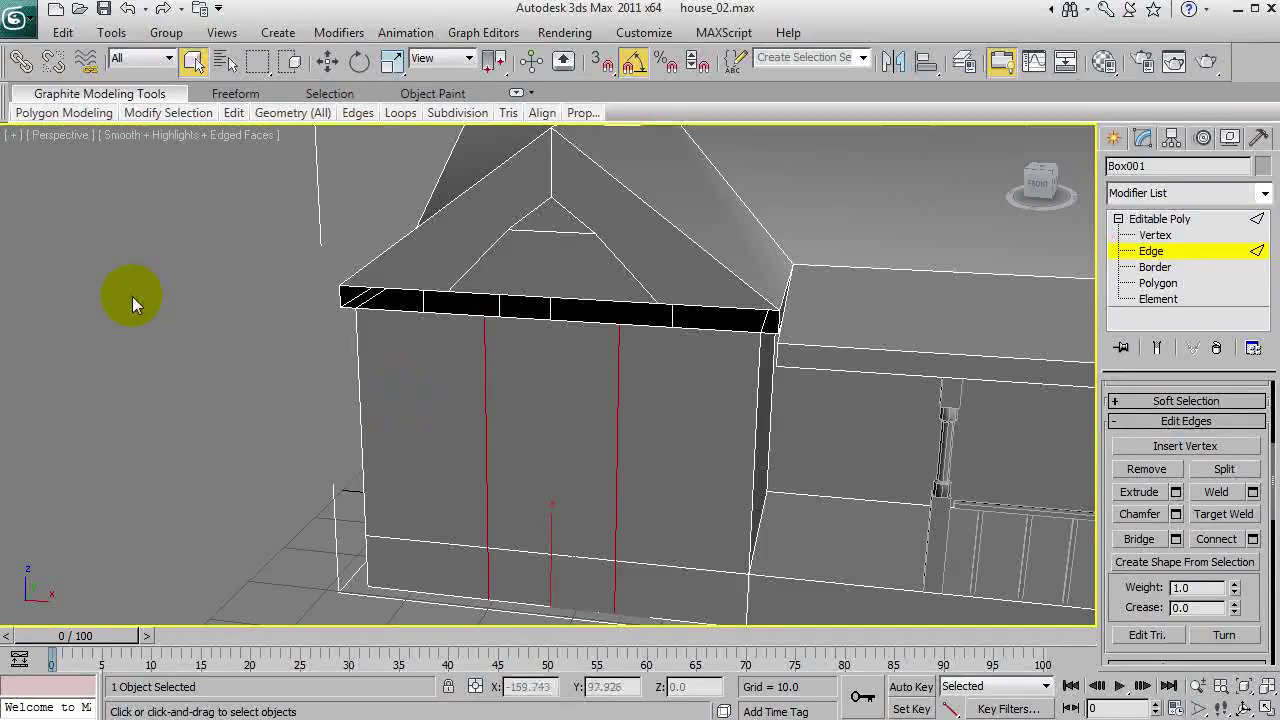
click(129, 395)
Spread the six vertices of the two vertical wall divisions apart along X, in line with the inset gable triangle's base corners.
key(ctrl+r)
drag(470, 400, 511, 385)
key(w)
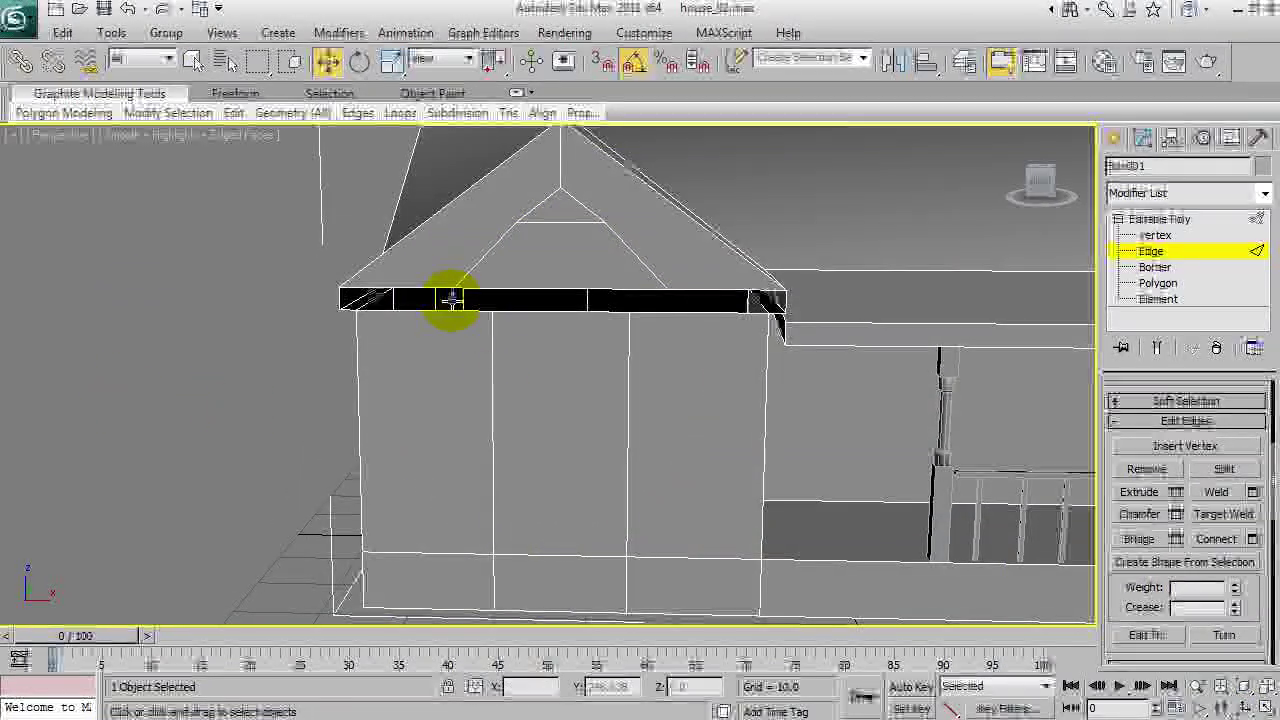
click(1157, 236)
alt+middle_drag(629, 310, 476, 585)
key(F3)
ctrl+drag(465, 498, 547, 603)
ctrl+drag(592, 498, 655, 604)
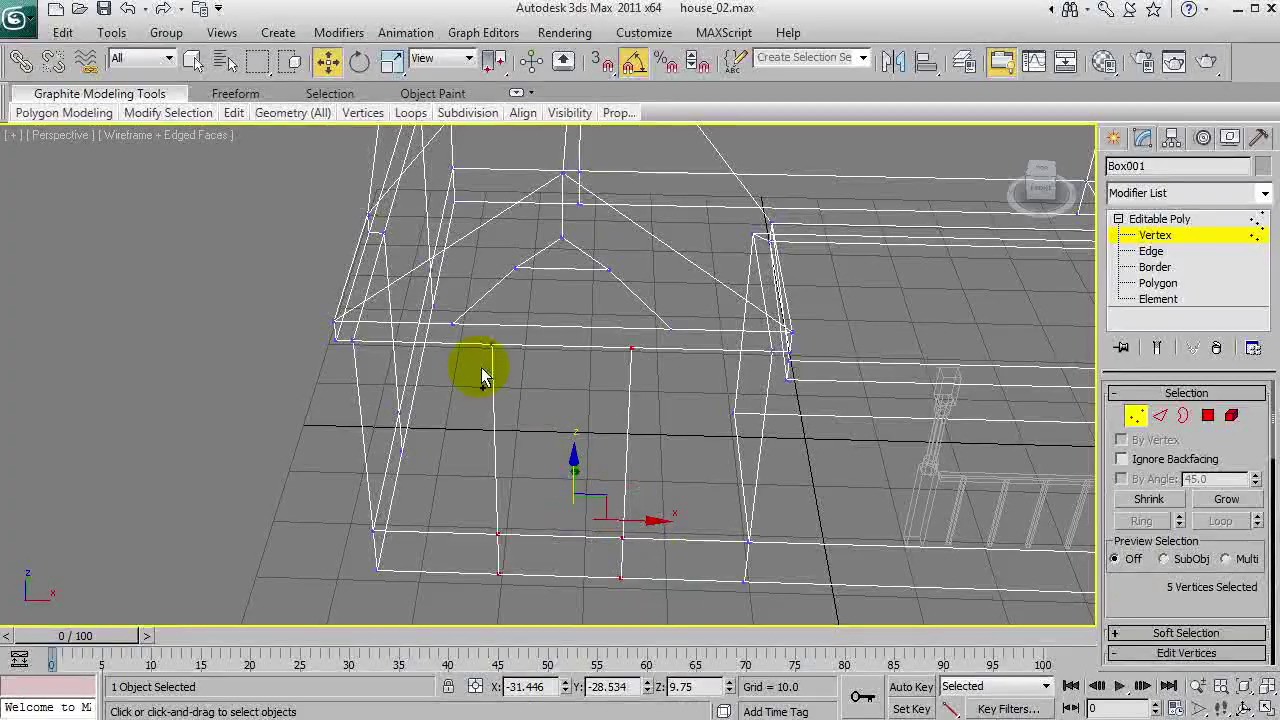
ctrl+drag(475, 376, 505, 331)
key(r)
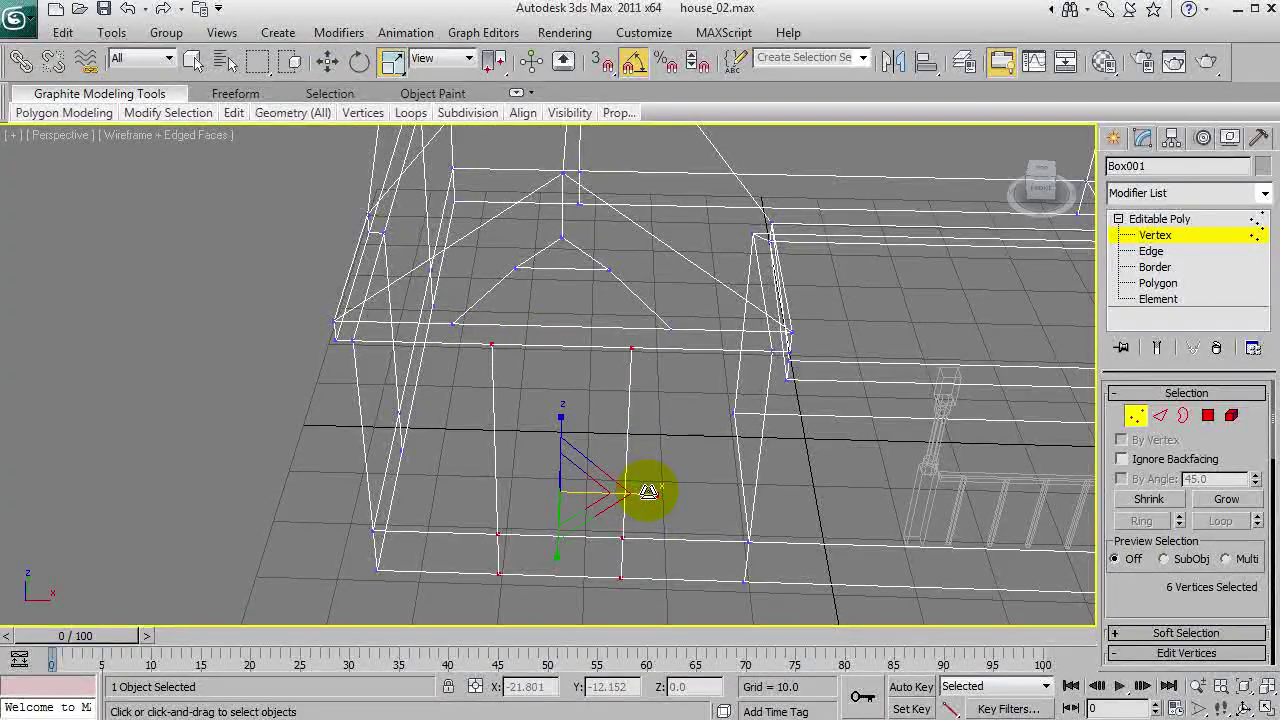
drag(648, 492, 689, 491)
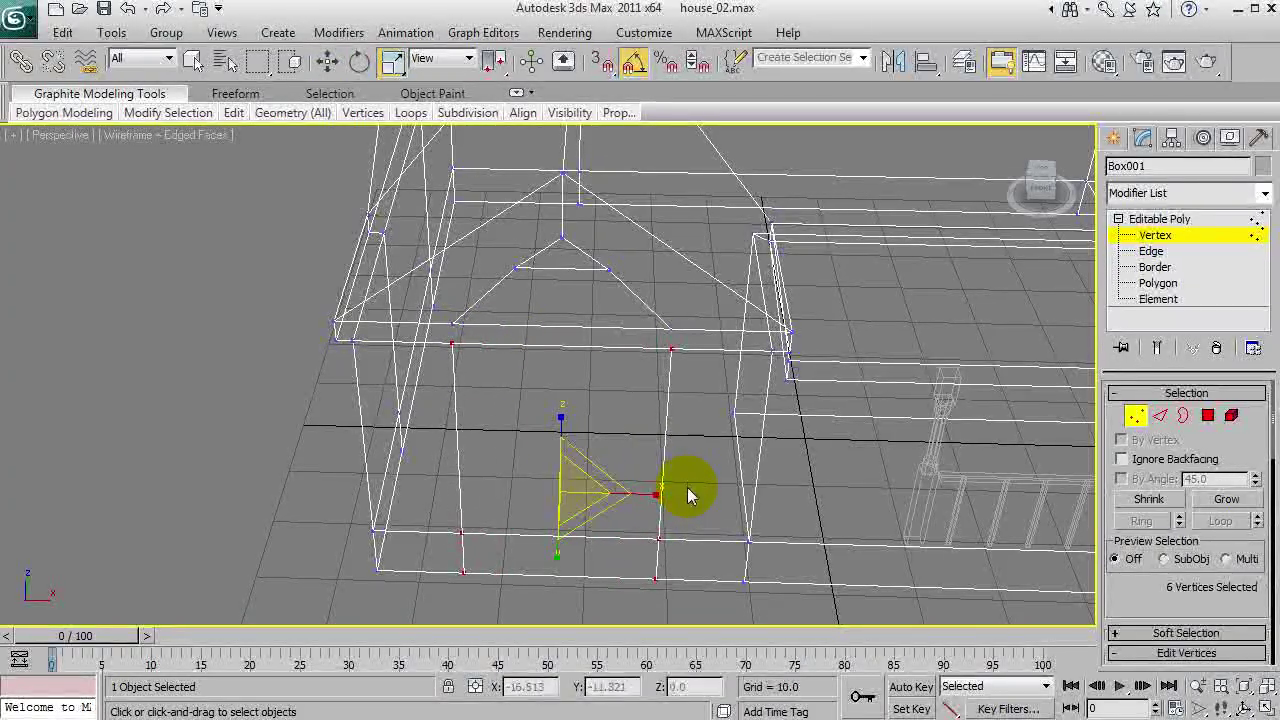
Examine from several angles in shaded and wireframe display how the wall divisions line up with the inset triangle's base corners.
key(F3)
key(q)
alt+middle_drag(618, 440, 474, 313)
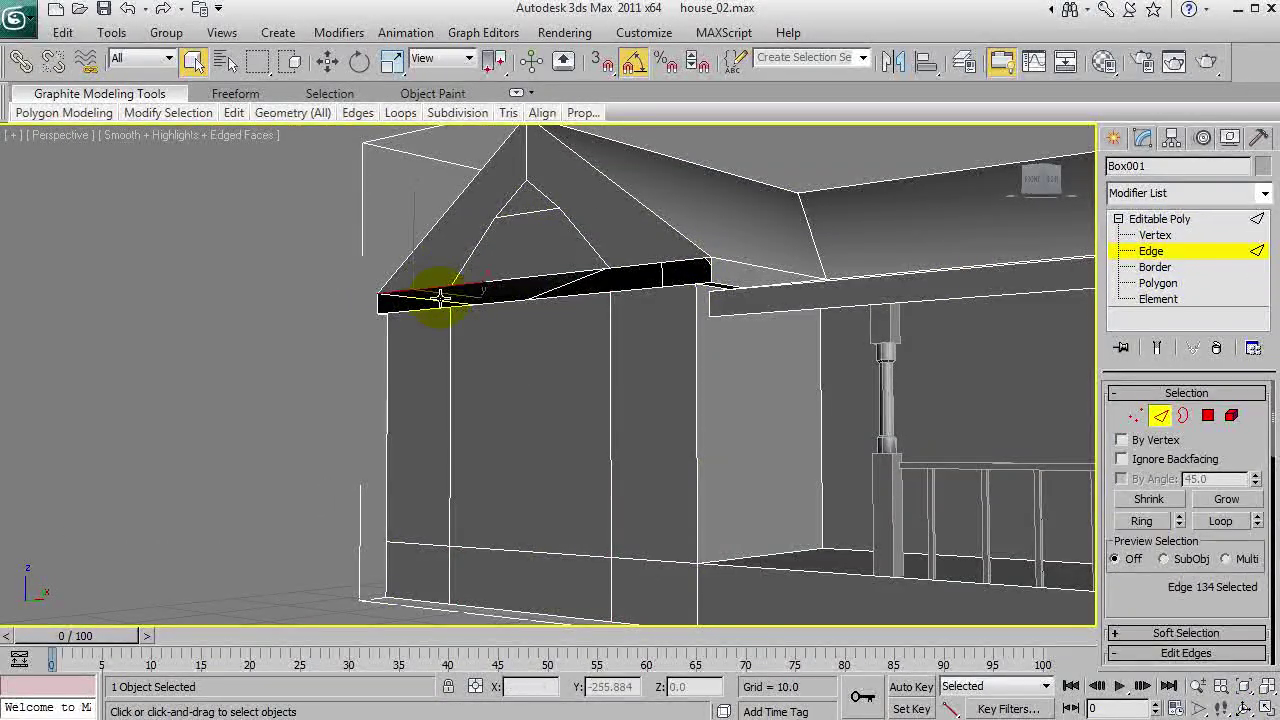
alt+middle_drag(440, 297, 561, 417)
key(1)
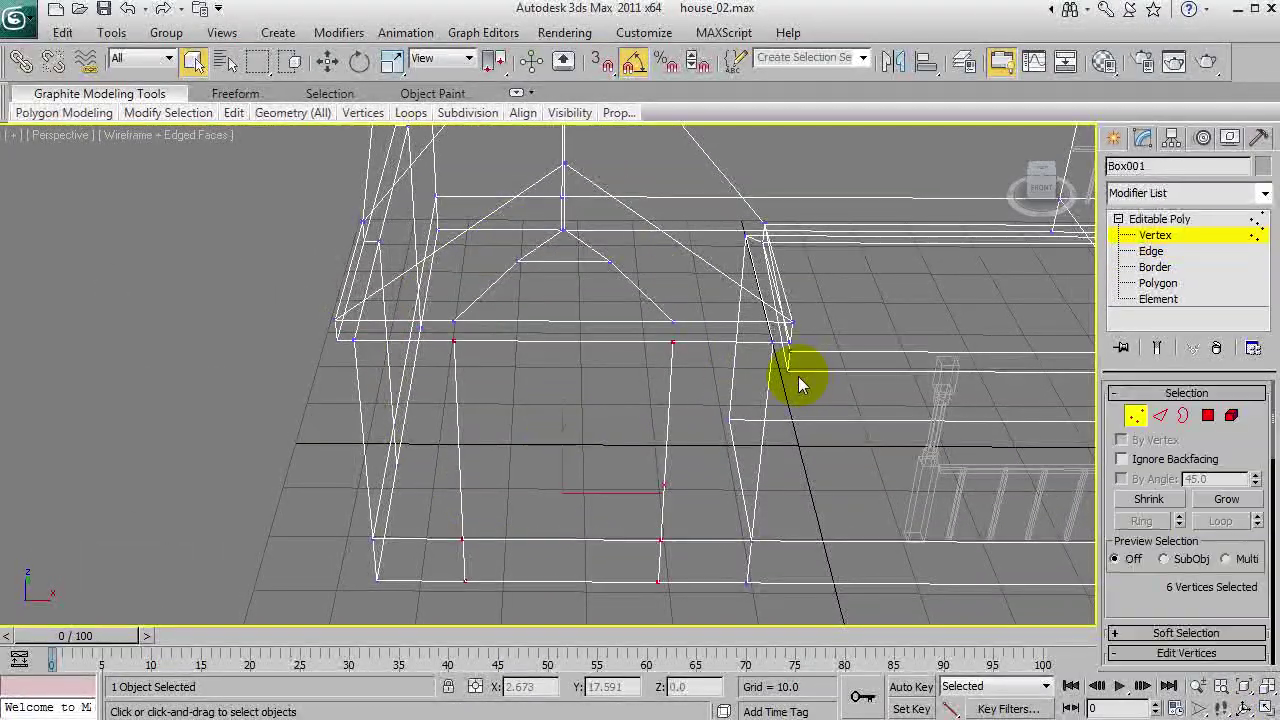
mouse_move(536, 364)
alt+middle_down()
mouse_move(626, 266)
mouse_move(680, 266)
mouse_move(514, 314)
mouse_move(557, 295)
mouse_move(580, 474)
mouse_move(543, 400)
mouse_move(537, 314)
mouse_move(541, 375)
mouse_move(515, 380)
alt+middle_up()
scroll(550, 297, up, 5)
key(F3)
key(q)
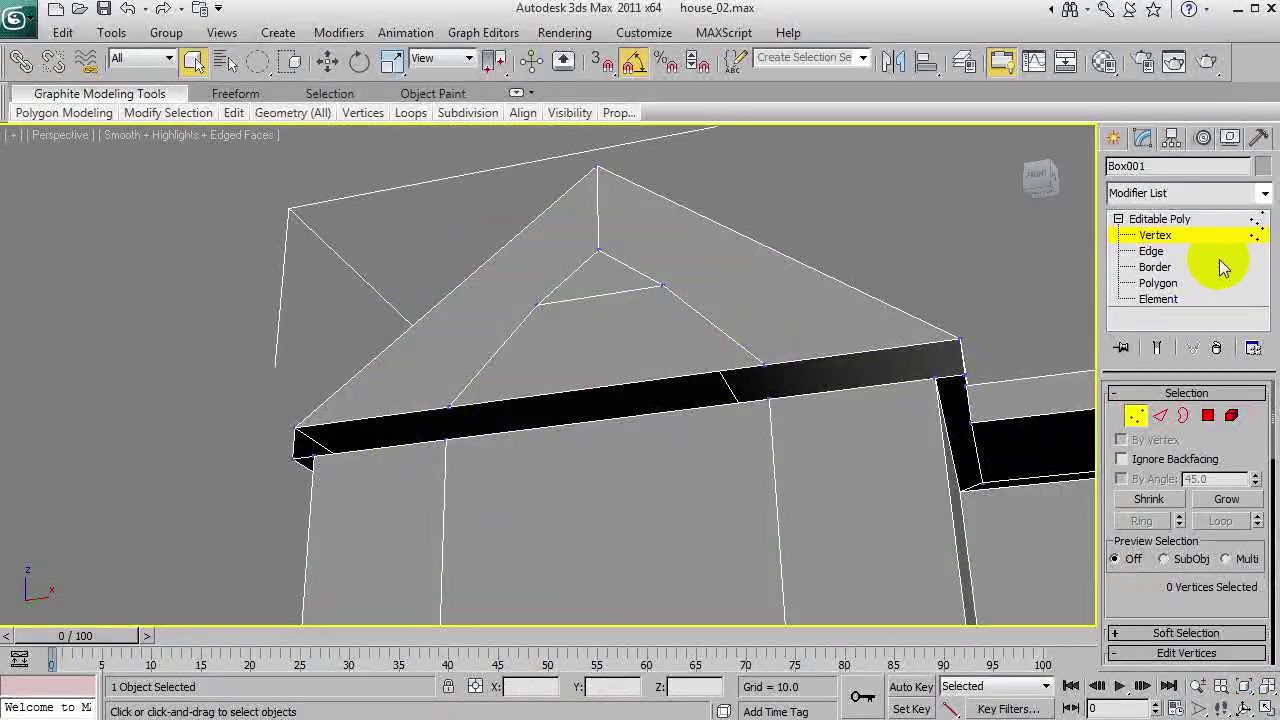
Bridge the inset gable triangle's bottom edge to the middle segment of the front wall's top edge.
click(1151, 251)
click(607, 419)
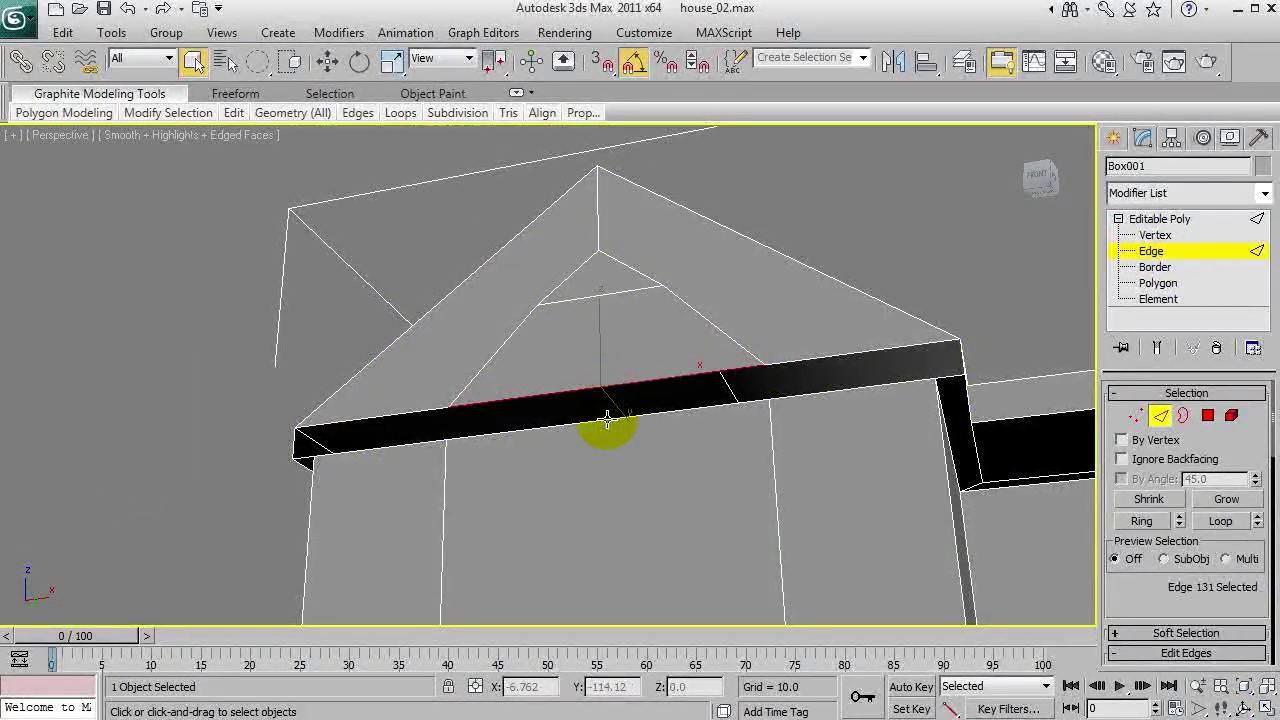
drag(1158, 598, 1158, 370)
click(1138, 518)
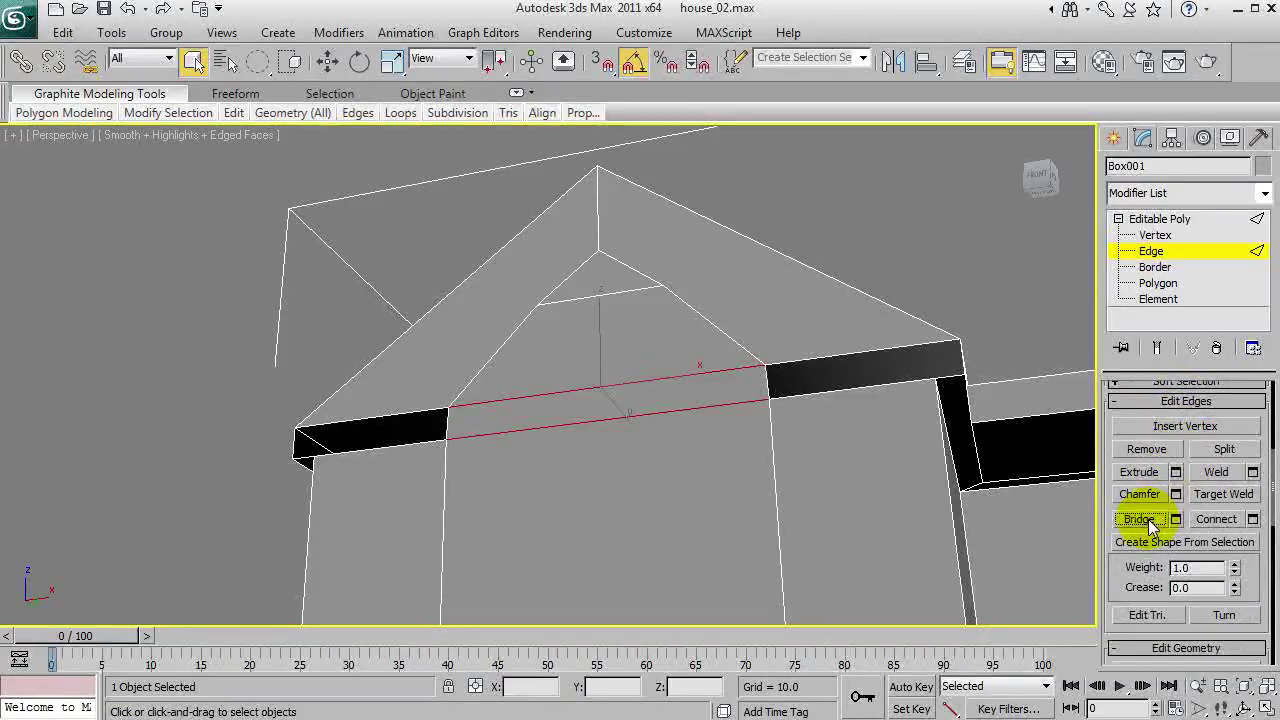
Cap the two open borders in the fascia band on either side of the bridged middle strip.
alt+middle_drag(528, 386, 523, 449)
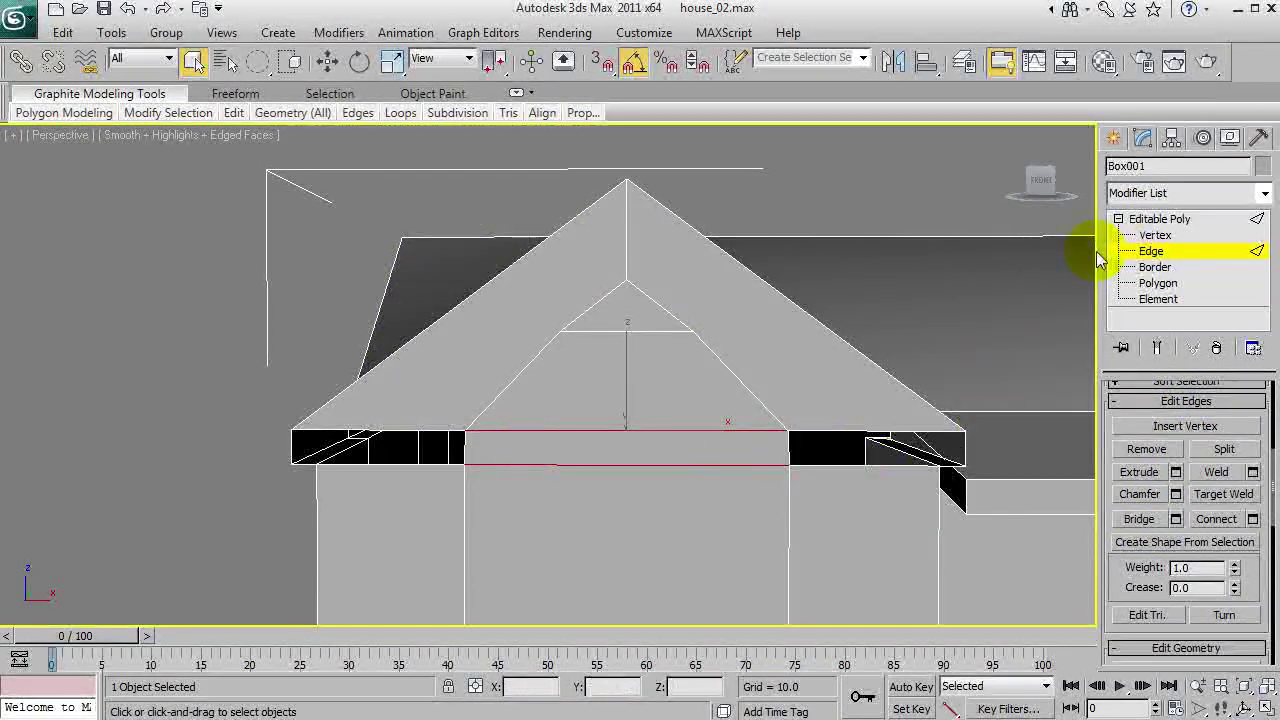
click(1155, 267)
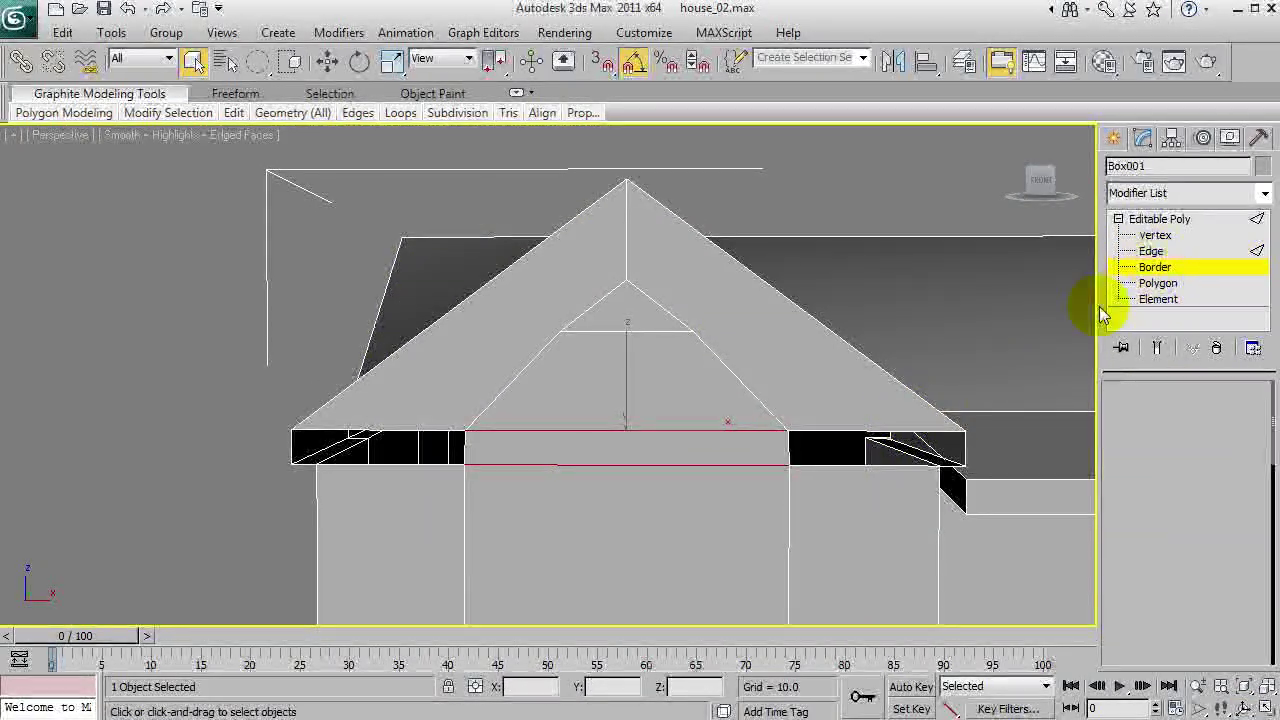
click(842, 428)
click(817, 436)
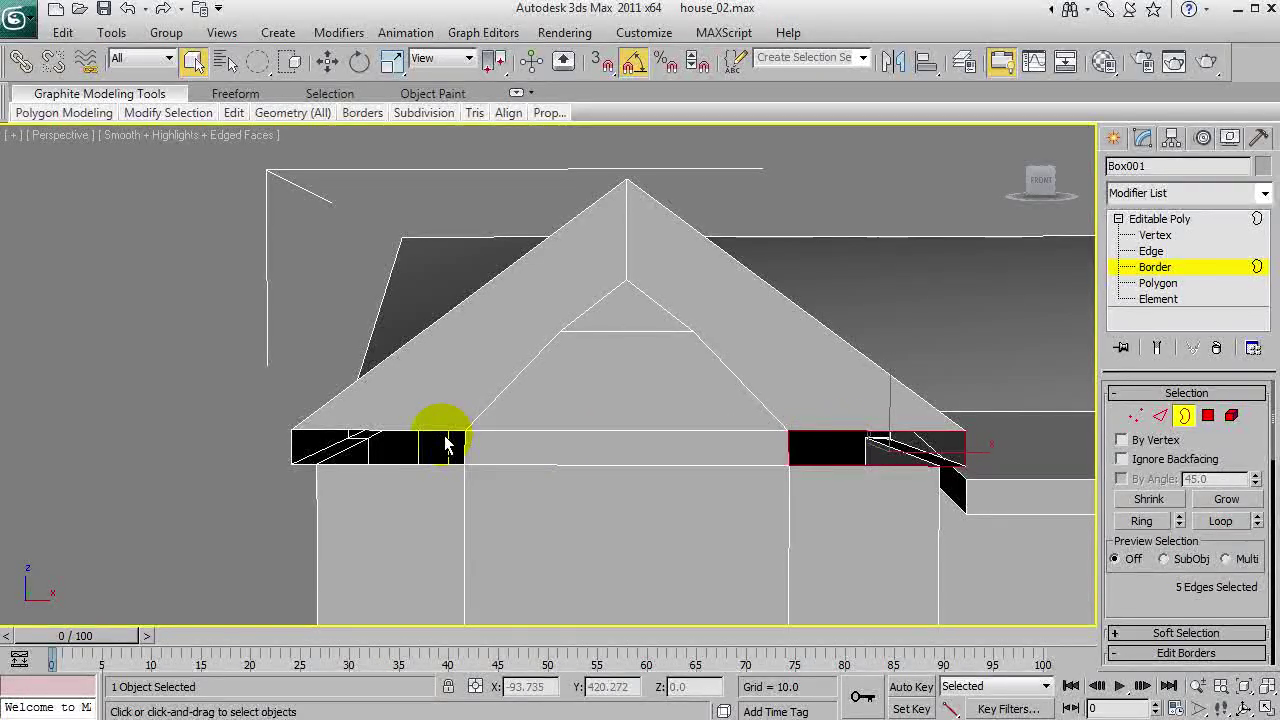
drag(1162, 578, 1152, 332)
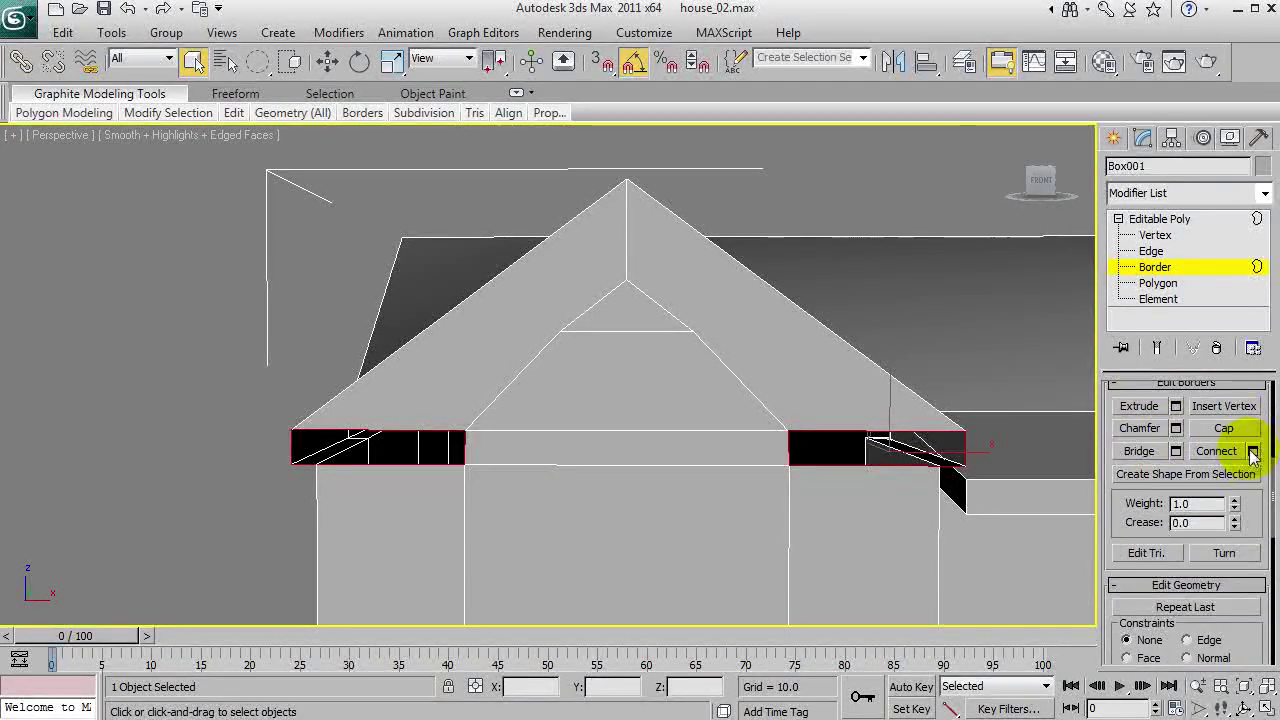
click(1224, 428)
click(184, 248)
alt+middle_drag(530, 418, 543, 400)
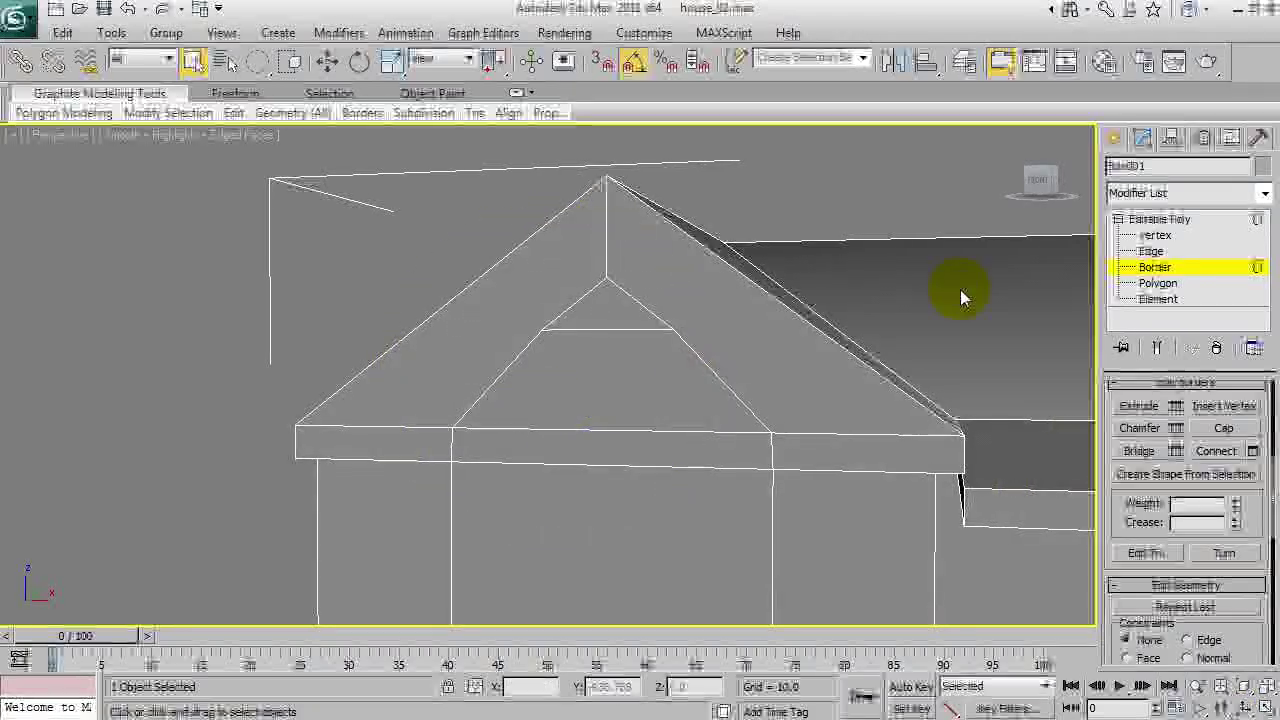
Raise the inset gable triangle's apex vertex to the roof peak by setting its absolute Z to 54.915.
click(1152, 253)
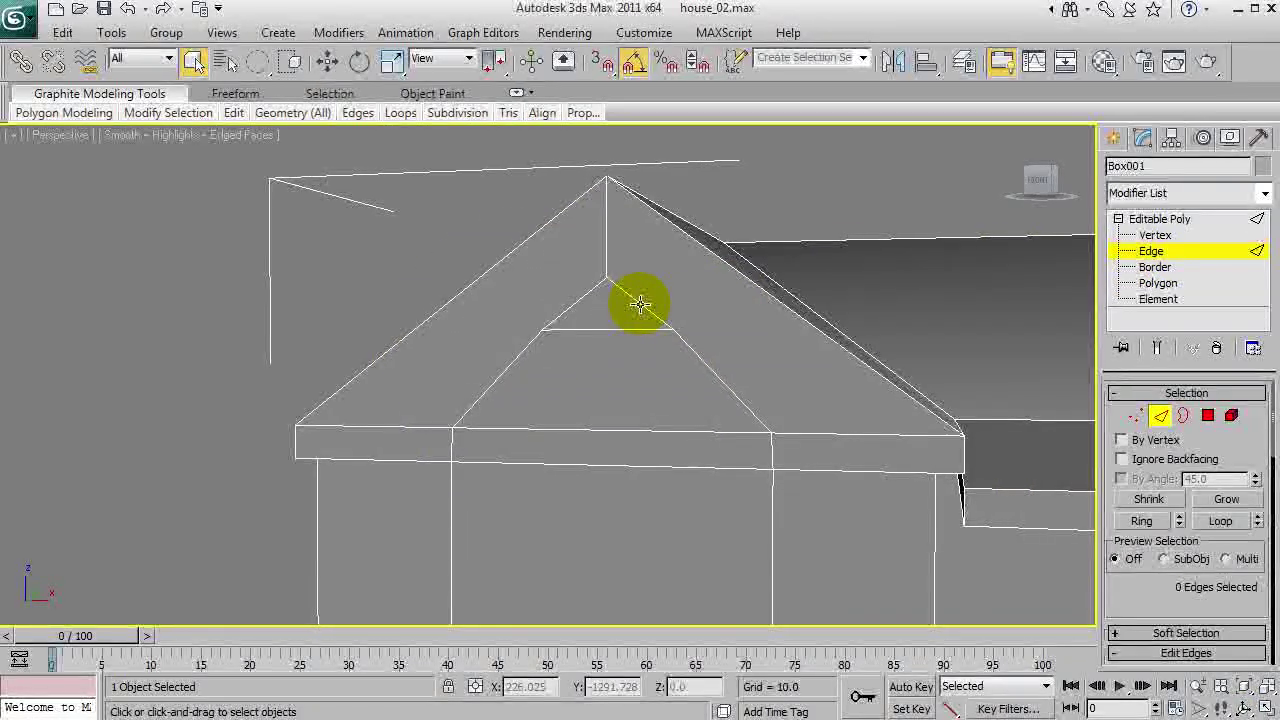
click(1160, 236)
click(608, 277)
key(w)
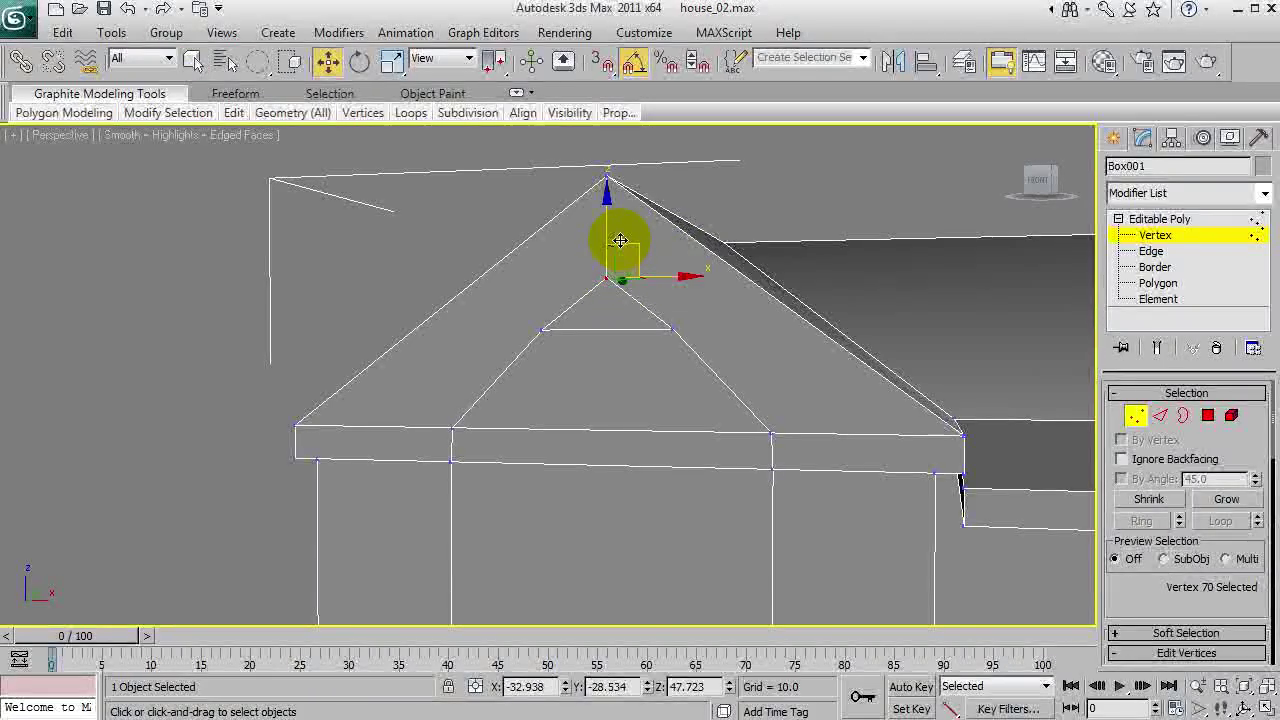
drag(608, 214, 606, 151)
click(563, 184)
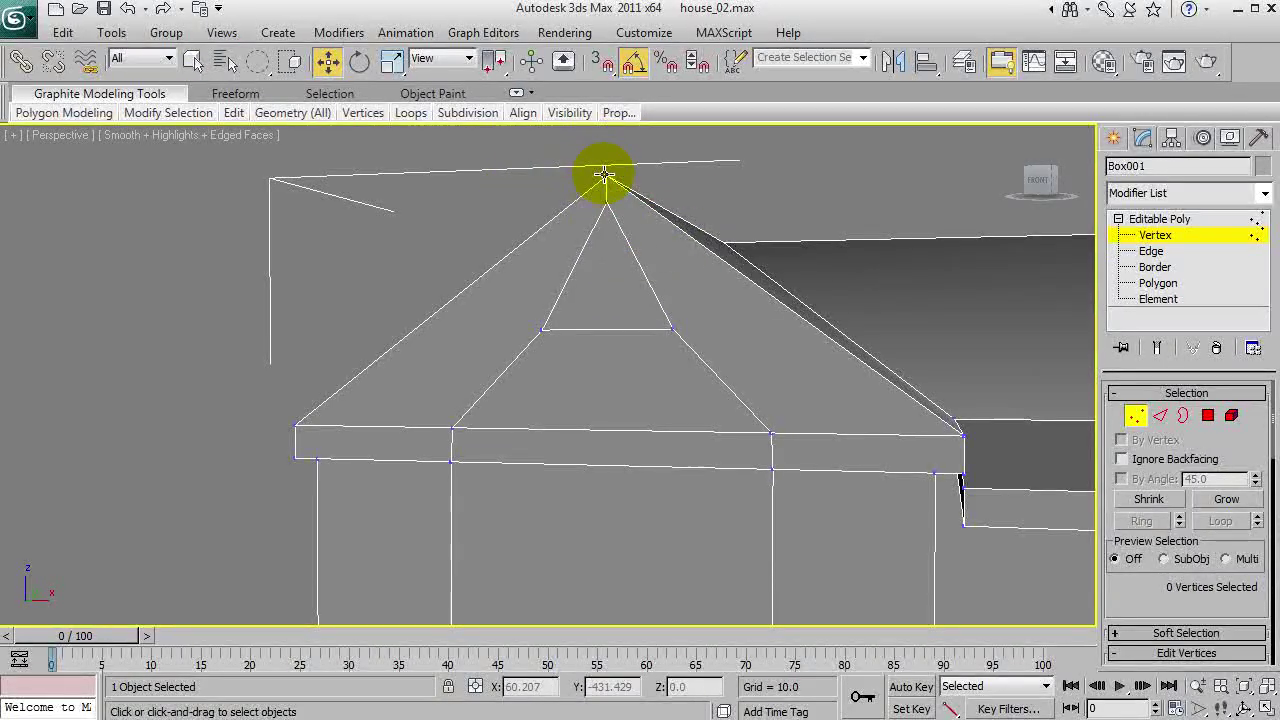
click(603, 175)
right_click(328, 61)
double_click(725, 327)
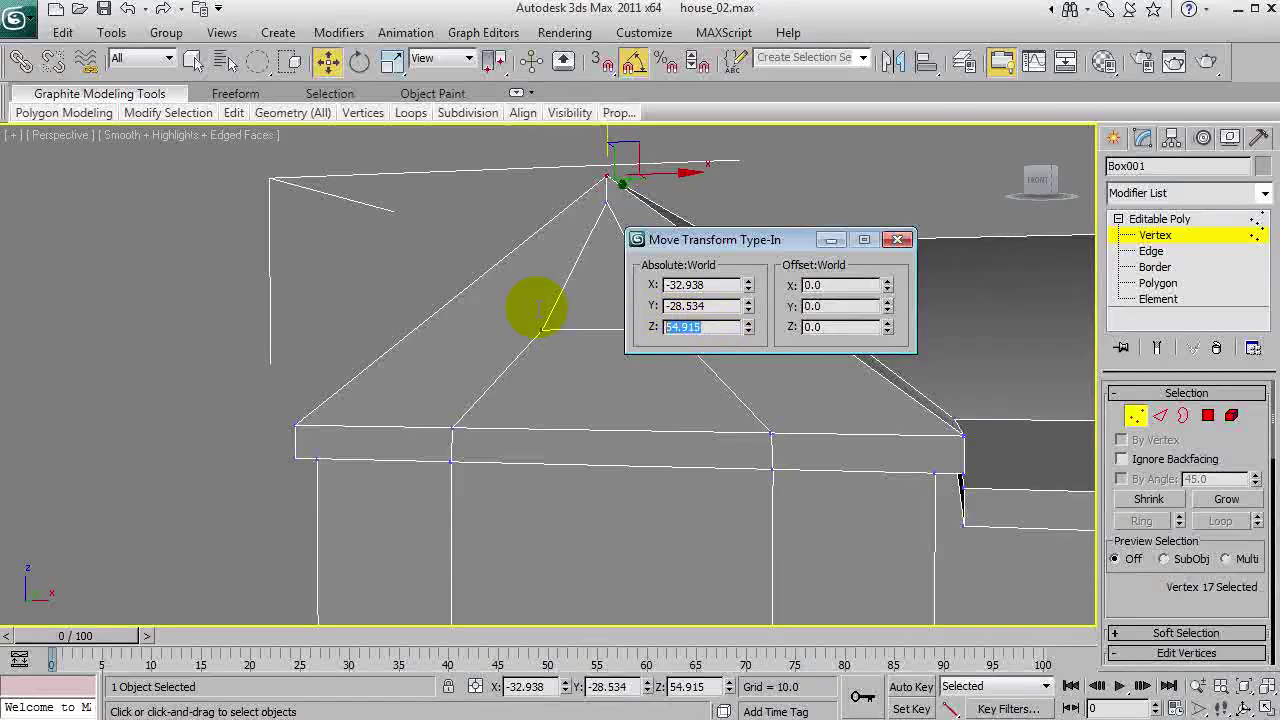
click(607, 195)
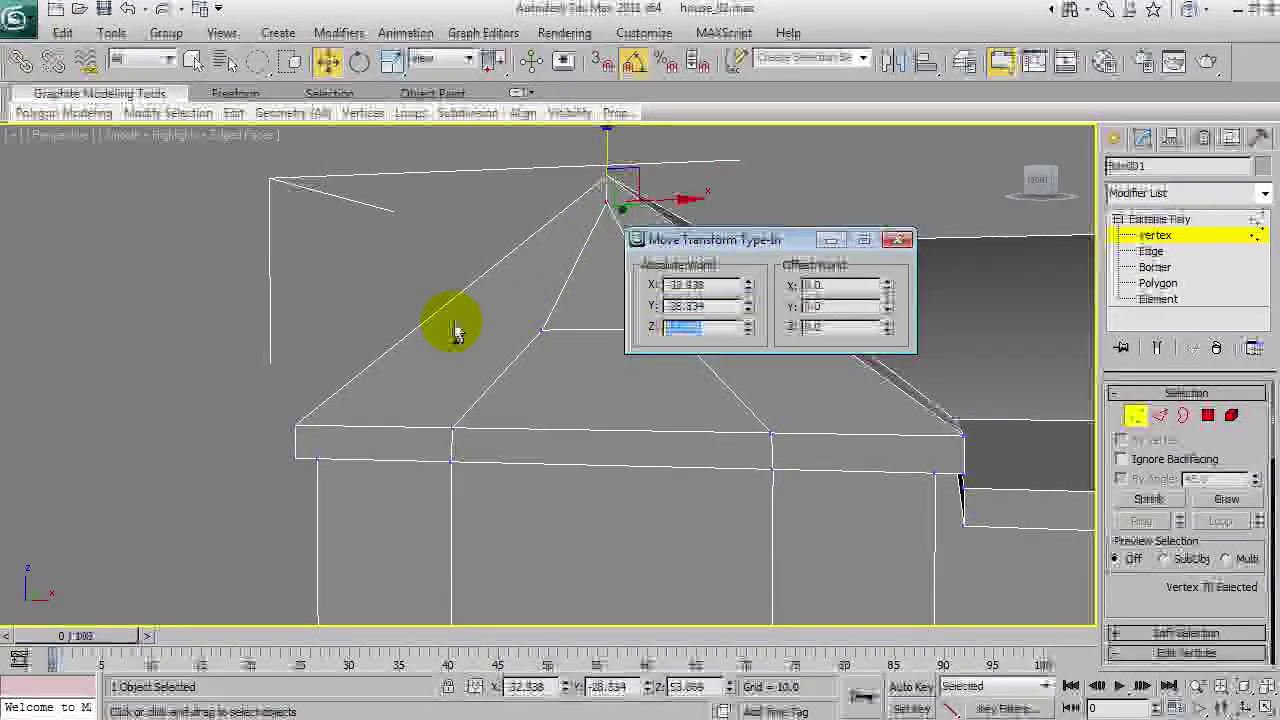
click(899, 241)
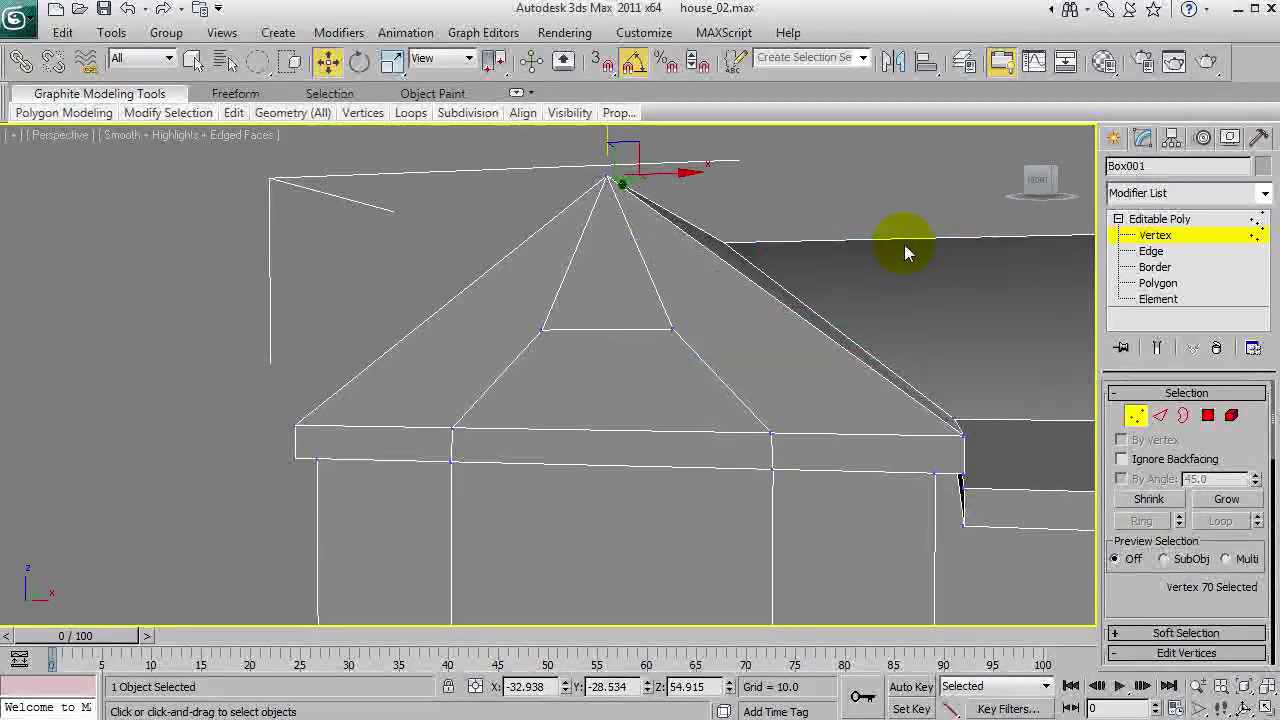
Weld the two overlapping vertices at the gable's peak into one.
key(q)
alt+middle_drag(600, 324, 520, 318)
drag(520, 176, 560, 206)
scroll(1190, 520, down, 5)
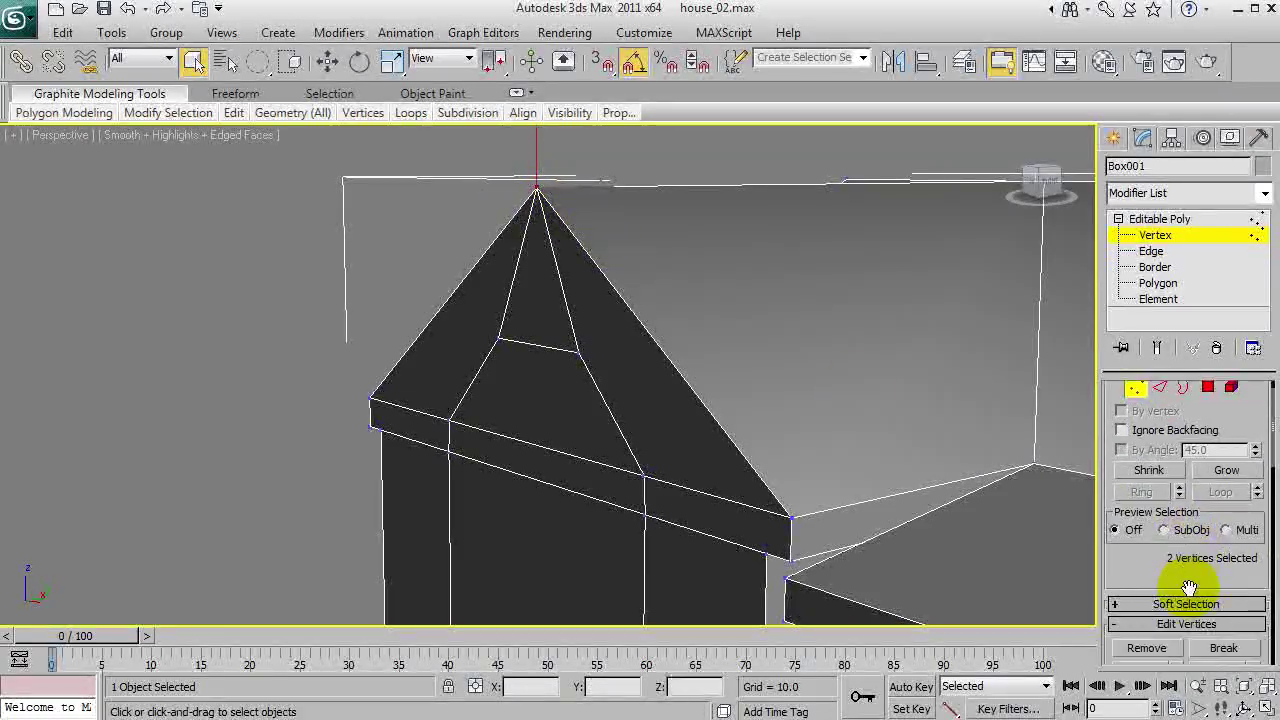
click(1217, 510)
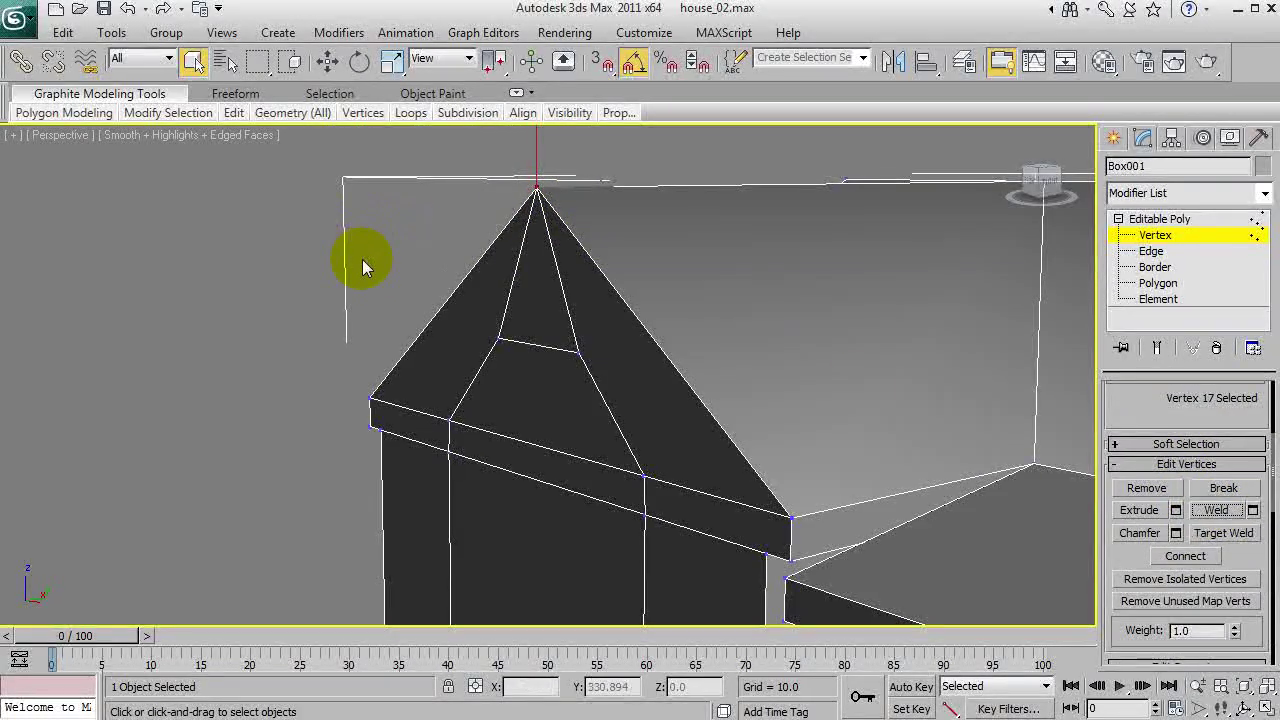
Extrude the middle wall polygon, the fascia strip above it and the lower inset gable polygon outward together as a projecting bay.
alt+middle_drag(531, 347, 690, 360)
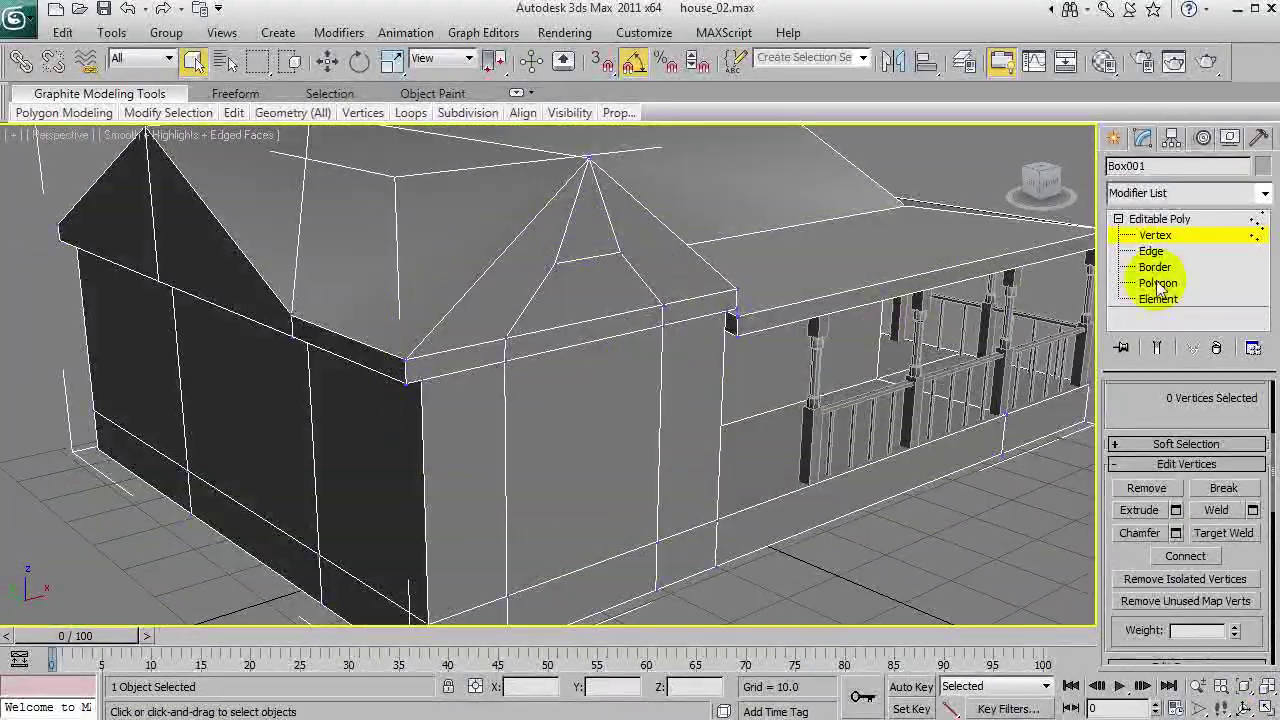
click(1157, 283)
click(564, 312)
ctrl+click(574, 360)
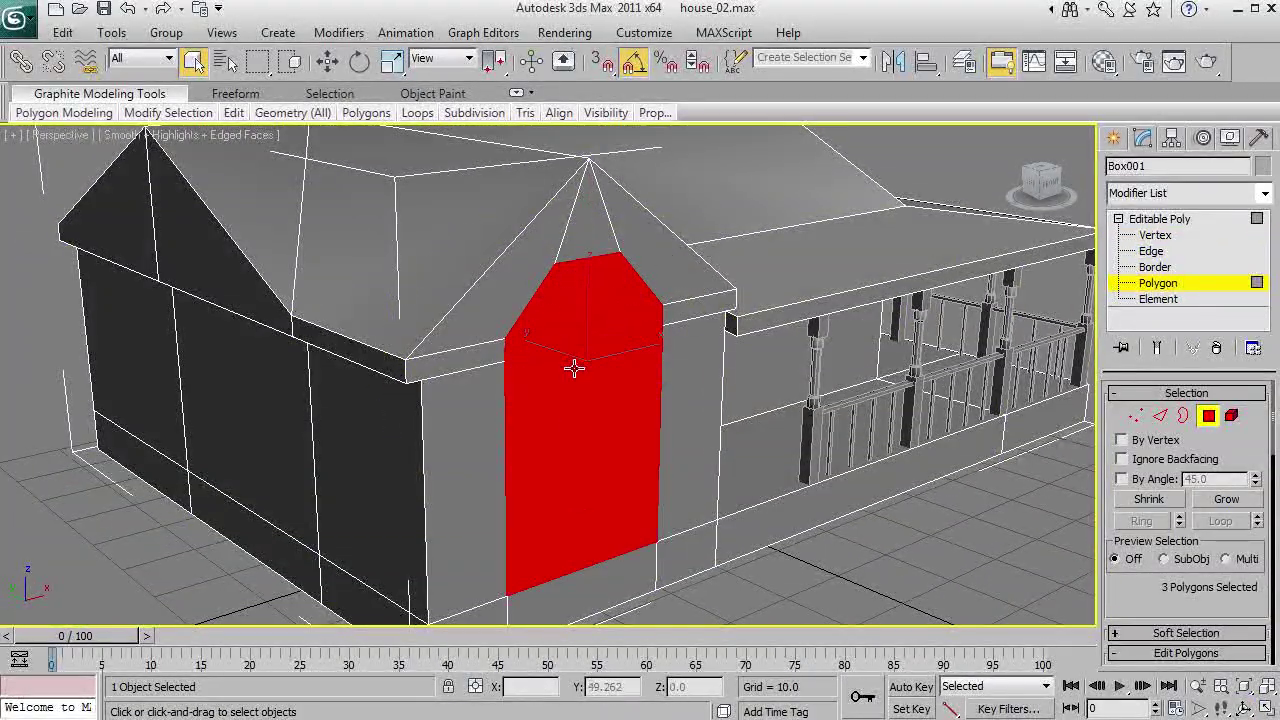
scroll(1131, 560, down, 5)
click(1135, 446)
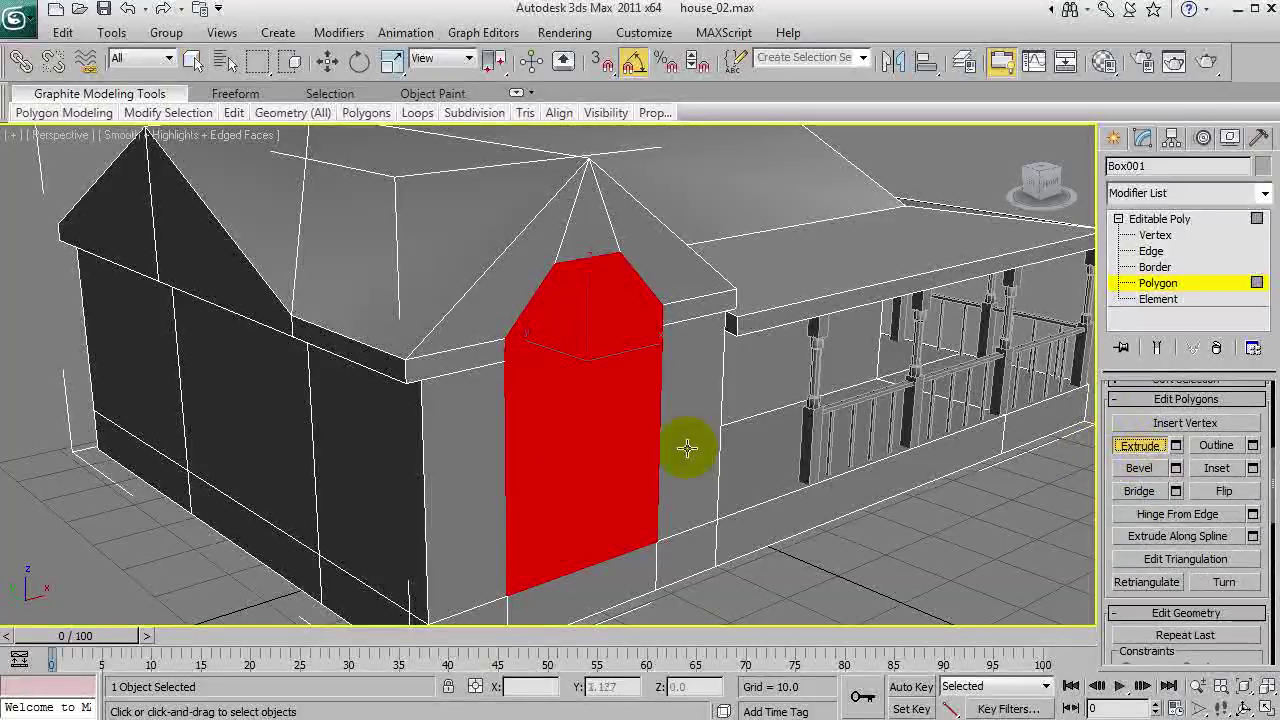
drag(586, 477, 592, 443)
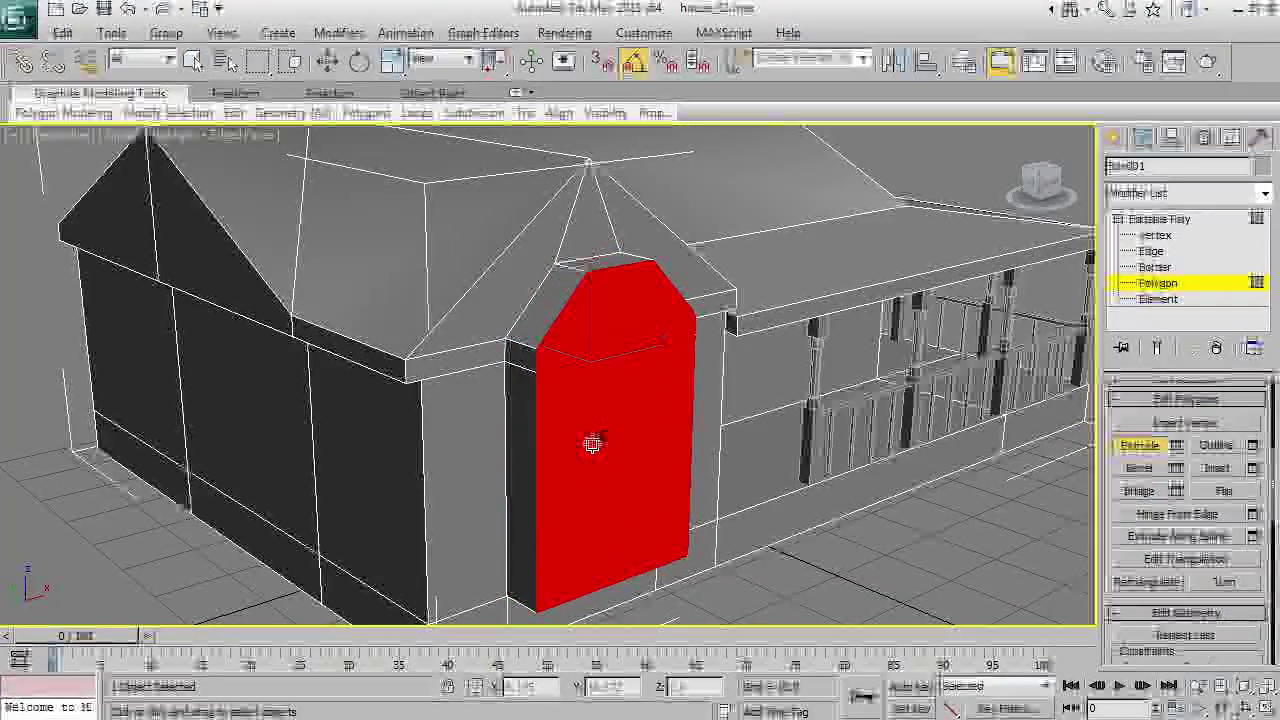
Narrow the bay's front wall and fascia polygons along X so that its side walls slant inward.
click(625, 492)
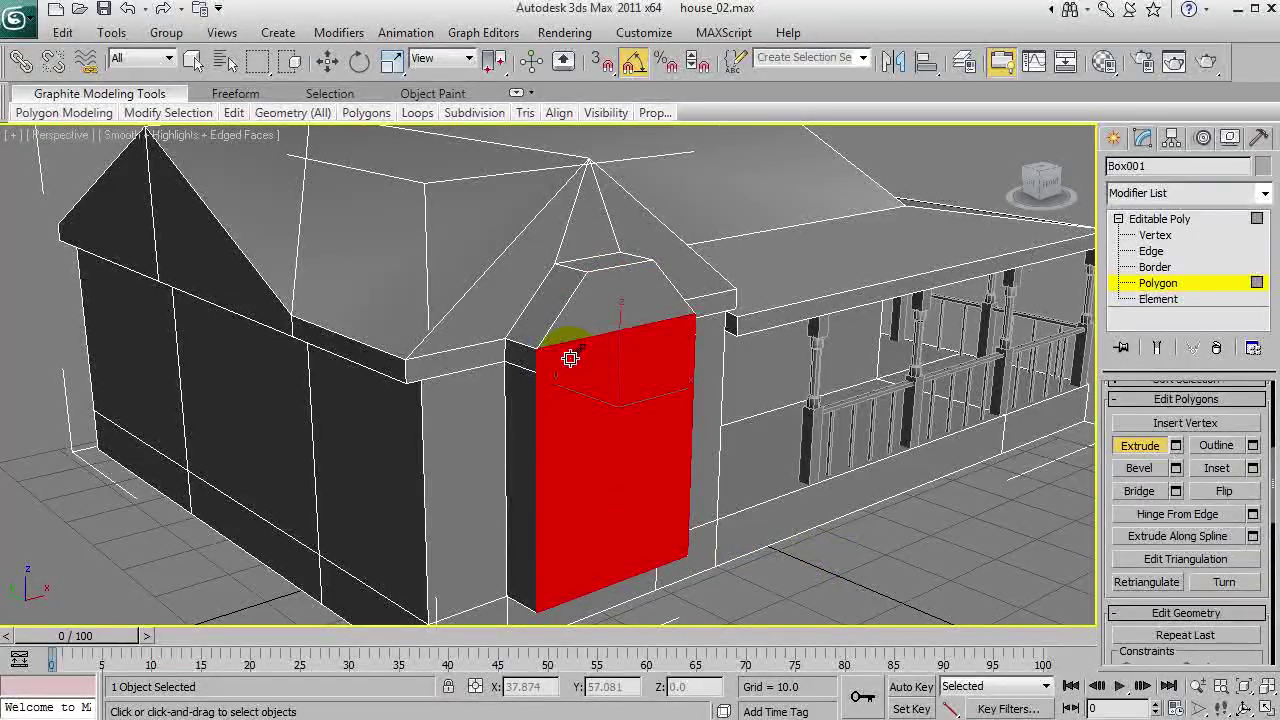
mouse_move(539, 428)
mouse_down()
mouse_move(576, 410)
mouse_move(490, 290)
mouse_move(532, 258)
mouse_move(497, 297)
mouse_move(503, 431)
mouse_move(538, 415)
mouse_move(529, 426)
mouse_up()
key(F3)
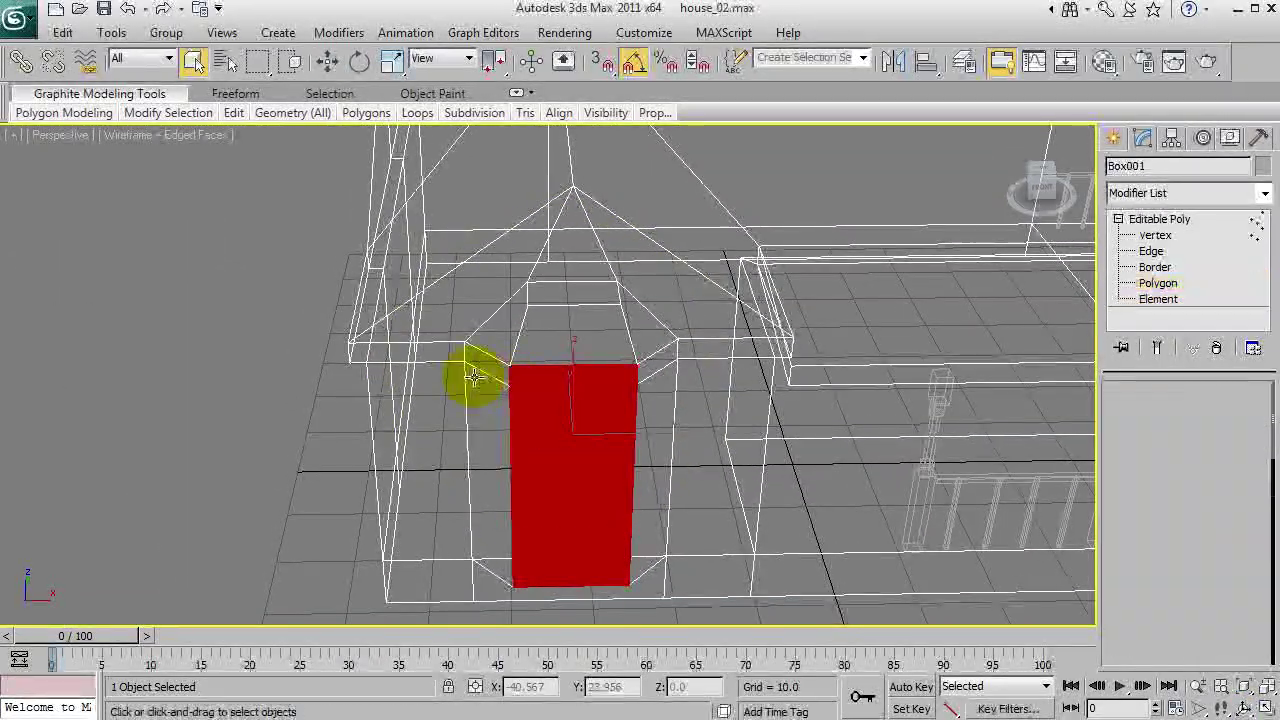
Widen the whole bay along X by scaling the vertices of both its slanted sides outward together.
key(1)
drag(443, 328, 500, 600)
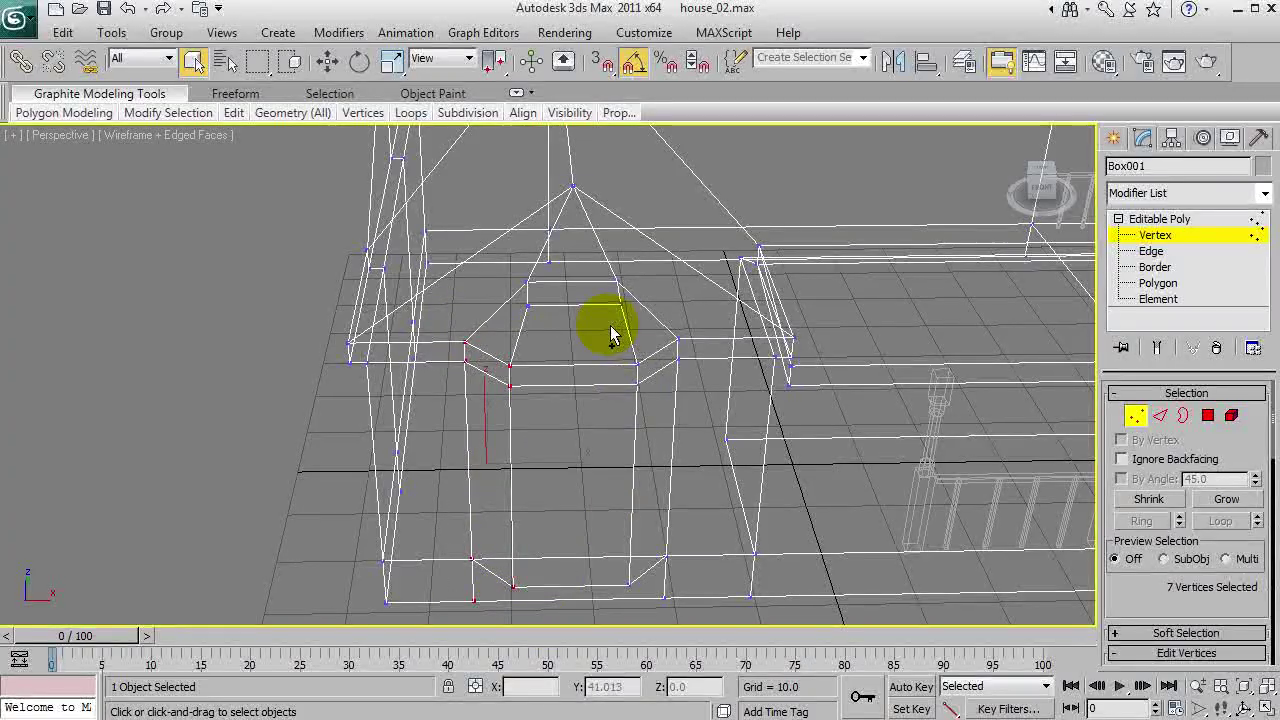
ctrl+drag(700, 540, 697, 548)
key(r)
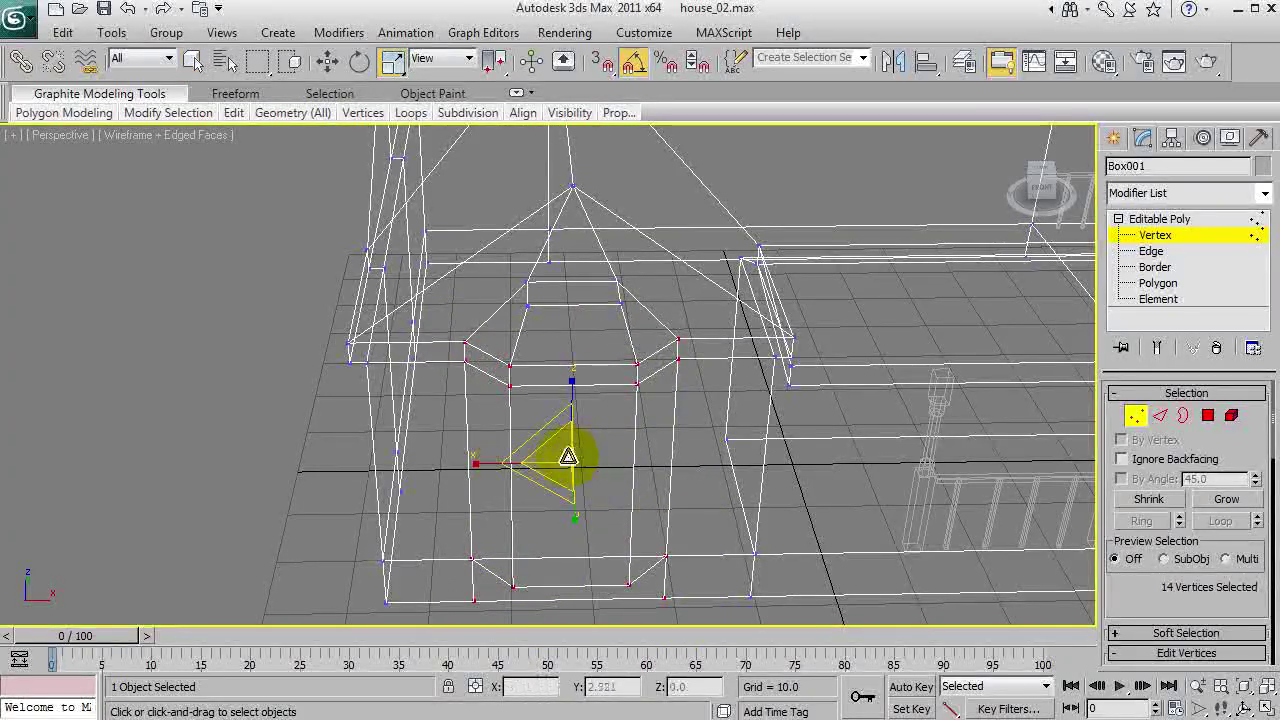
key(F3)
key(ctrl+r)
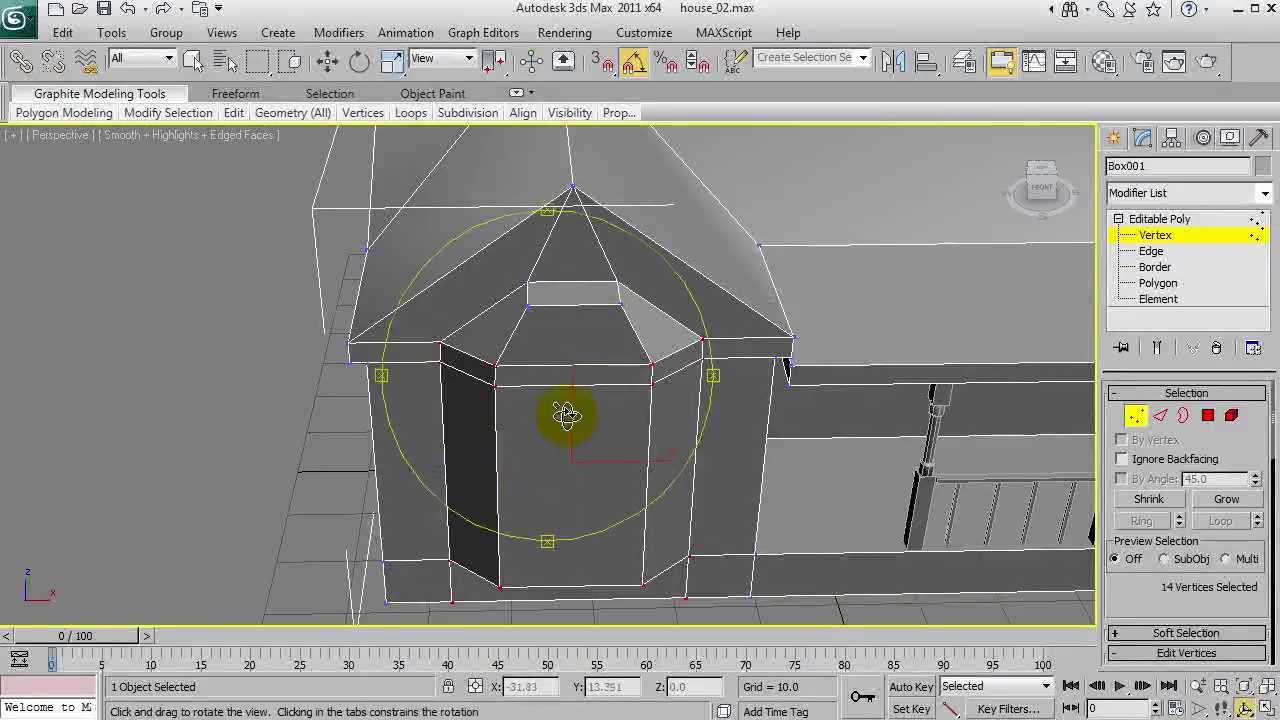
mouse_move(566, 414)
mouse_down()
mouse_move(614, 329)
mouse_move(686, 349)
mouse_move(483, 383)
mouse_move(623, 406)
mouse_move(537, 434)
mouse_up()
Move the bay roof's upper front edge back onto the gable plane by setting its absolute Y to -28.534.
key(w)
click(547, 330)
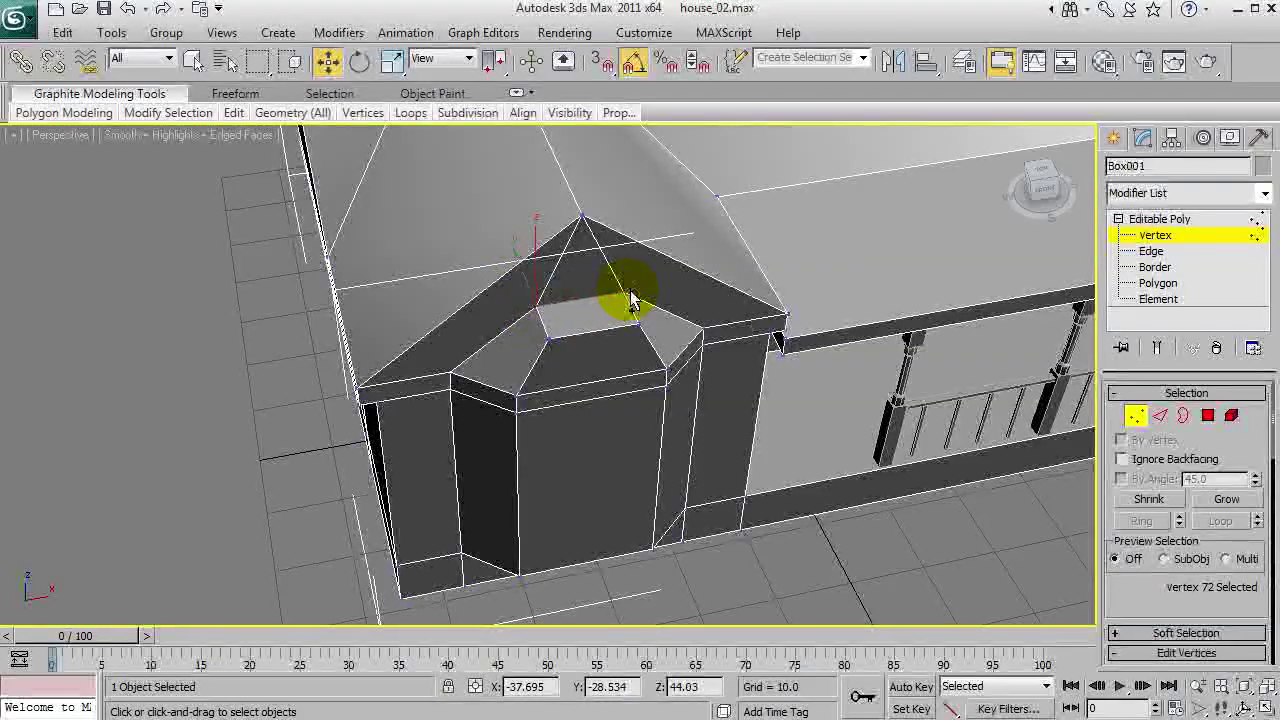
right_click(328, 61)
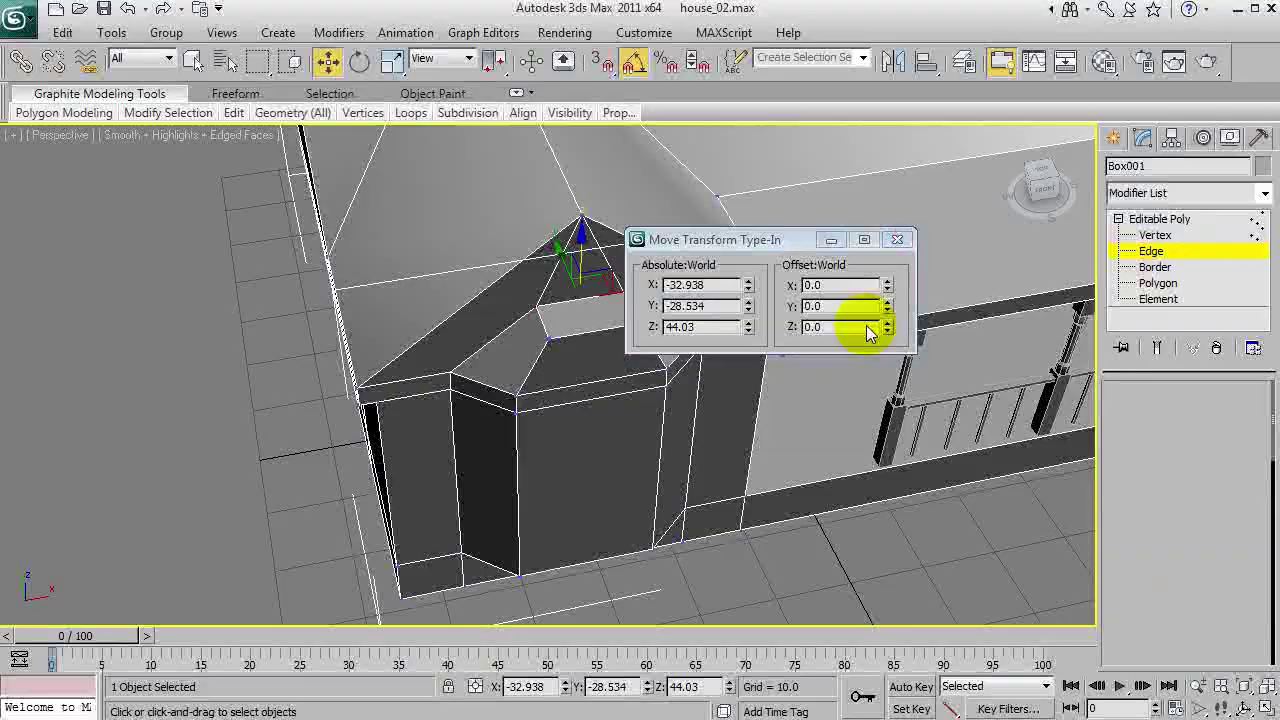
click(586, 334)
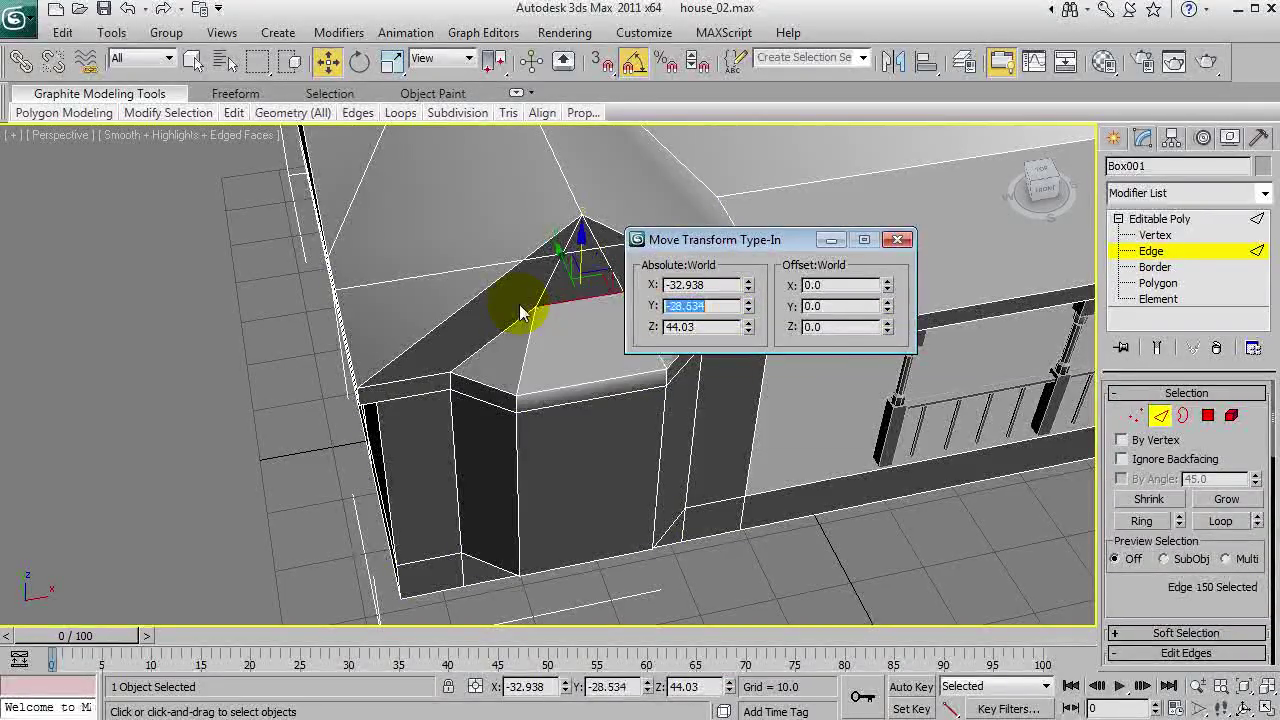
click(897, 240)
Weld the overlapping vertices at both upper corners of the bay's sloping roof.
key(1)
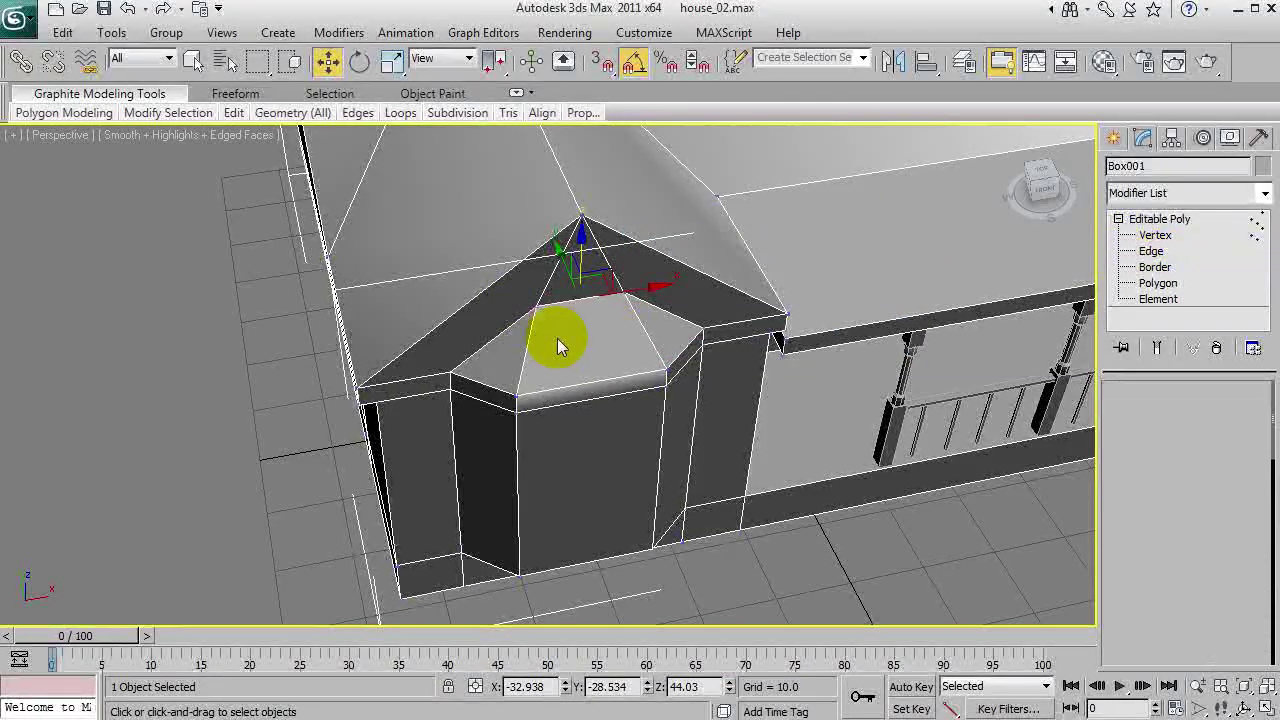
key(F3)
alt+middle_drag(661, 324, 606, 334)
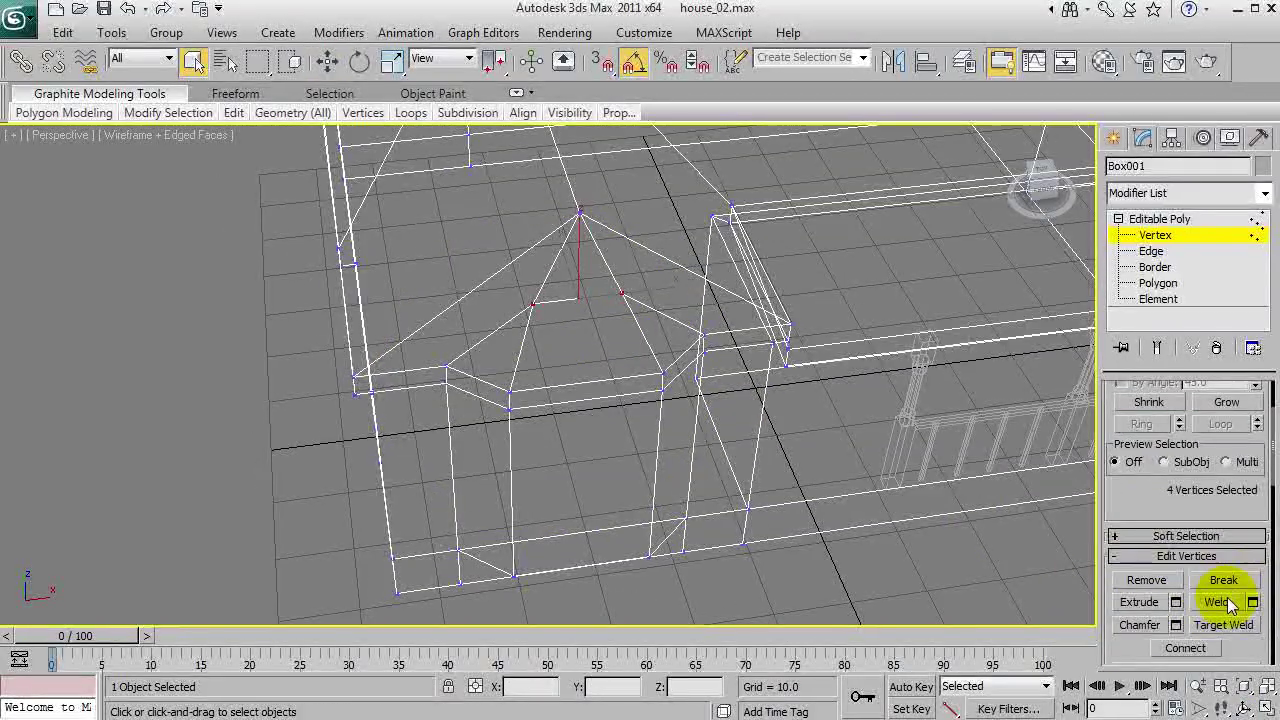
key(F3)
mouse_move(617, 423)
alt+middle_down()
mouse_move(580, 309)
mouse_move(517, 315)
mouse_move(609, 309)
mouse_move(580, 309)
mouse_move(611, 326)
mouse_move(538, 323)
mouse_move(654, 306)
mouse_move(637, 351)
mouse_move(586, 337)
mouse_move(588, 318)
mouse_move(620, 318)
alt+middle_up()
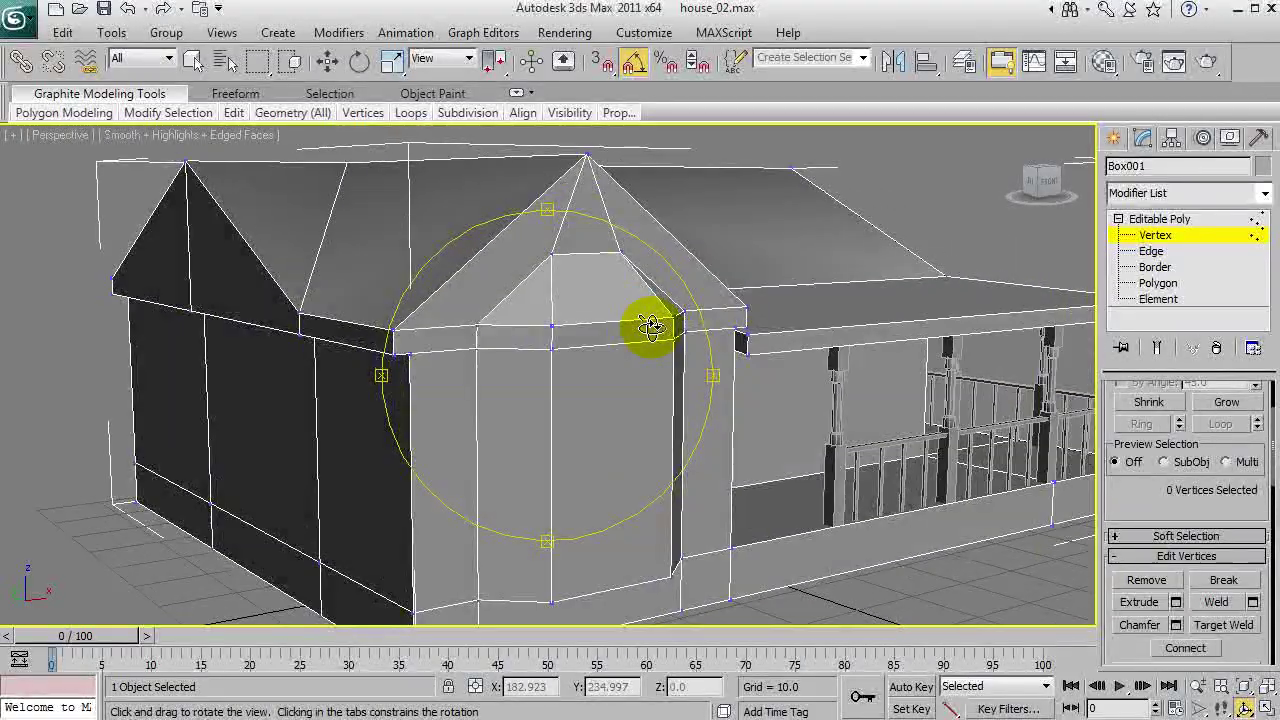
right_click(651, 328)
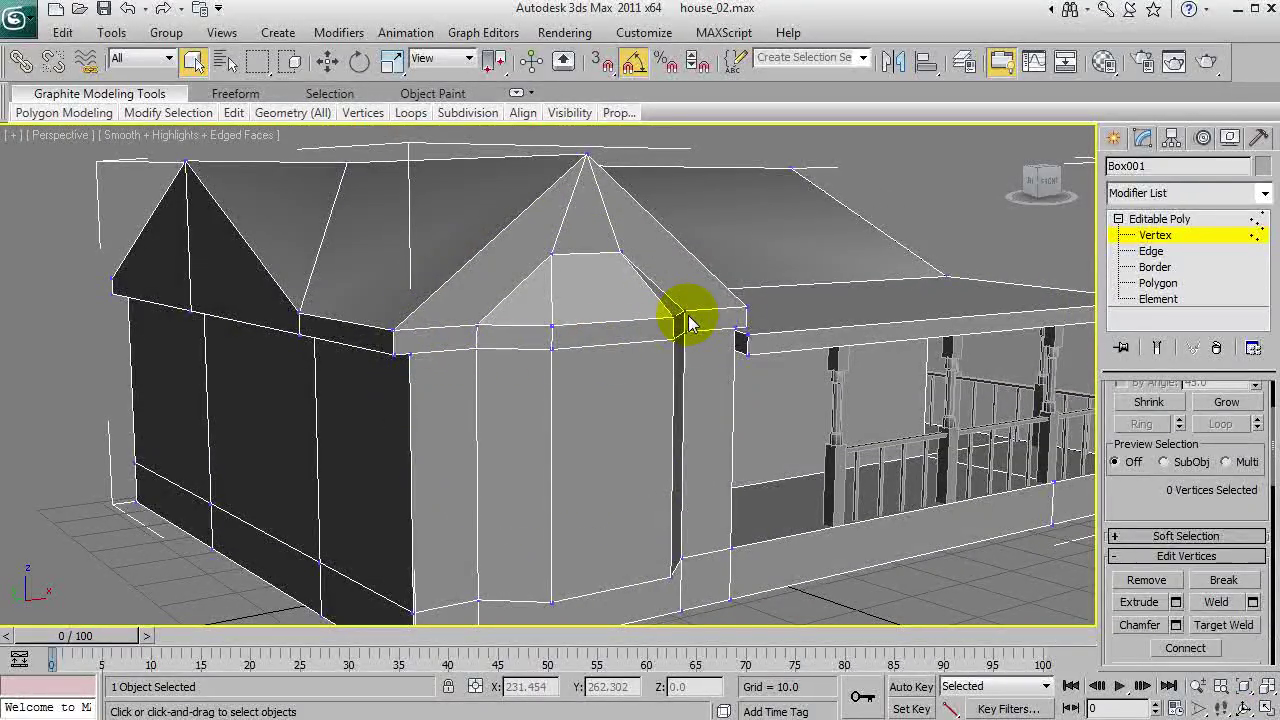
alt+middle_drag(688, 322, 412, 328)
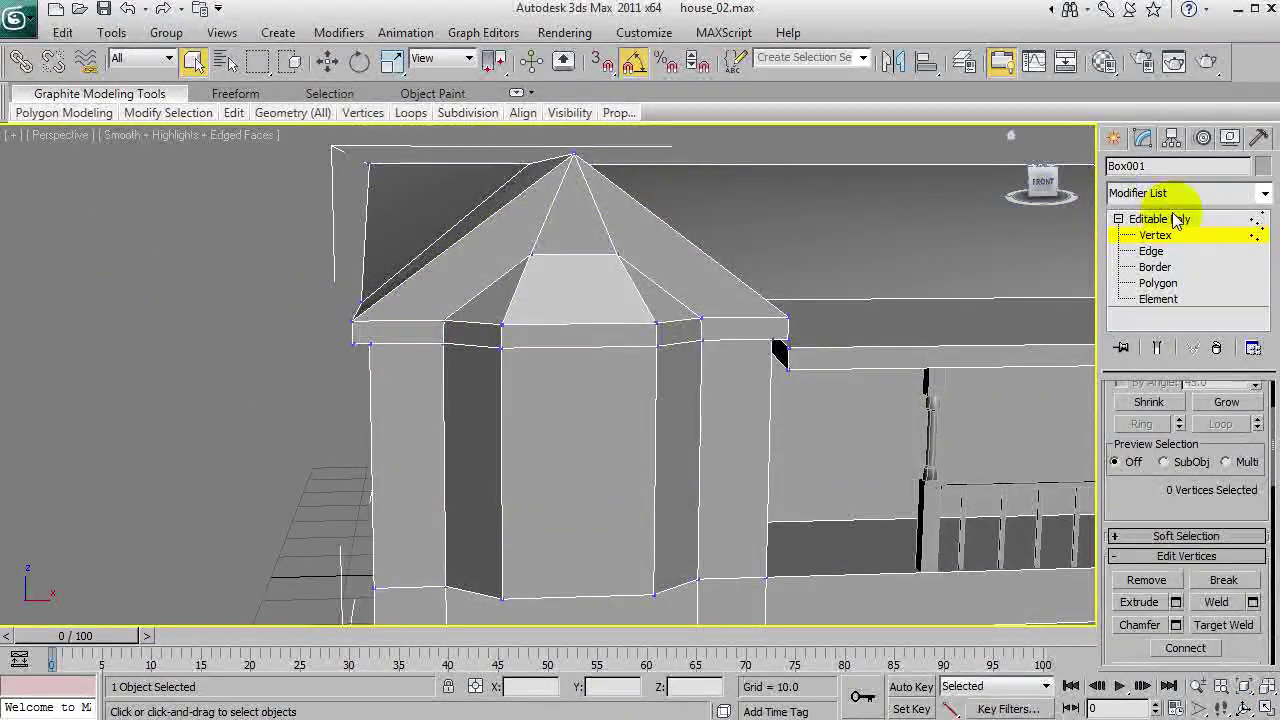
Examine how the gable and fascia around the bay are divided by selecting their polygons individually.
click(1157, 283)
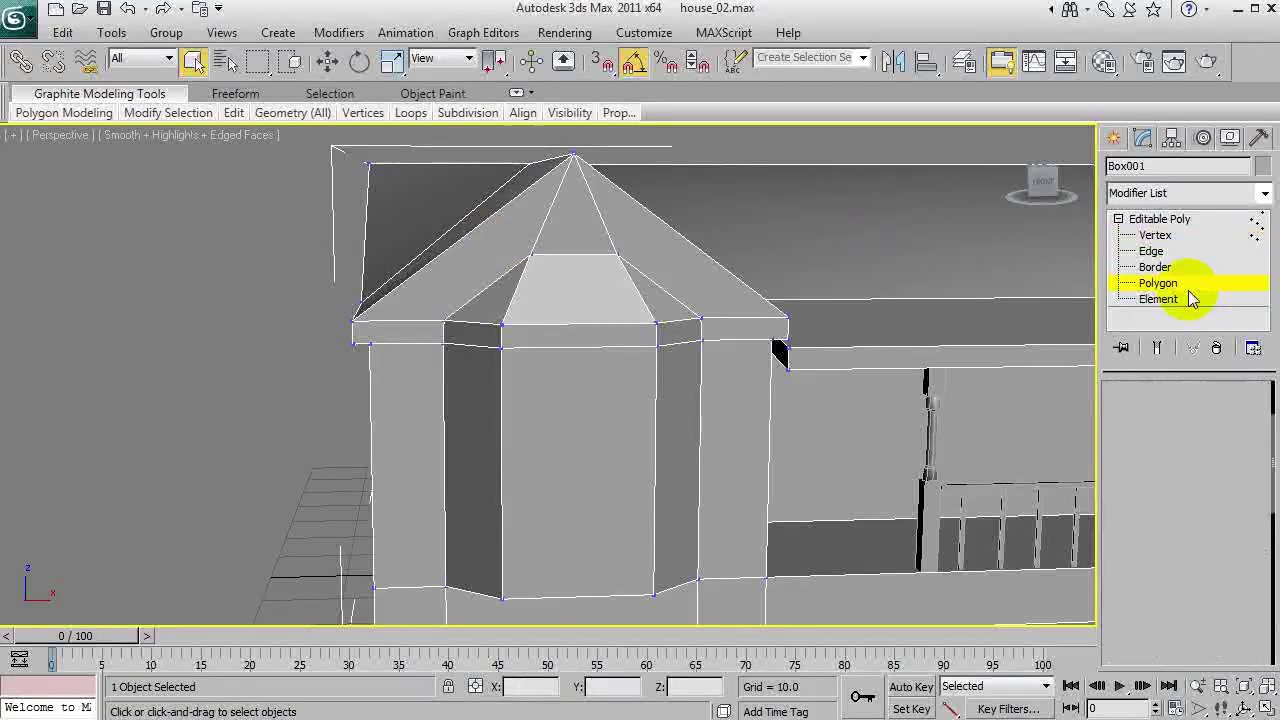
click(605, 230)
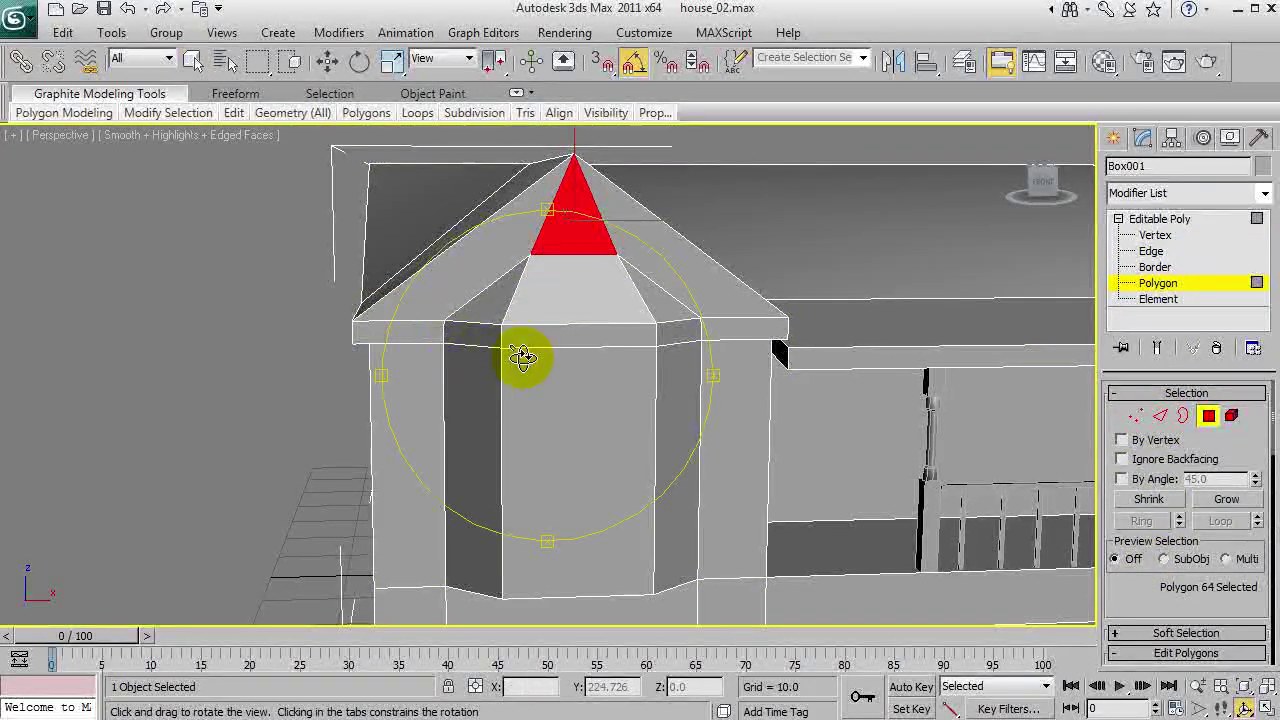
alt+middle_drag(523, 360, 612, 352)
key(w)
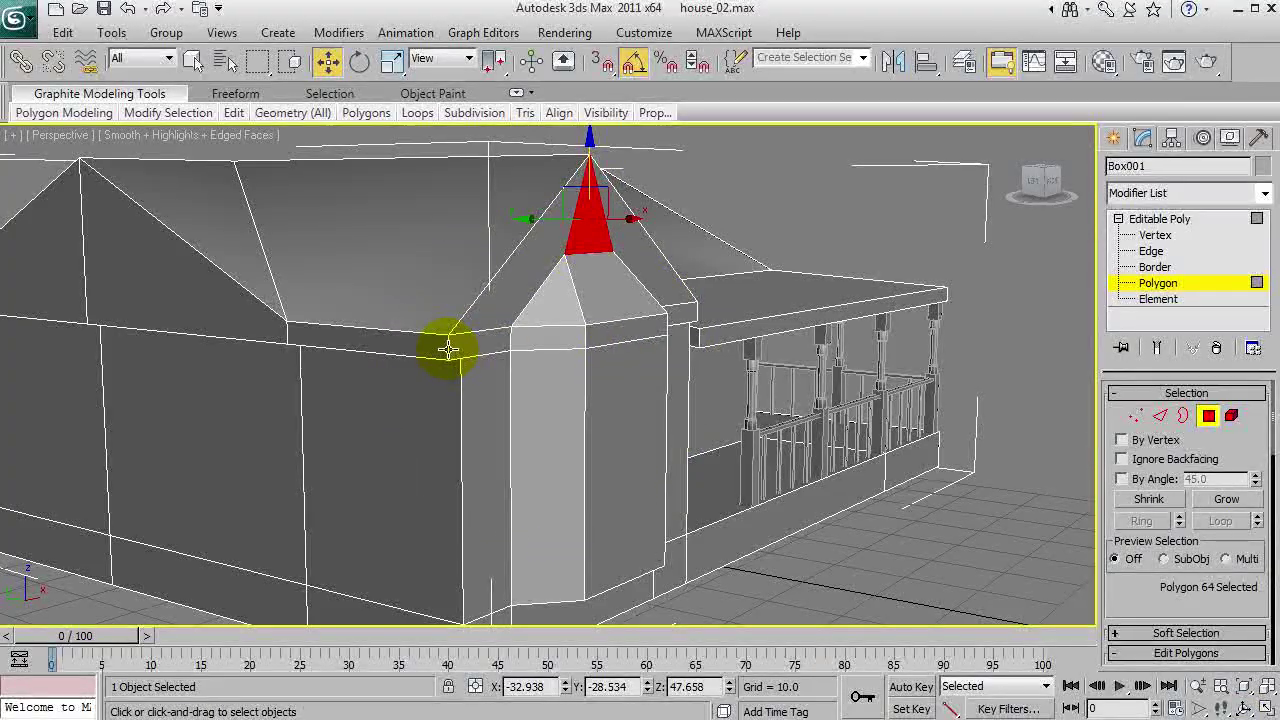
key(q)
ctrl+click(686, 318)
alt+middle_drag(603, 351, 480, 358)
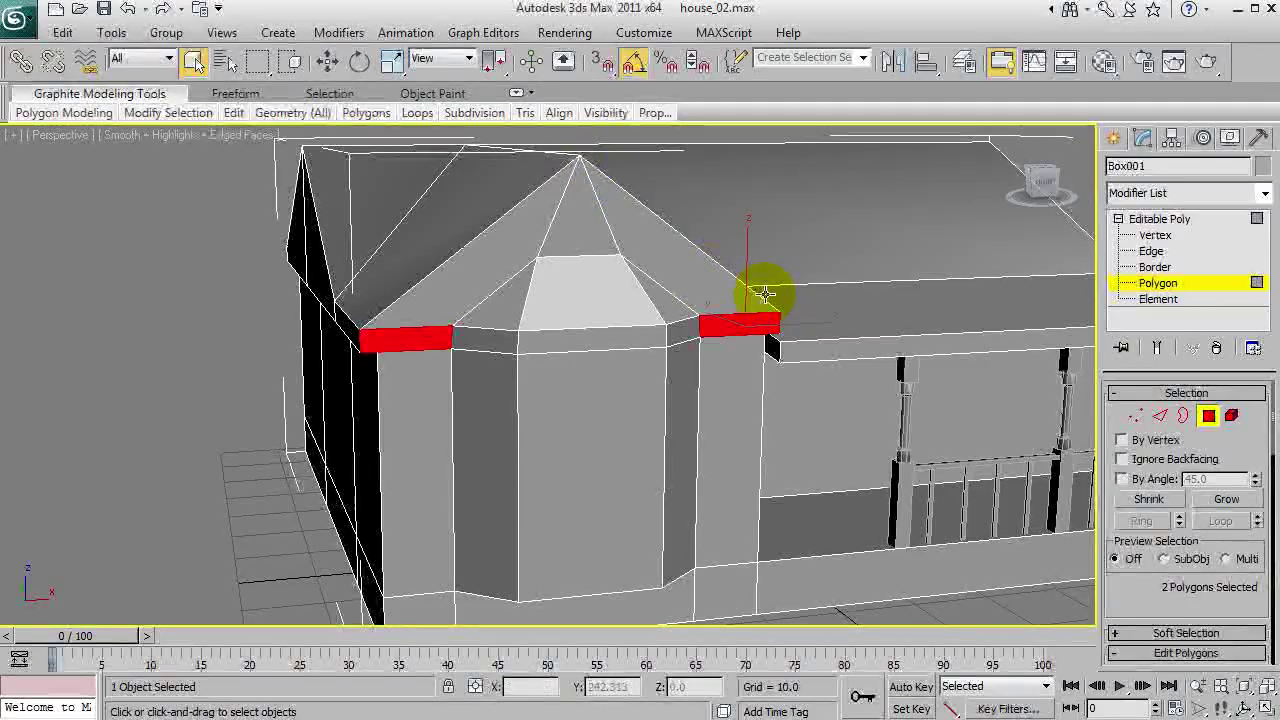
click(649, 271)
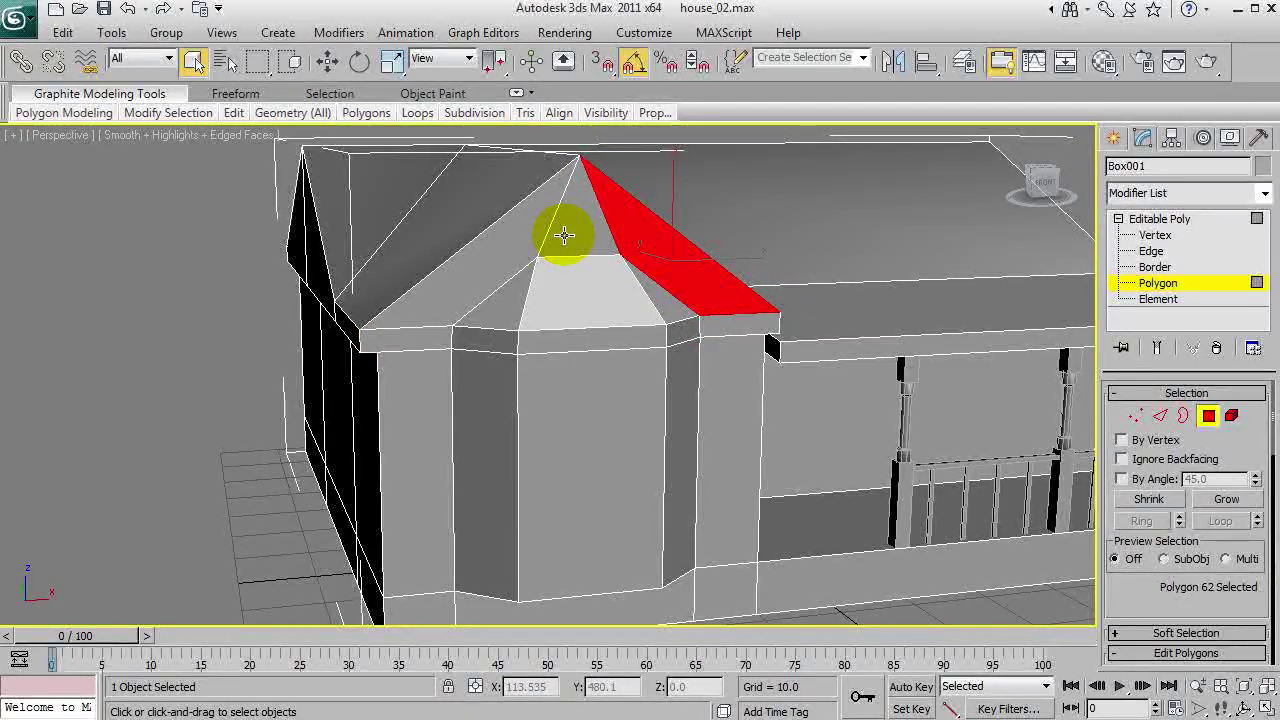
click(191, 329)
click(562, 234)
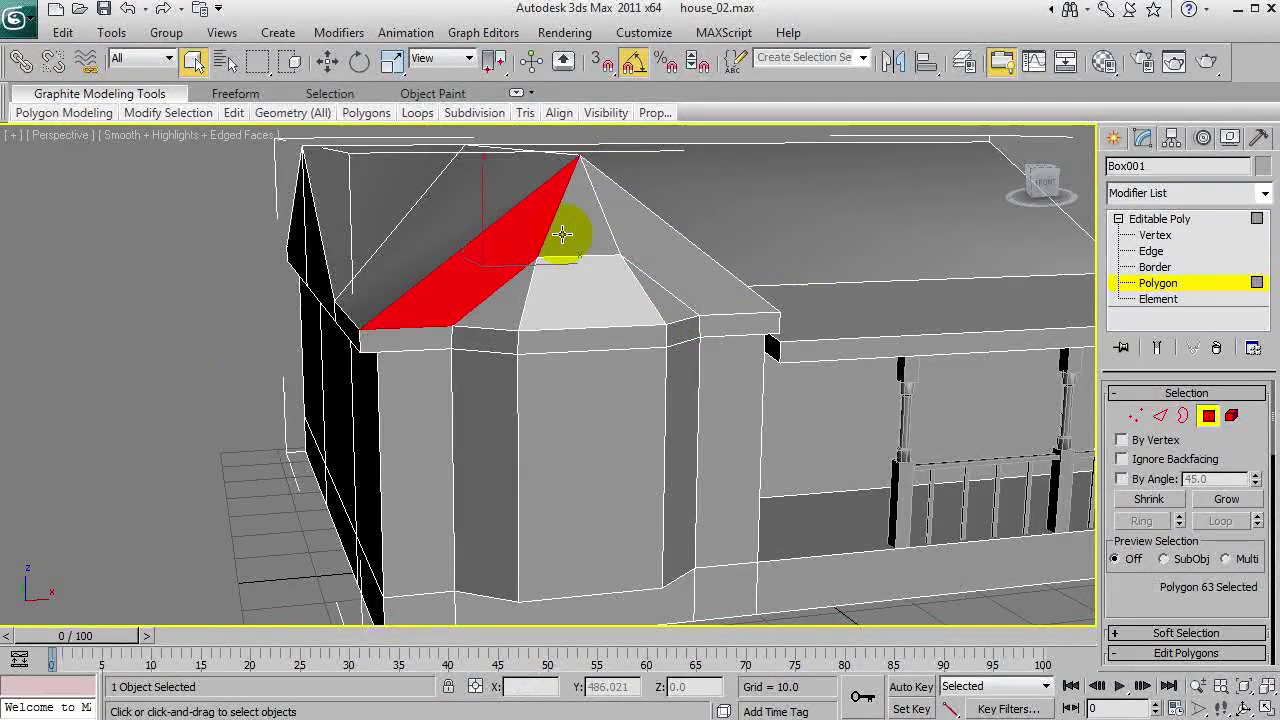
click(245, 314)
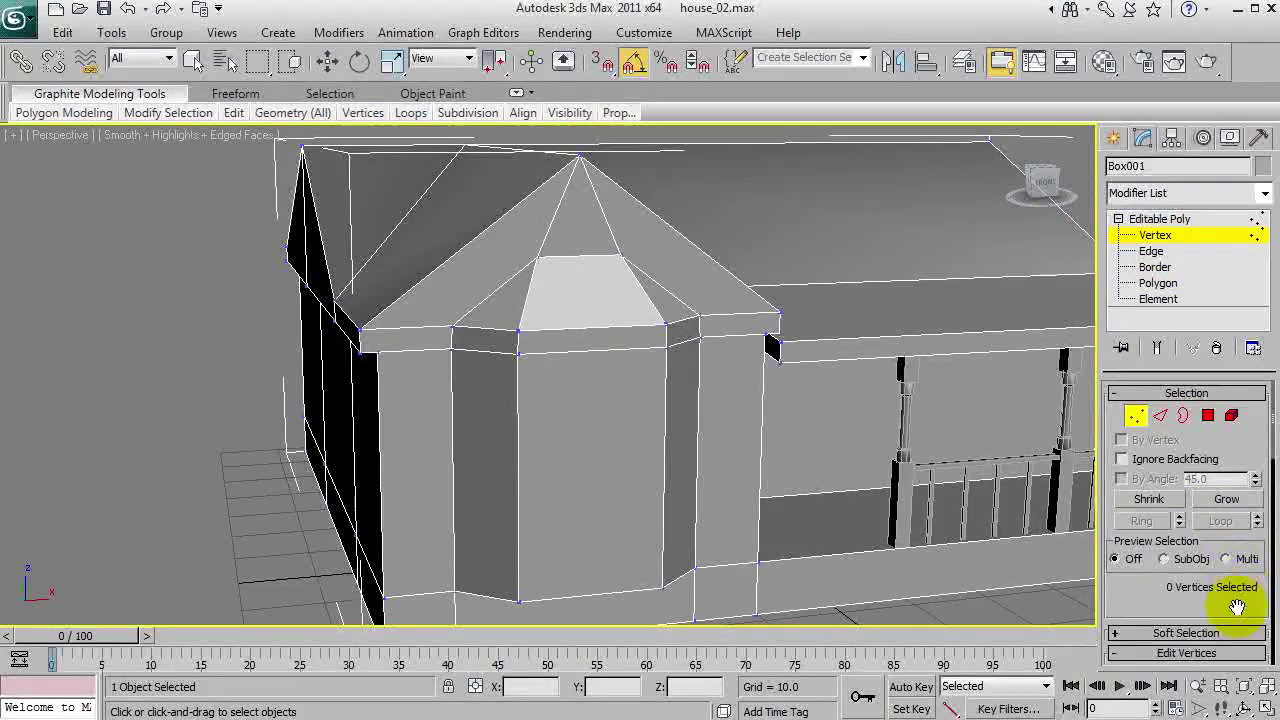
Cut a vertical edge through the left fascia strip above the wall corner and remove the two edges joining the gable's peak to the bay roof.
click(372, 328)
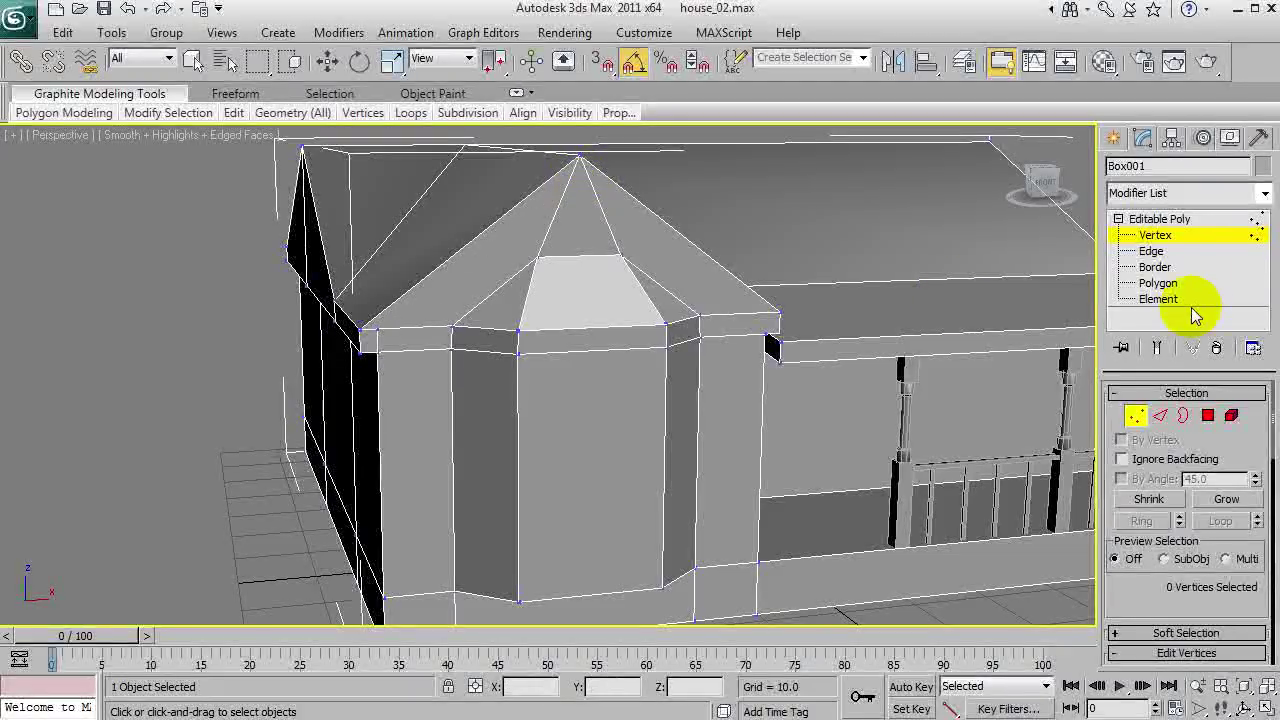
key(2)
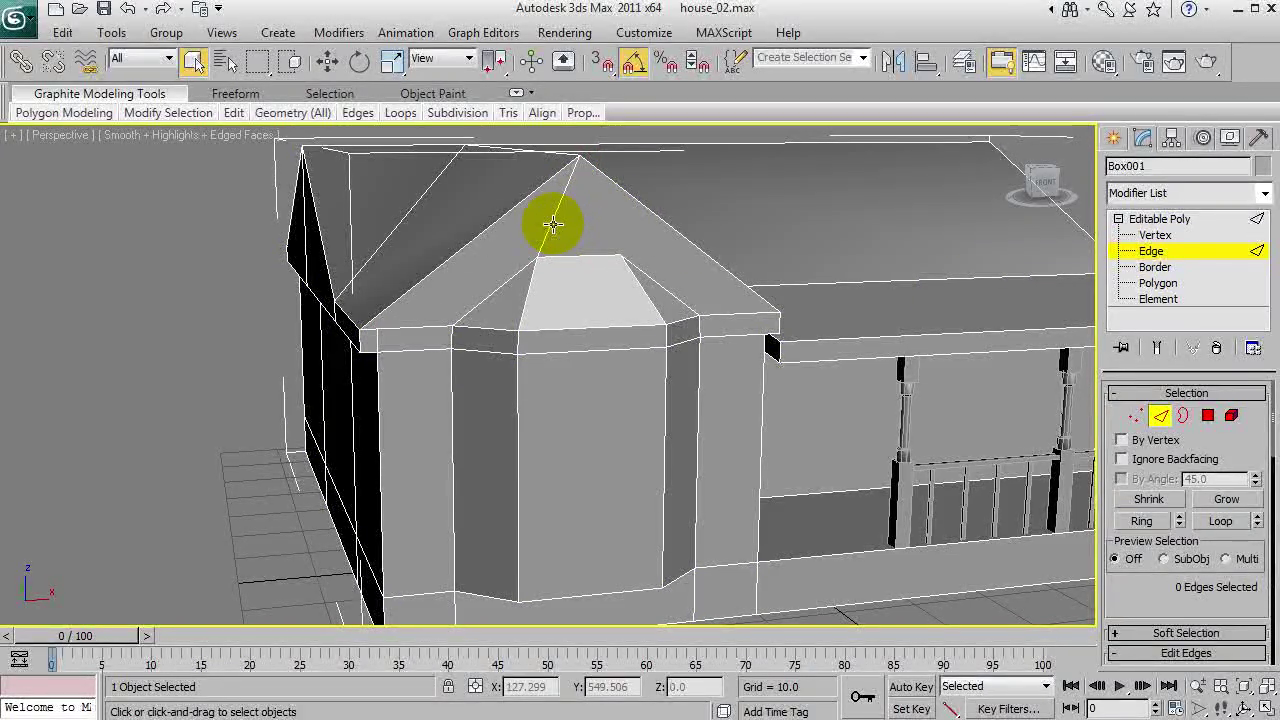
alt+middle_drag(586, 295, 520, 372)
Cut an inner gable outline from the left fascia division up to just below the peak and down to the fascia above the right wall corner.
click(1158, 236)
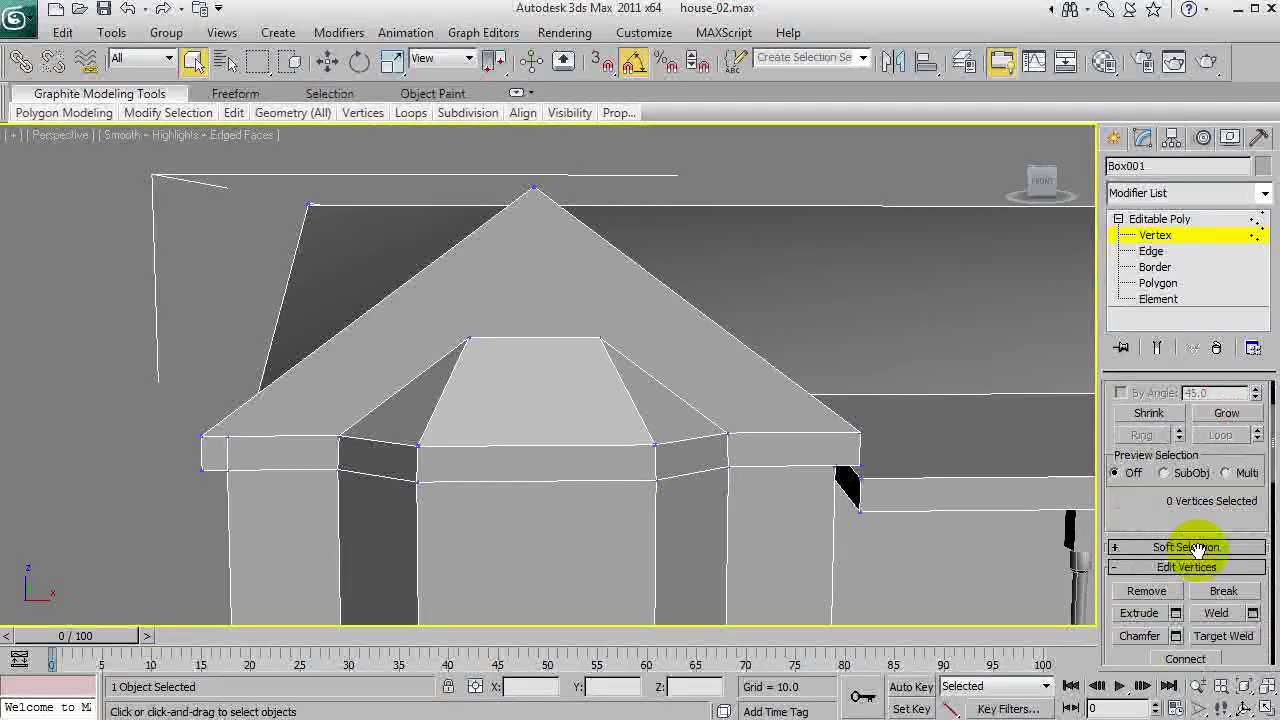
scroll(1236, 540, down, 3)
click(1224, 586)
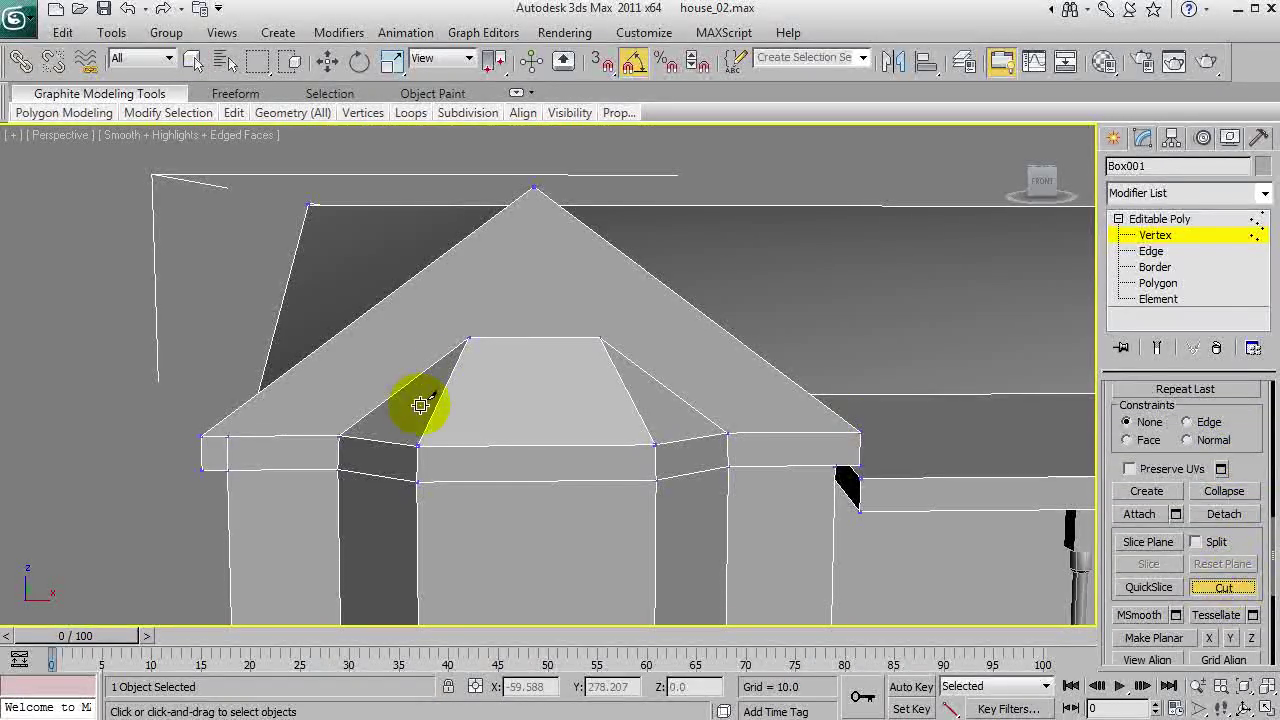
click(228, 438)
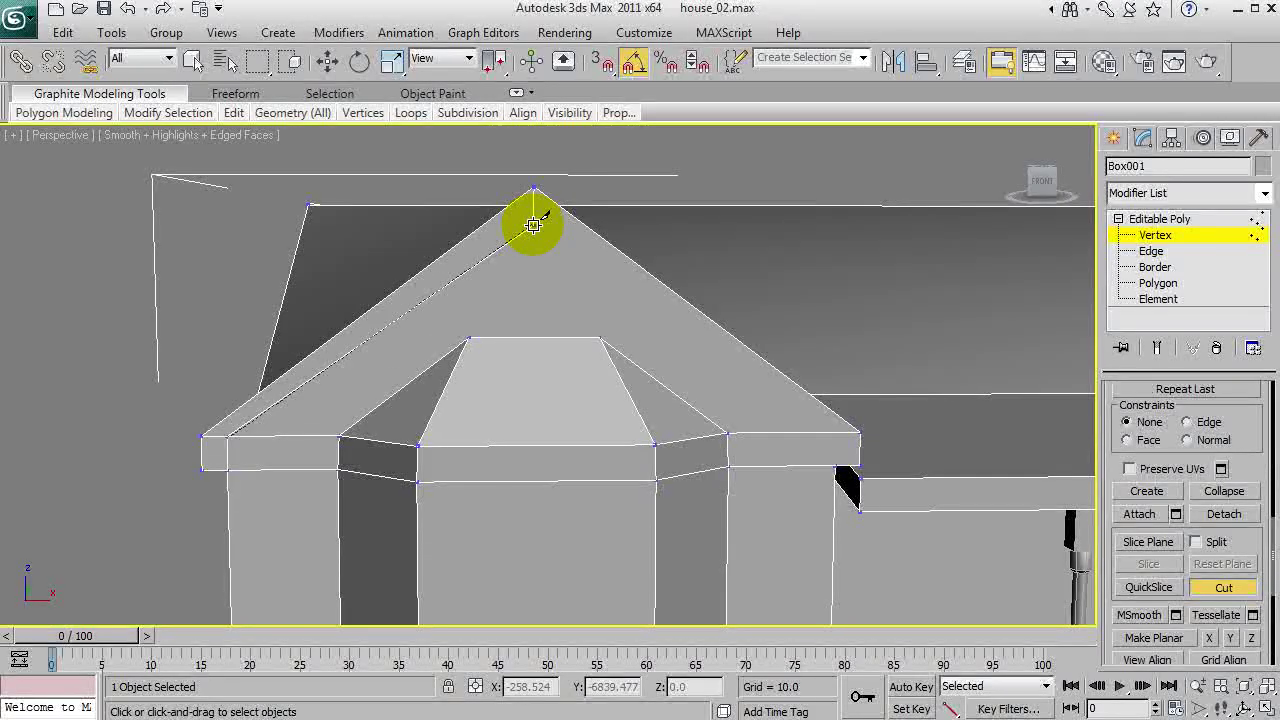
click(533, 224)
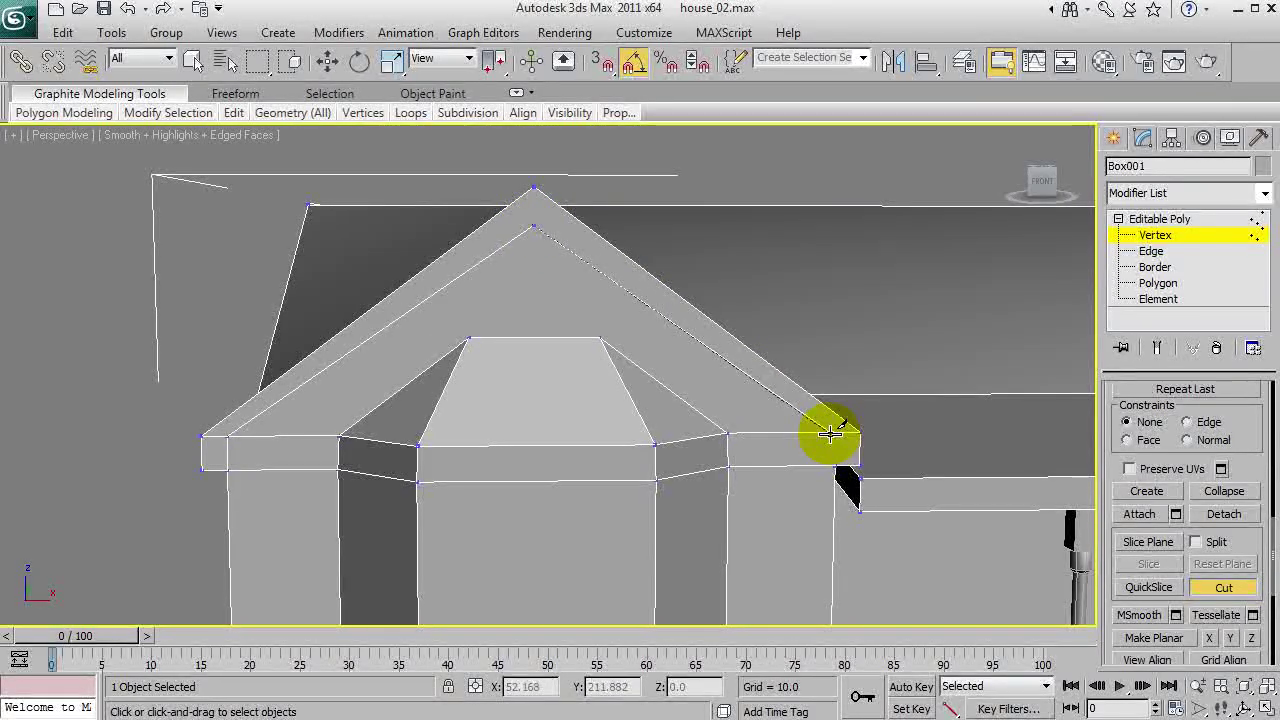
click(832, 432)
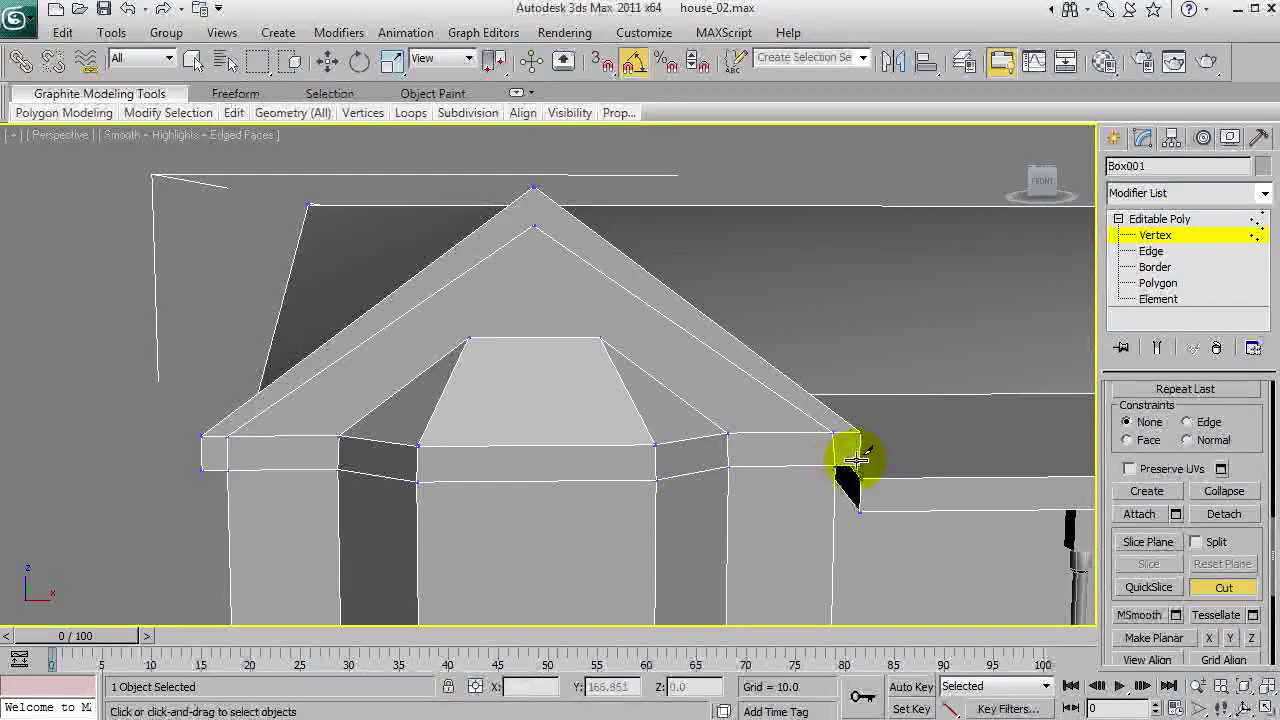
click(1170, 240)
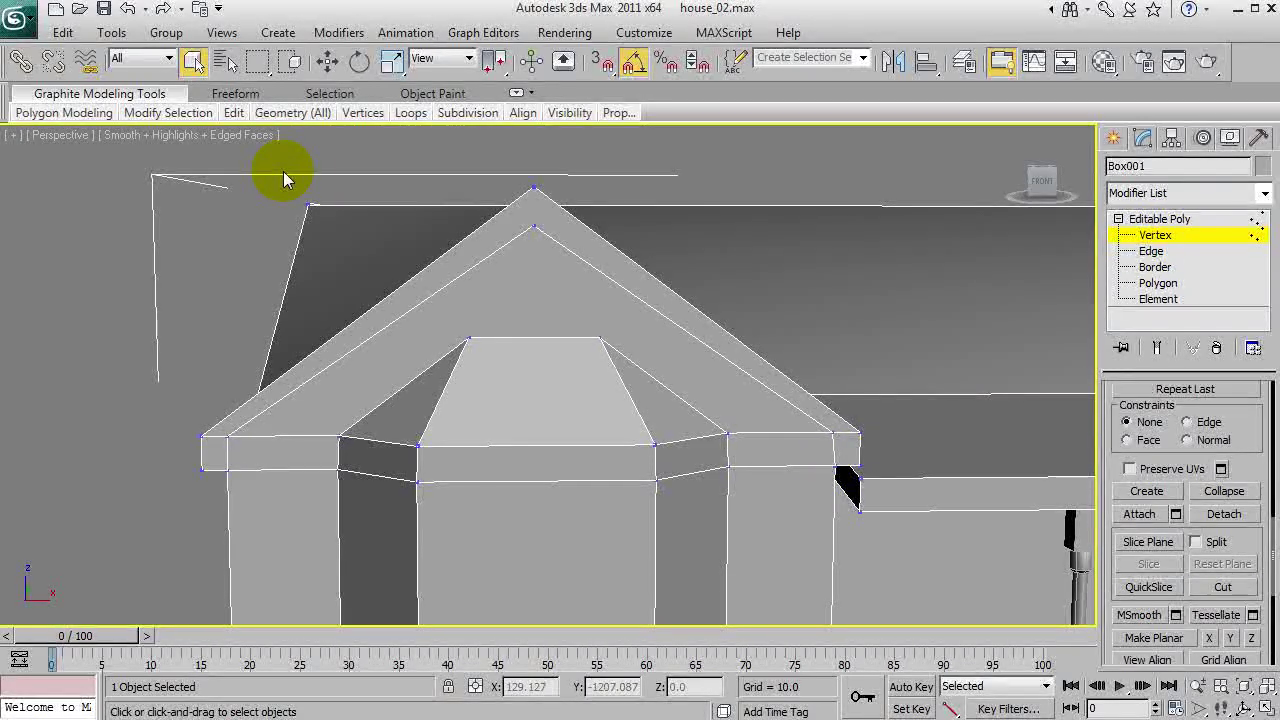
Center the inner gable outline's two base vertices under the roof peak by setting their absolute X to -32.938.
click(328, 62)
click(533, 189)
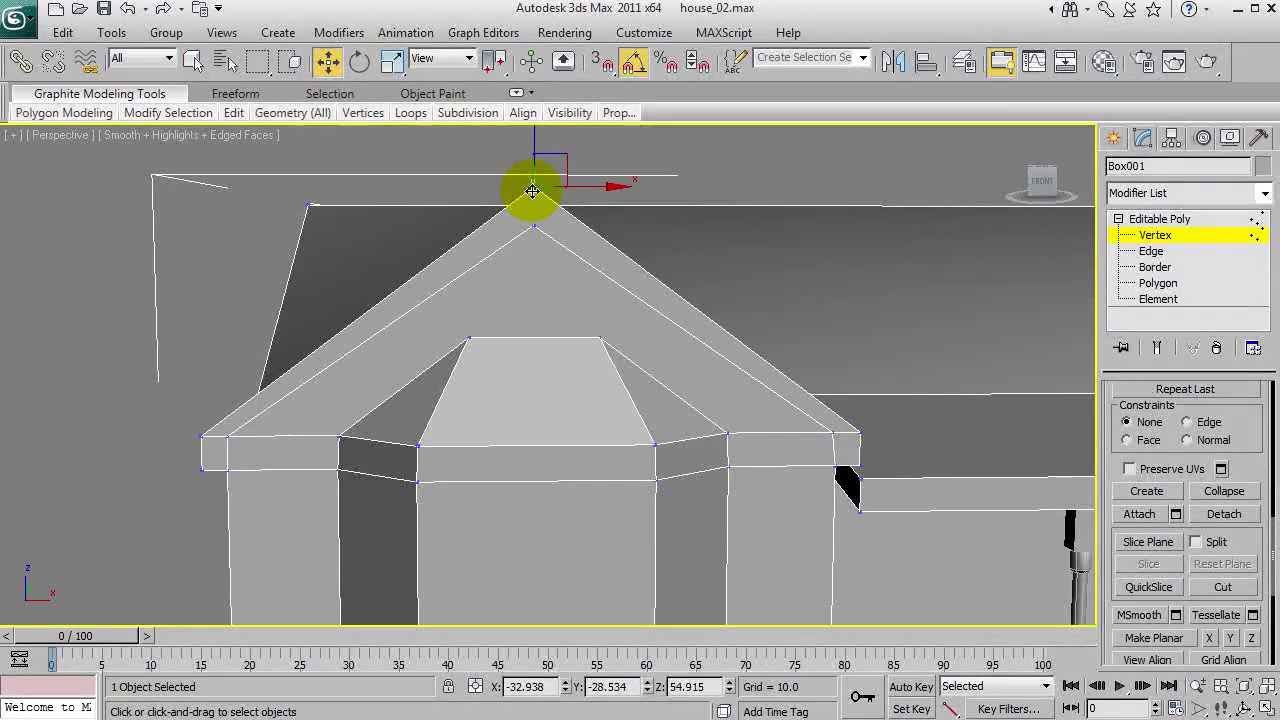
right_click(328, 62)
key(ctrl+c)
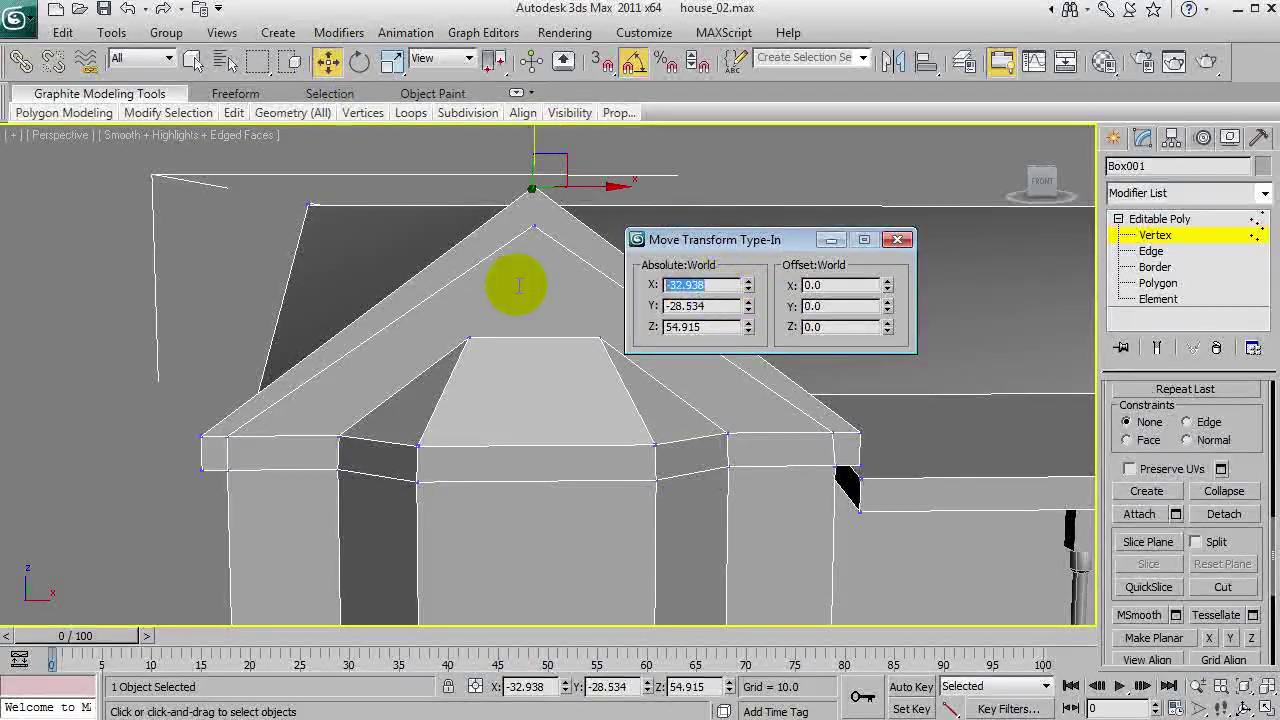
drag(705, 241, 784, 177)
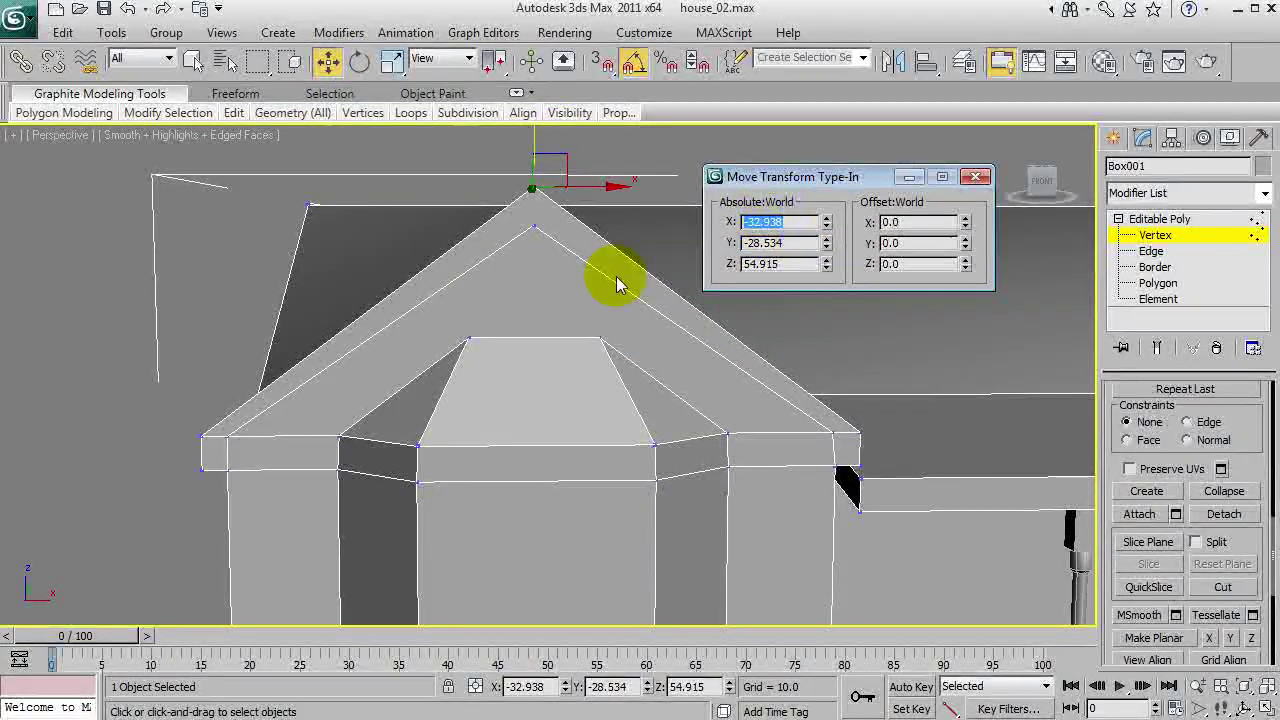
click(845, 440)
ctrl+click(226, 438)
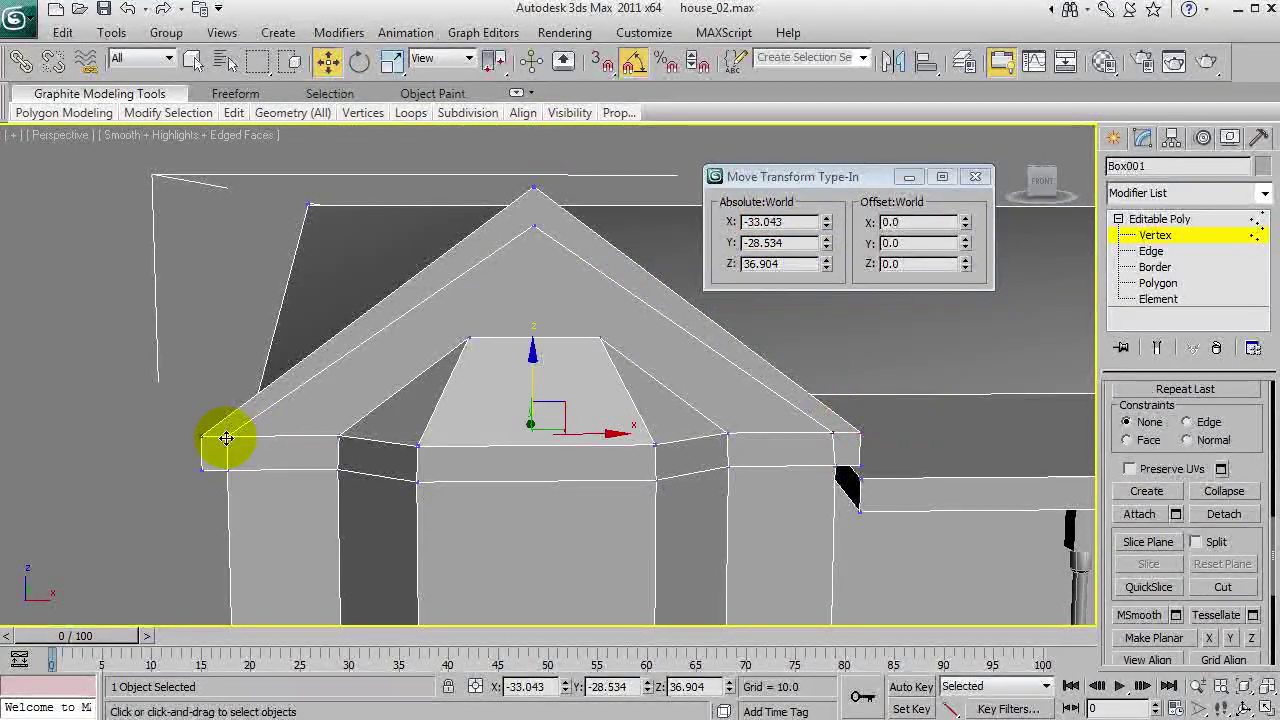
key(ctrl+v)
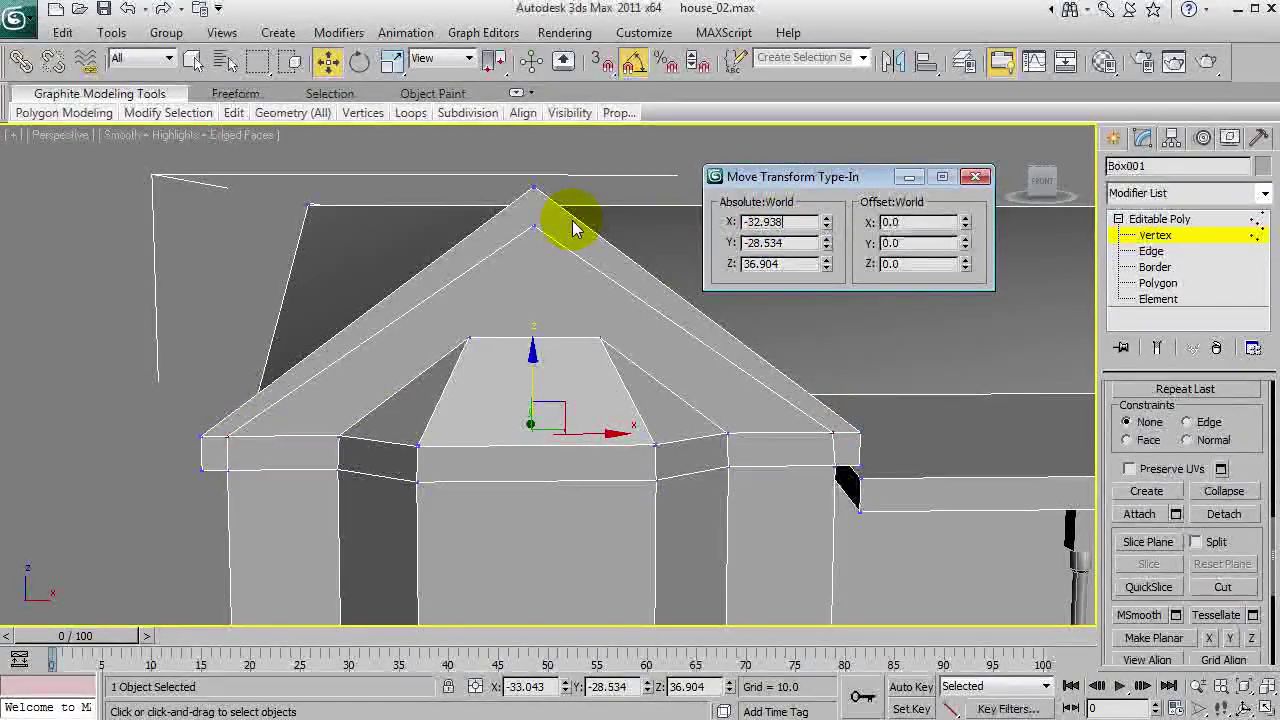
key(Return)
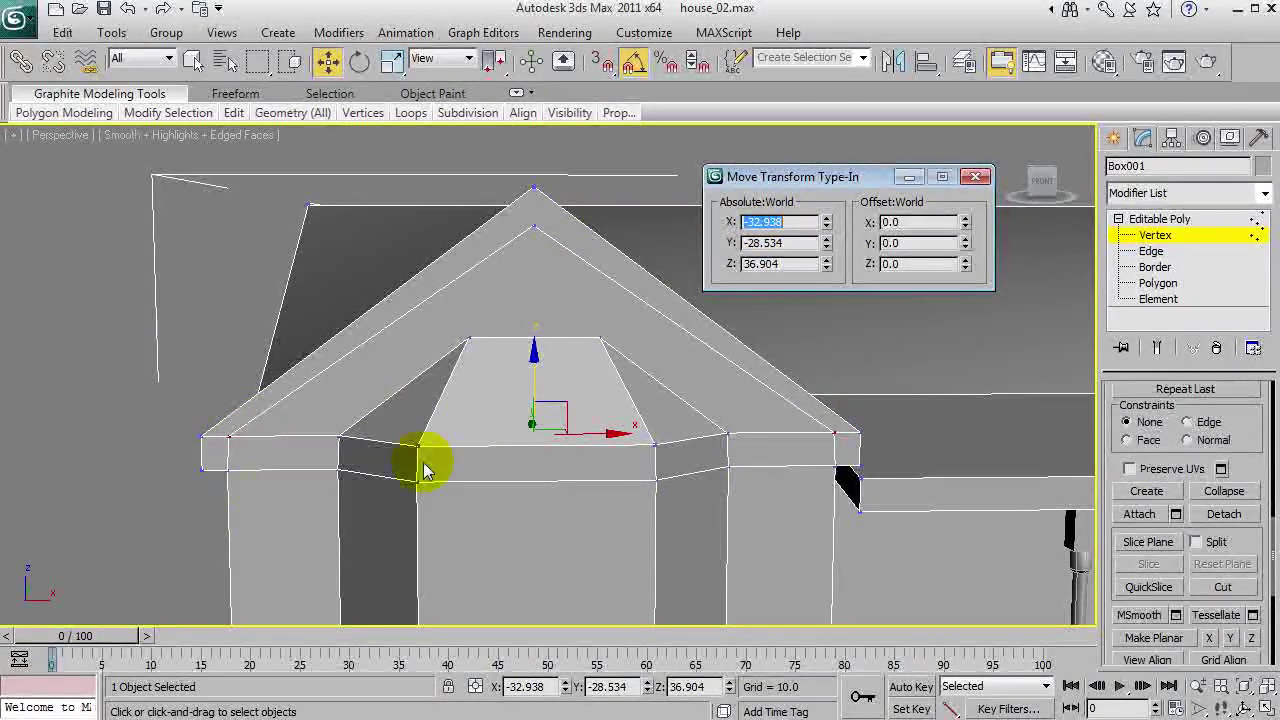
Align the inner gable outline's right base vertex with the wall corner below by setting its absolute X to -10.562.
click(226, 440)
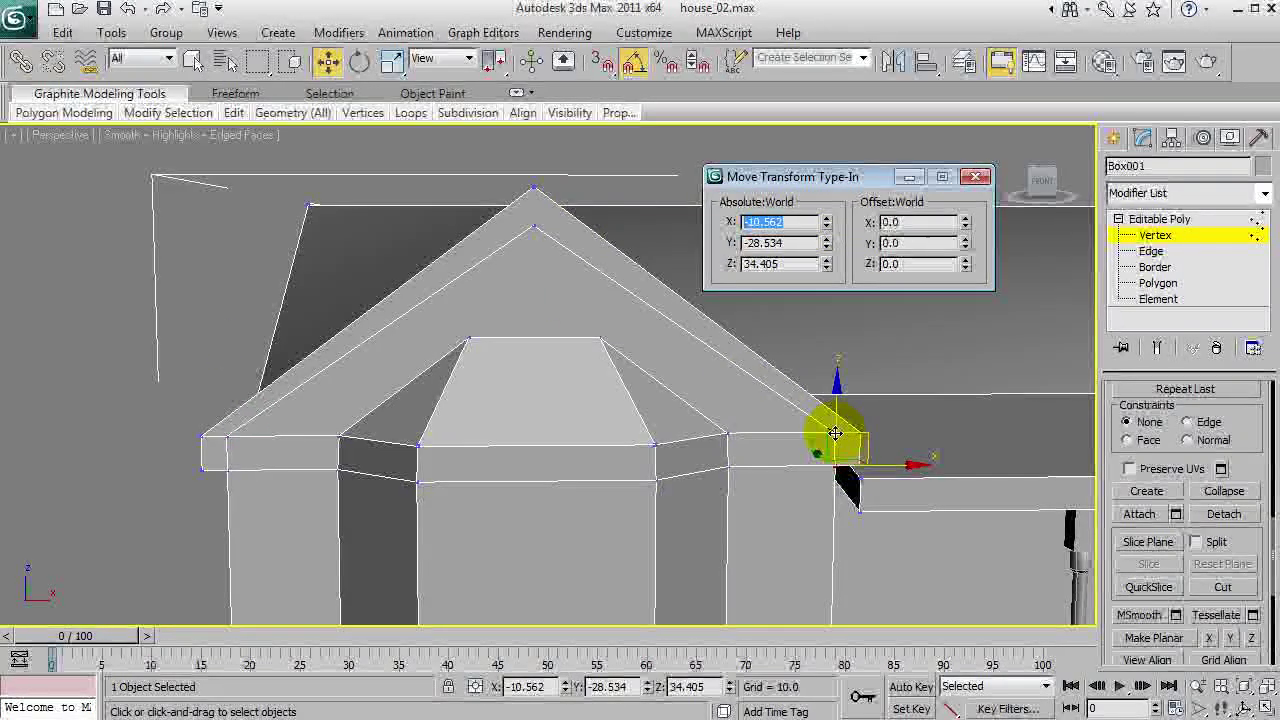
click(834, 433)
text(-10.562)
key(Return)
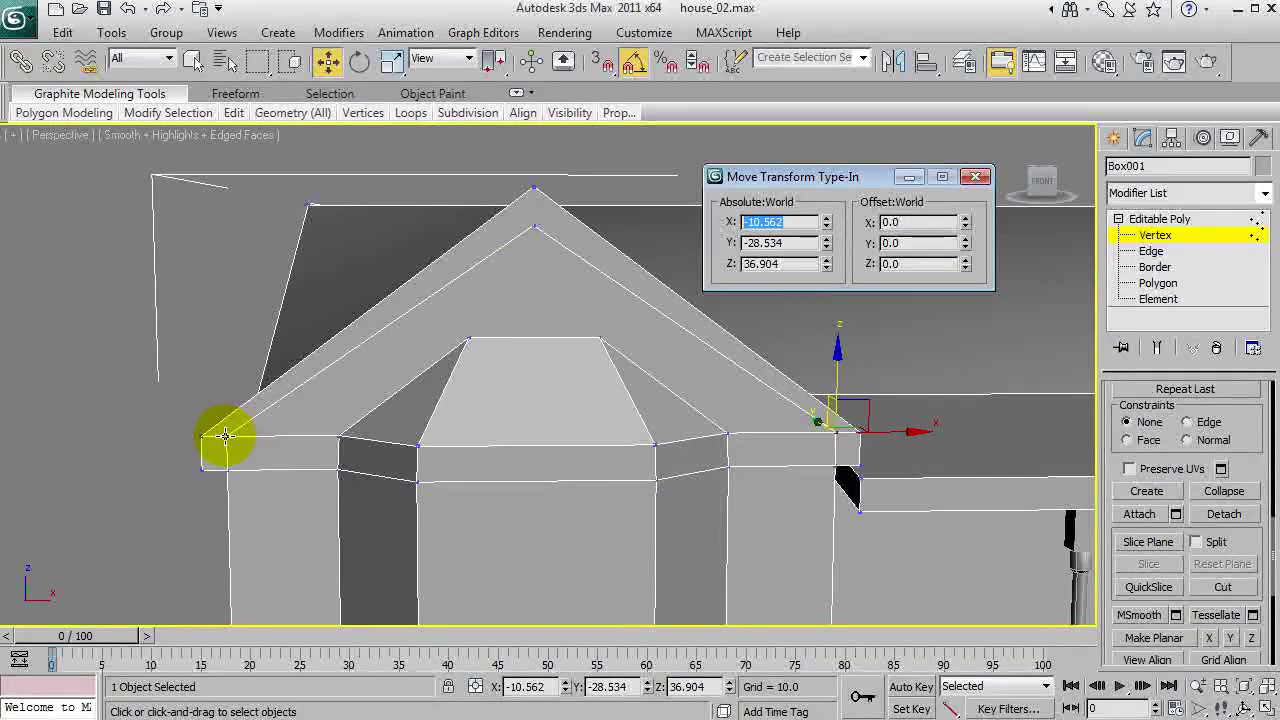
ctrl+click(225, 435)
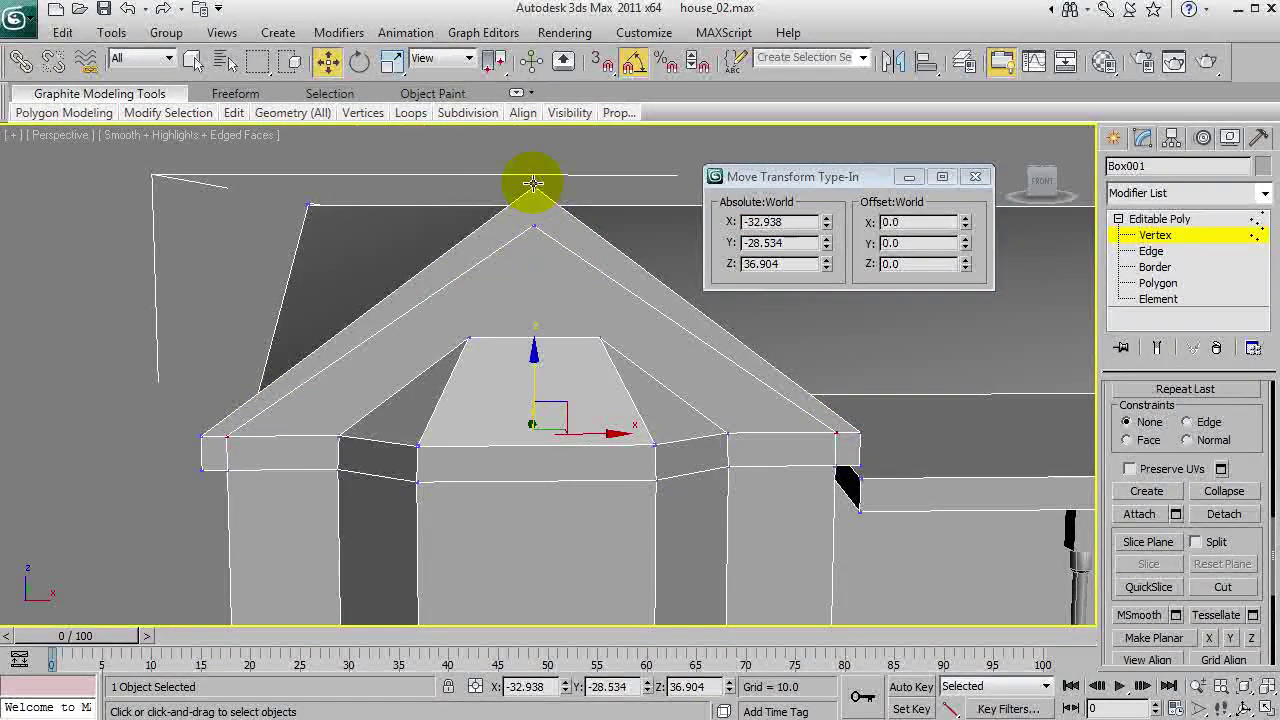
Scale the inner gable outline's two base vertices slightly closer together along X and raise its apex vertex to about Z 52.6.
click(533, 185)
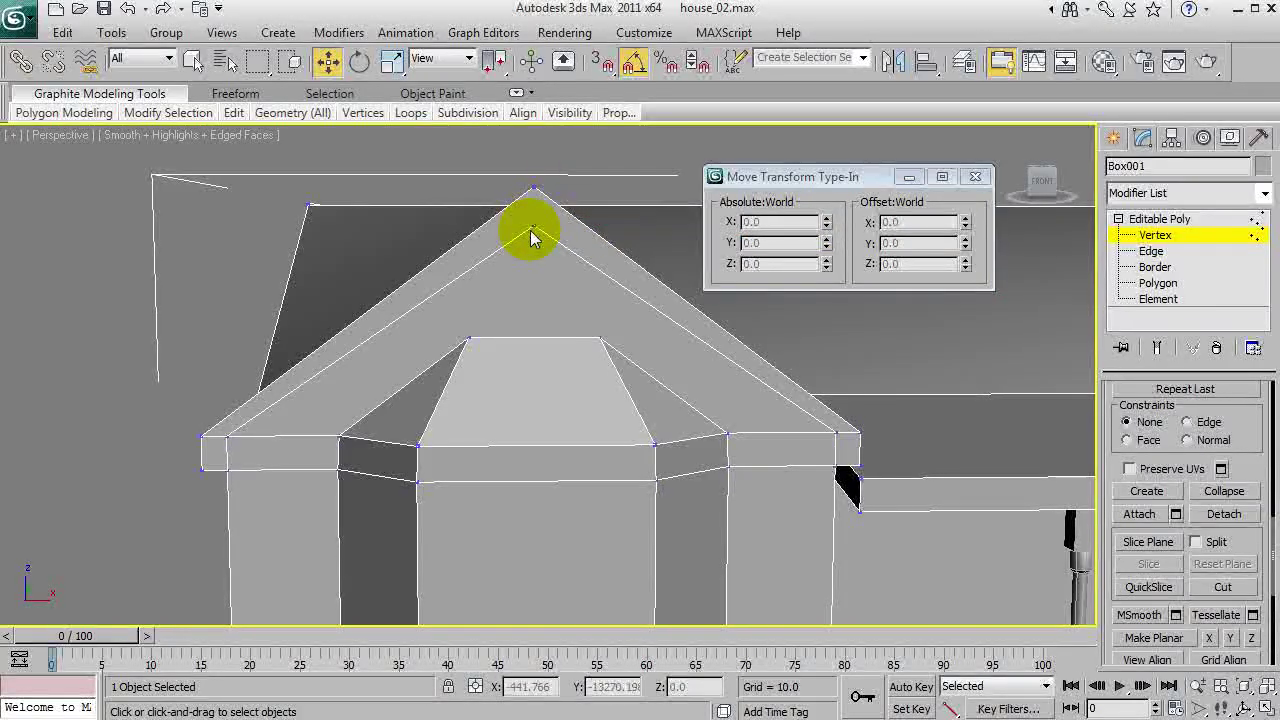
click(228, 436)
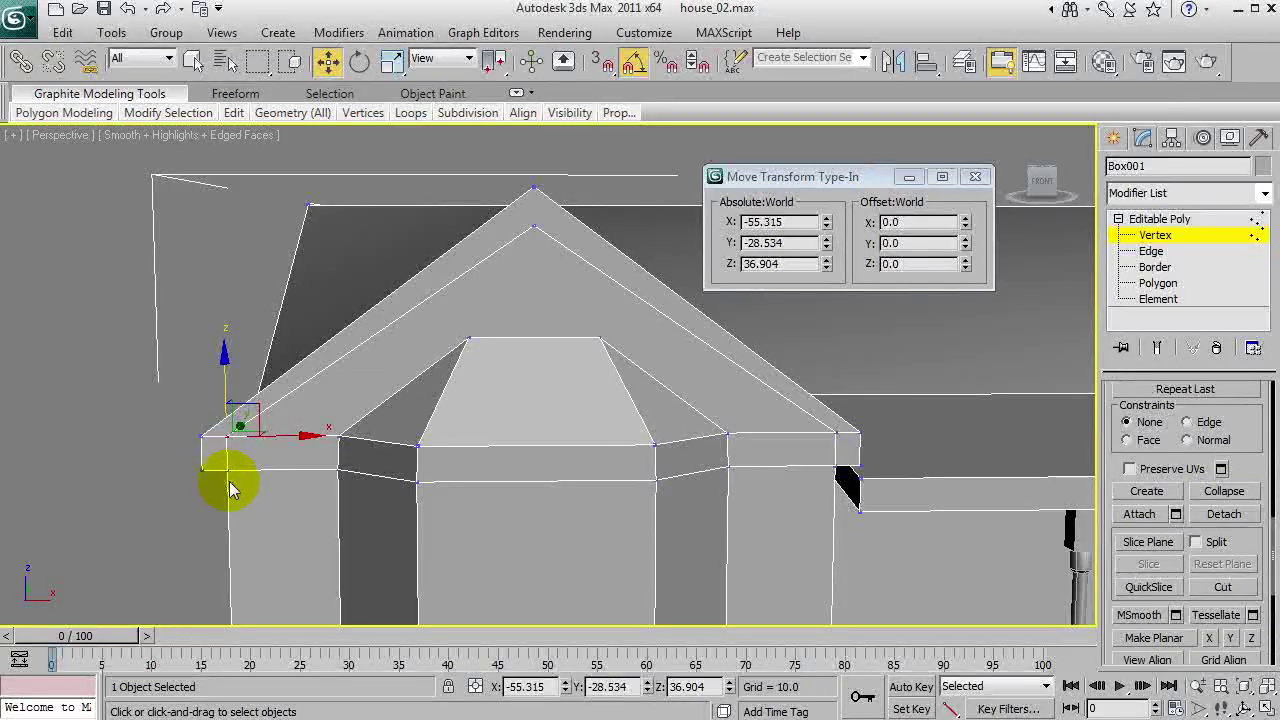
ctrl+click(834, 433)
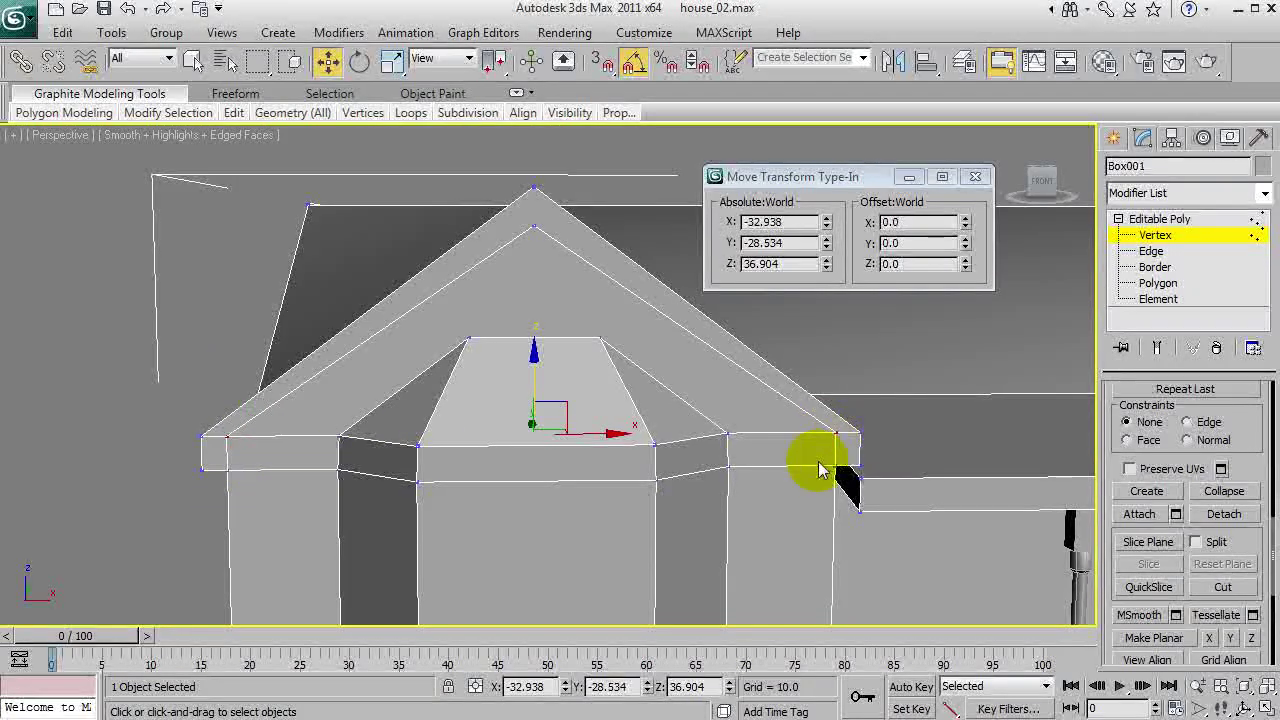
key(r)
drag(459, 435, 456, 435)
click(531, 229)
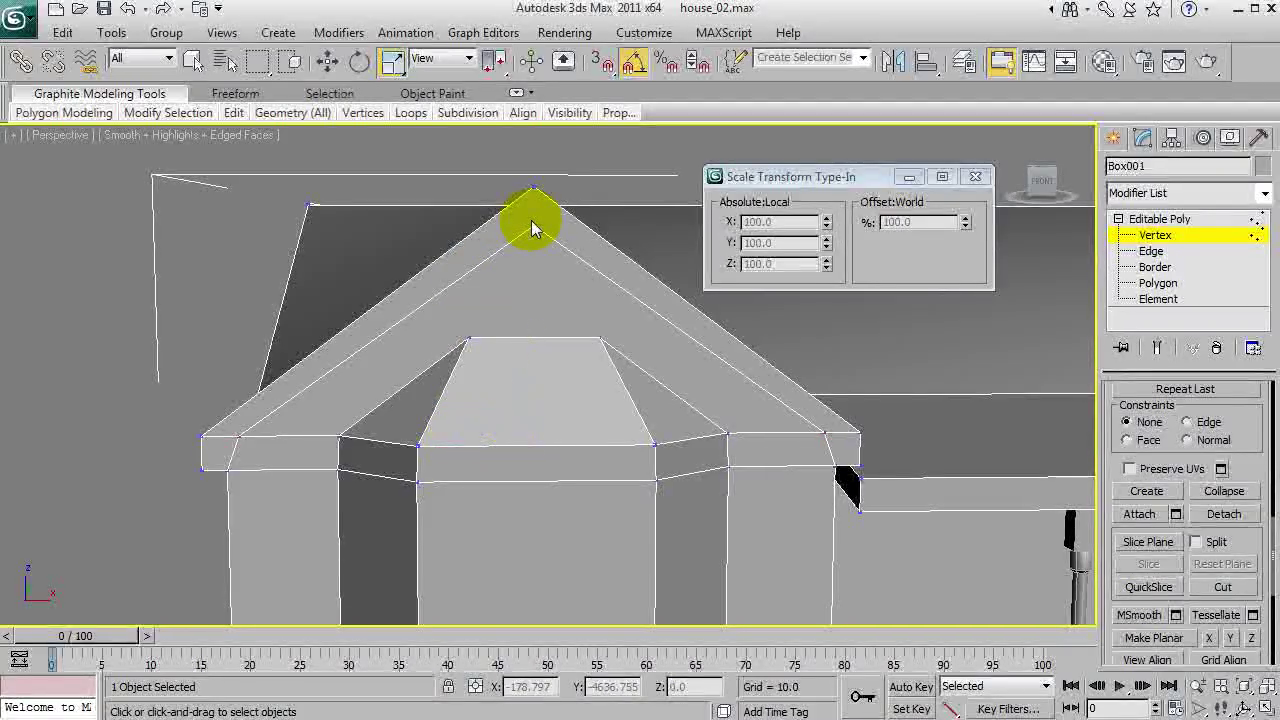
drag(539, 157, 552, 166)
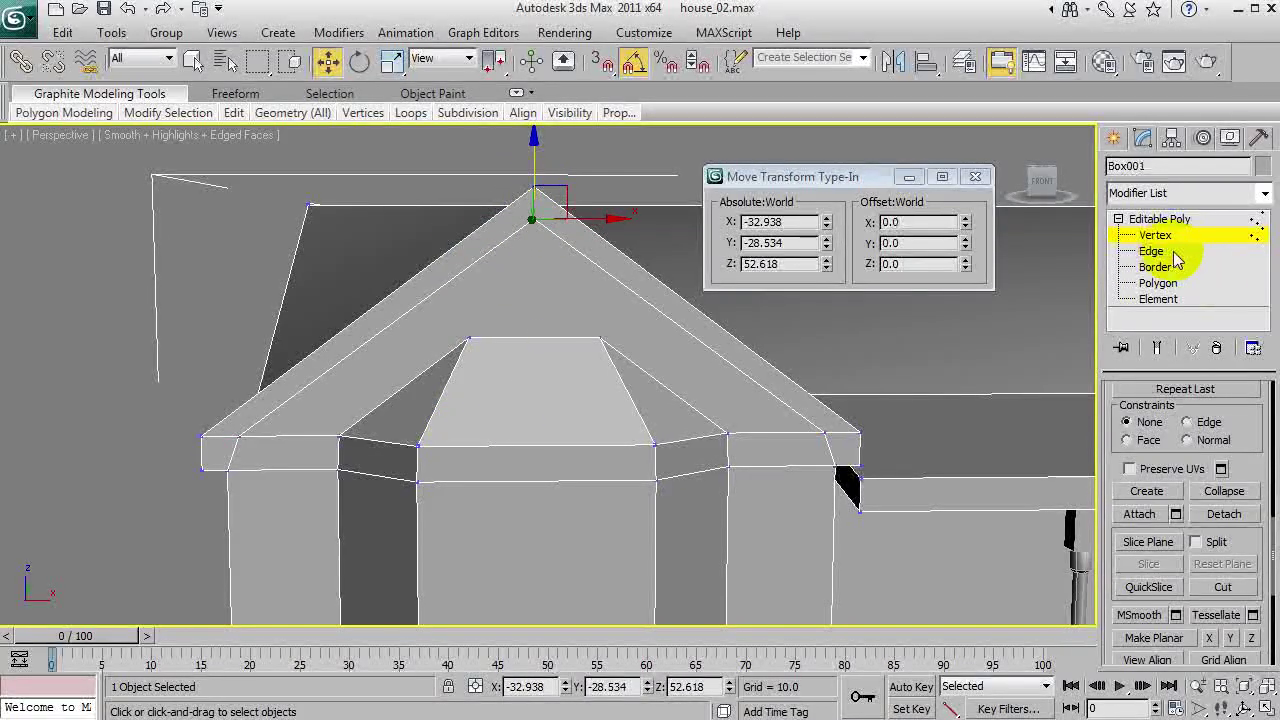
Cut edges from the inner outline's apex up to the gable's peak and down to the bay roof's two upper corners.
click(1245, 592)
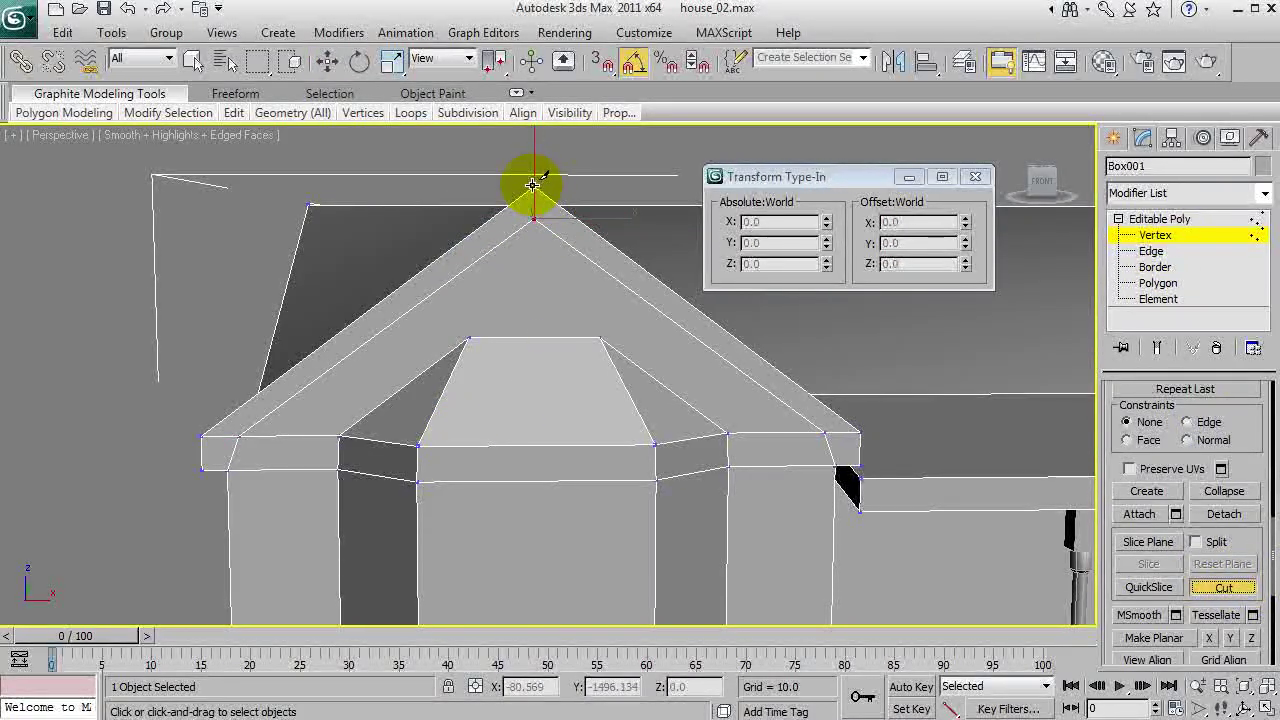
middle_drag(583, 237, 563, 305)
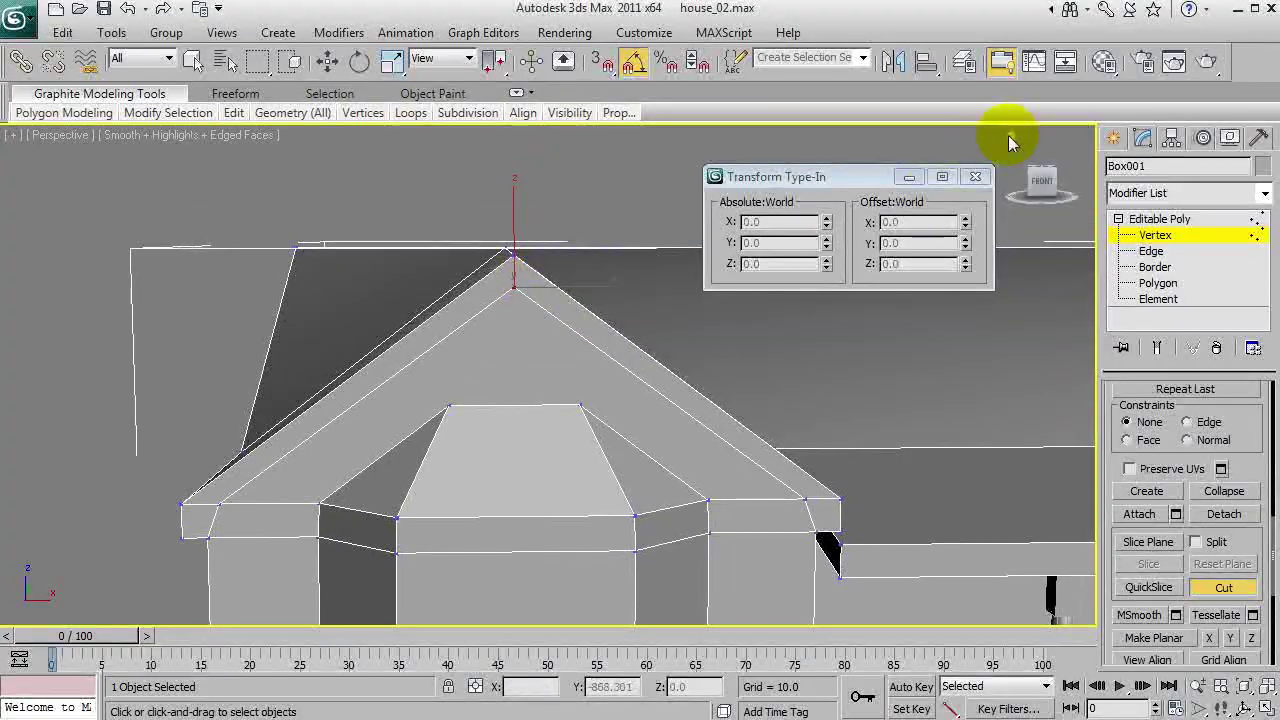
click(975, 177)
key(ctrl+r)
drag(492, 312, 551, 360)
scroll(551, 360, up, 4)
middle_drag(551, 360, 551, 450)
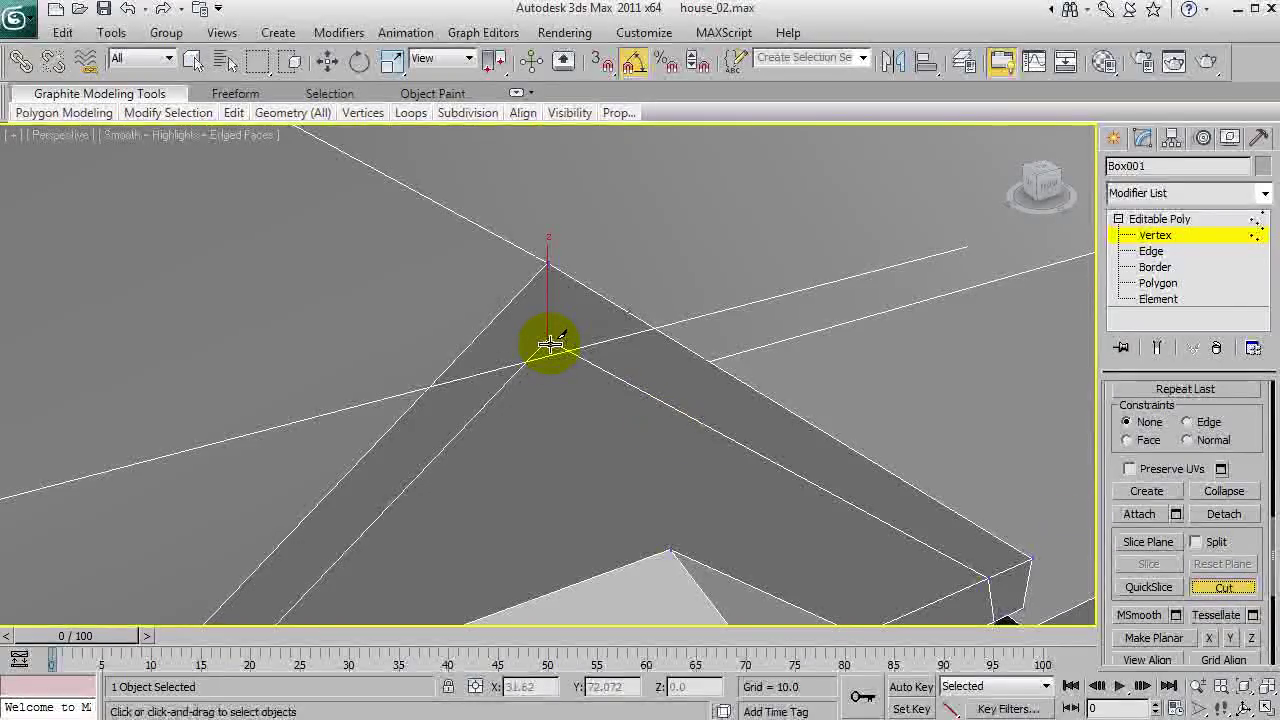
alt+middle_drag(547, 263, 477, 349)
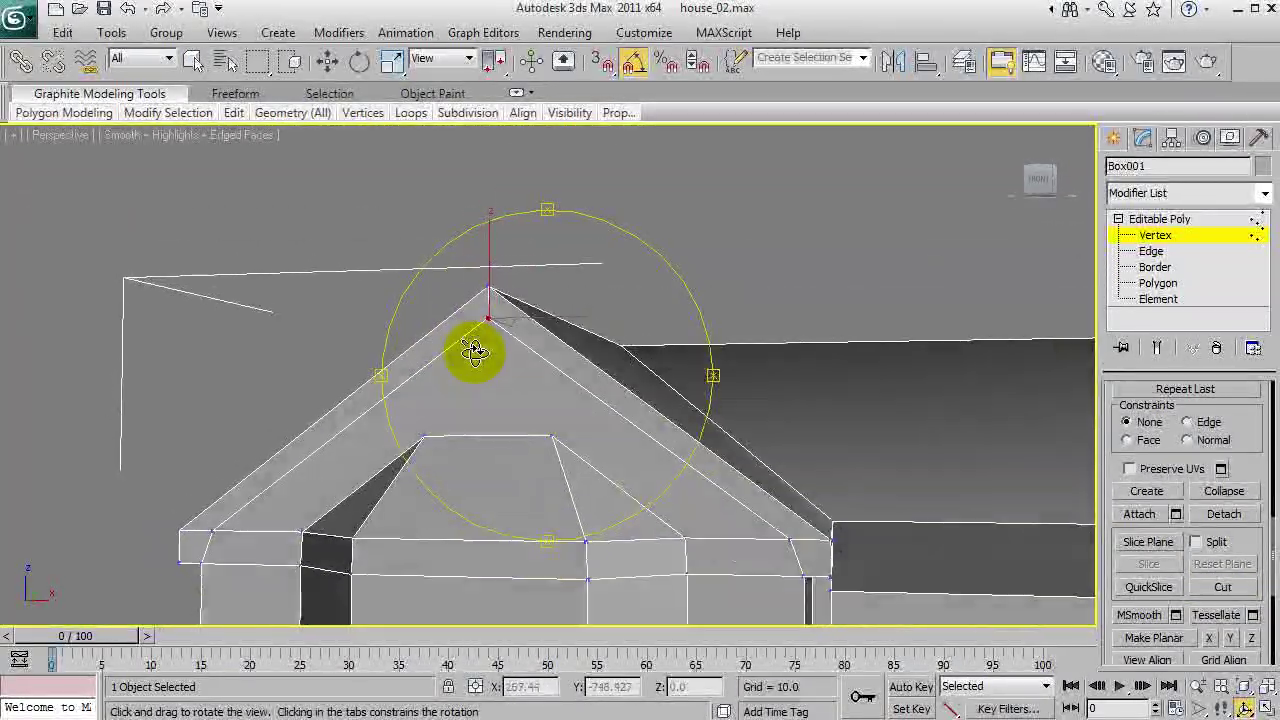
click(193, 61)
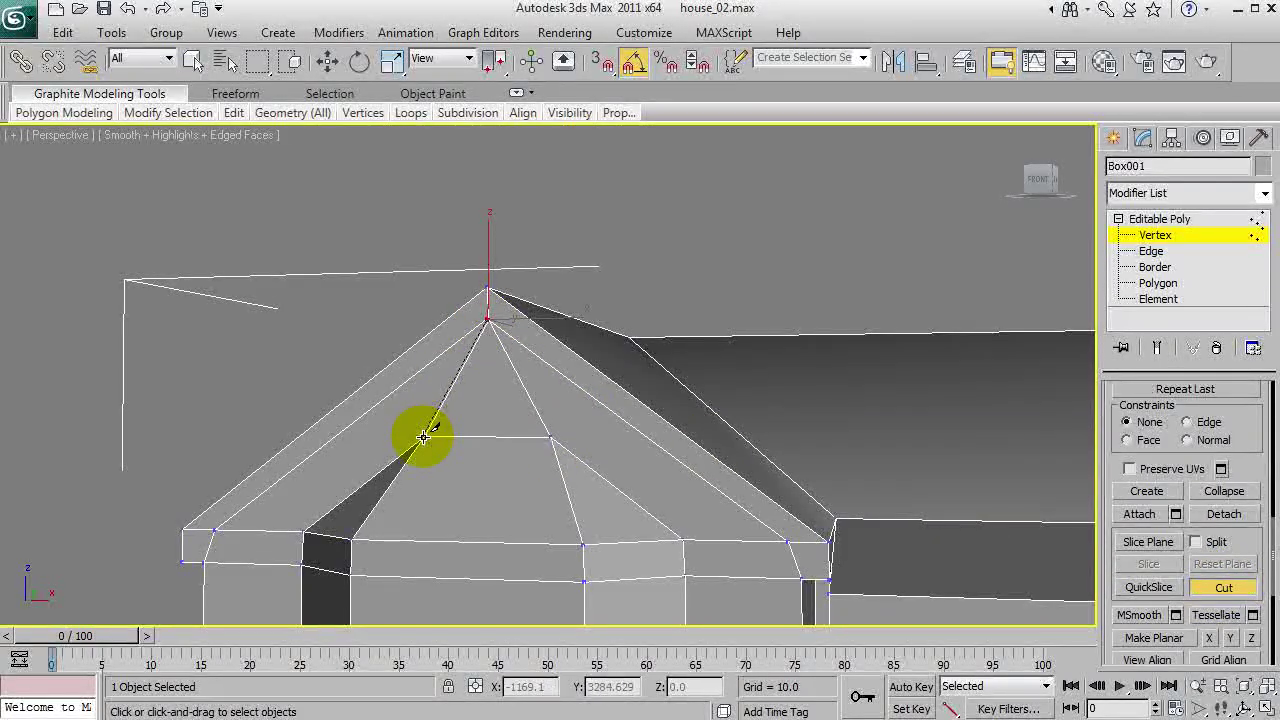
alt+middle_drag(555, 438, 714, 471)
Lower the bay roof's three eave edges to the fascia's lower line by setting their absolute Z to 34.405.
click(1150, 251)
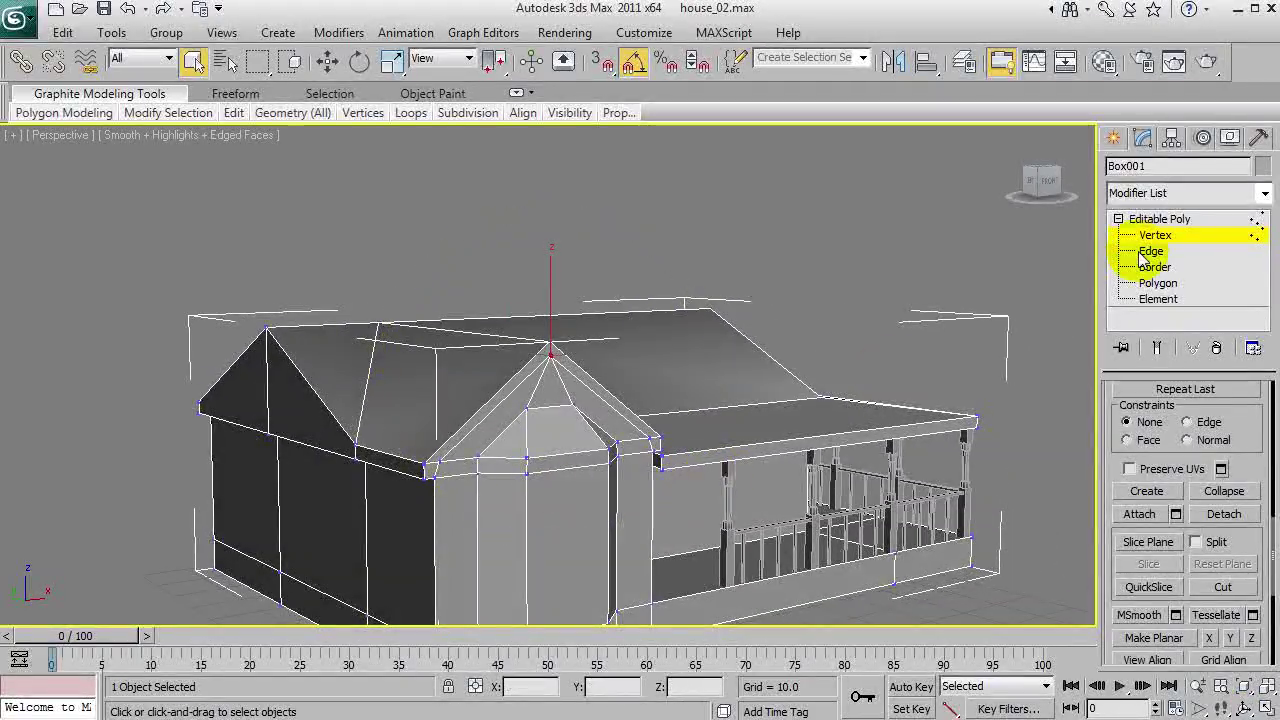
alt+middle_drag(500, 463, 494, 418)
scroll(571, 390, up, 3)
click(1158, 236)
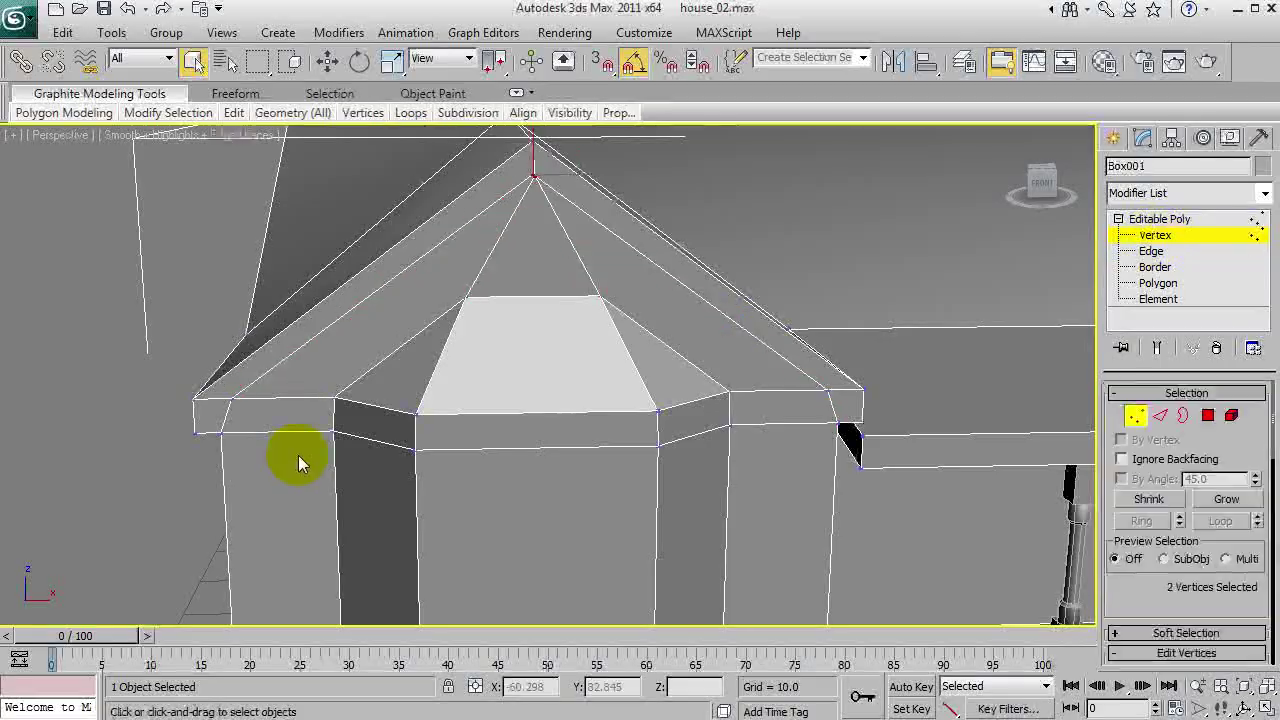
click(335, 430)
key(w)
key(F12)
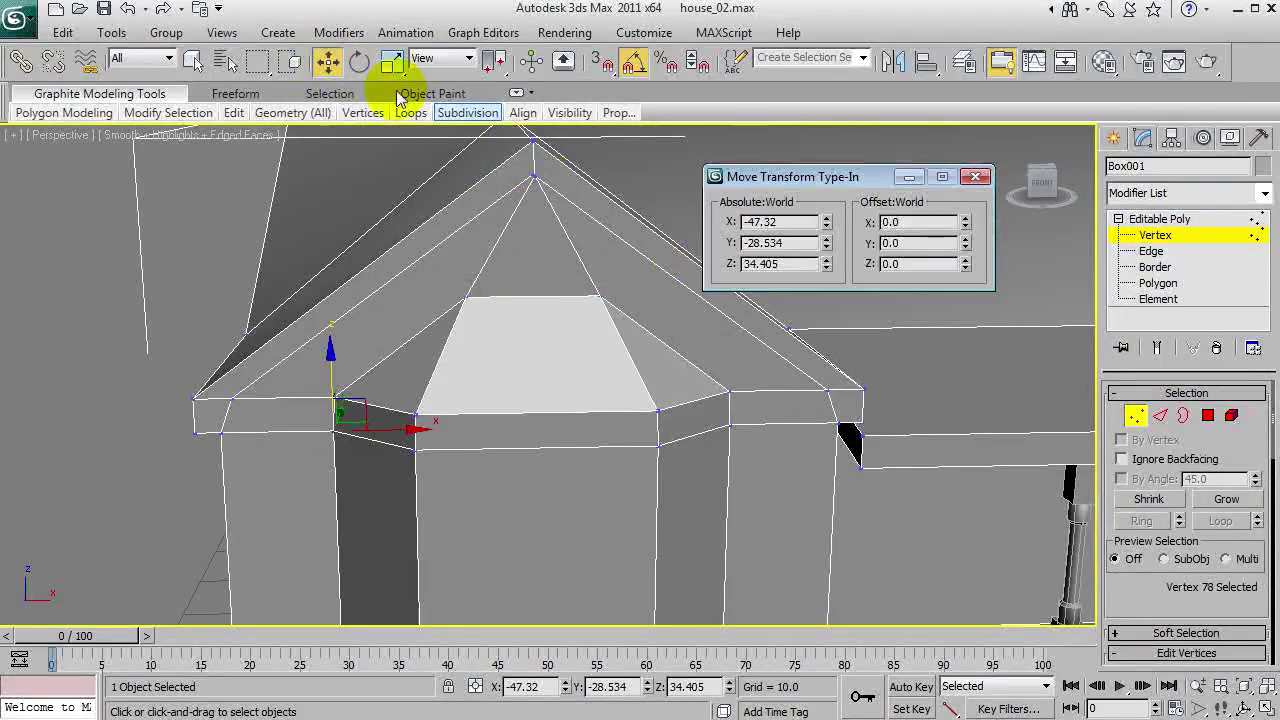
click(1150, 252)
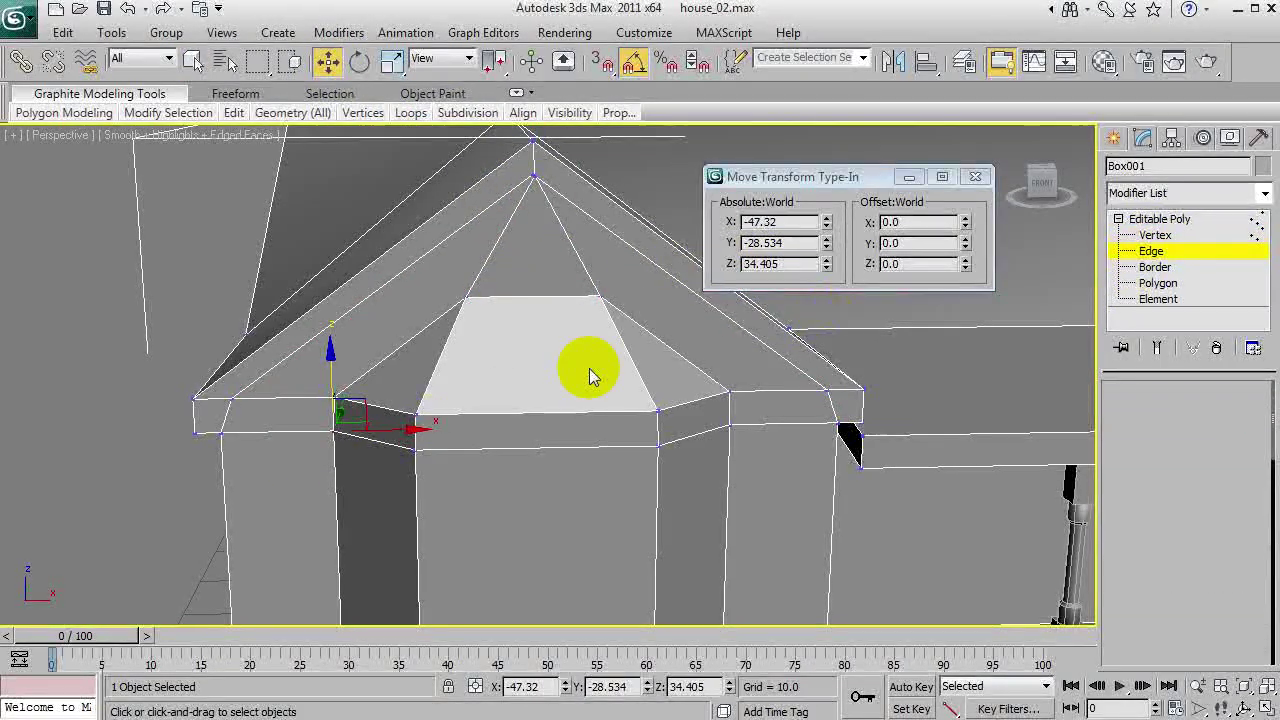
click(386, 409)
ctrl+click(688, 403)
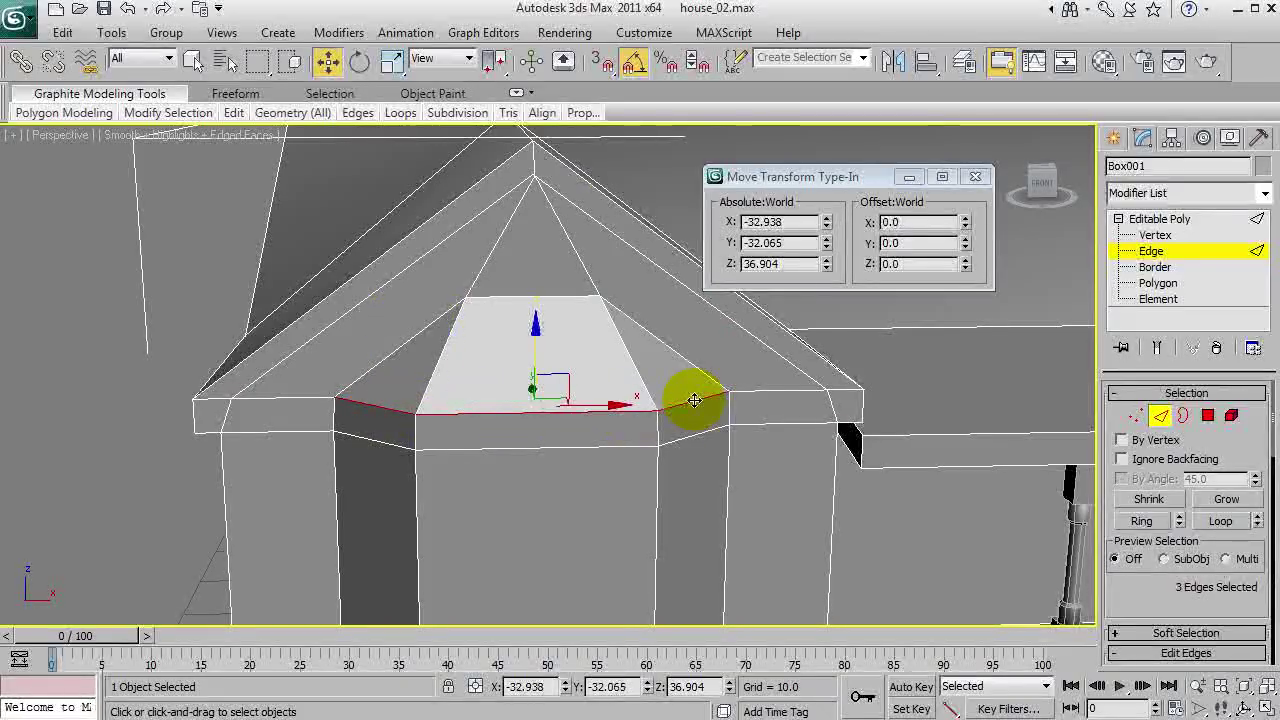
double_click(808, 263)
text(34.405)
key(Return)
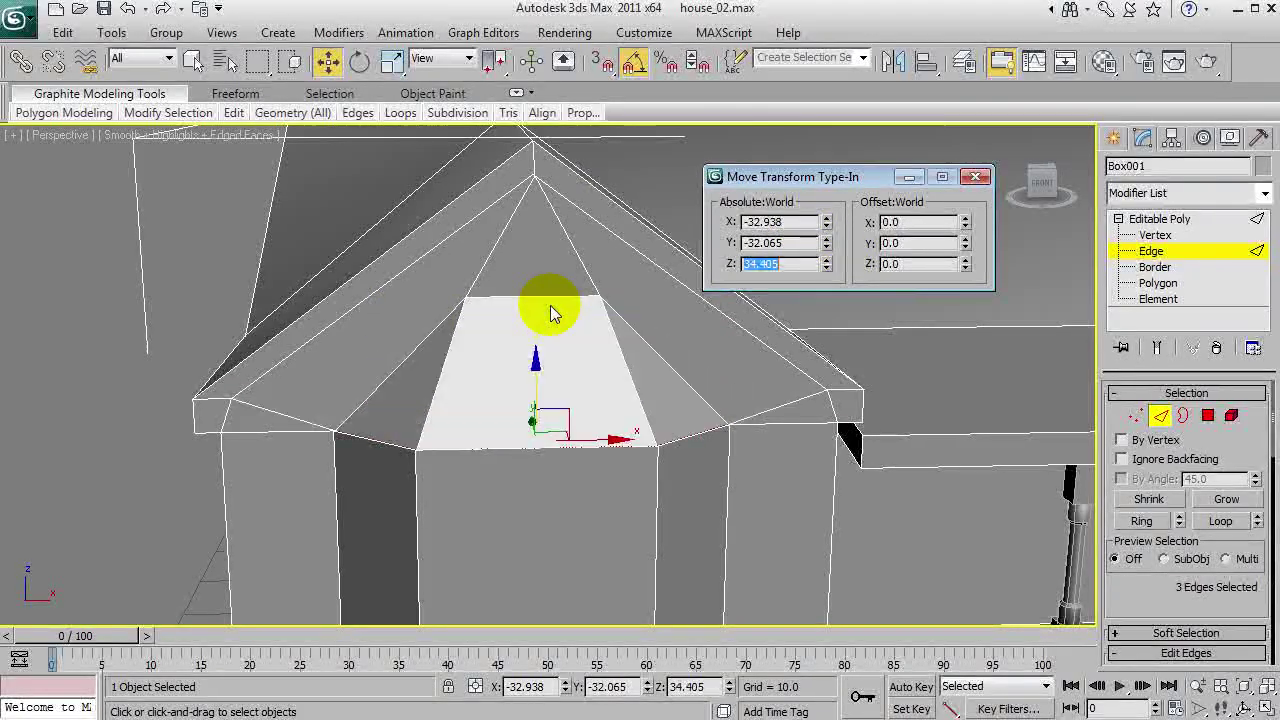
Weld the overlapping vertex pairs at the four eave corners of the bay roof.
click(1151, 237)
key(F3)
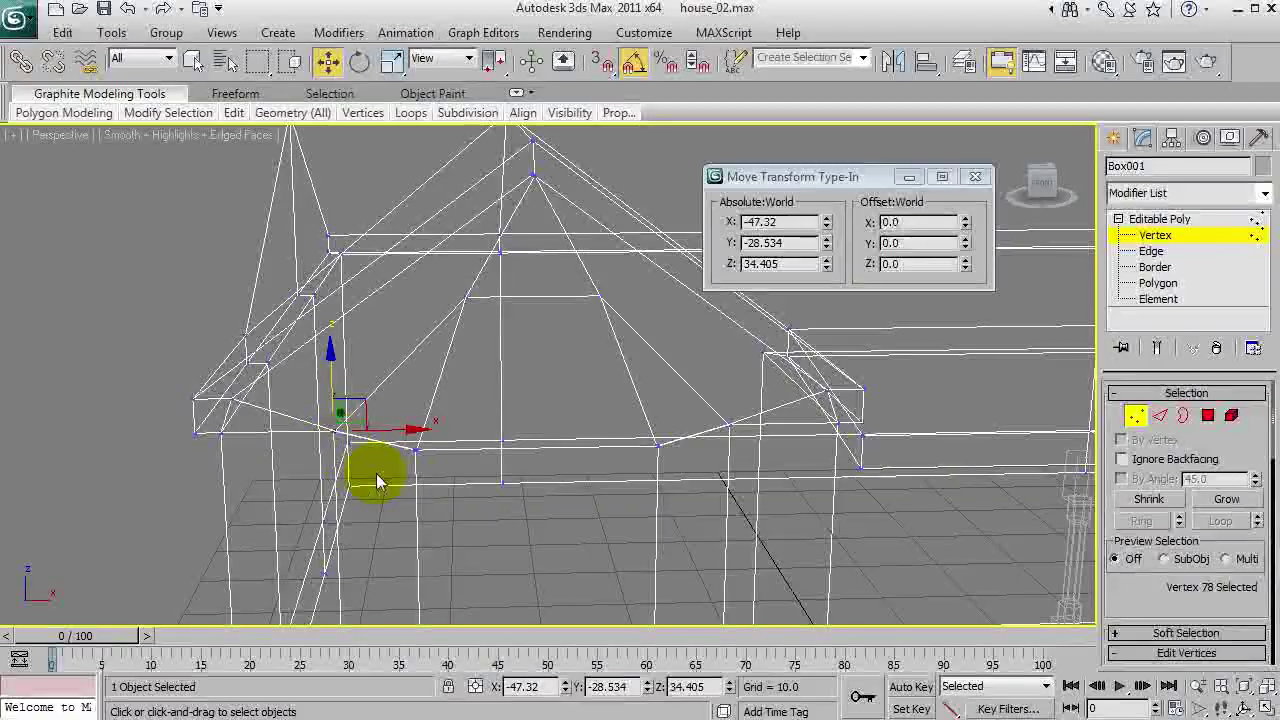
key(q)
alt+middle_drag(343, 443, 580, 517)
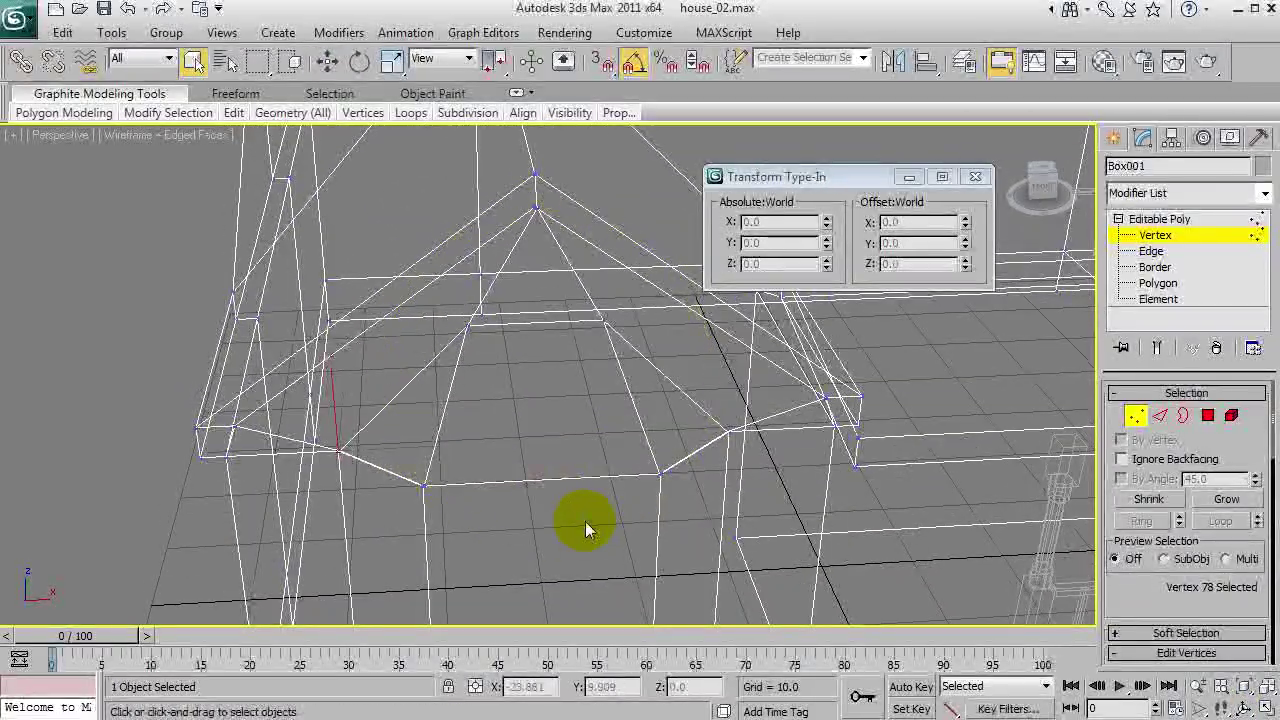
drag(598, 521, 731, 433)
ctrl+drag(342, 443, 432, 499)
scroll(1185, 482, down, 3)
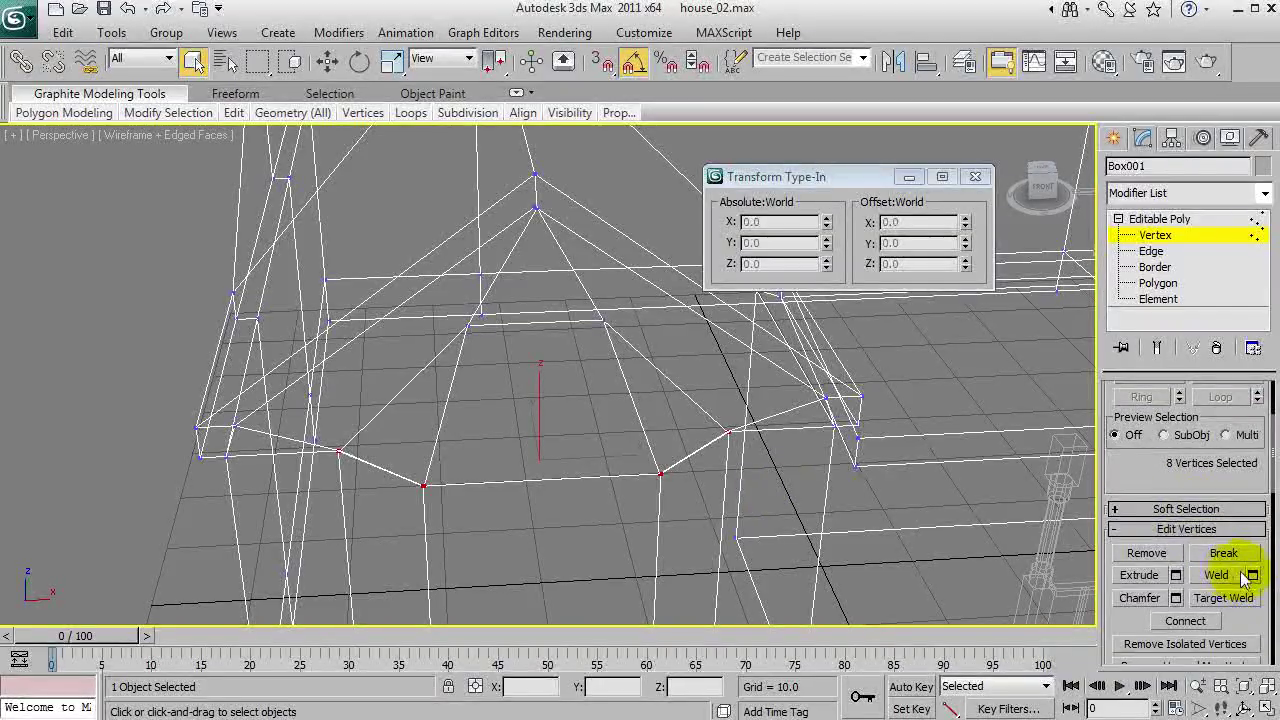
click(1216, 575)
click(975, 176)
click(1159, 218)
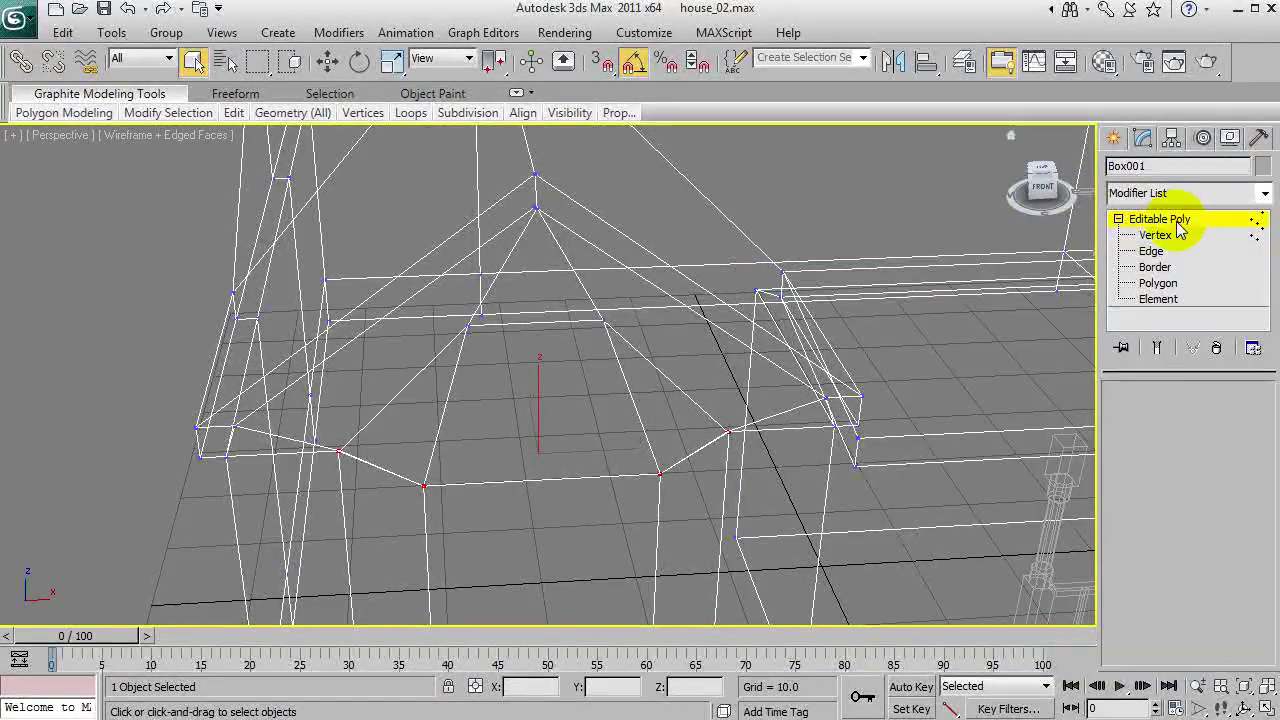
key(F3)
mouse_move(666, 371)
alt+middle_down()
mouse_move(549, 300)
mouse_move(592, 321)
mouse_move(586, 354)
mouse_move(543, 366)
mouse_move(570, 368)
alt+middle_up()
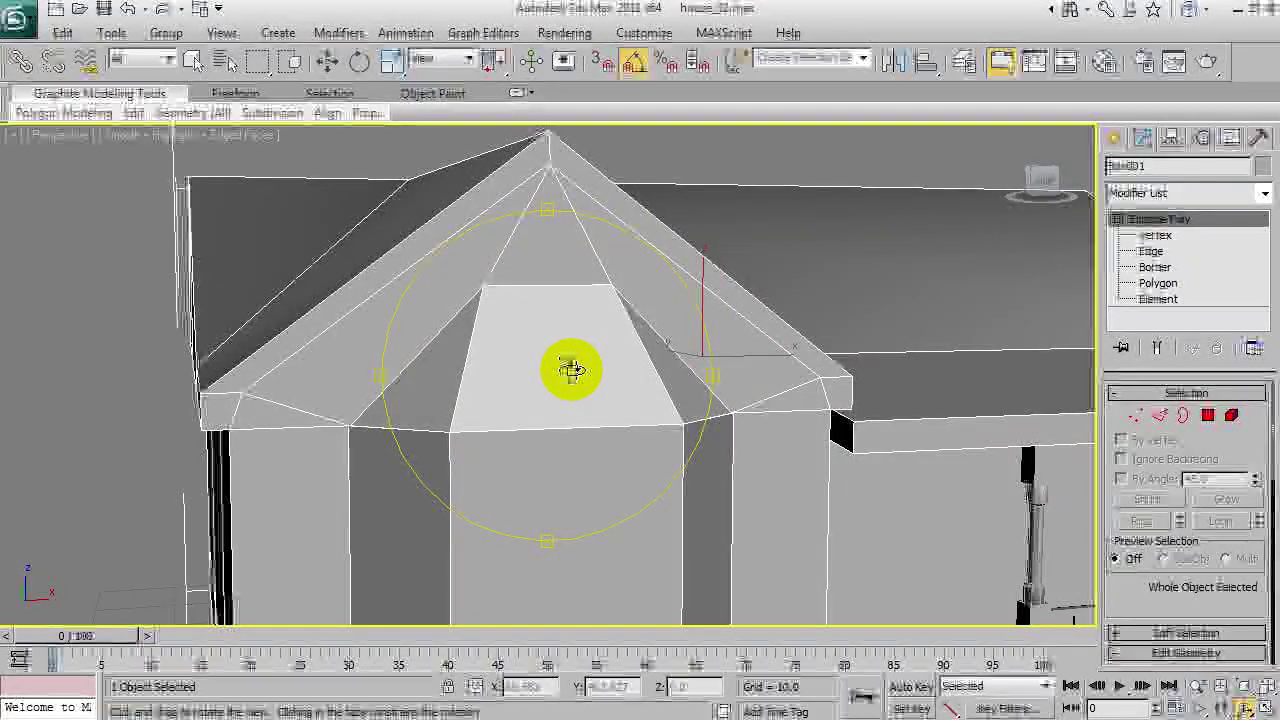
Lower the inner gable outline's two base vertices to the fascia's lower line by setting their absolute Z to 34.405.
key(w)
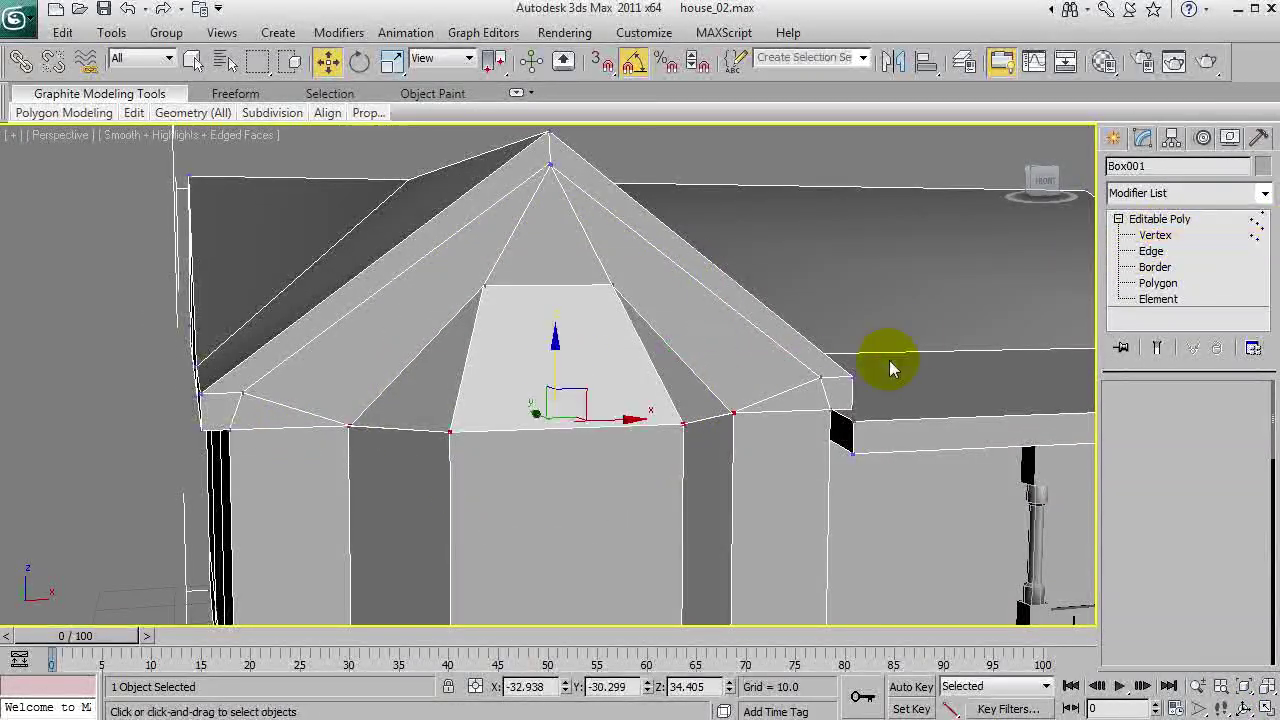
key(1)
click(820, 376)
ctrl+click(241, 391)
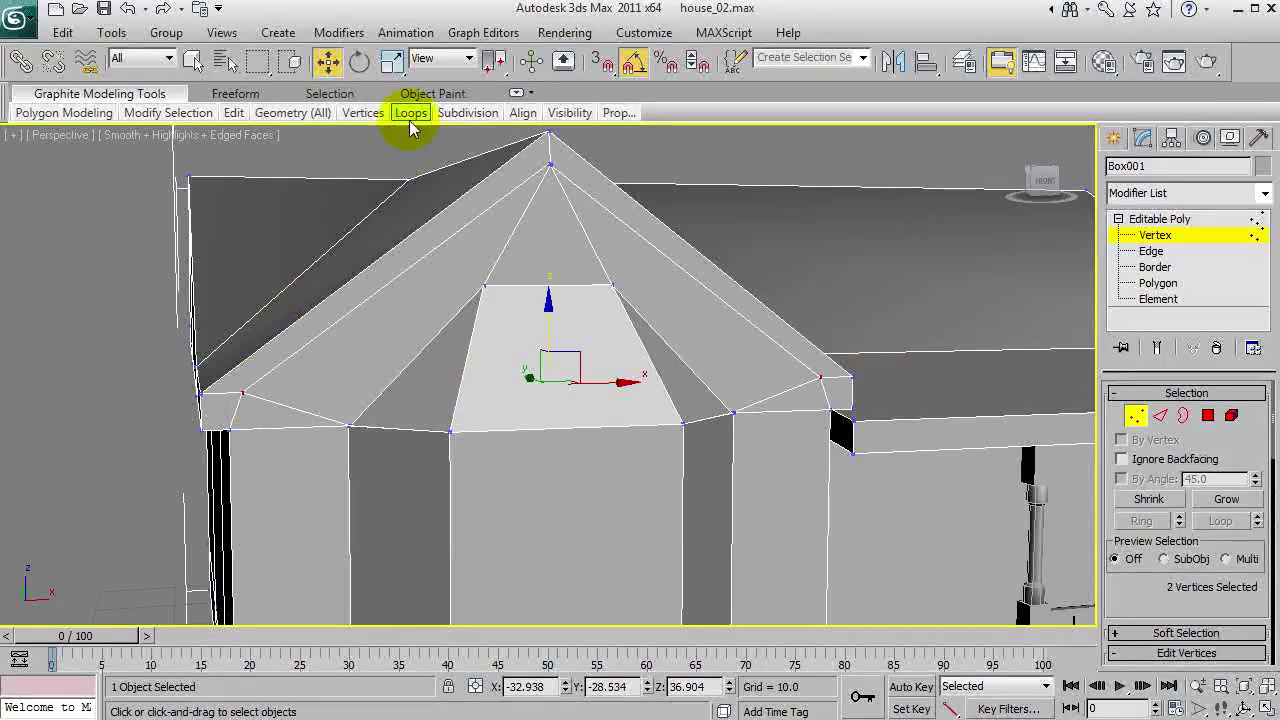
key(F12)
double_click(785, 263)
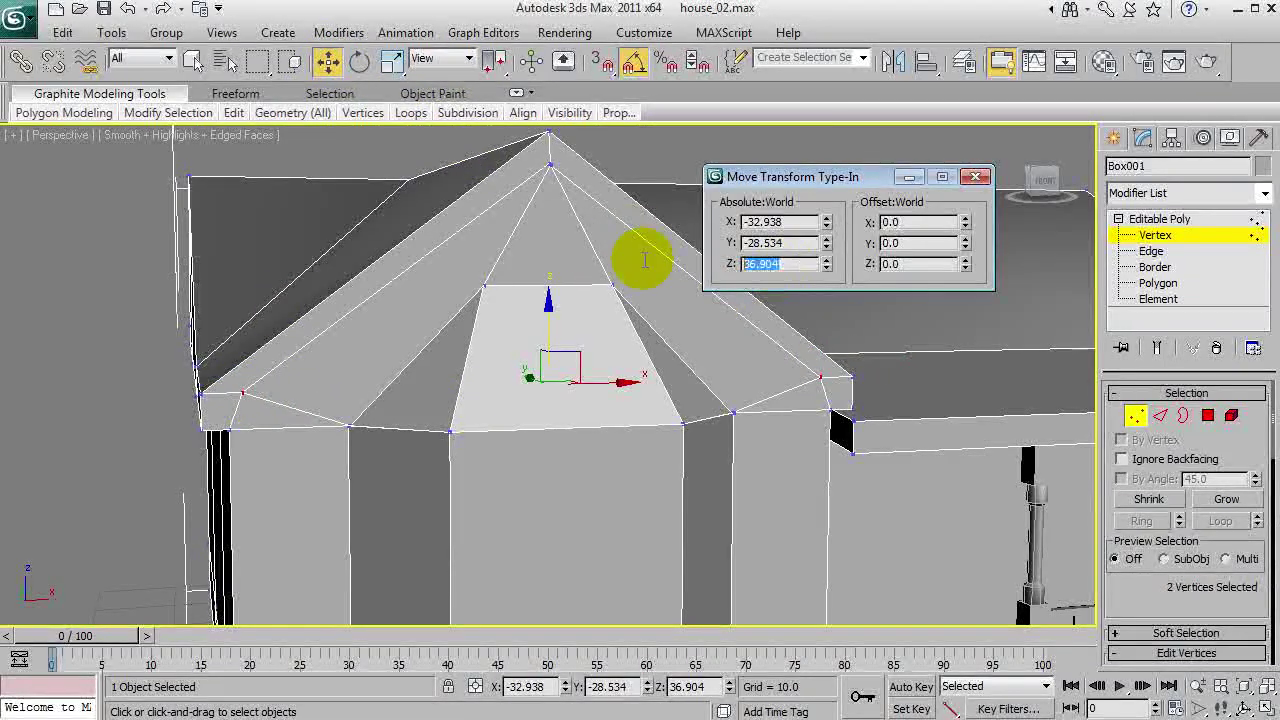
text(34.405)
key(Return)
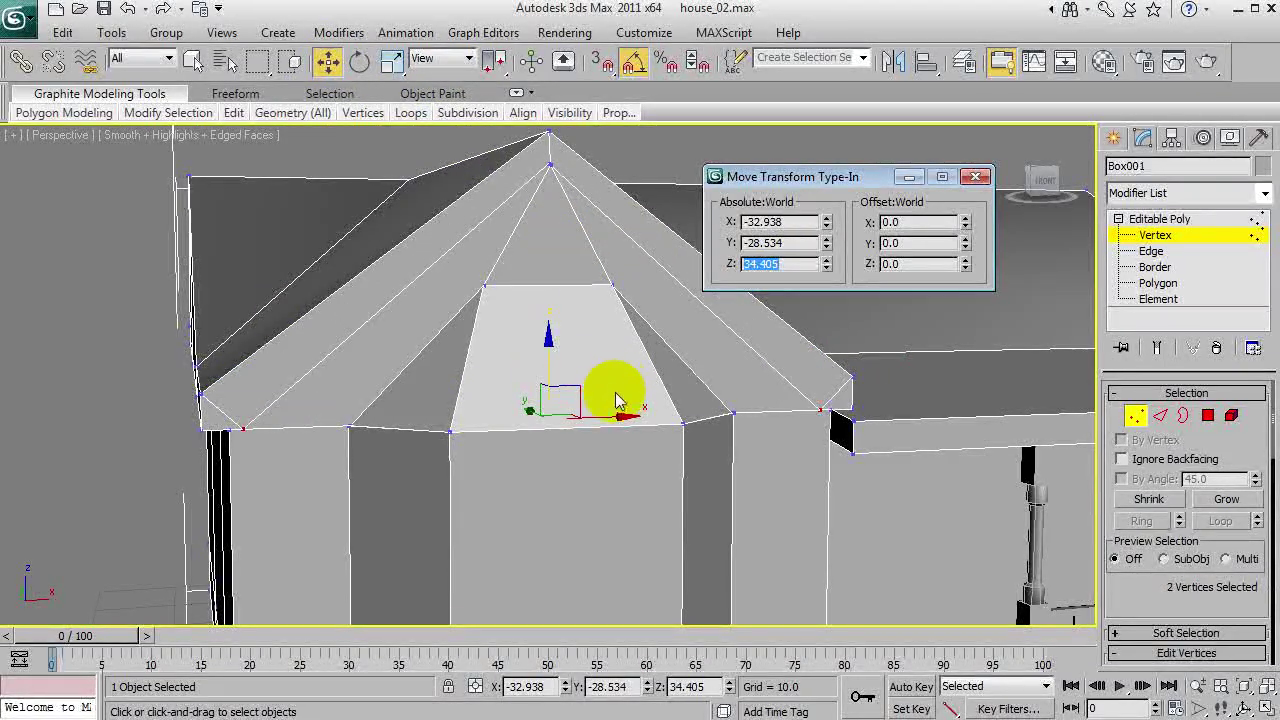
Scale the two lowered base vertices outward along X onto the wall corners and weld them with the overlapping corner vertices.
click(975, 177)
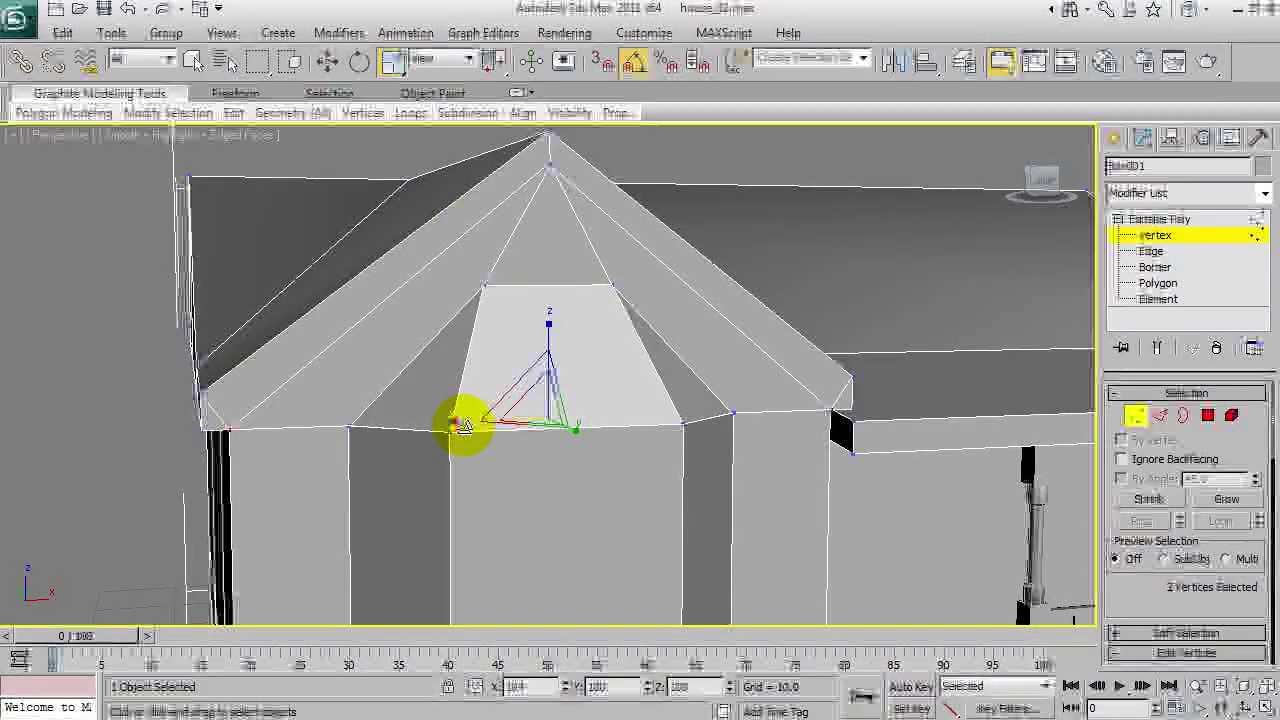
key(F3)
key(q)
alt+middle_drag(474, 388, 303, 474)
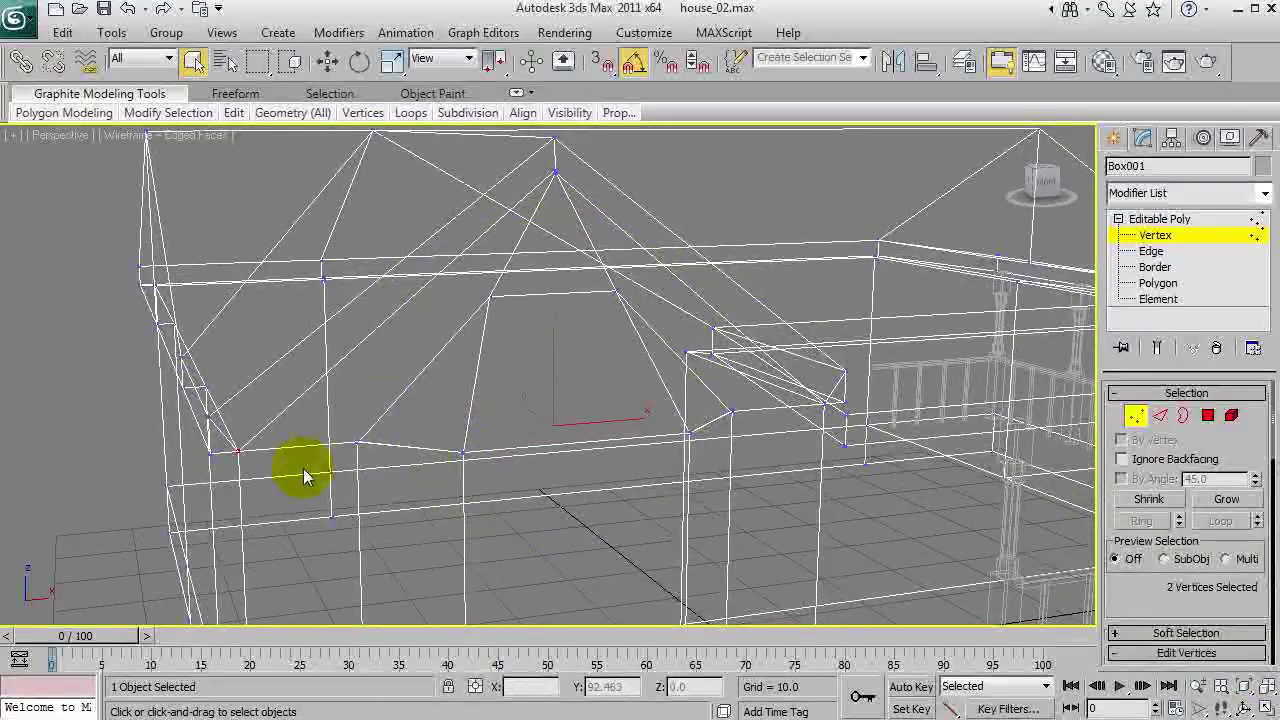
alt+middle_drag(500, 491, 480, 400)
ctrl+click(805, 470)
scroll(1240, 520, down, 3)
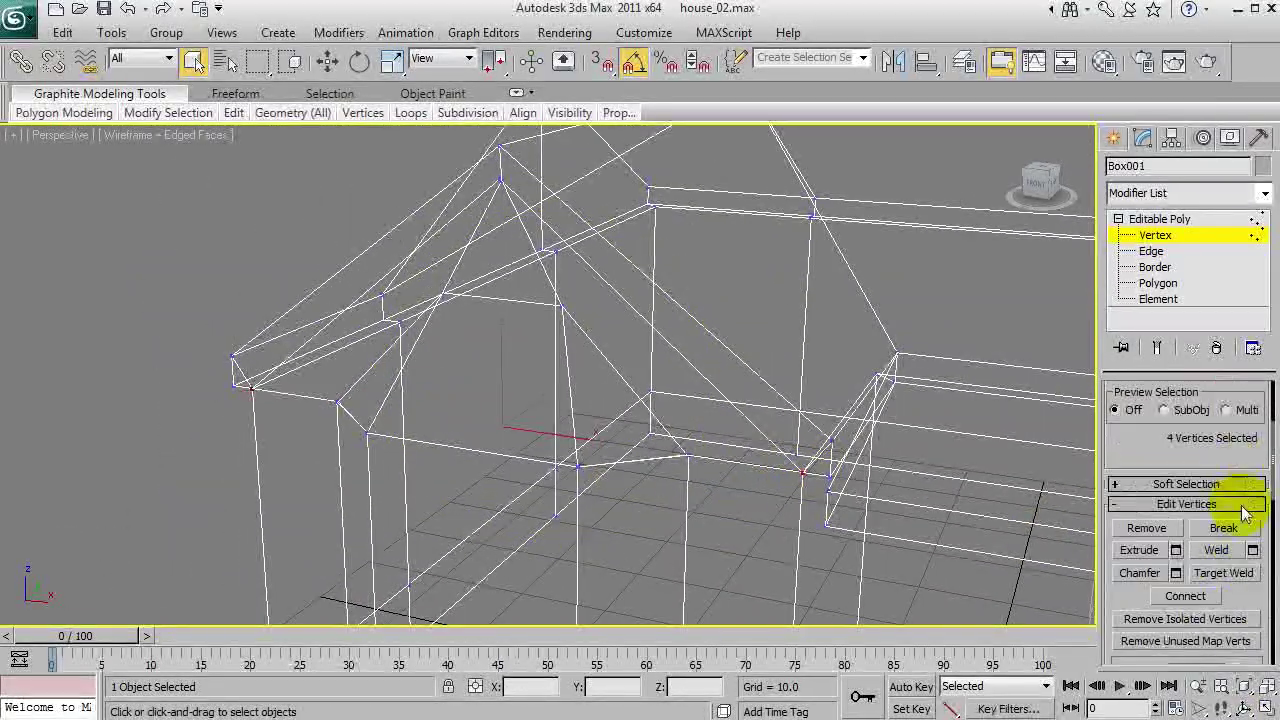
key(F3)
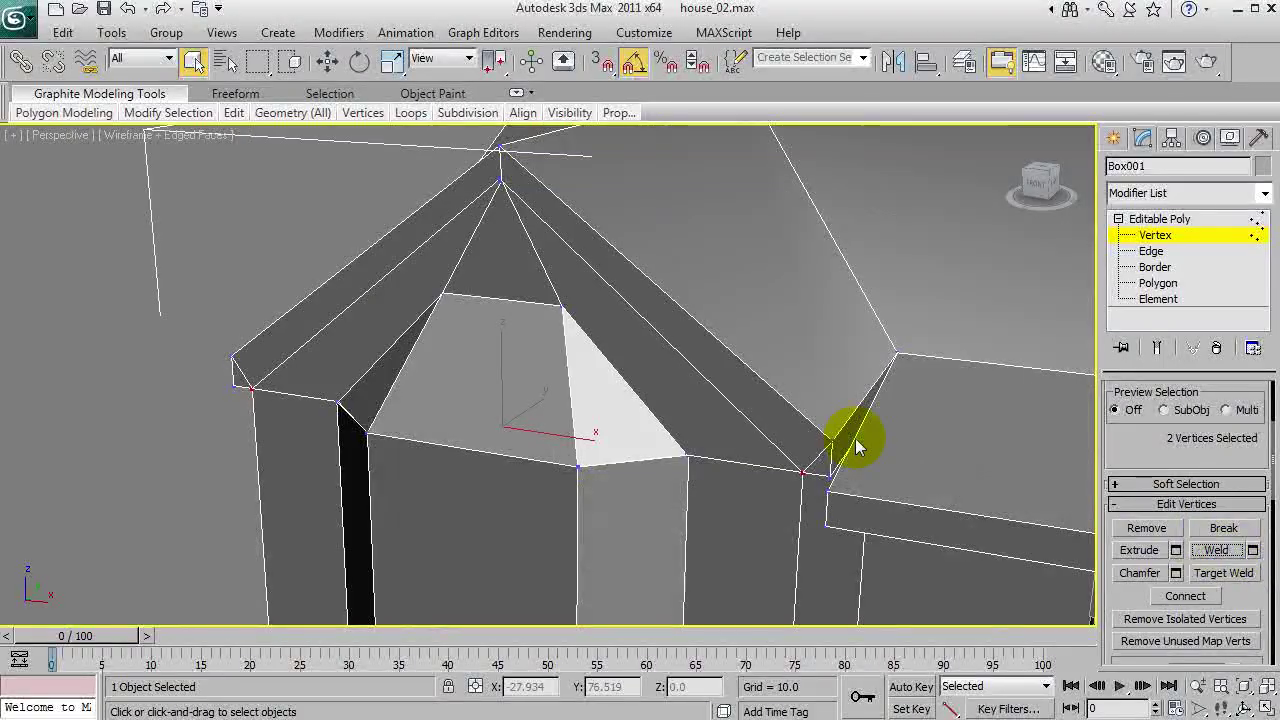
Collapse the two nearly coincident vertices at the inner gable outline's apex into one.
mouse_move(585, 437)
alt+middle_down()
mouse_move(609, 371)
mouse_move(634, 397)
mouse_move(603, 406)
mouse_move(621, 400)
alt+middle_up()
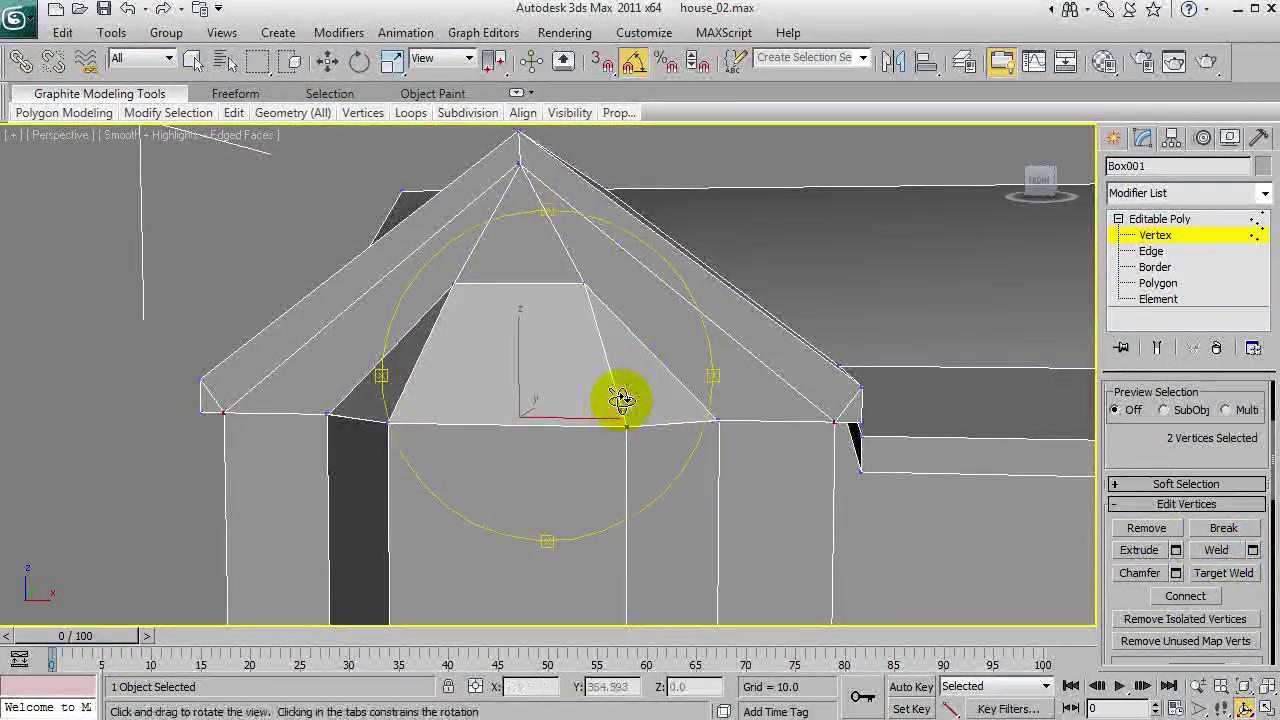
click(523, 157)
alt+middle_drag(523, 157, 563, 383)
key(F3)
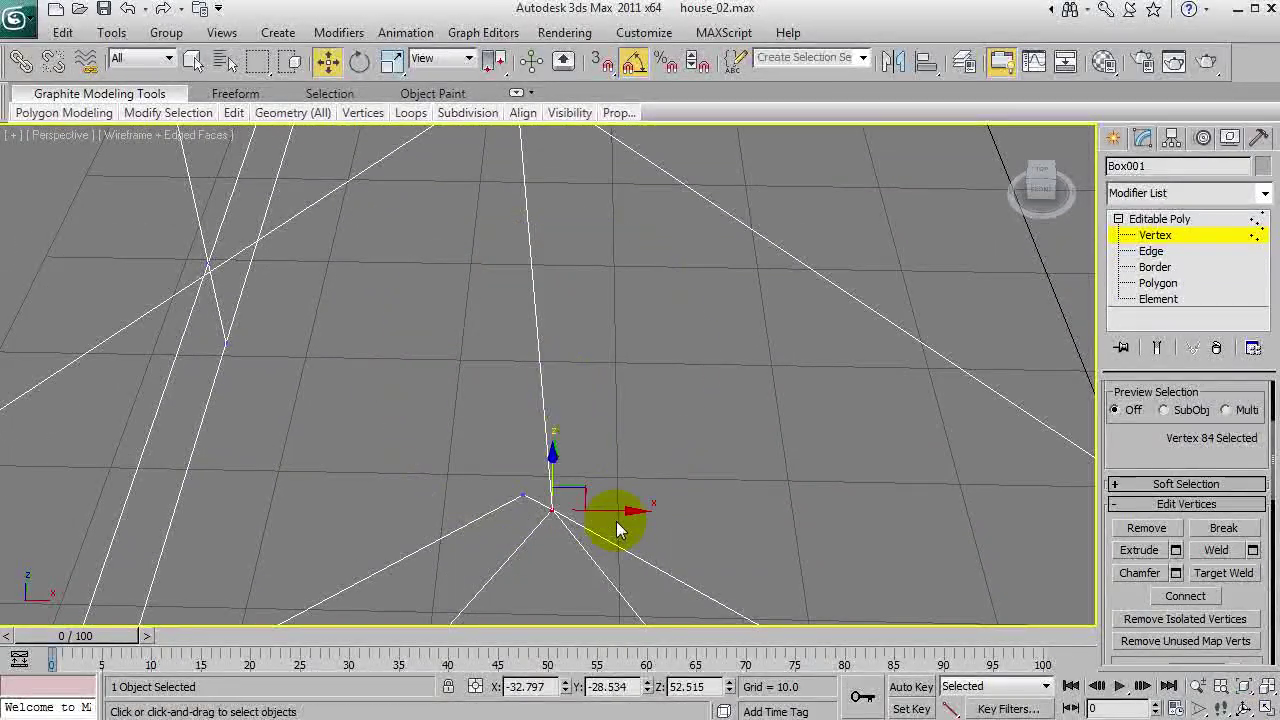
drag(598, 544, 508, 474)
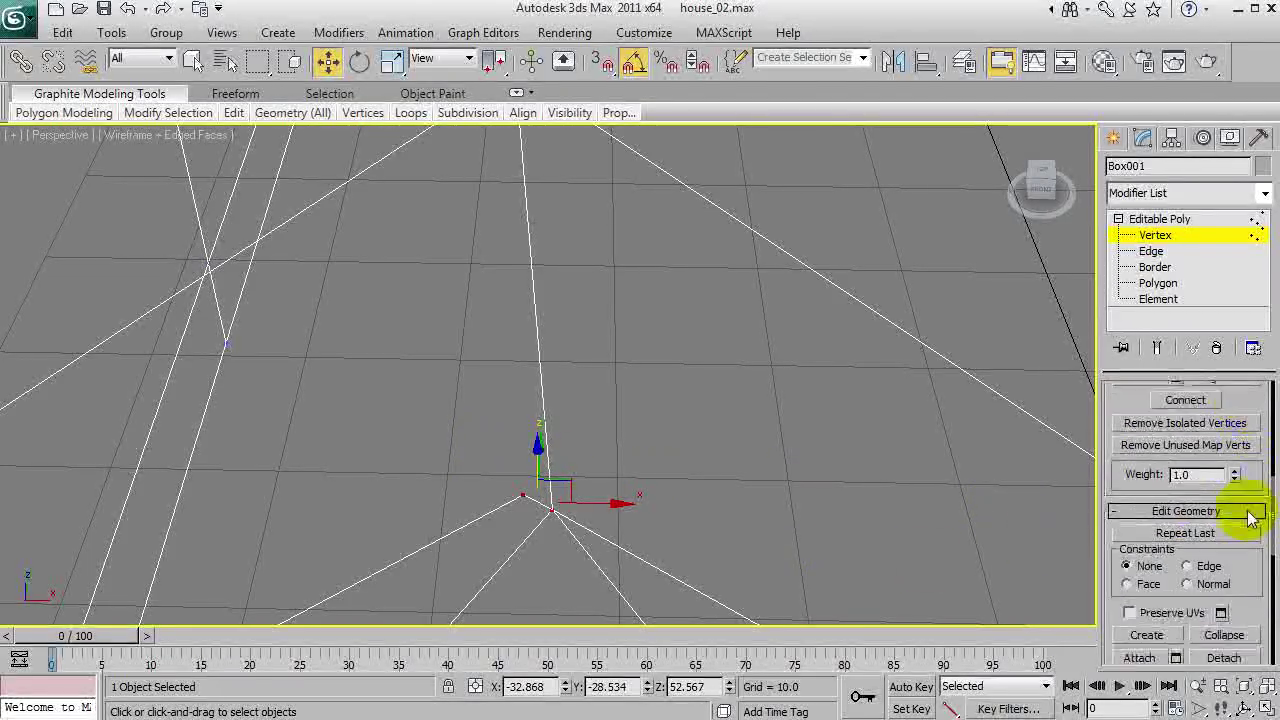
click(1241, 582)
Set the inner gable apex vertex's absolute X to -32.938 so it lines up with the outer apex.
scroll(639, 355, up, 5)
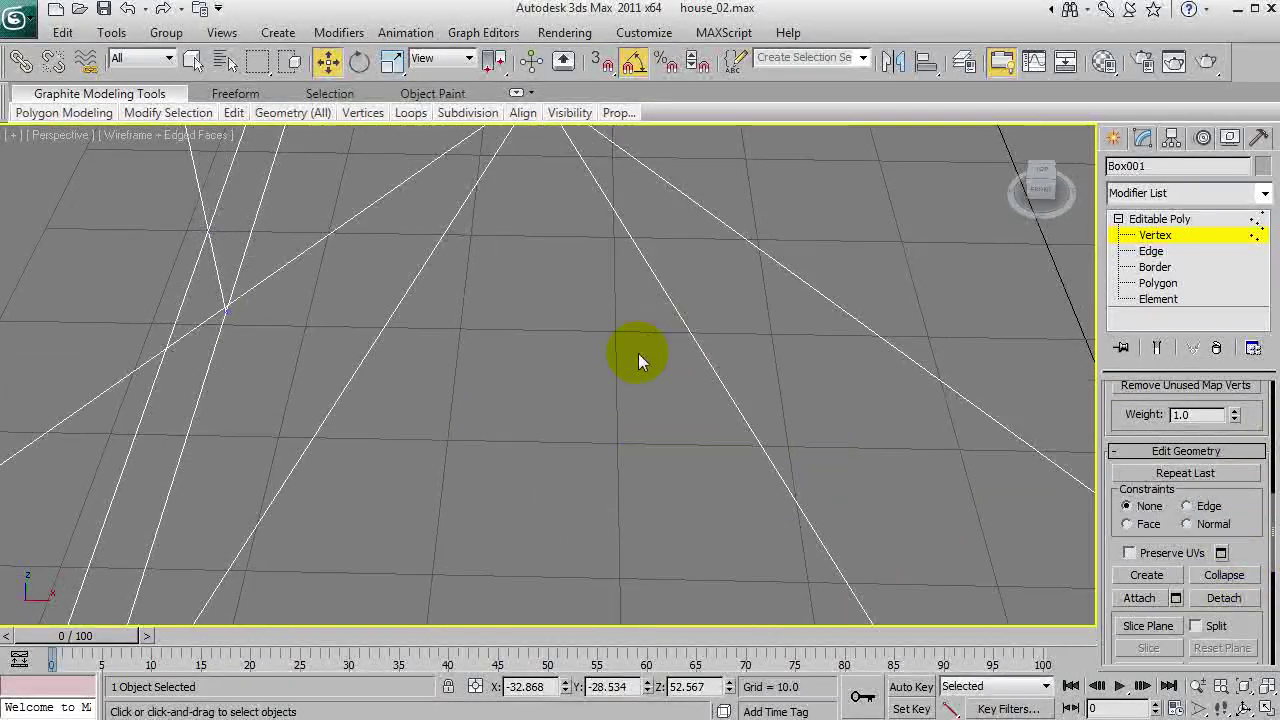
mouse_move(598, 366)
mouse_down()
mouse_move(589, 387)
mouse_move(592, 369)
mouse_up()
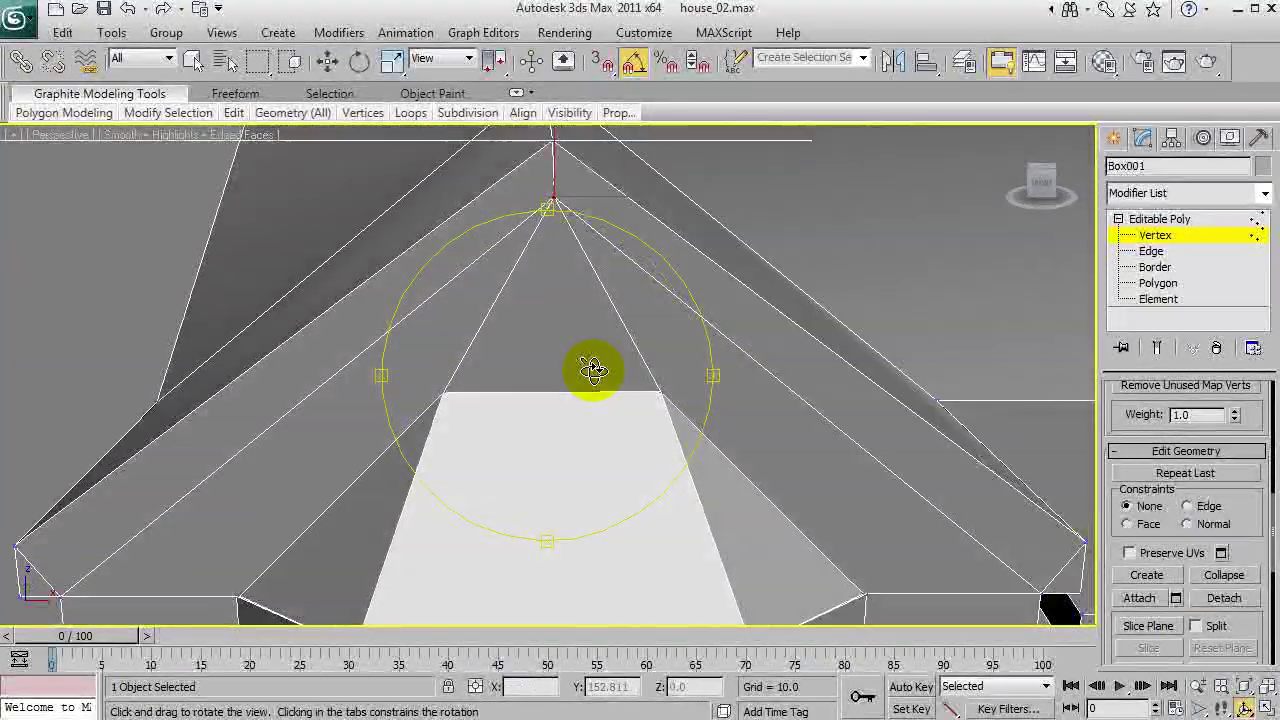
click(327, 62)
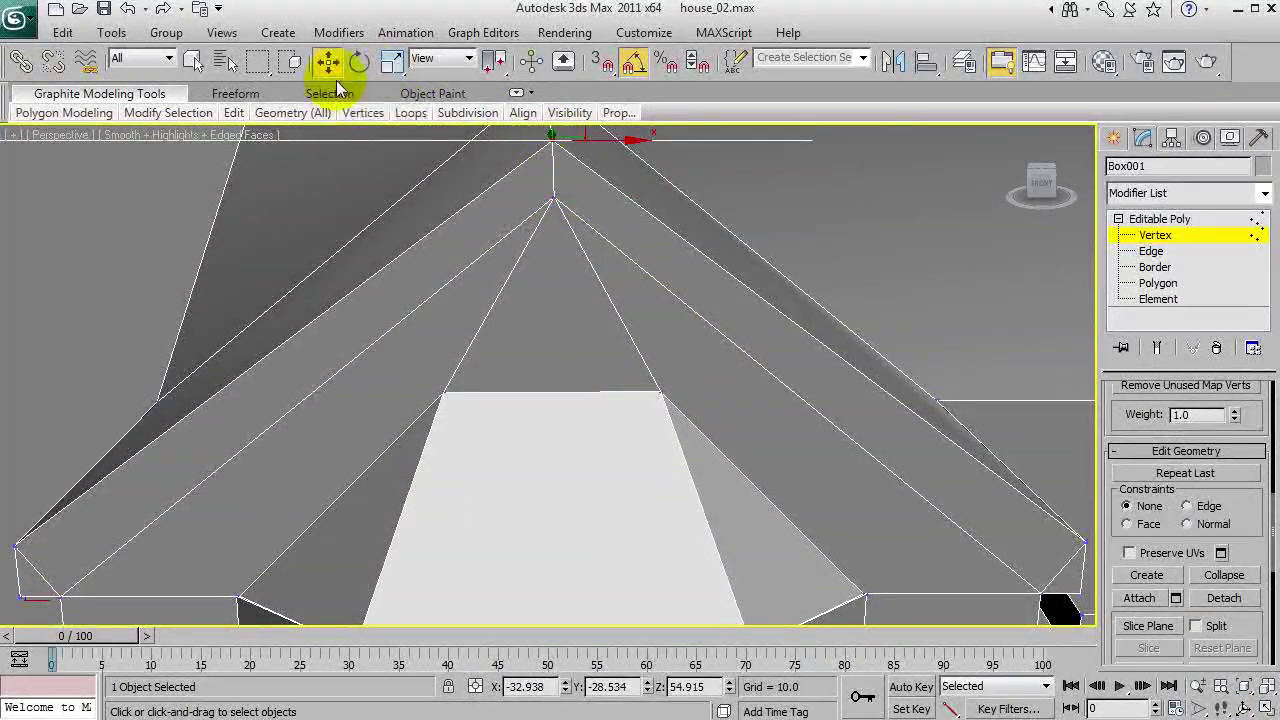
key(F12)
key(ctrl+c)
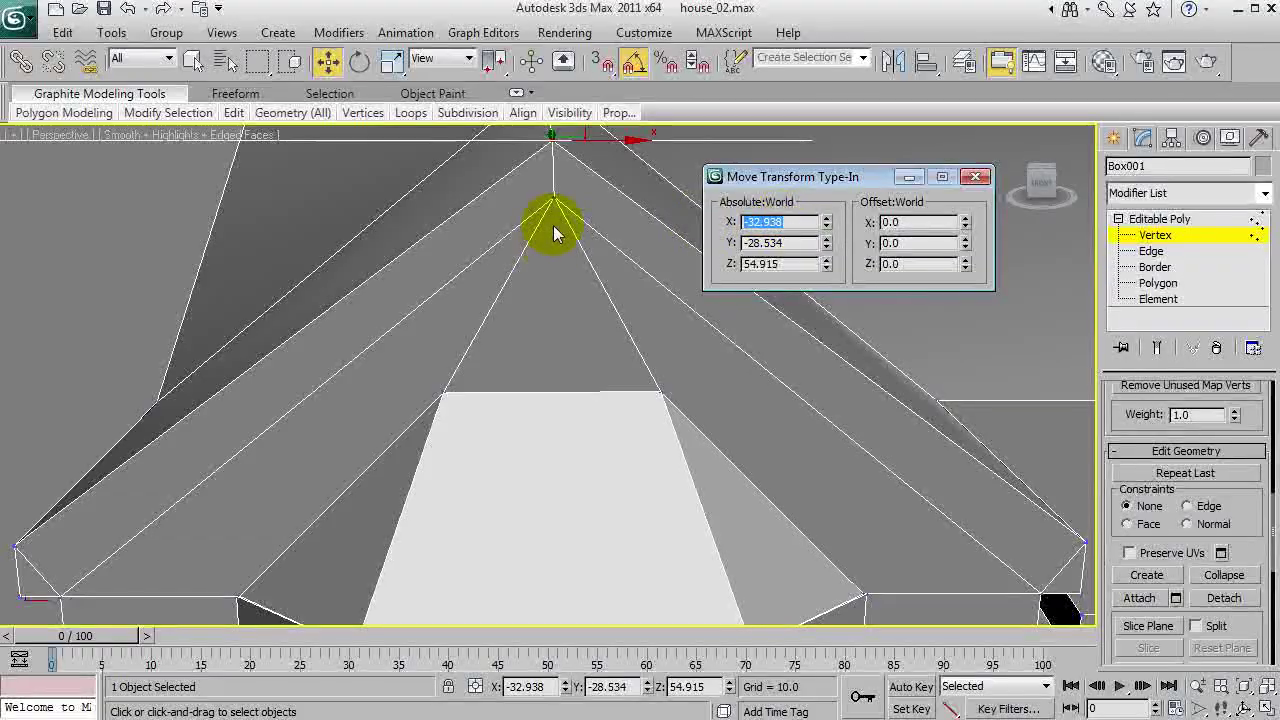
click(554, 198)
drag(799, 222, 506, 219)
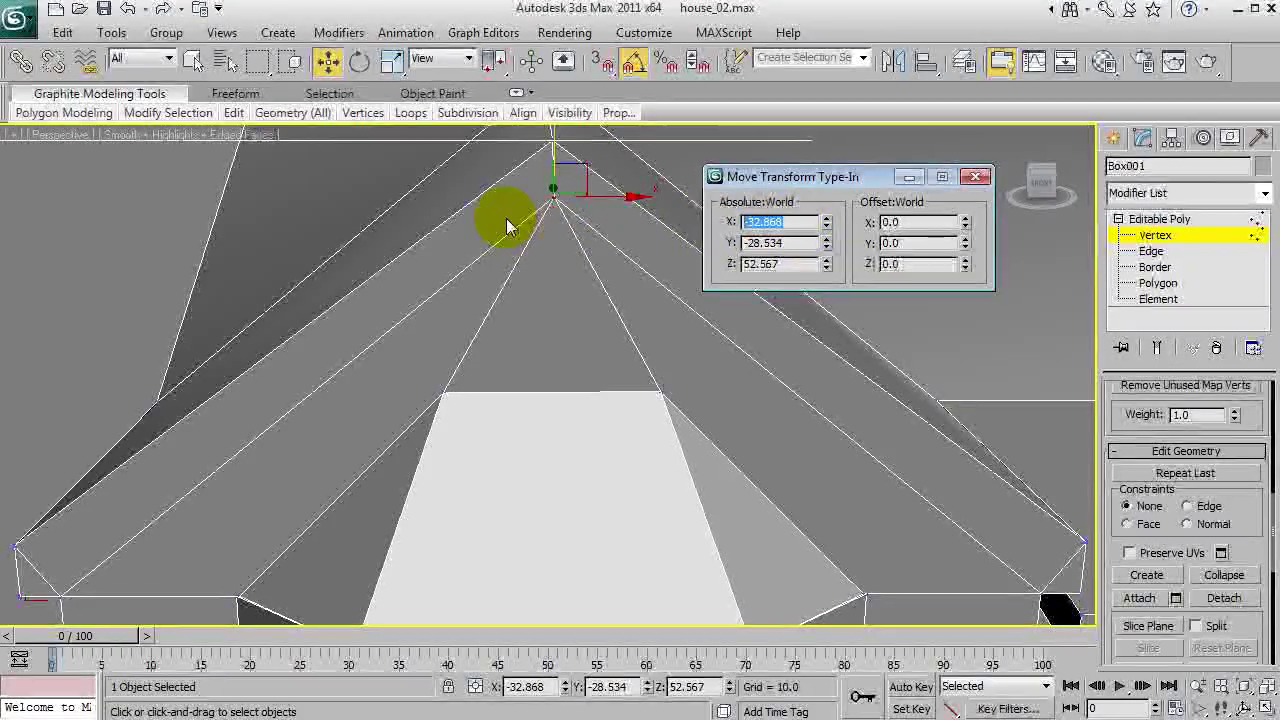
key(ctrl+v)
key(Return)
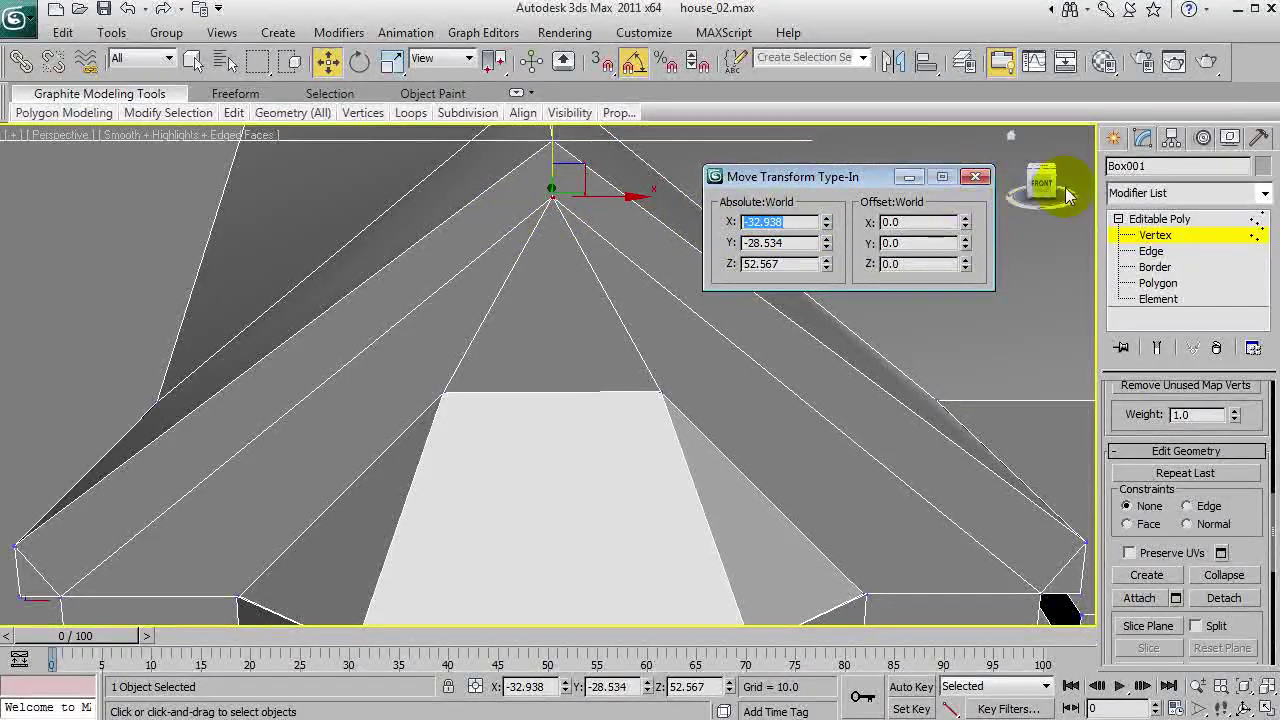
click(975, 177)
click(1160, 218)
middle_drag(850, 225, 472, 404)
scroll(850, 195, down, 5)
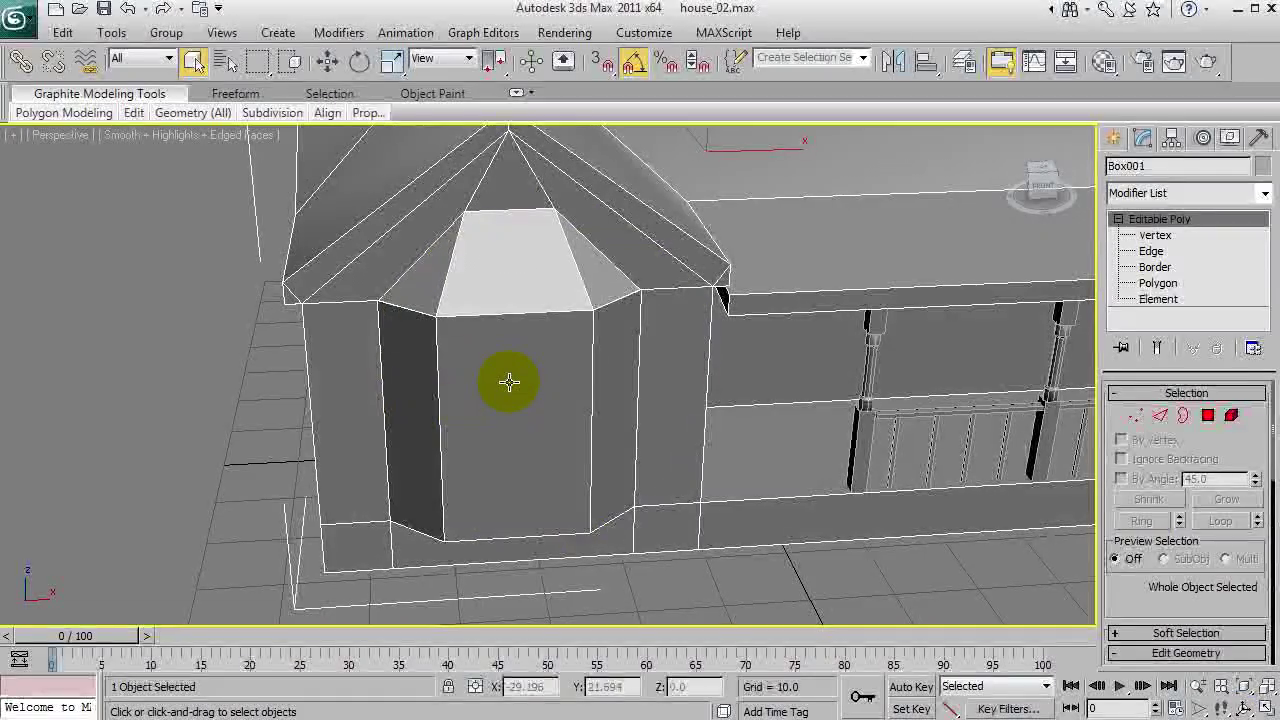
Narrow the bay's front wall polygon and the upper edge of its sloping roof by scaling them along X.
click(1155, 283)
click(574, 417)
key(r)
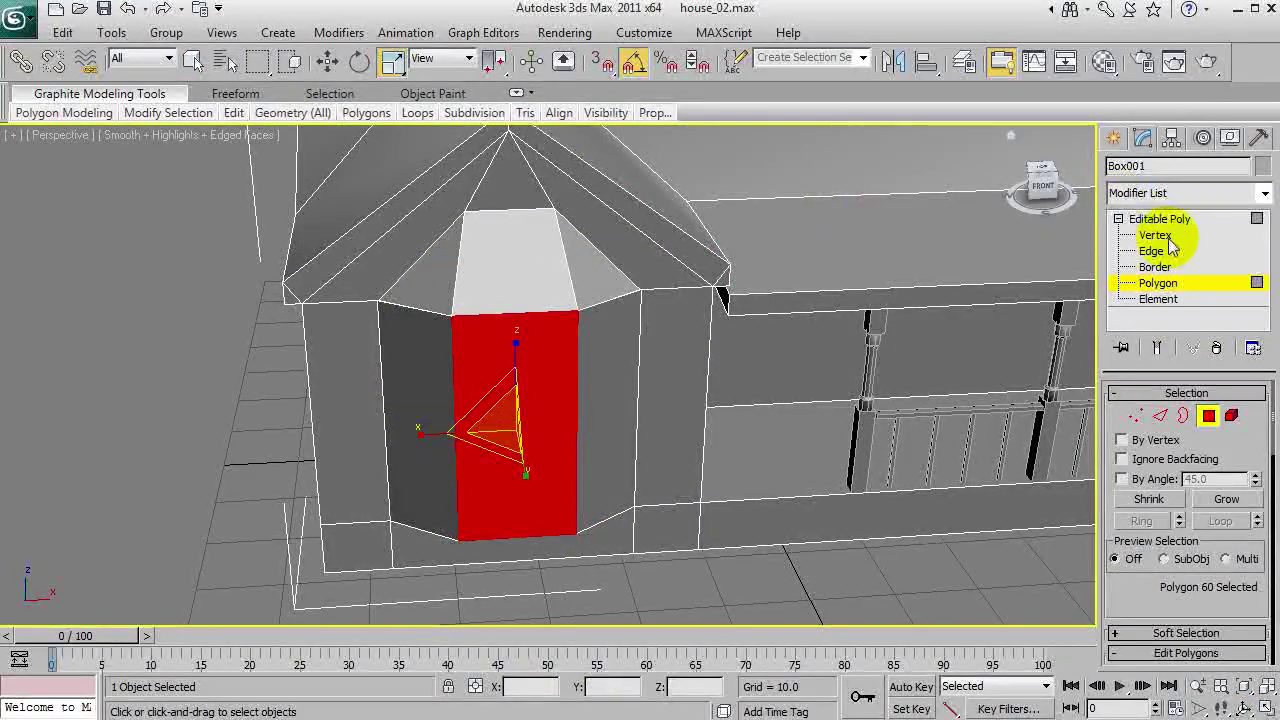
click(1249, 250)
click(500, 311)
click(507, 214)
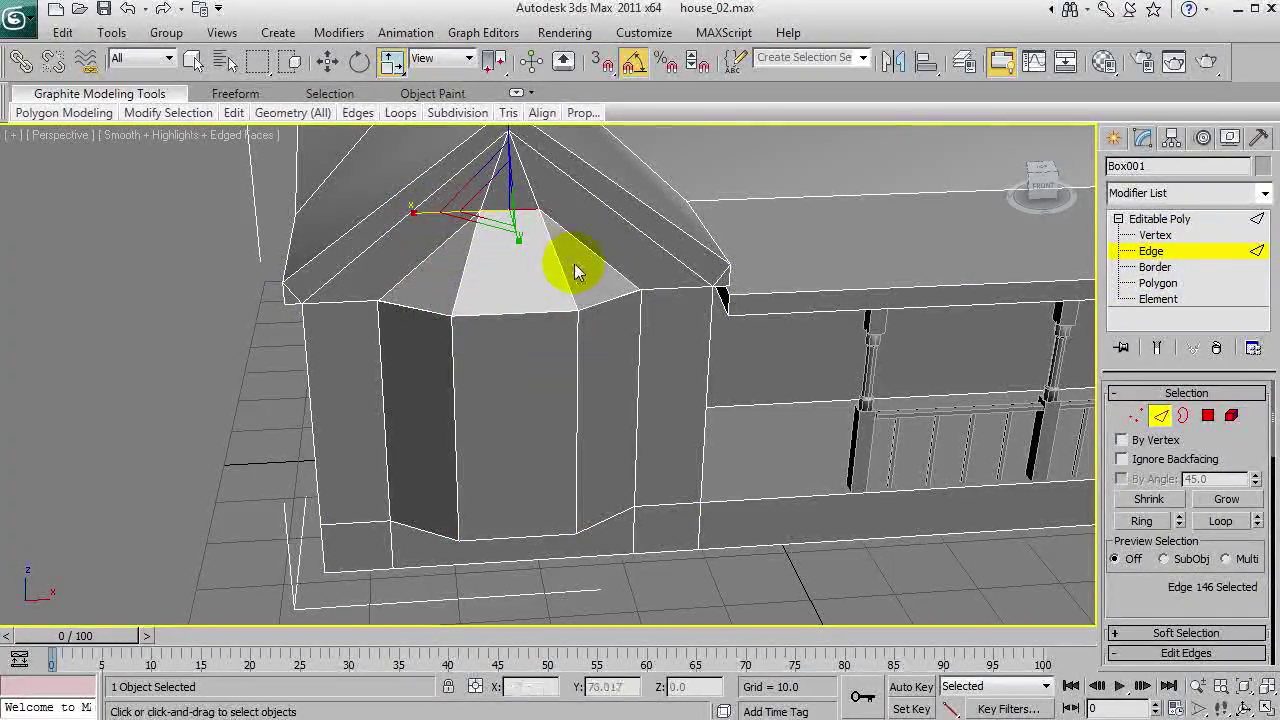
Select the house's roof surface polygons together with the sloping faces of the bay roof.
alt+middle_drag(500, 271, 320, 405)
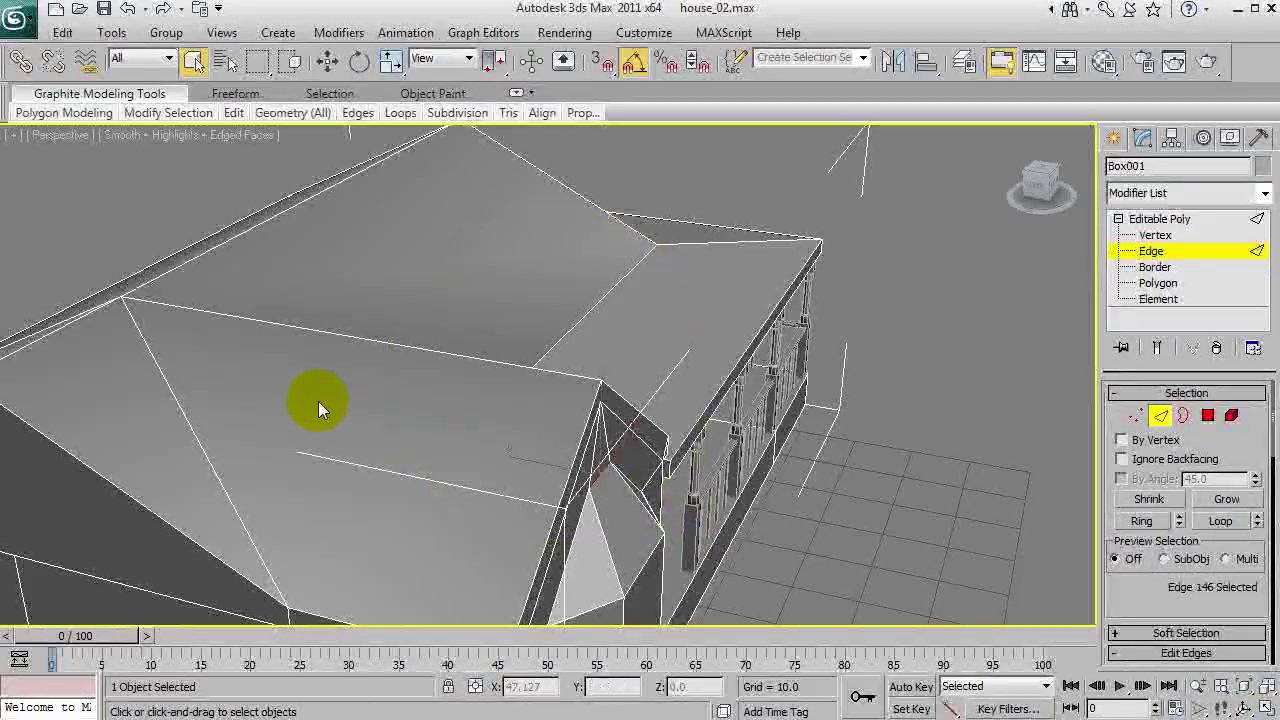
click(636, 312)
ctrl+click(575, 288)
alt+middle_drag(665, 236, 709, 459)
ctrl+click(709, 459)
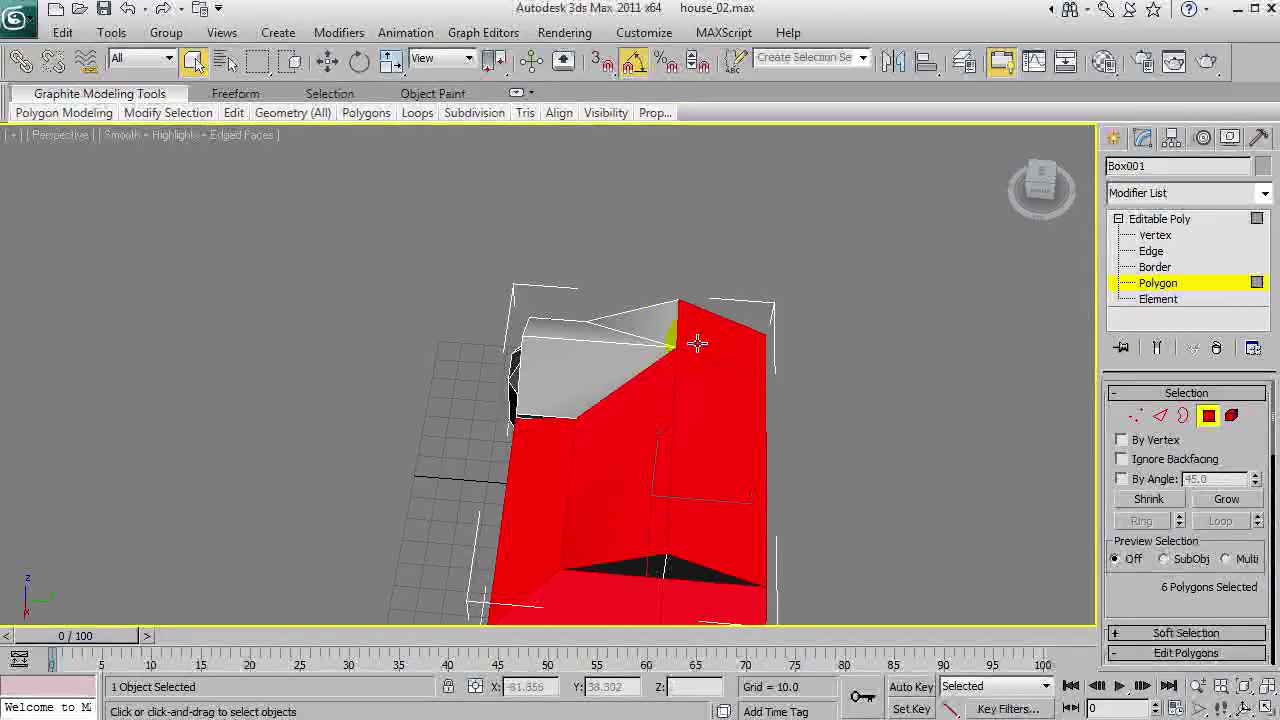
ctrl+click(631, 333)
alt+middle_drag(614, 334, 494, 430)
scroll(494, 430, up, 3)
ctrl+click(491, 474)
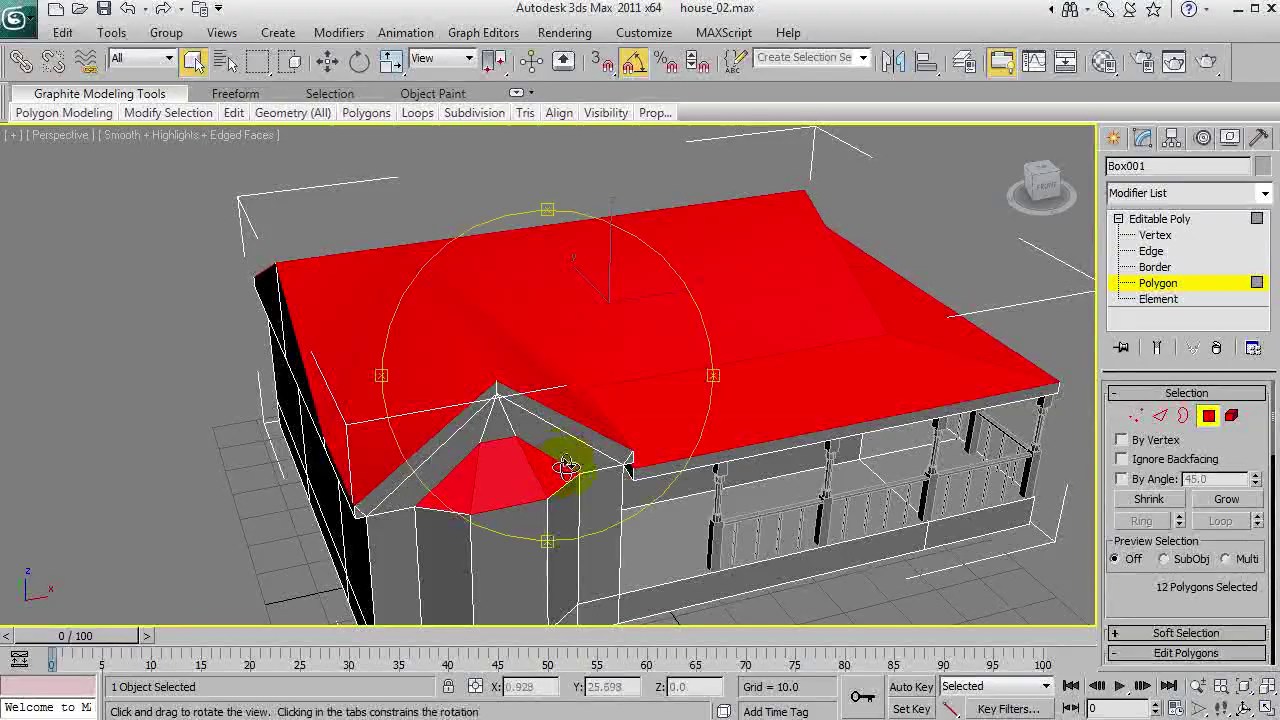
Select the four fascia polygons around the front gable and extrude them slightly outward.
alt+middle_drag(566, 466, 556, 338)
scroll(606, 395, up, 4)
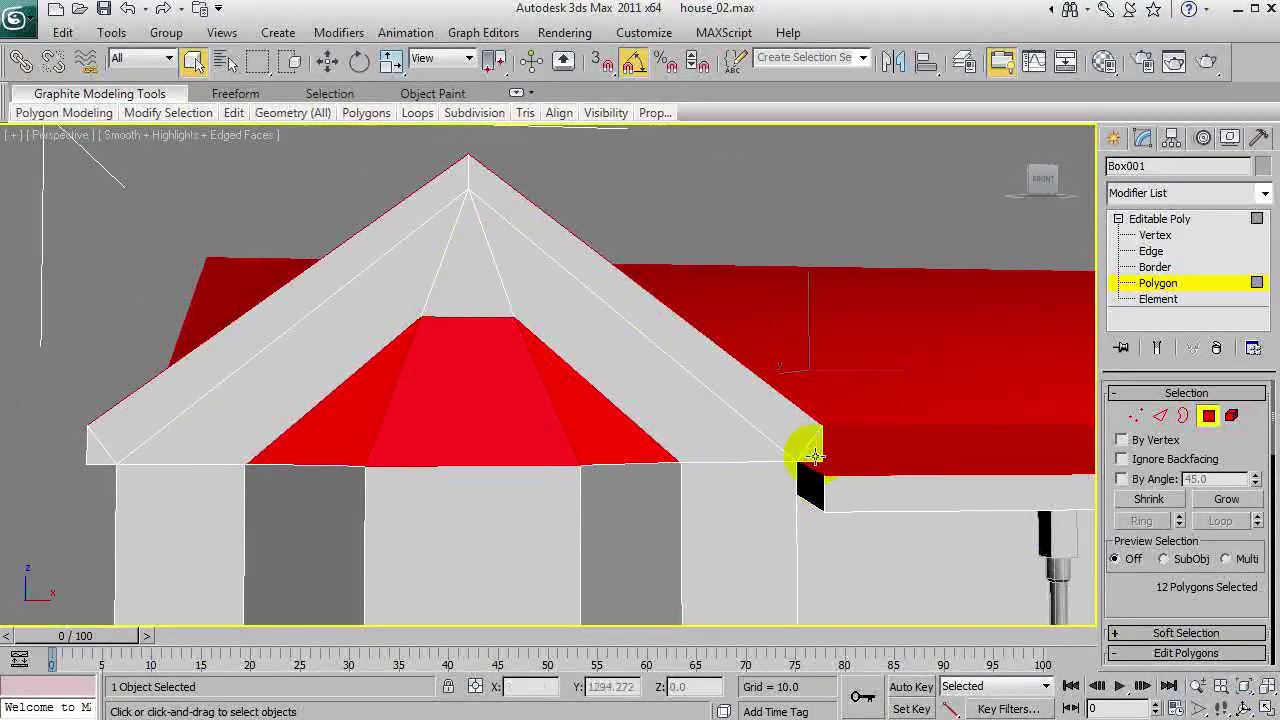
click(815, 456)
ctrl+click(777, 423)
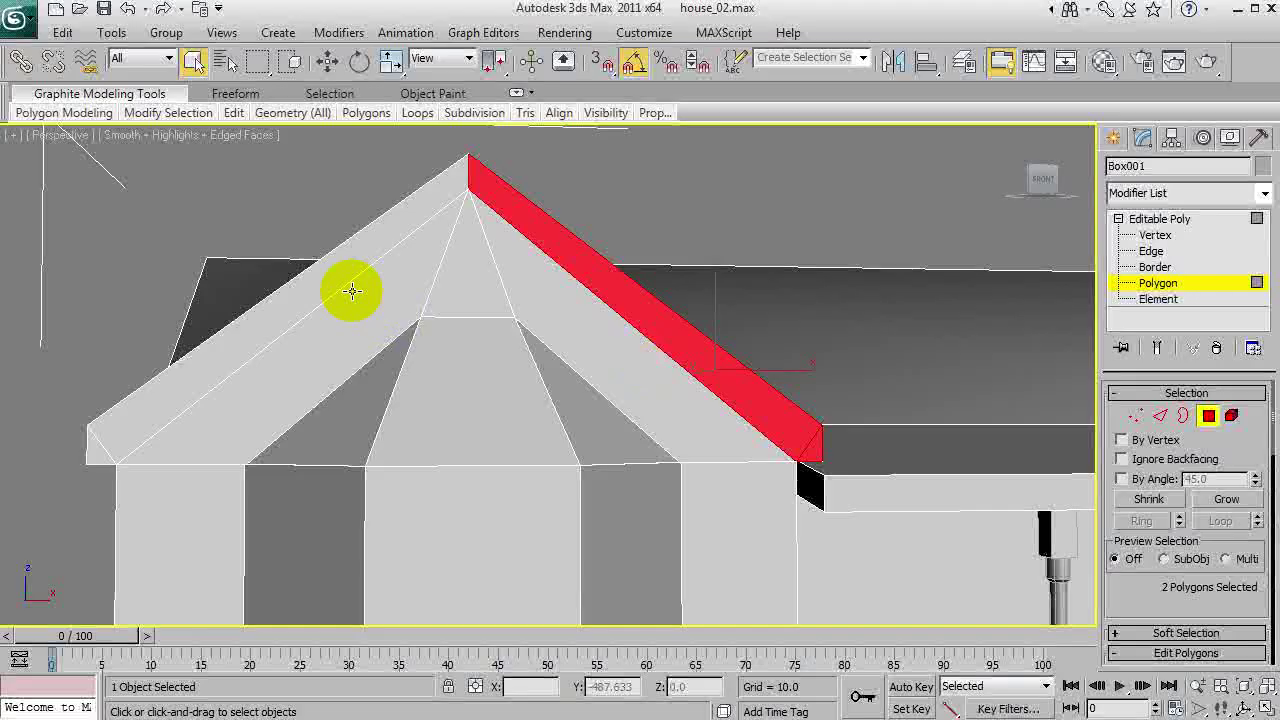
ctrl+click(119, 432)
alt+middle_drag(465, 420, 425, 440)
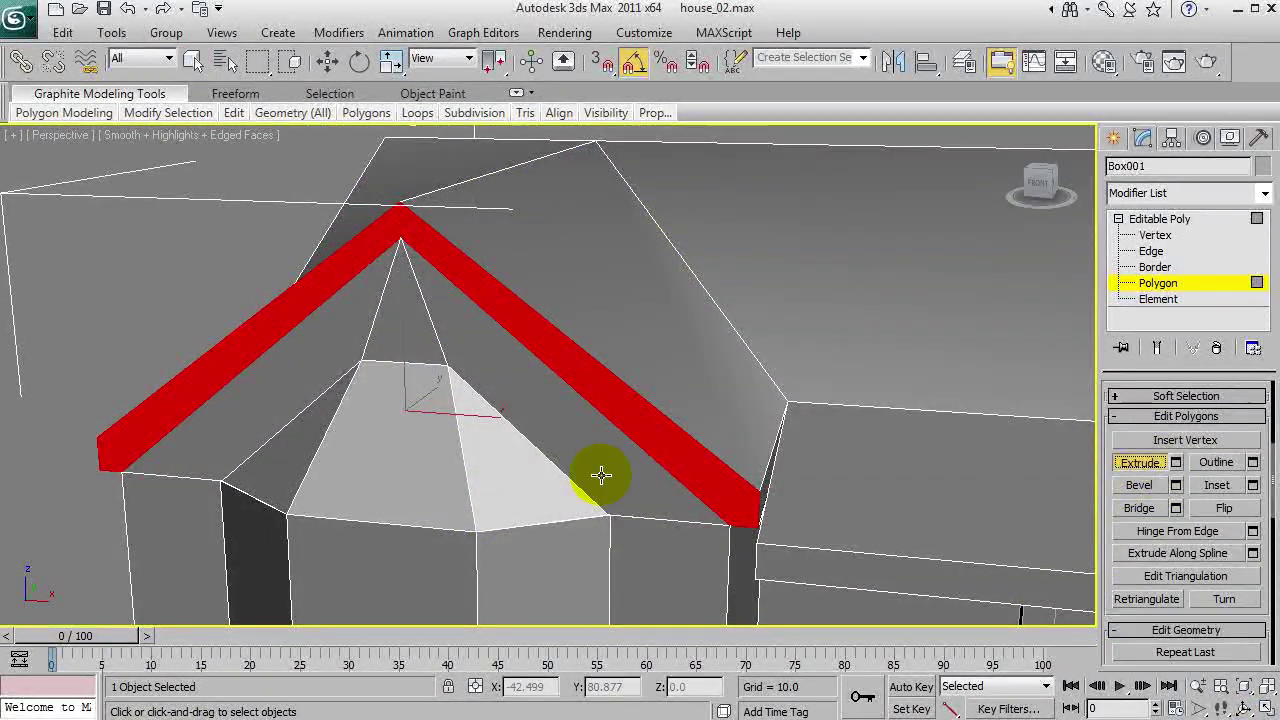
drag(686, 462, 690, 445)
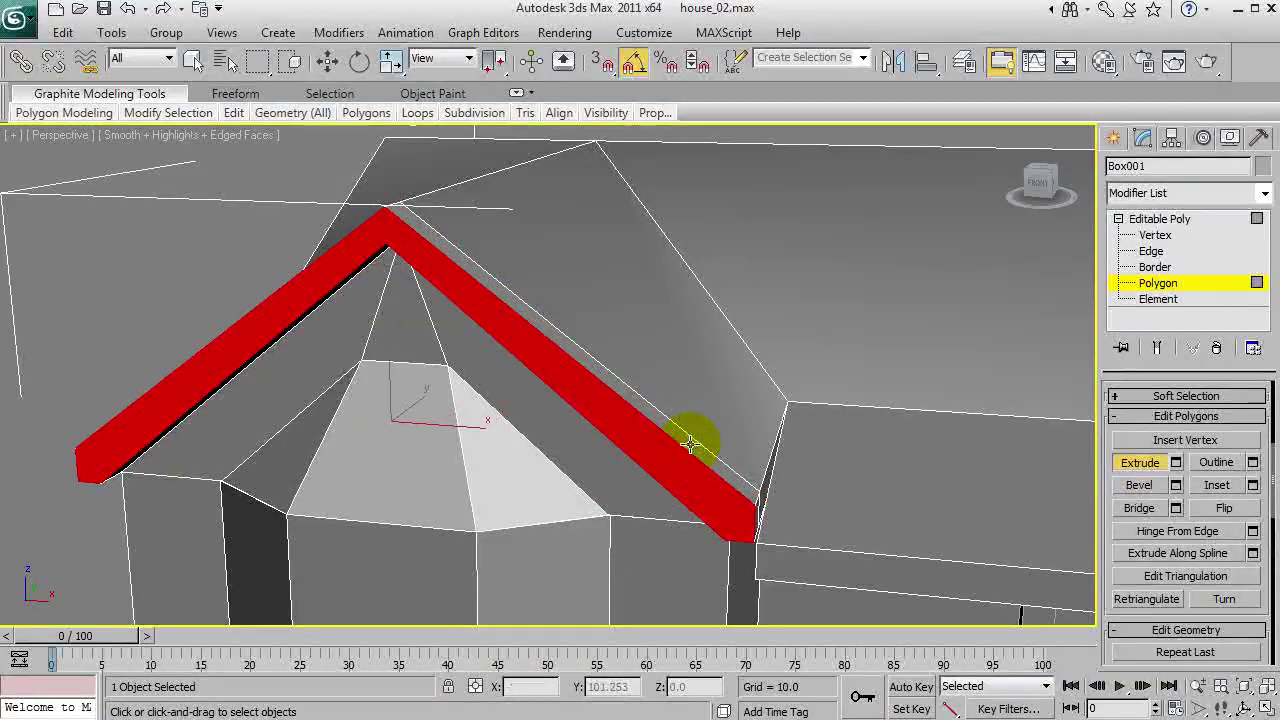
Shift the extruded fascia faces slightly along Y to adjust the depth of the gable trim.
alt+middle_drag(690, 445, 610, 285)
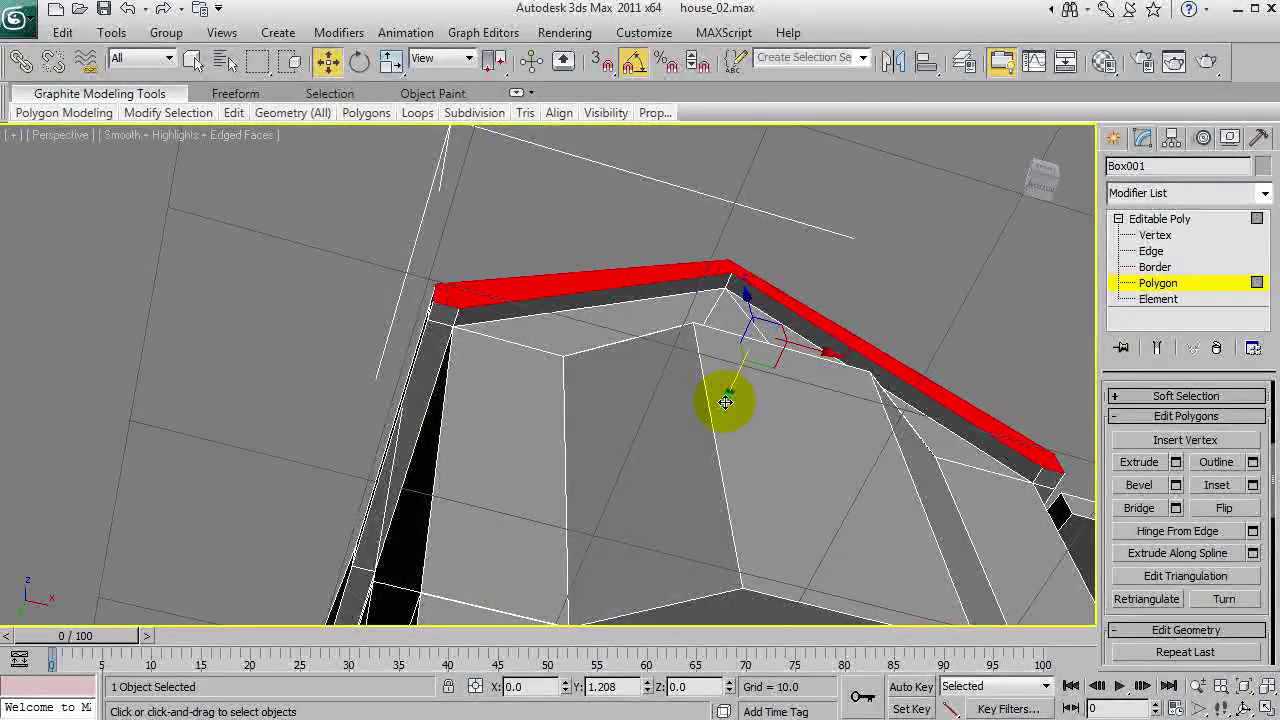
alt+middle_drag(646, 230, 550, 450)
scroll(691, 457, down, 4)
click(1173, 219)
Create a four-sided tube in front of the house with radii of about 11.4 and 14.7 and a height of about 1.7.
middle_drag(911, 383, 828, 252)
click(1114, 139)
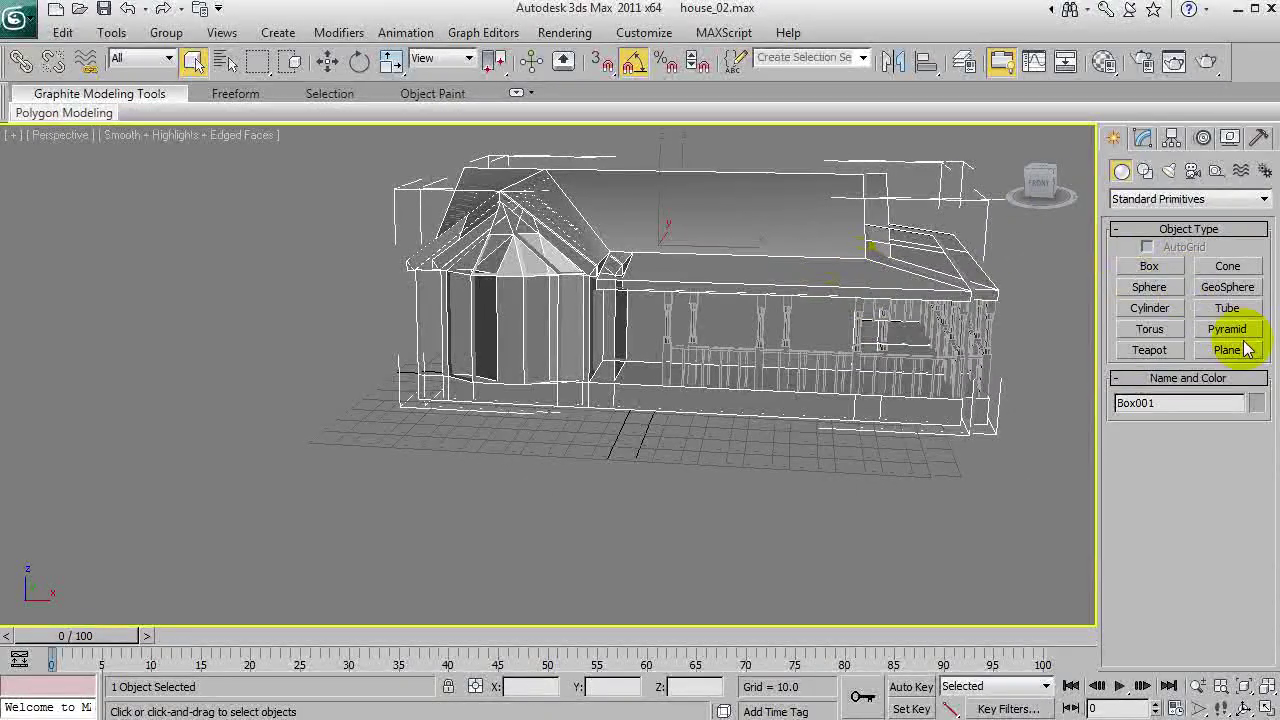
click(1229, 310)
scroll(1200, 490, down, 3)
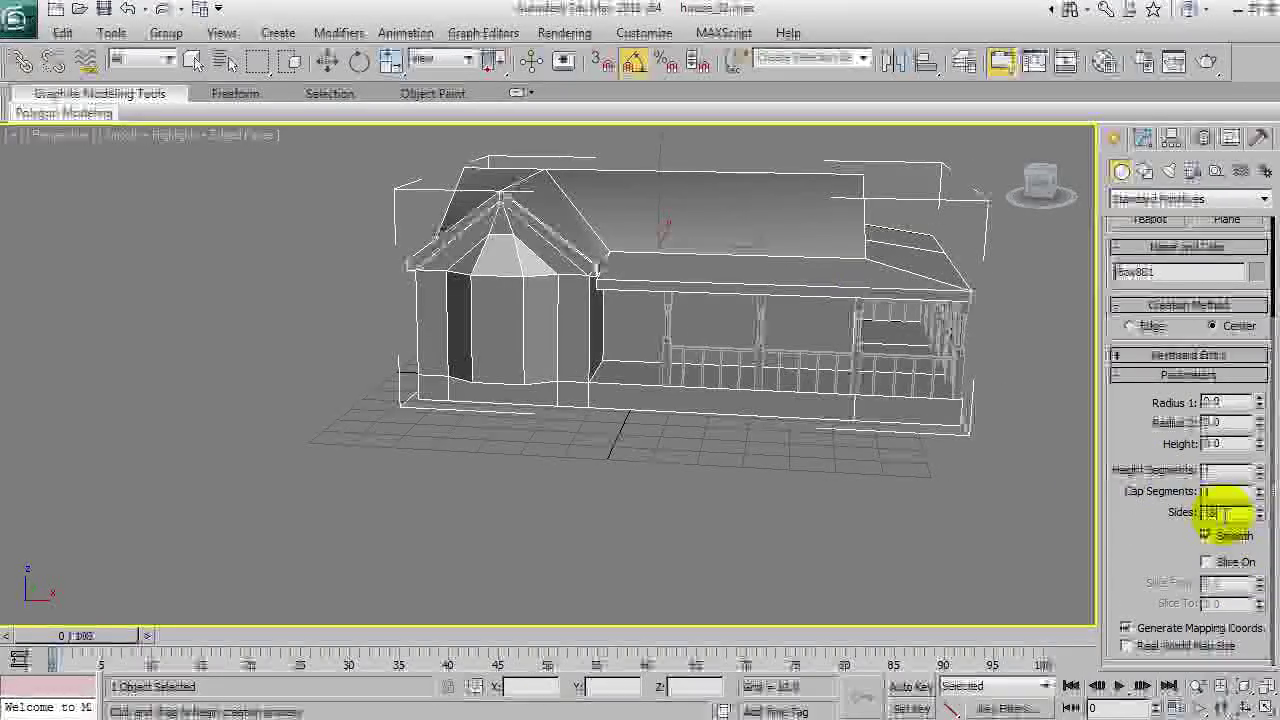
drag(1224, 514, 1051, 503)
text(4)
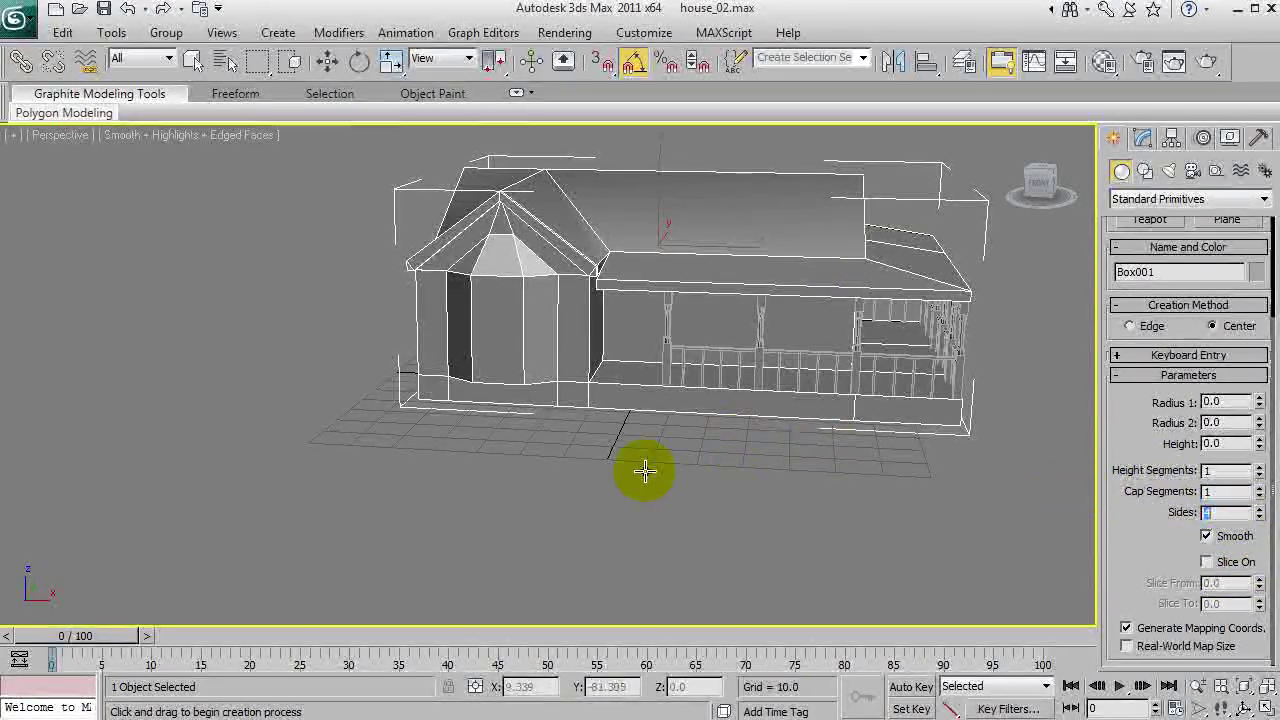
mouse_move(632, 498)
mouse_down()
mouse_move(648, 471)
mouse_move(642, 481)
mouse_up()
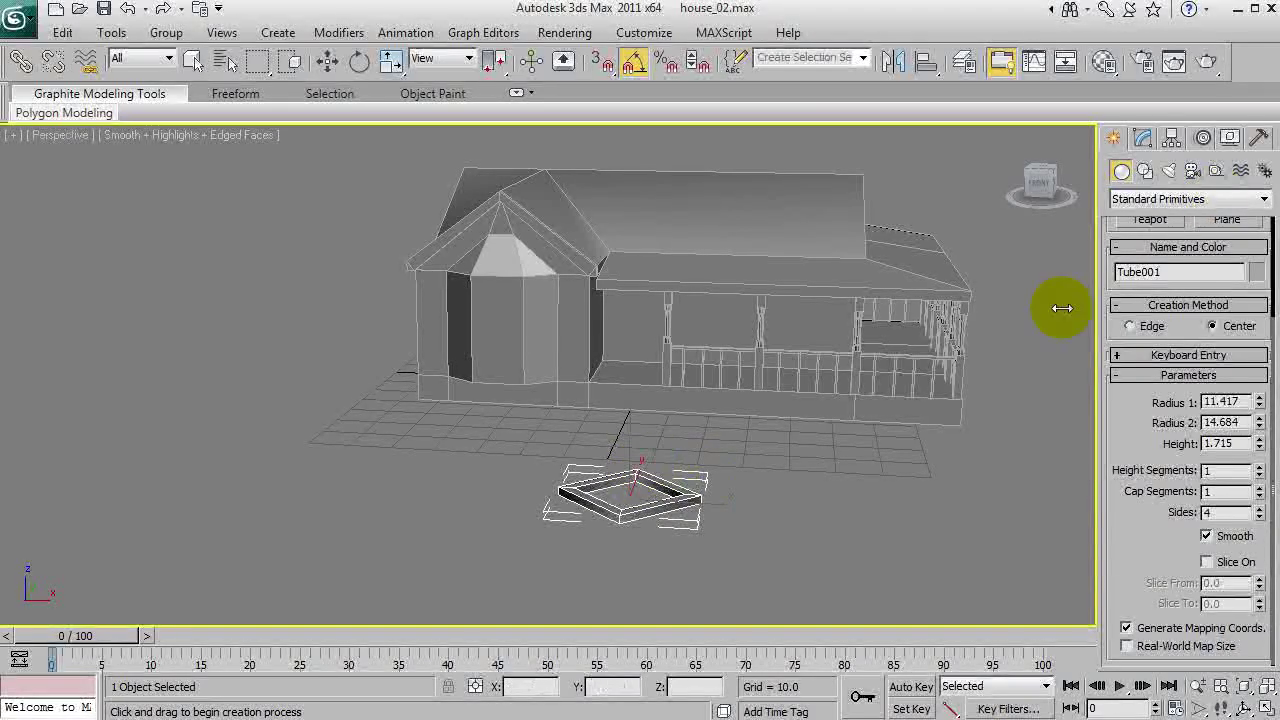
Convert the four-sided tube to an Editable Poly and open numeric rotation for all its vertices.
click(1142, 137)
right_click(1179, 223)
click(1212, 289)
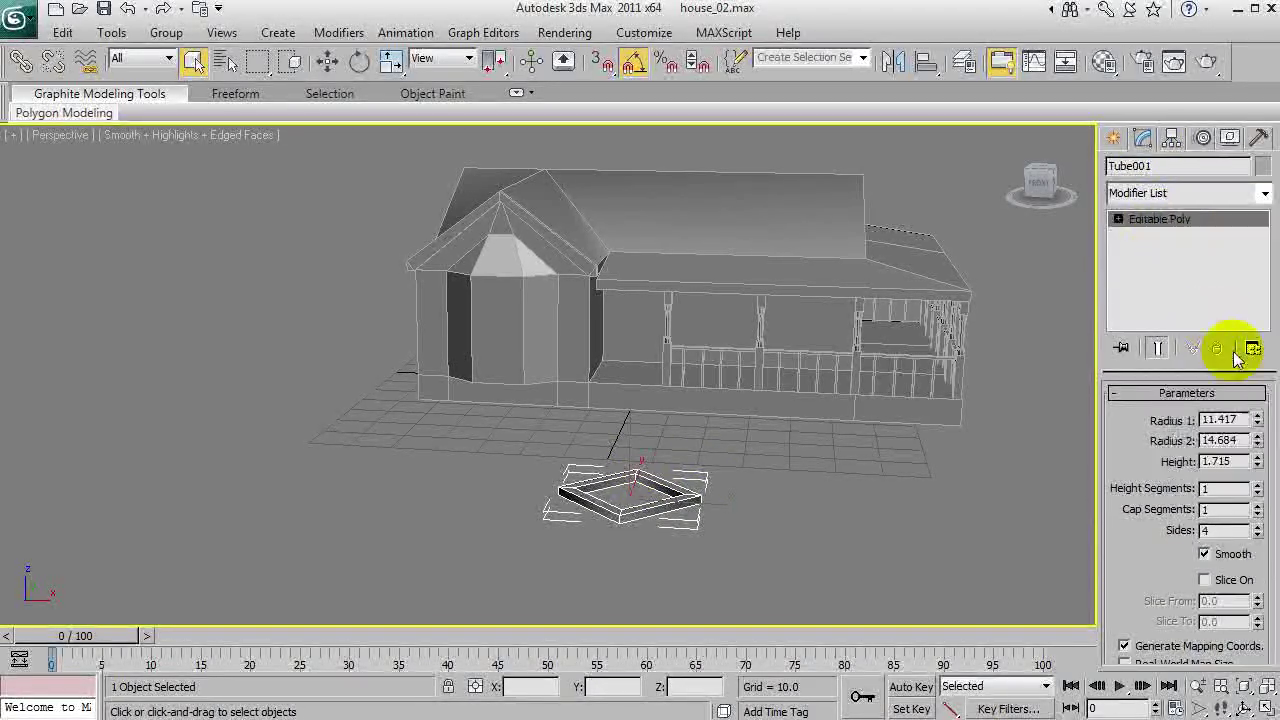
click(1118, 218)
click(1155, 234)
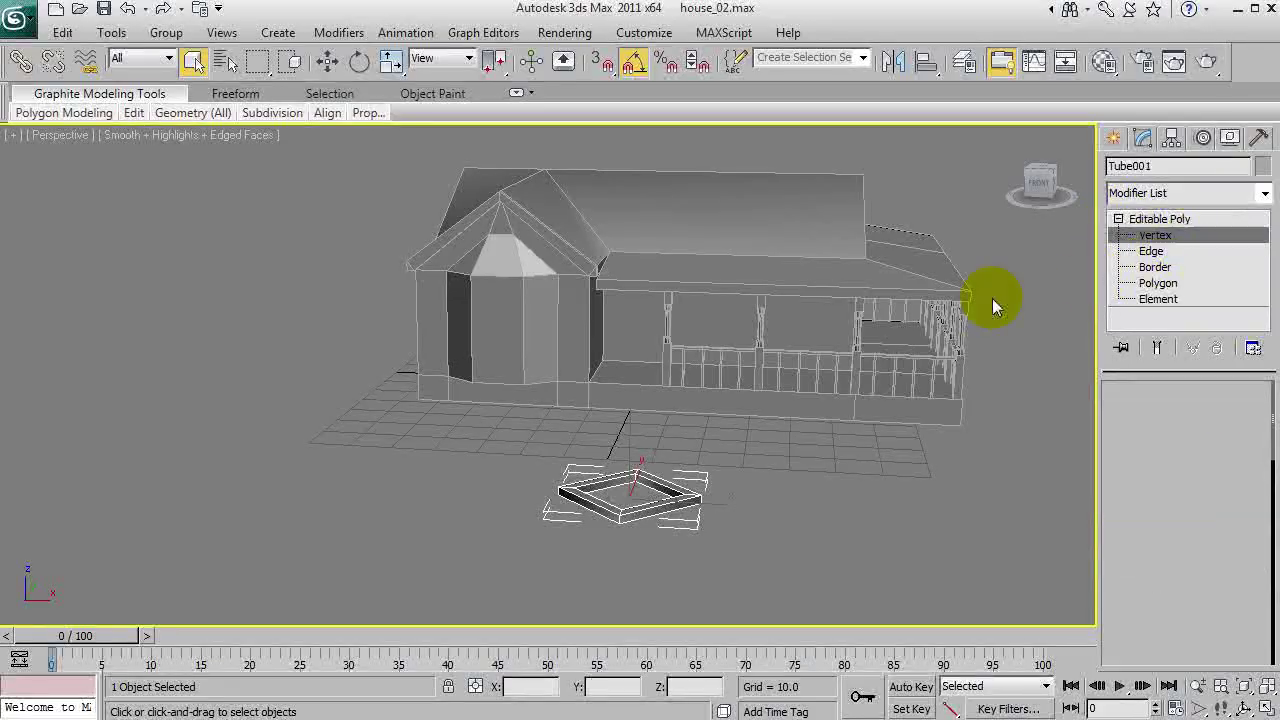
right_click(359, 62)
Try rotating all the tube's vertices 45 degrees about Y, and undo the rotation.
double_click(760, 242)
text(45)
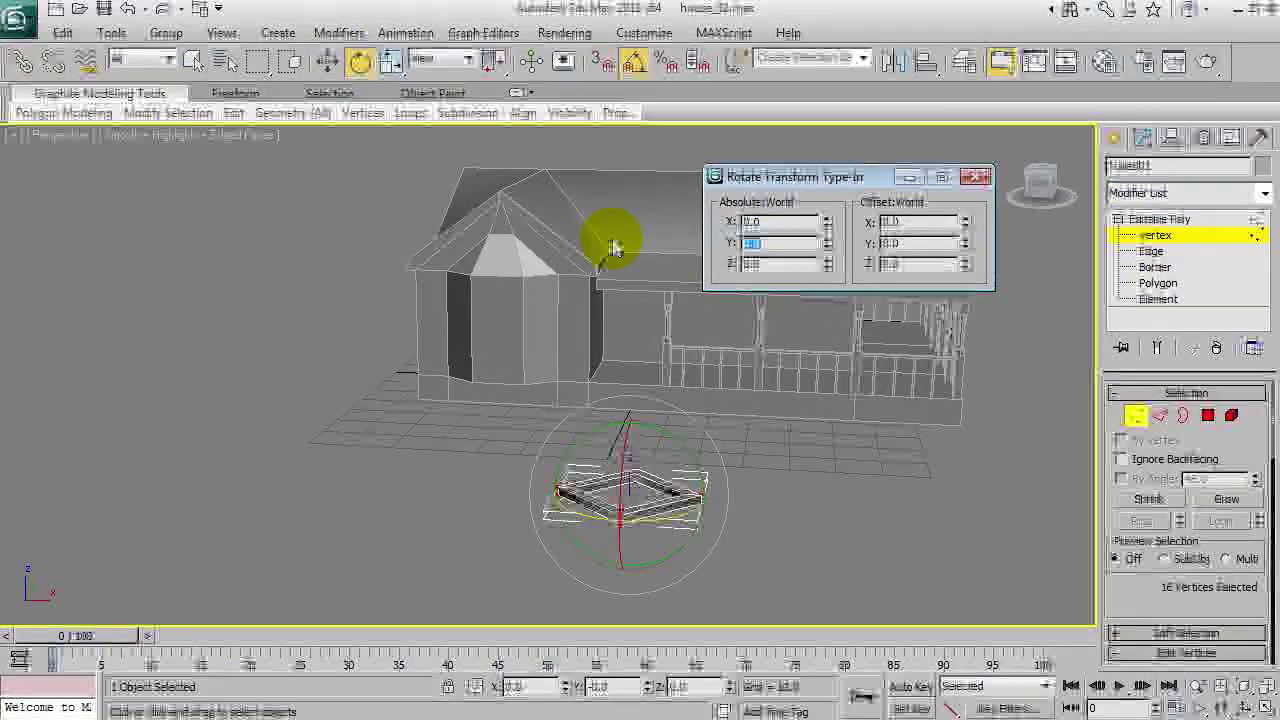
key(Return)
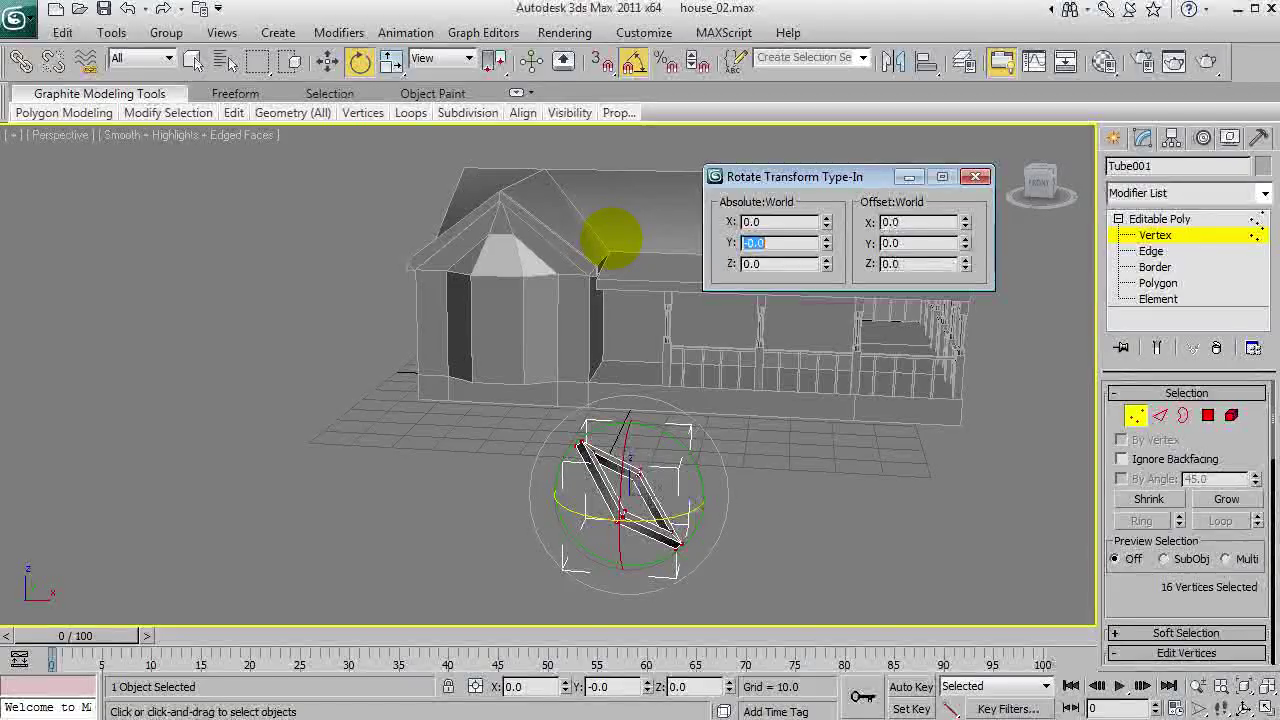
click(768, 431)
key(ctrl+z)
key(ctrl+z)
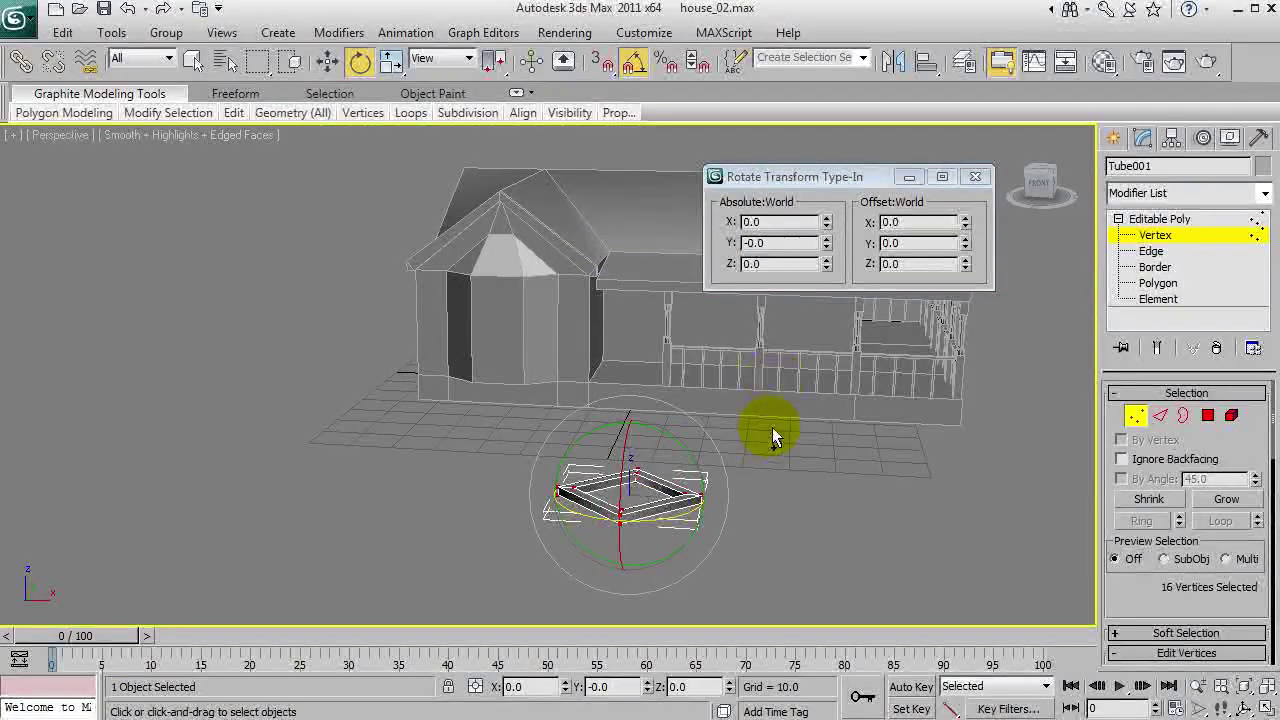
Rotate all the tube's vertices 45 degrees about Z to square the frame with the house.
drag(770, 265, 623, 265)
text(45)
key(Return)
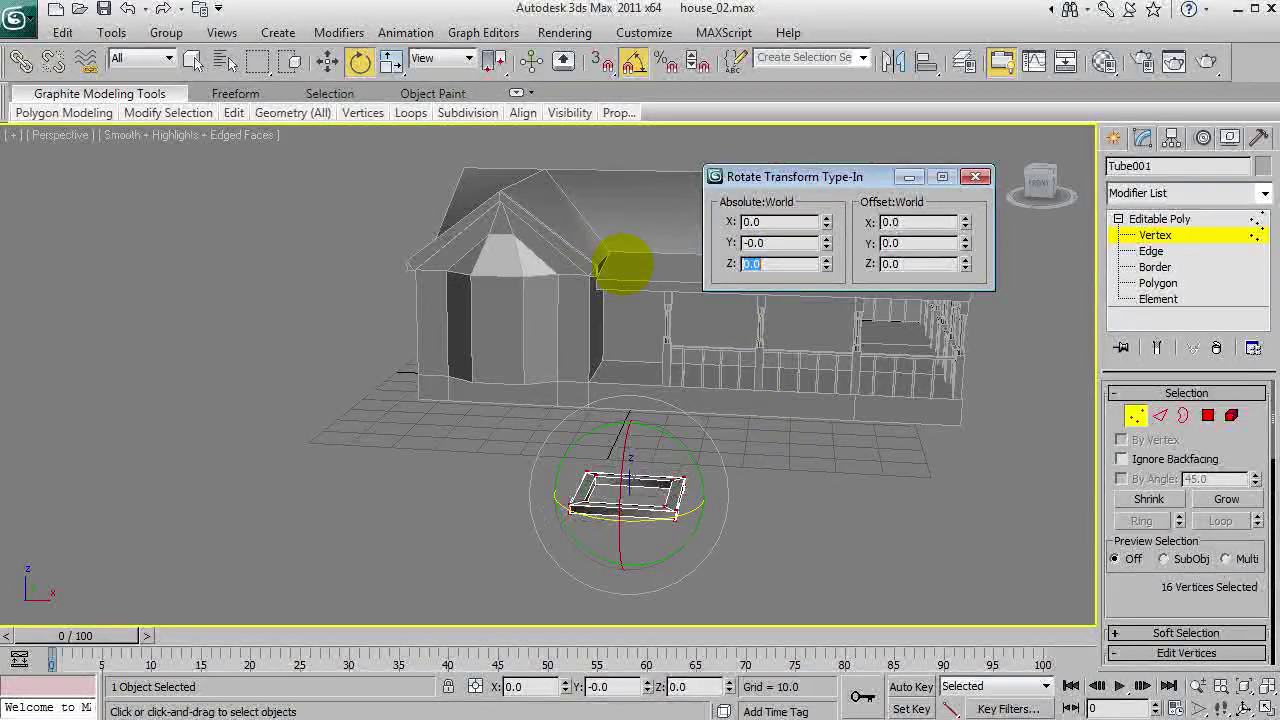
click(975, 177)
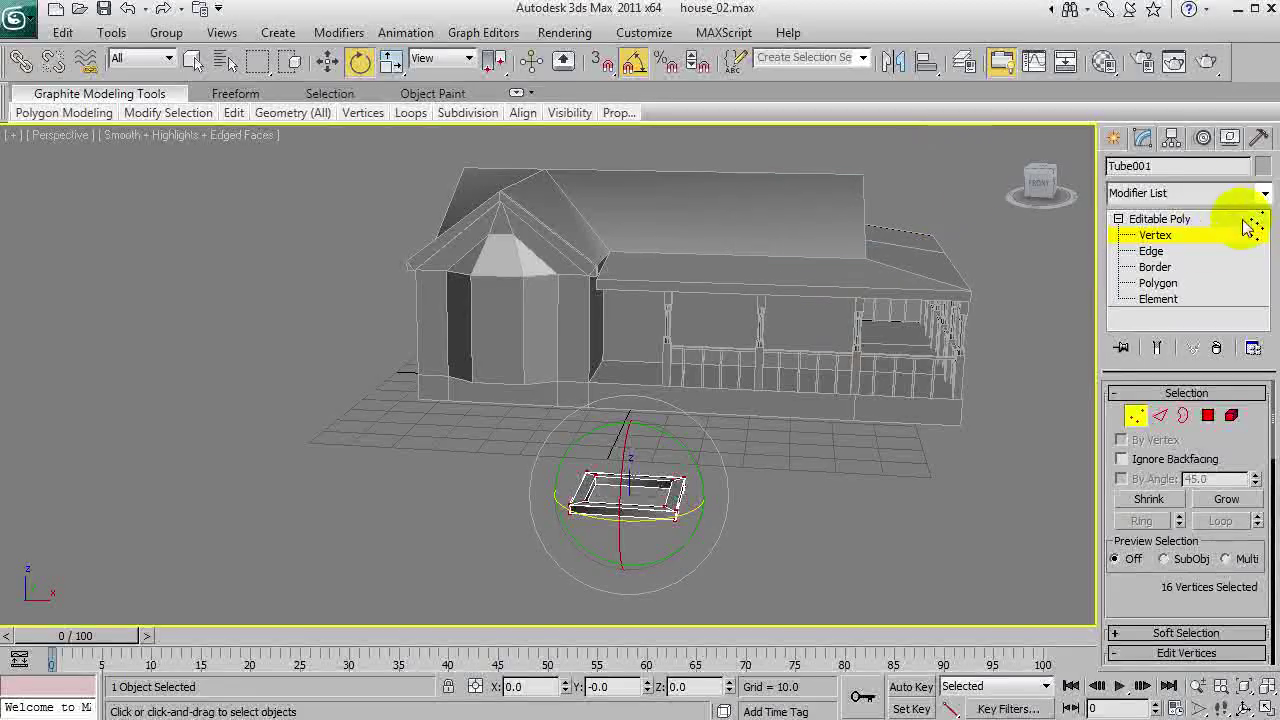
click(1185, 222)
Rotate the square frame upright to face the front and raise it above the ground before the house.
drag(609, 449, 621, 304)
key(w)
key(ctrl+r)
drag(667, 345, 563, 389)
key(z)
scroll(603, 354, down, 5)
key(r)
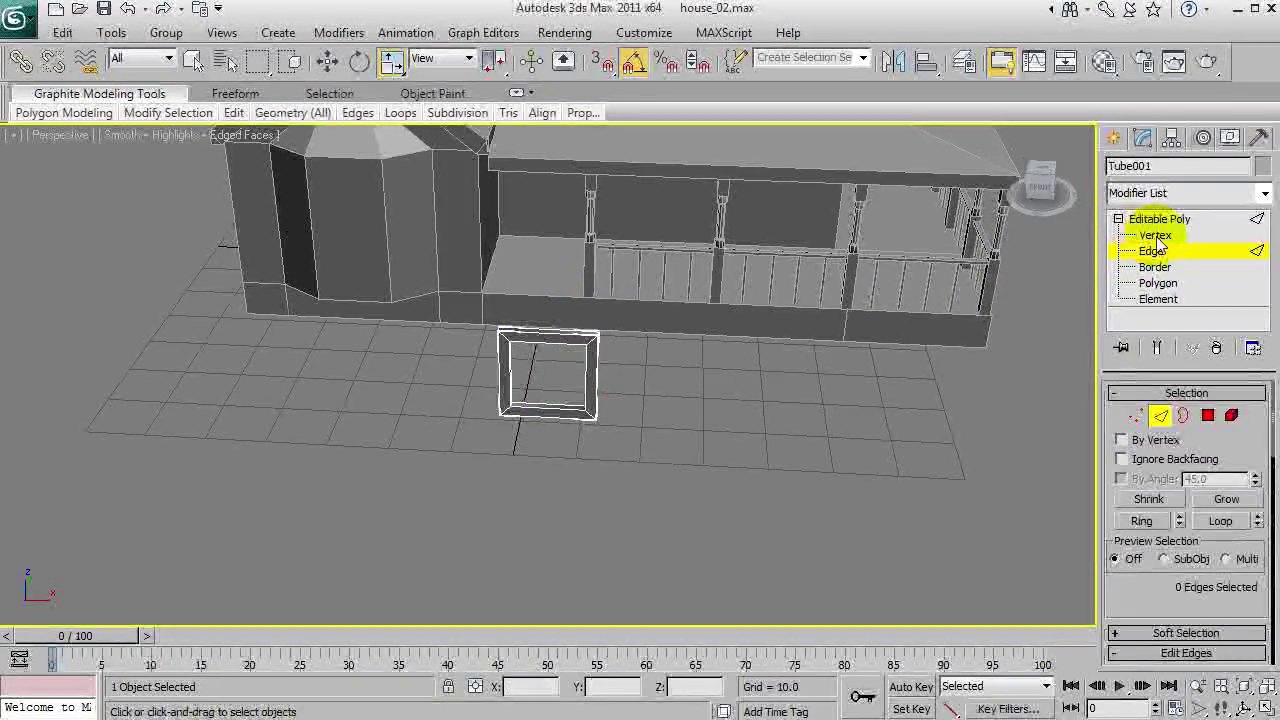
Try to stretch the upright frame vertically by scaling all its vertices along Z.
key(ctrl+r)
drag(641, 375, 566, 393)
key(z)
scroll(560, 349, down, 5)
alt+middle_drag(565, 392, 474, 392)
key(w)
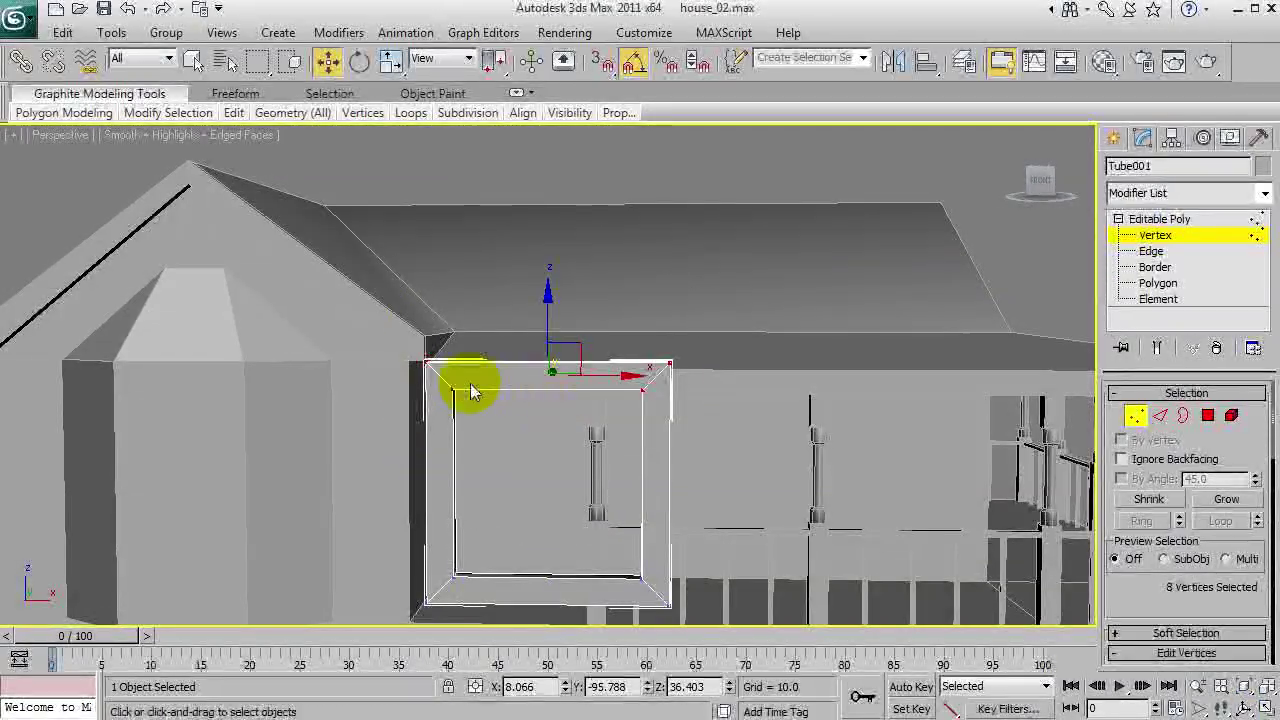
alt+middle_drag(563, 375, 543, 354)
key(q)
key(ctrl+a)
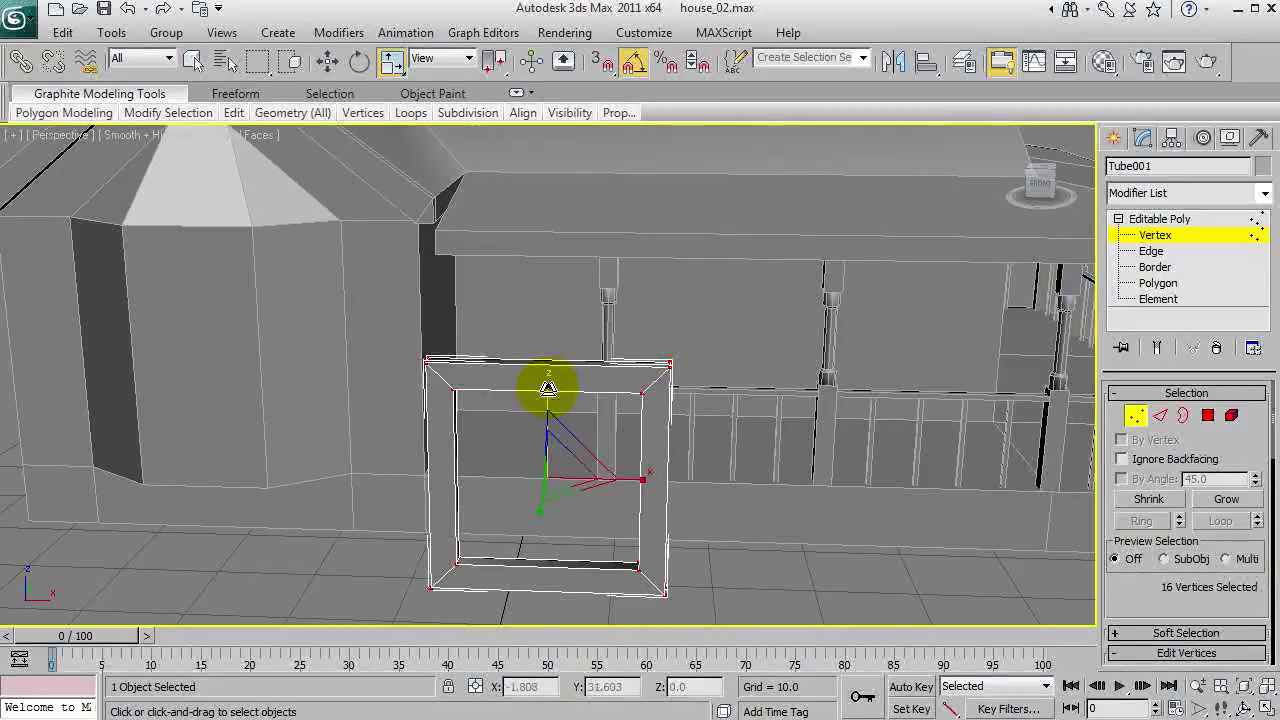
drag(548, 388, 553, 333)
Make the frame taller by raising its eight upper vertices to a Z of about 45.4, and lower them by about 1.7.
drag(463, 238, 583, 400)
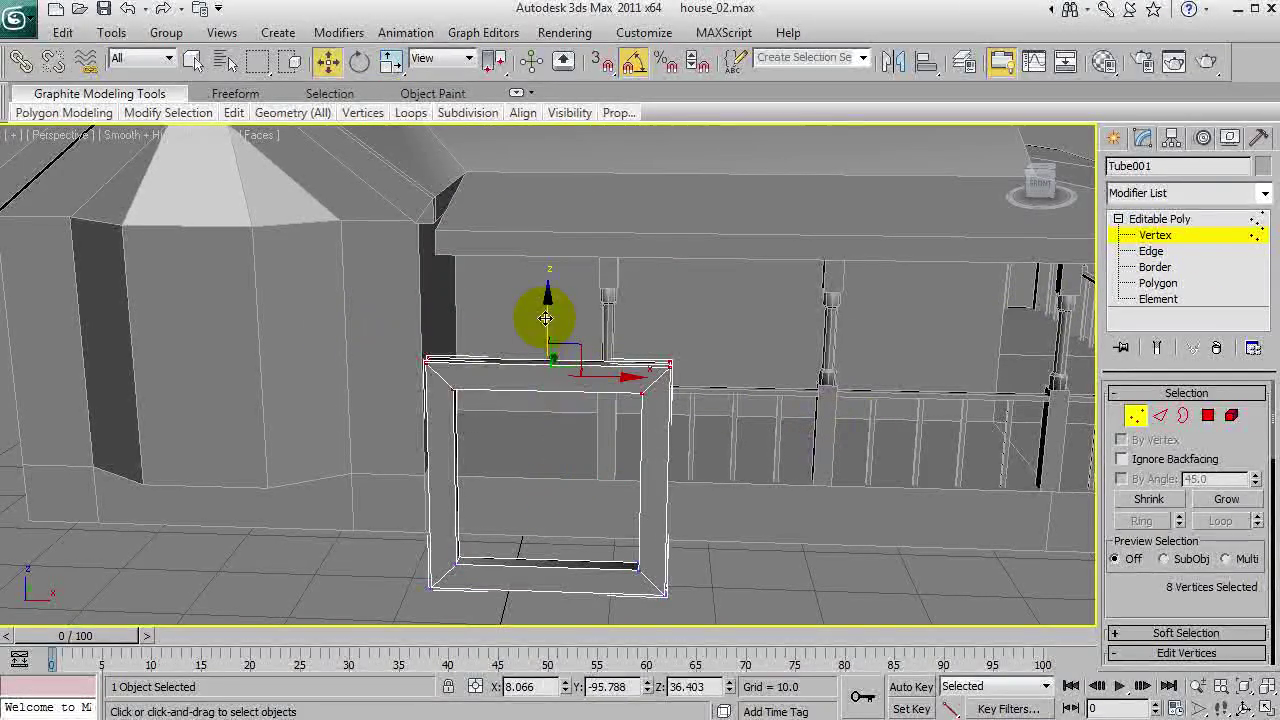
drag(548, 269, 546, 142)
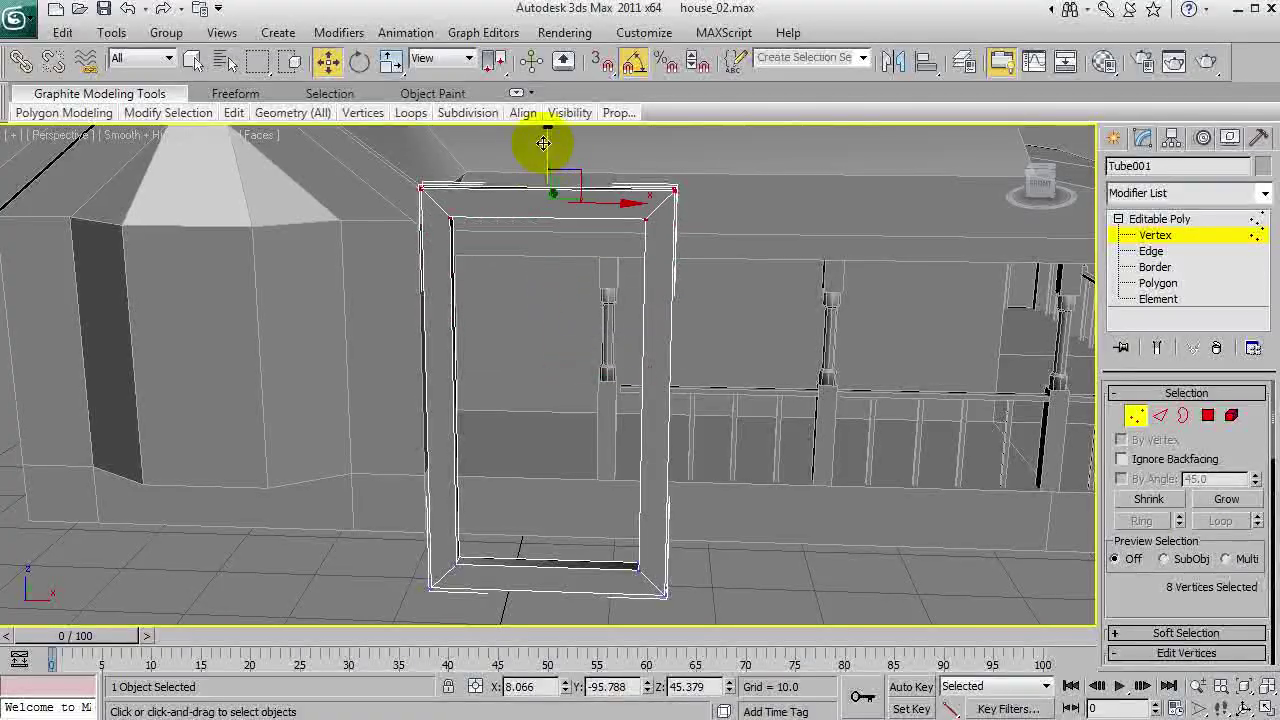
mouse_move(604, 397)
alt+middle_down()
mouse_move(643, 392)
mouse_move(560, 371)
mouse_move(609, 391)
mouse_move(580, 380)
mouse_move(595, 395)
alt+middle_up()
key(w)
drag(543, 200, 549, 226)
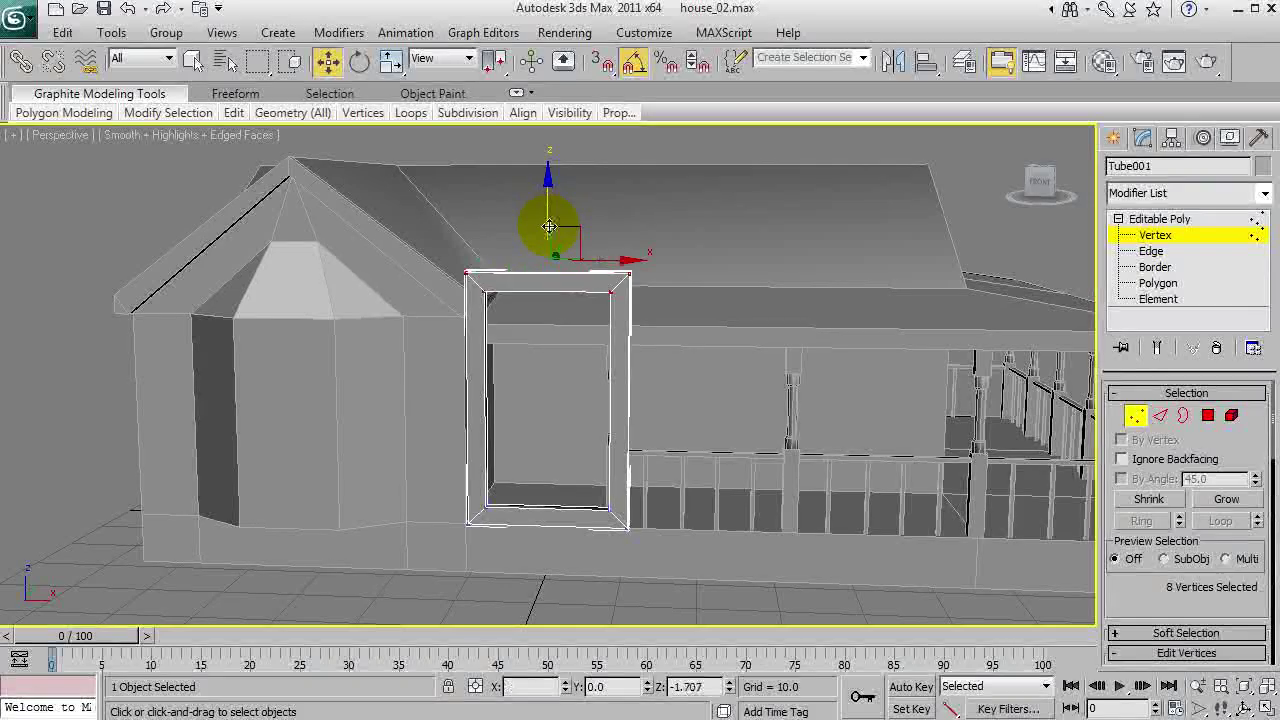
click(631, 545)
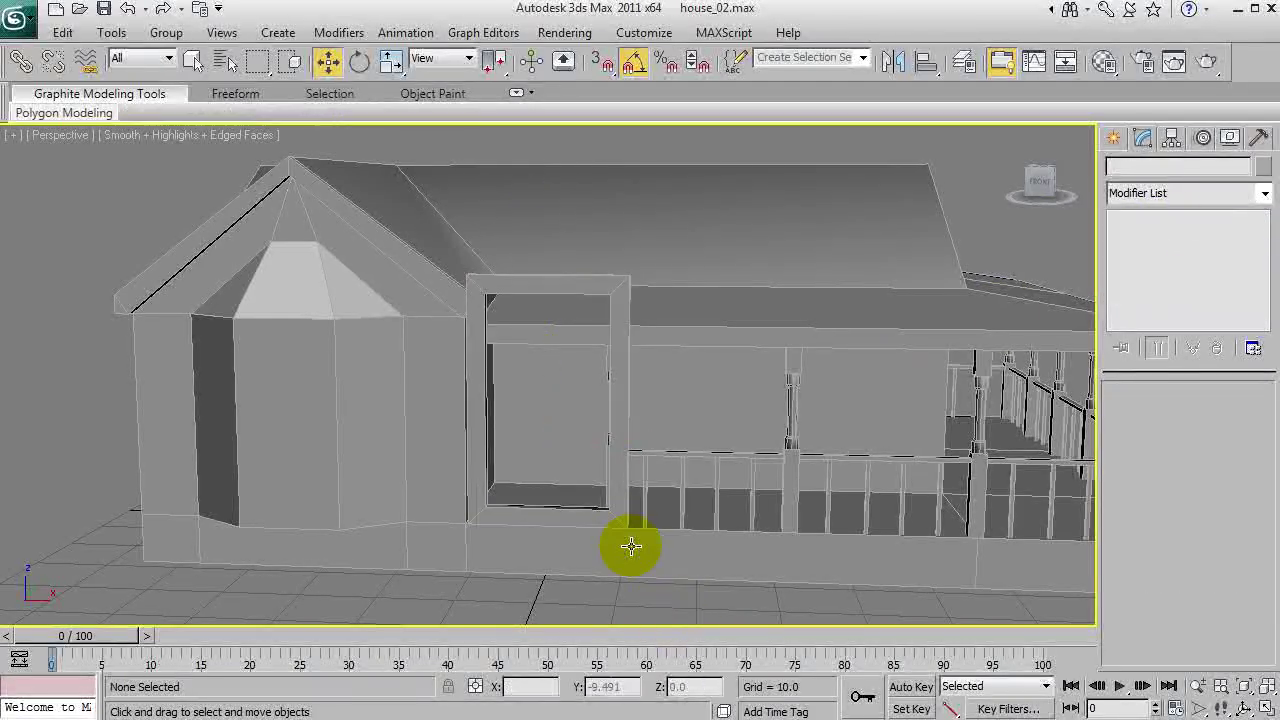
Clone the upright frame as a smaller copy scaled to about 46.7 percent inside its opening.
click(611, 521)
key(r)
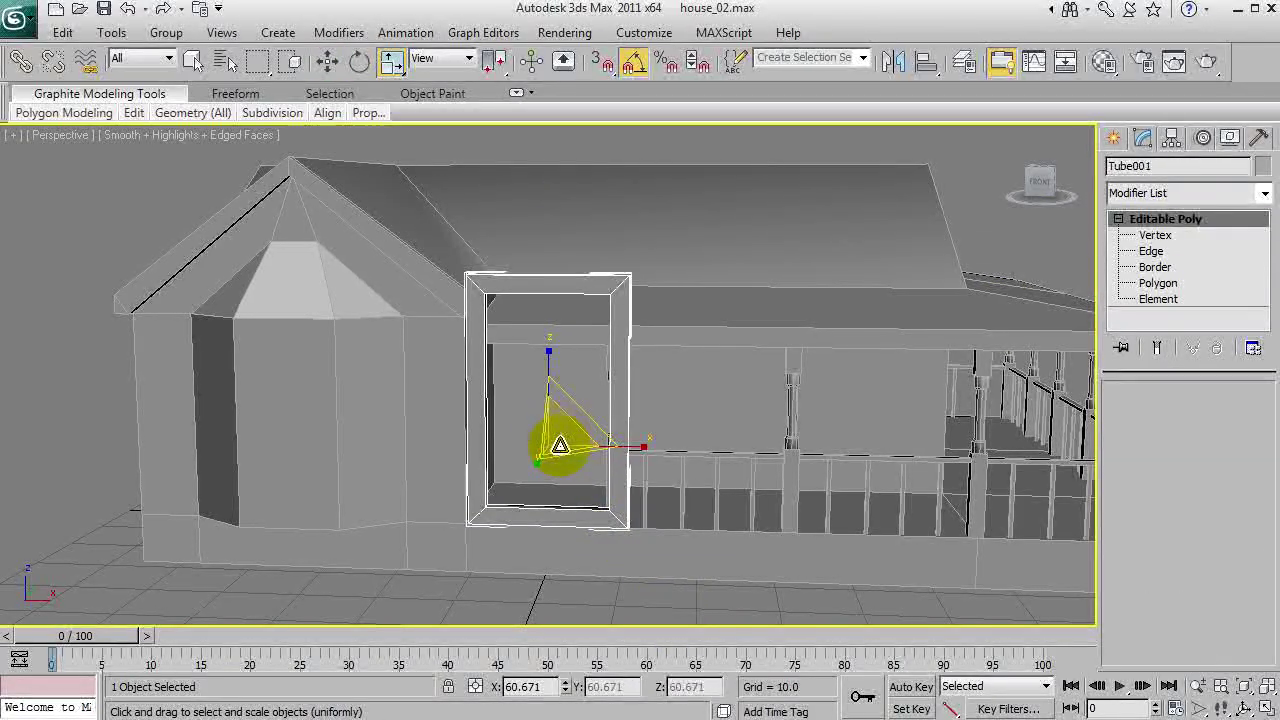
shift+drag(560, 445, 566, 464)
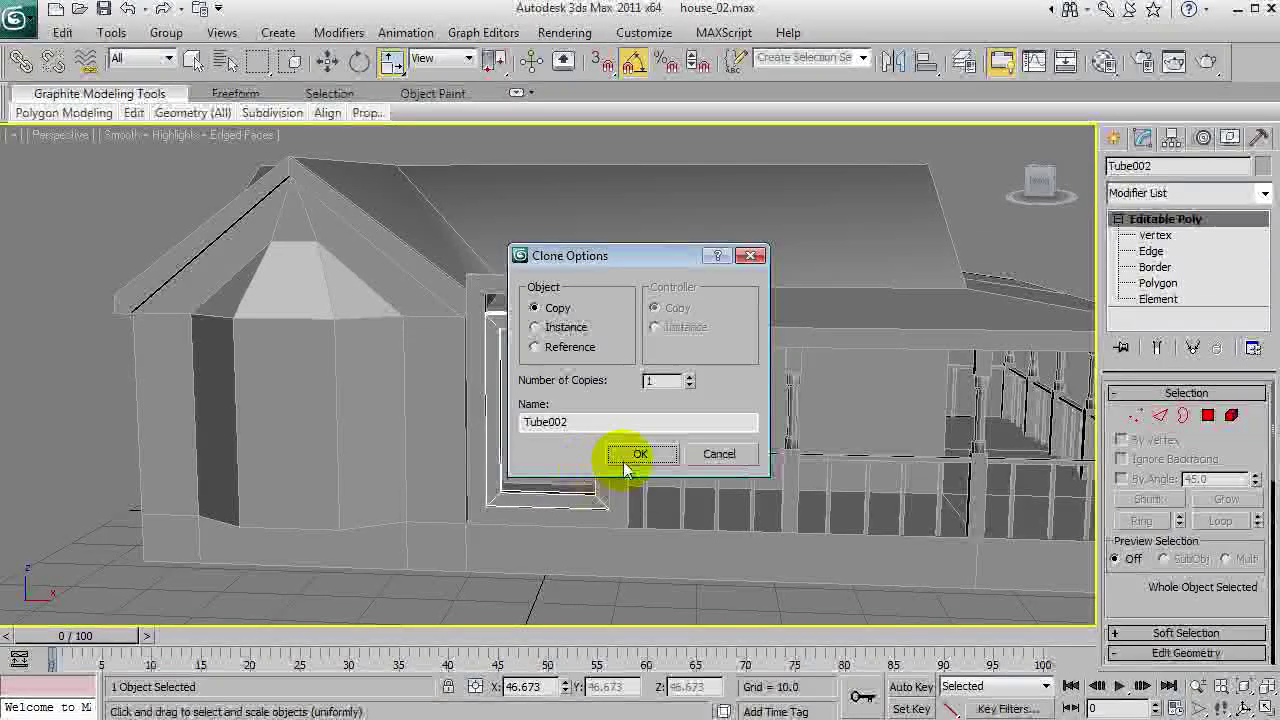
click(638, 456)
Enlarge the inner frame by 102 percent in width and height in the front view to fit the outer frame's opening.
key(z)
key(F3)
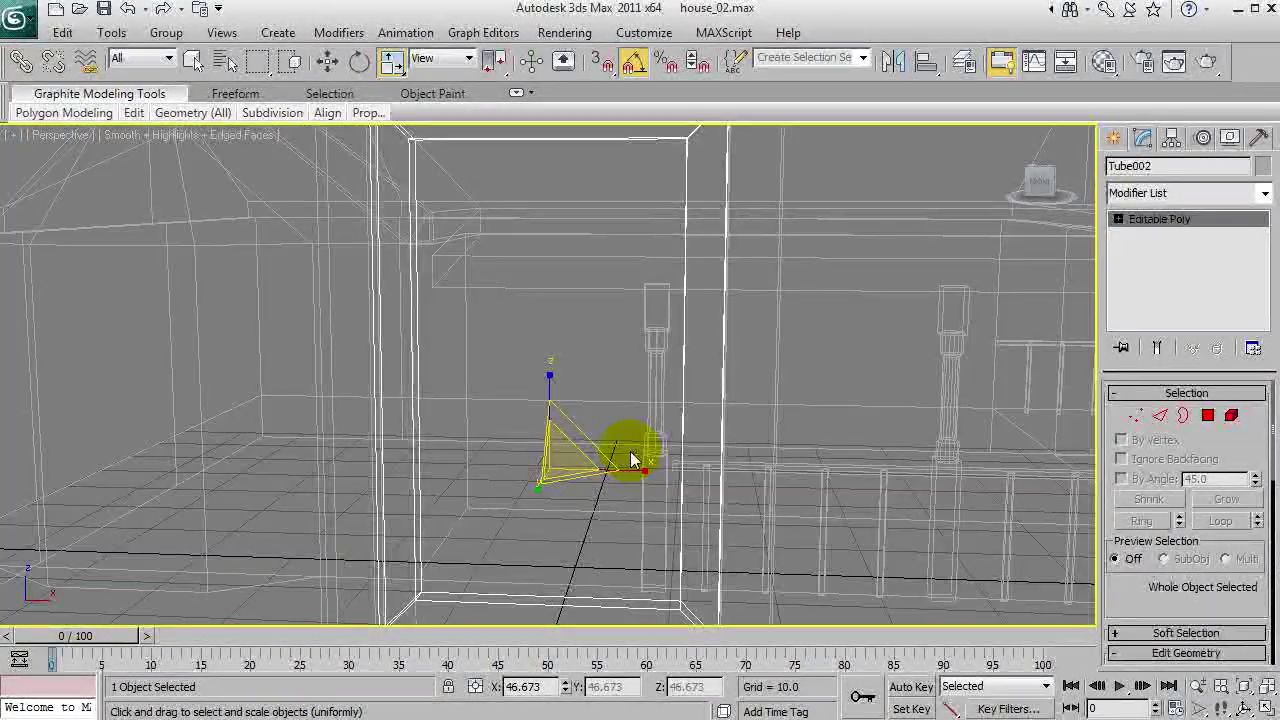
key(f)
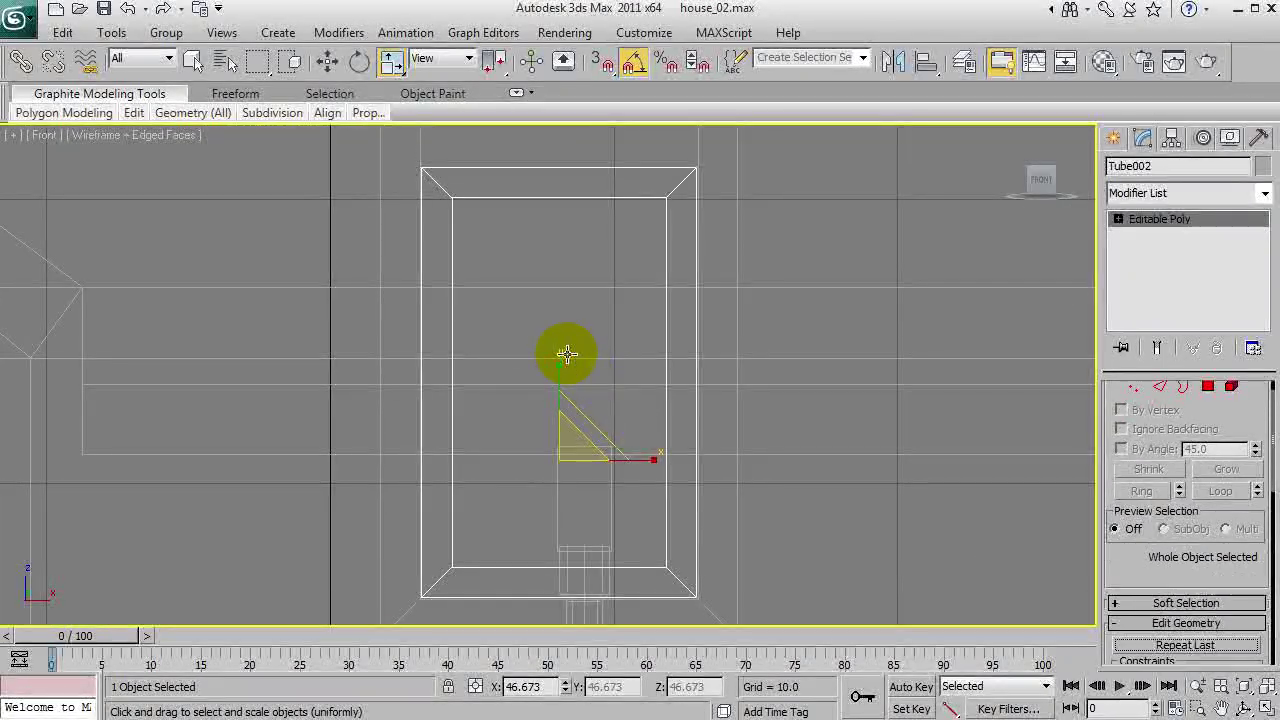
middle_drag(566, 354, 567, 416)
drag(607, 498, 610, 499)
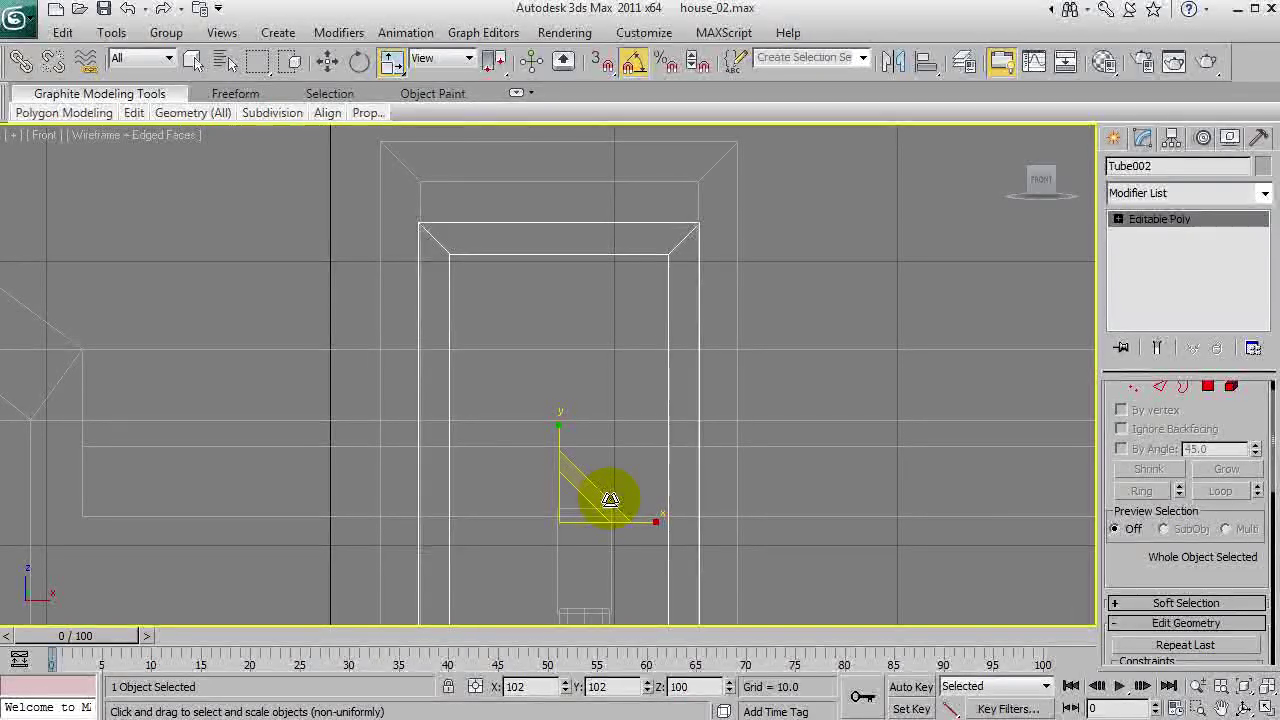
middle_drag(630, 503, 592, 303)
middle_drag(565, 389, 588, 363)
scroll(590, 365, up, 3)
scroll(613, 408, up, 1)
middle_drag(615, 410, 530, 393)
scroll(530, 395, down, 1)
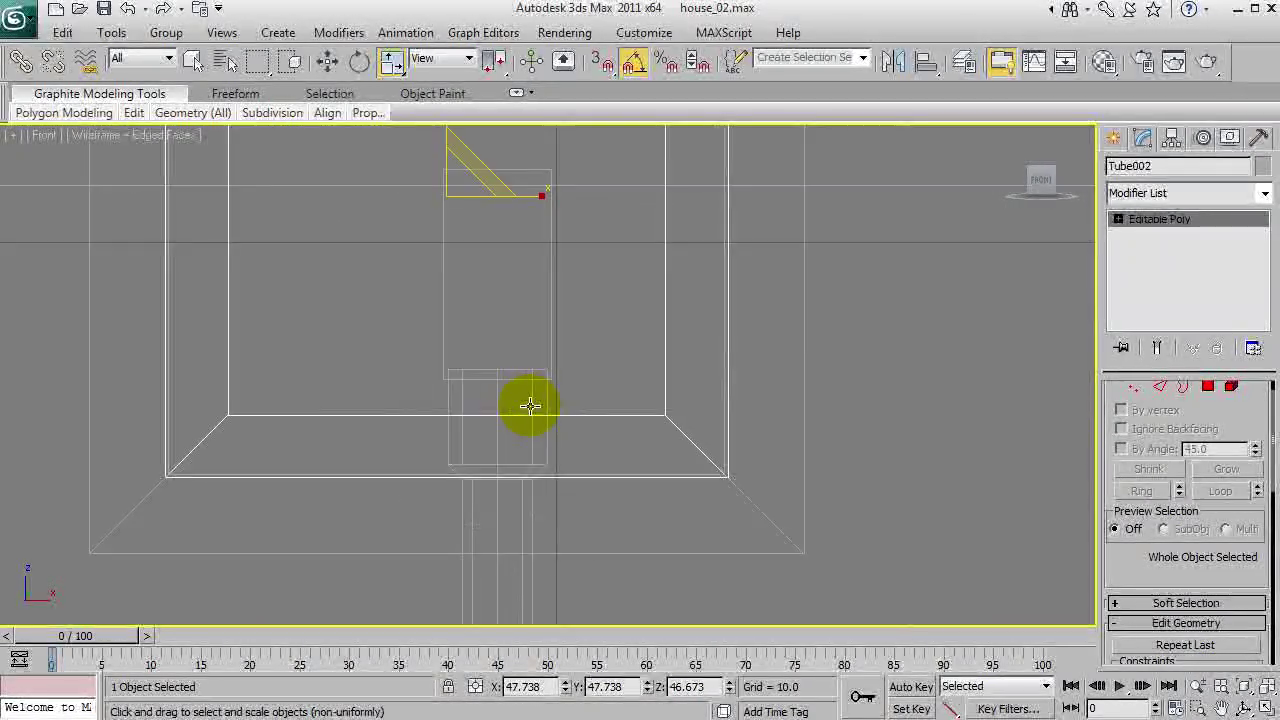
scroll(545, 352, down, 1)
middle_drag(546, 350, 558, 421)
scroll(558, 420, down, 4)
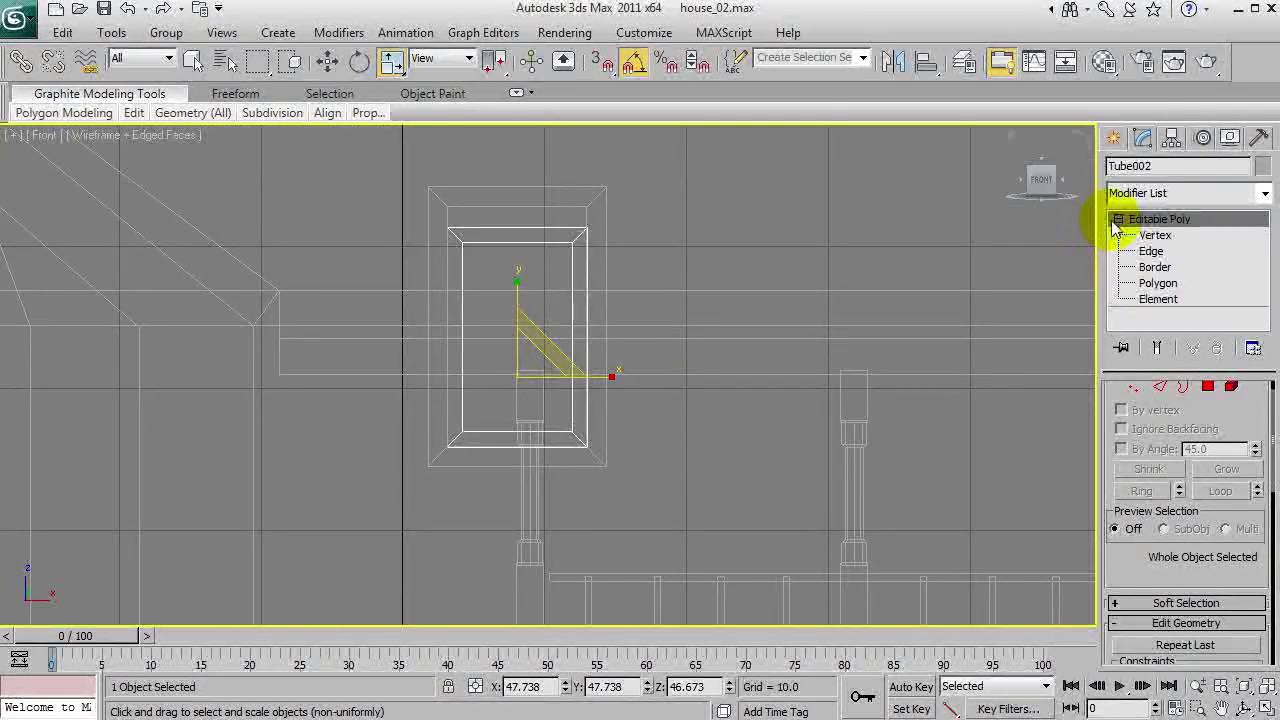
Lower the inner frame's eight upper vertices to a Z of about 34.7 to form a half-height sash.
drag(421, 216, 630, 267)
key(w)
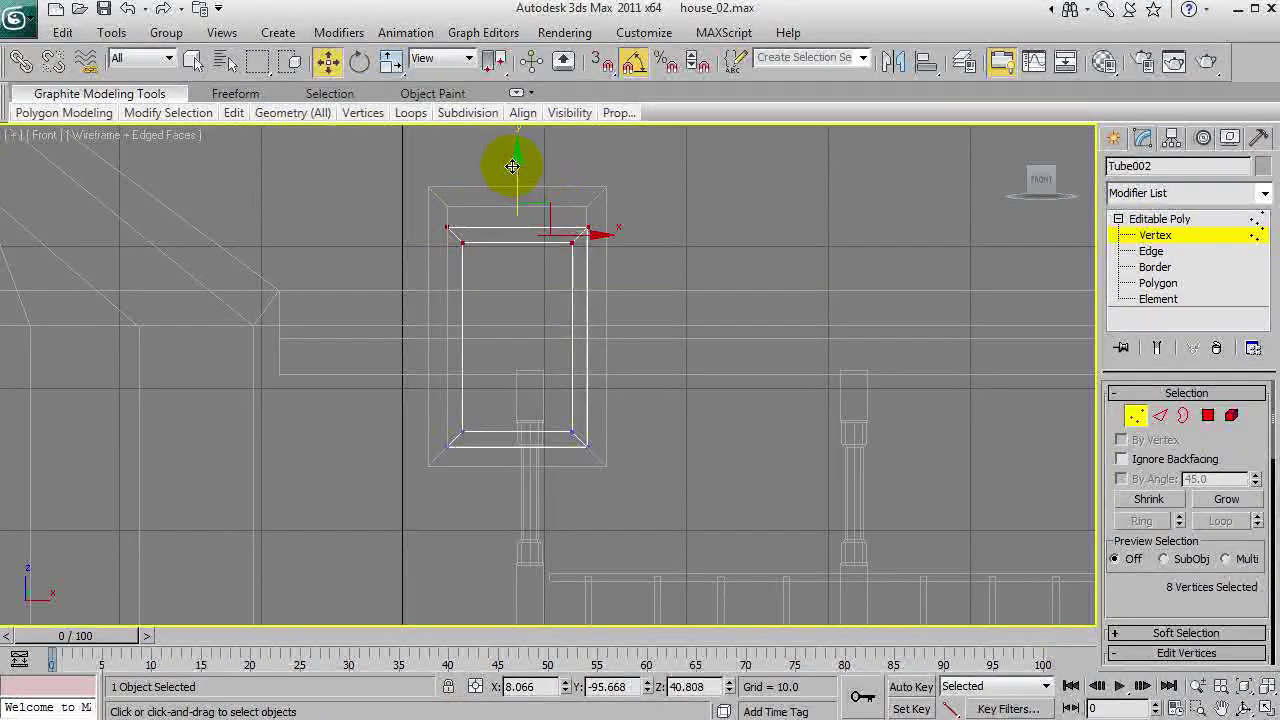
drag(516, 163, 539, 255)
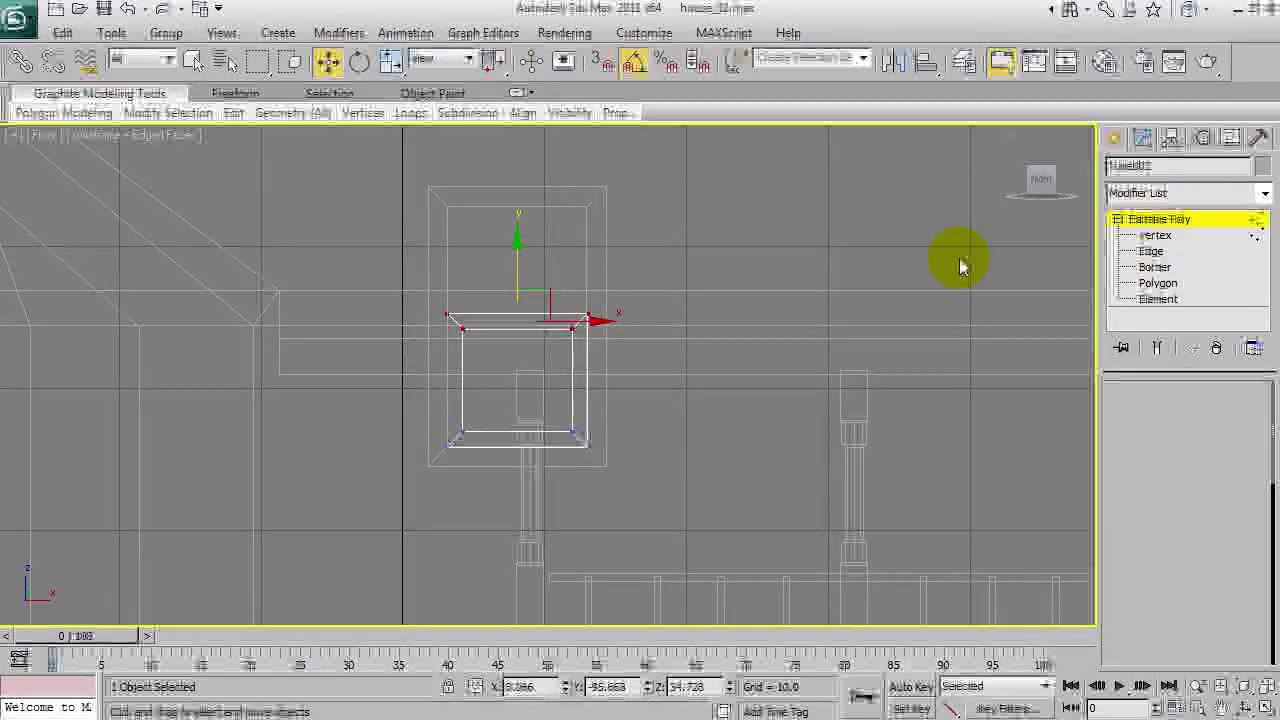
Copy the half-height sash upward to a Z of about 38.5 to fill the window's upper half.
key(1)
click(524, 336)
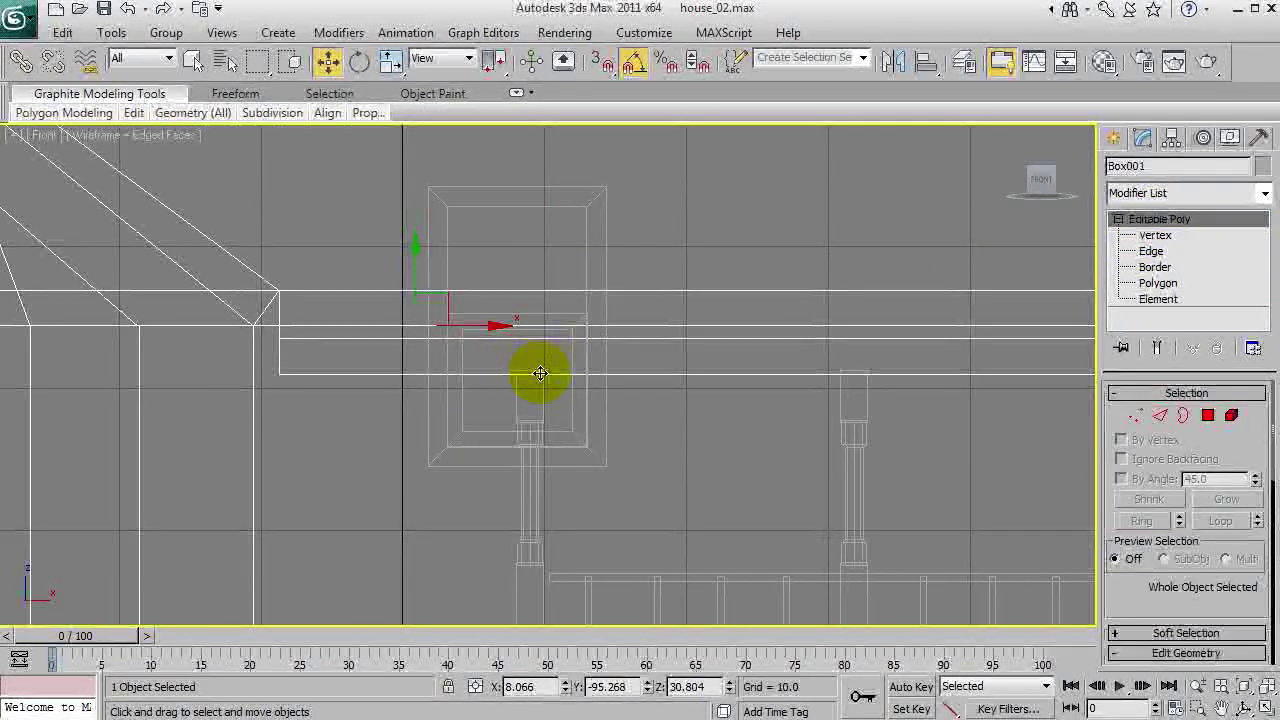
click(557, 424)
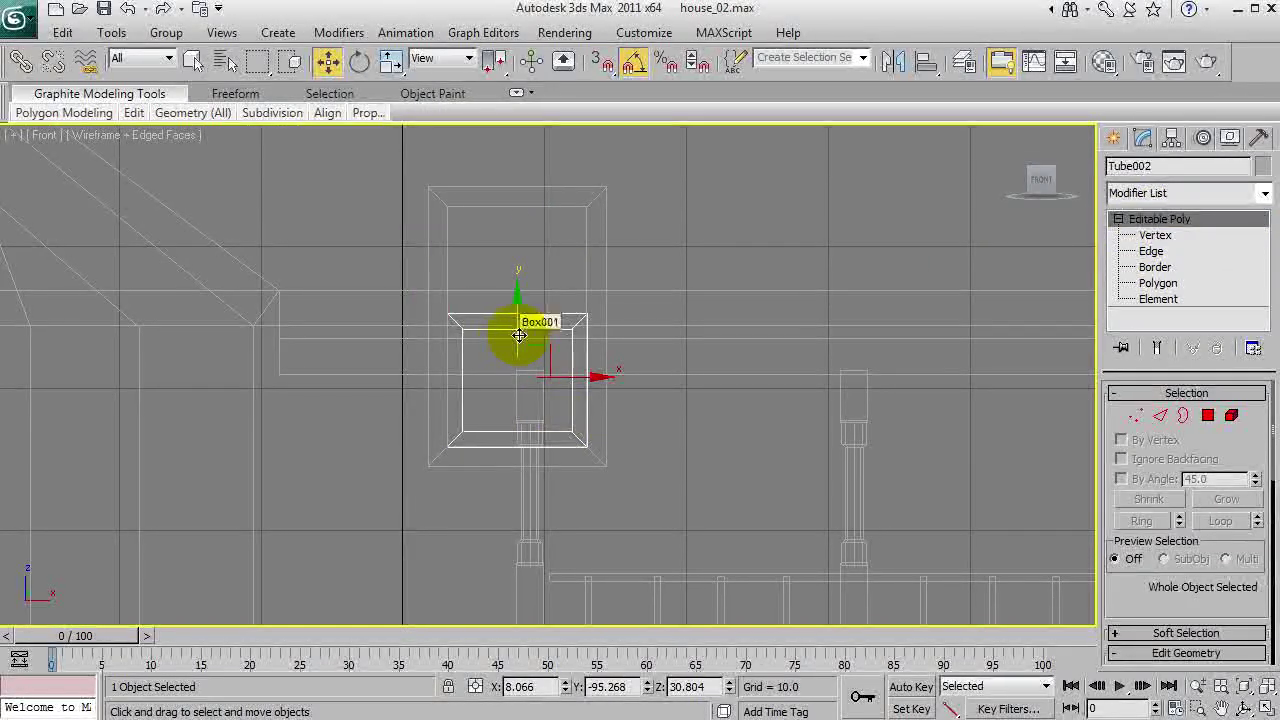
shift+drag(515, 333, 523, 224)
click(641, 453)
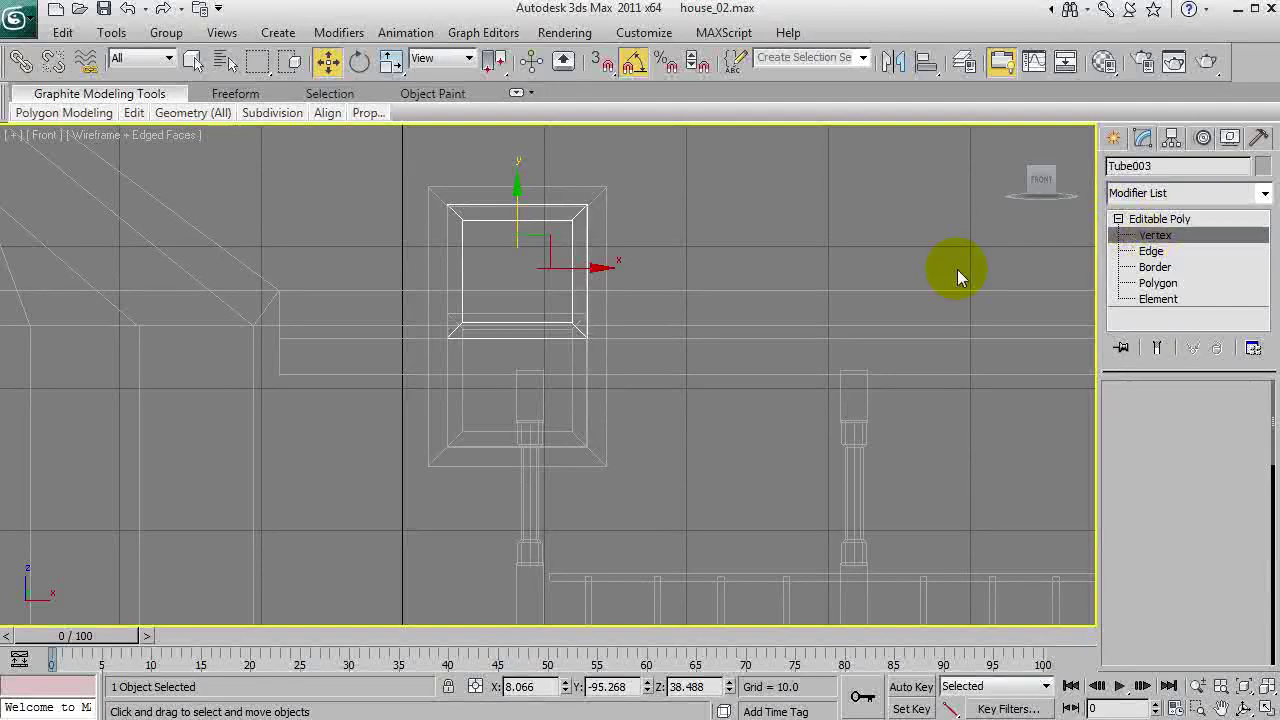
Raise the upper sash's eight bottom vertices to a Z of about 34.4.
key(1)
scroll(660, 346, up, 6)
drag(267, 364, 743, 507)
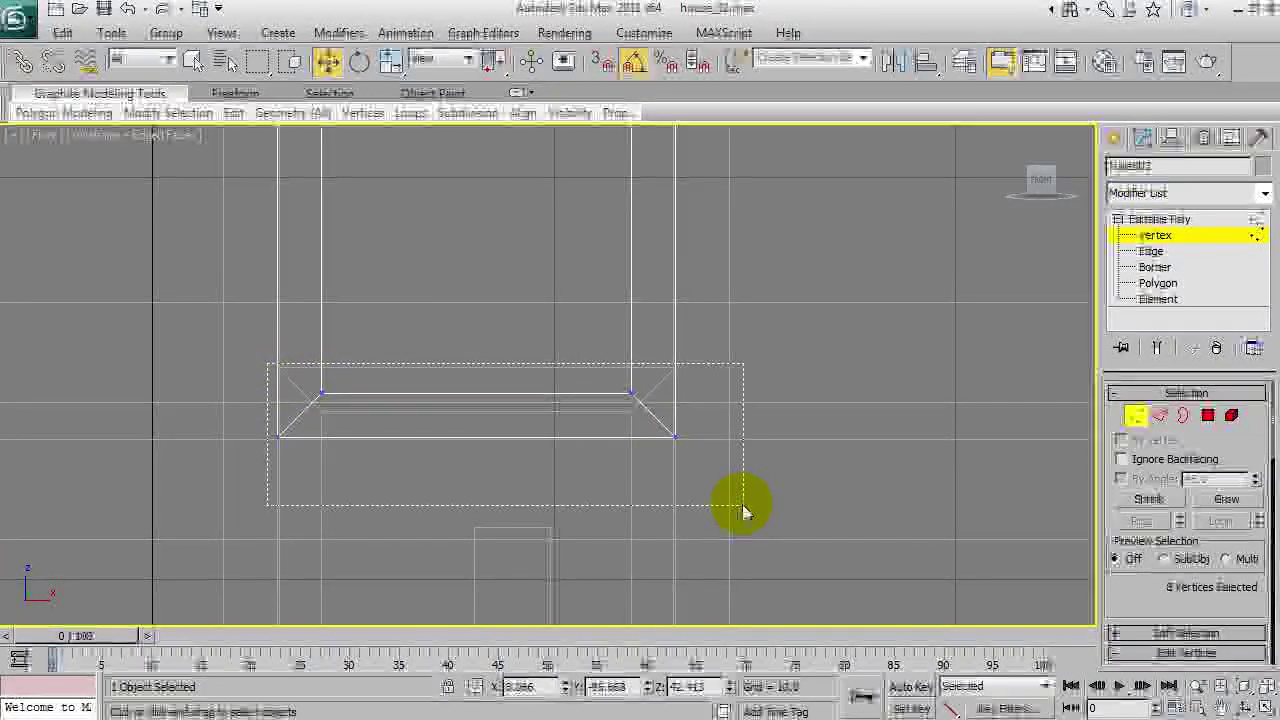
drag(471, 349, 486, 339)
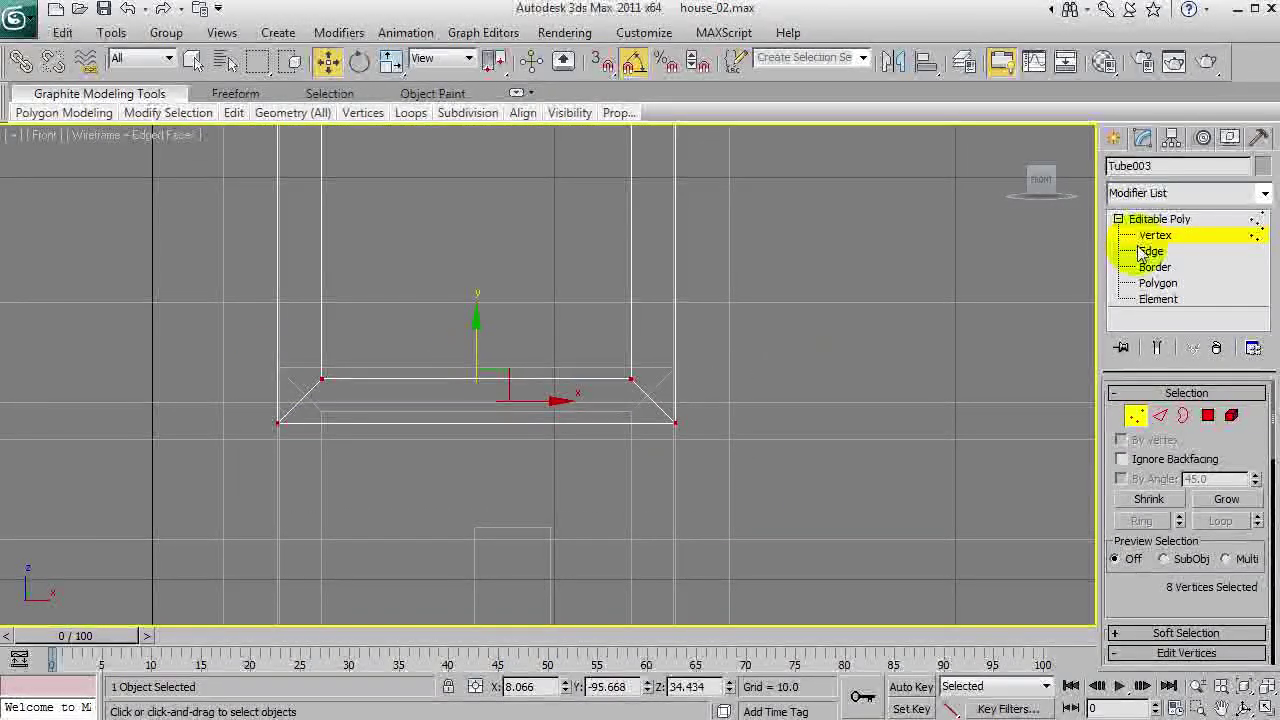
key(1)
Replace the lower sash with a copy of the upper sash placed at a Z of about 30.4.
key(ctrl+z)
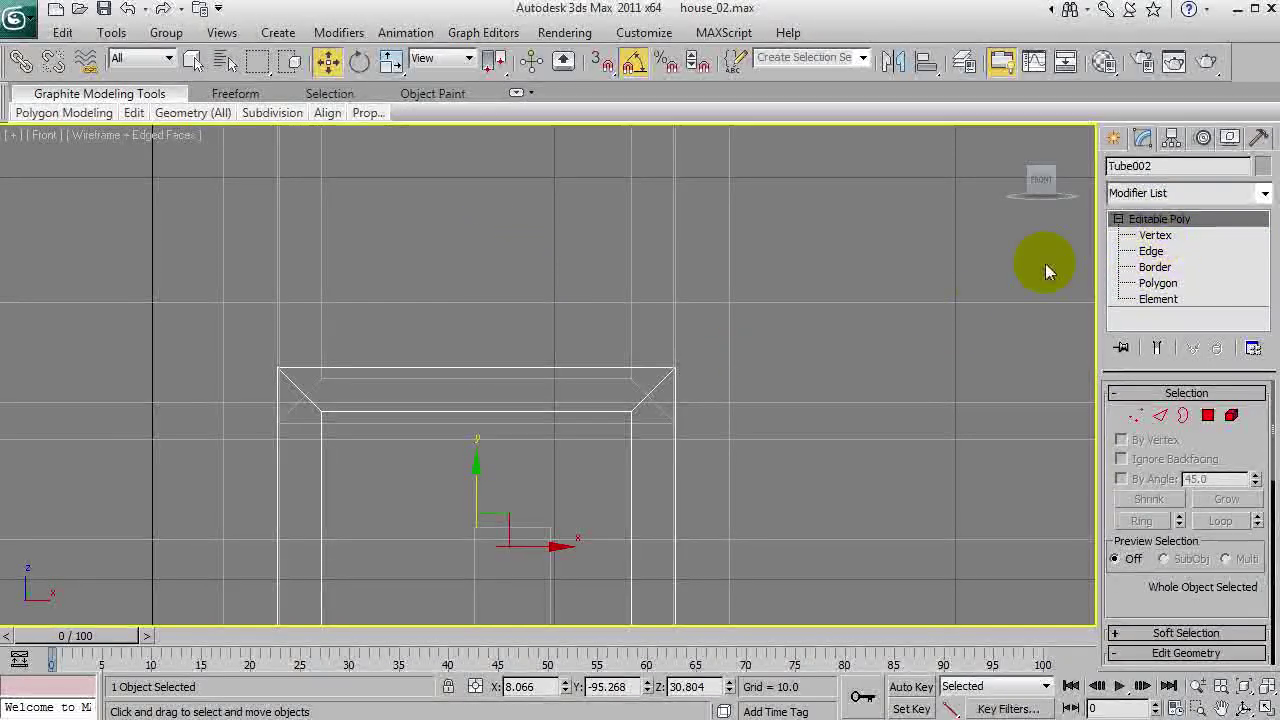
key(ctrl+z)
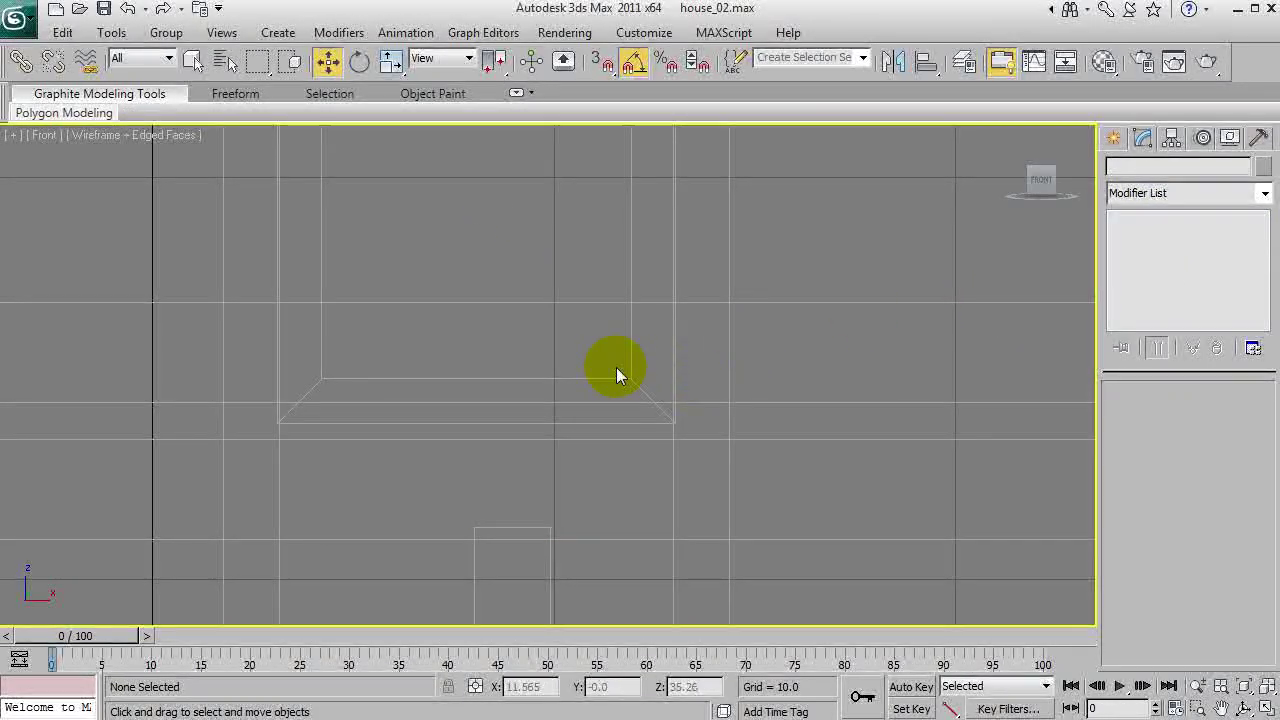
click(629, 371)
scroll(631, 373, down, 3)
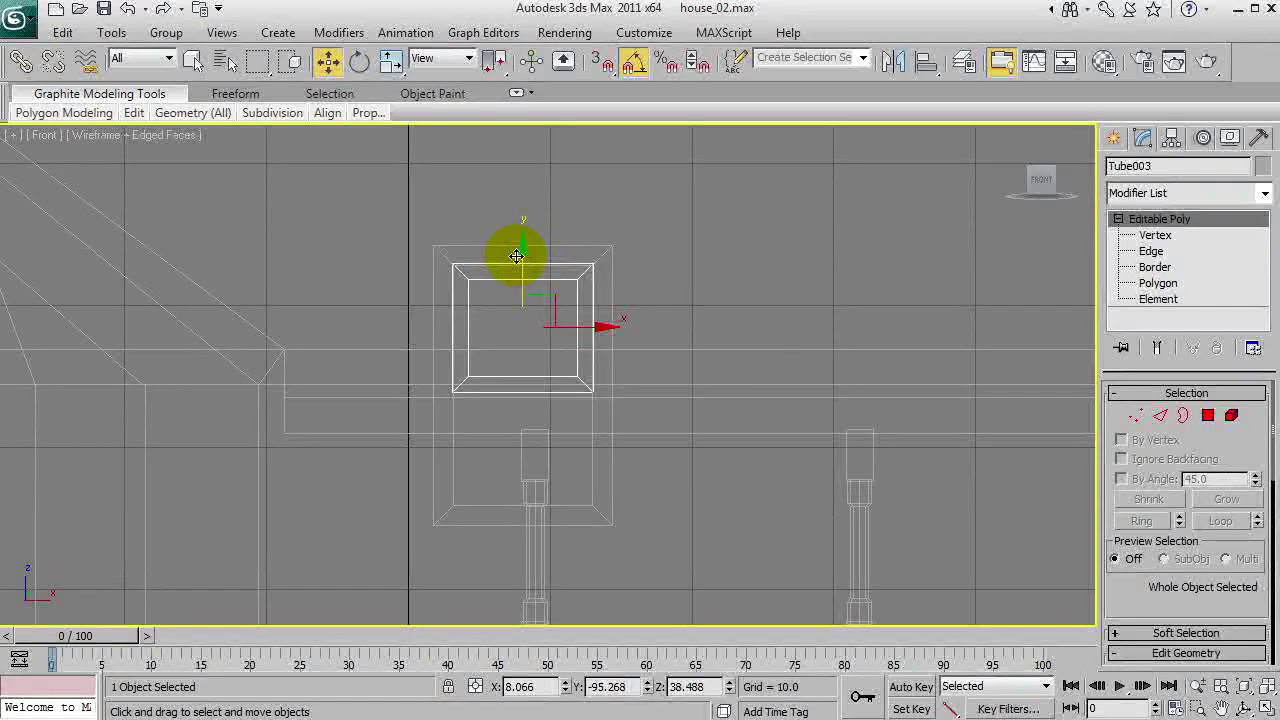
shift+drag(541, 349, 544, 372)
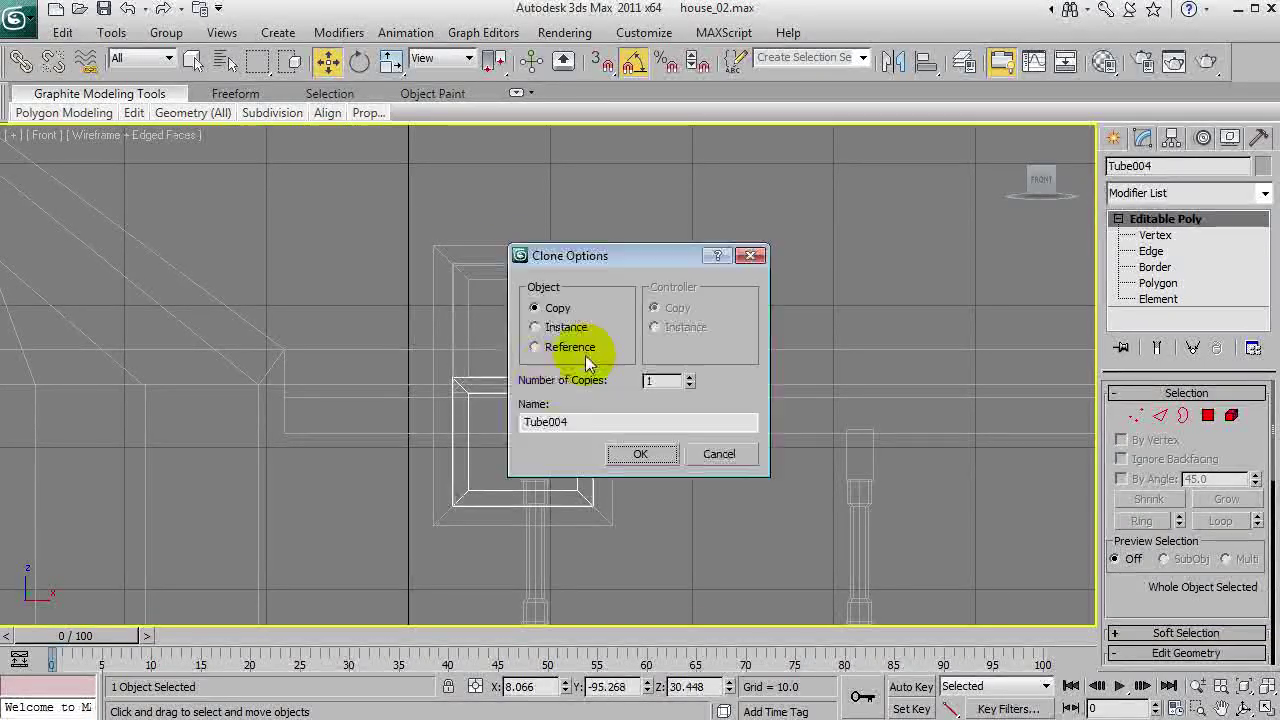
key(Return)
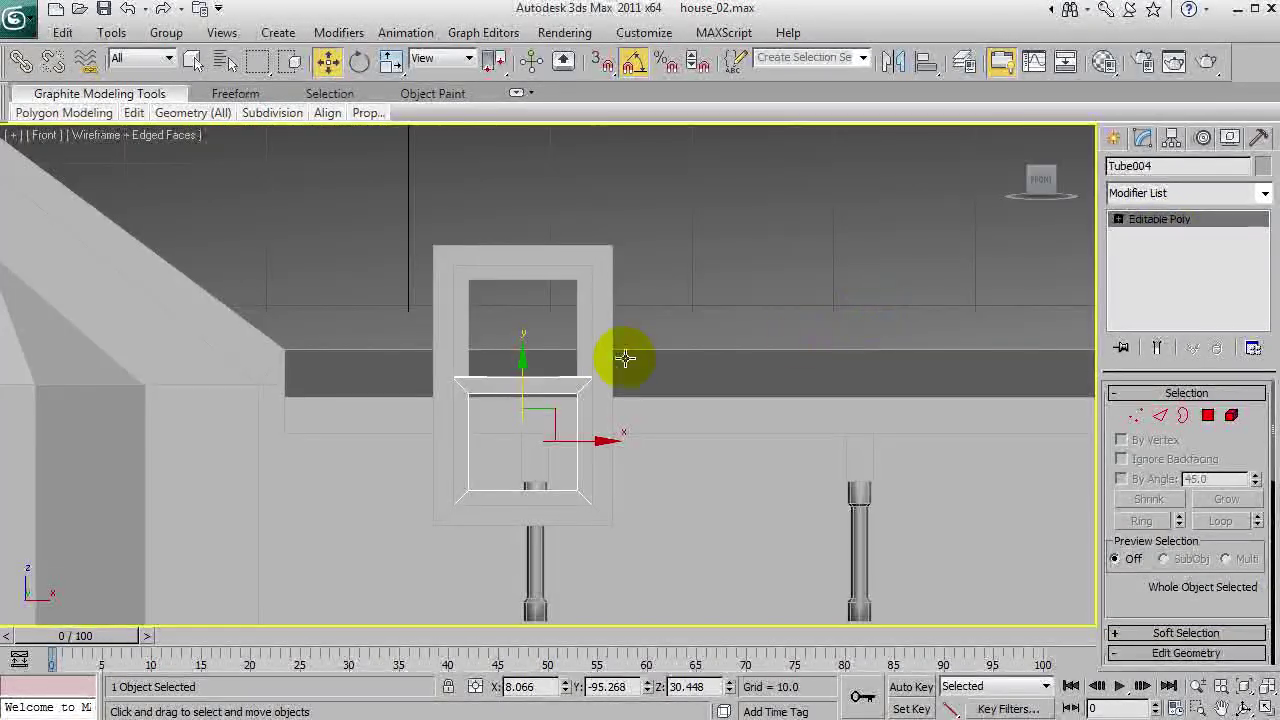
Thin both sashes in depth to a scale of about 31.3 percent and deepen the outer frame to about 71.6 percent.
key(p)
alt+middle_drag(643, 351, 601, 452)
click(601, 455)
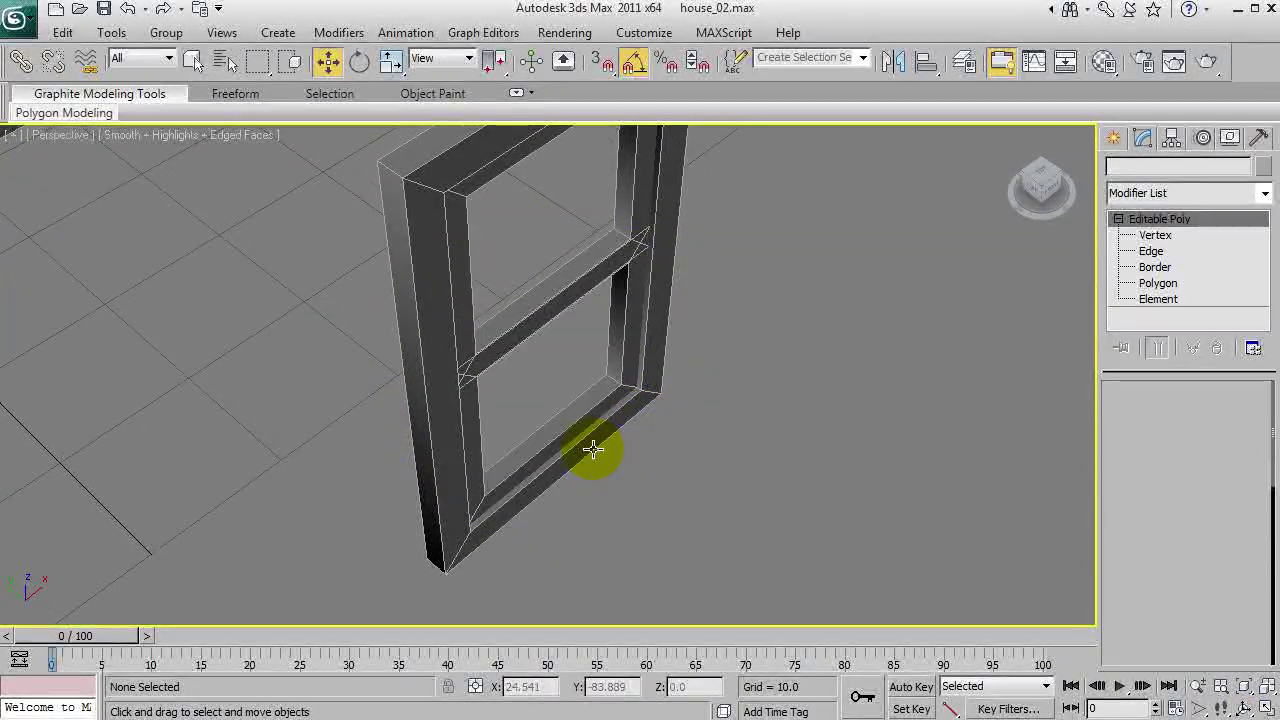
drag(523, 279, 586, 337)
key(r)
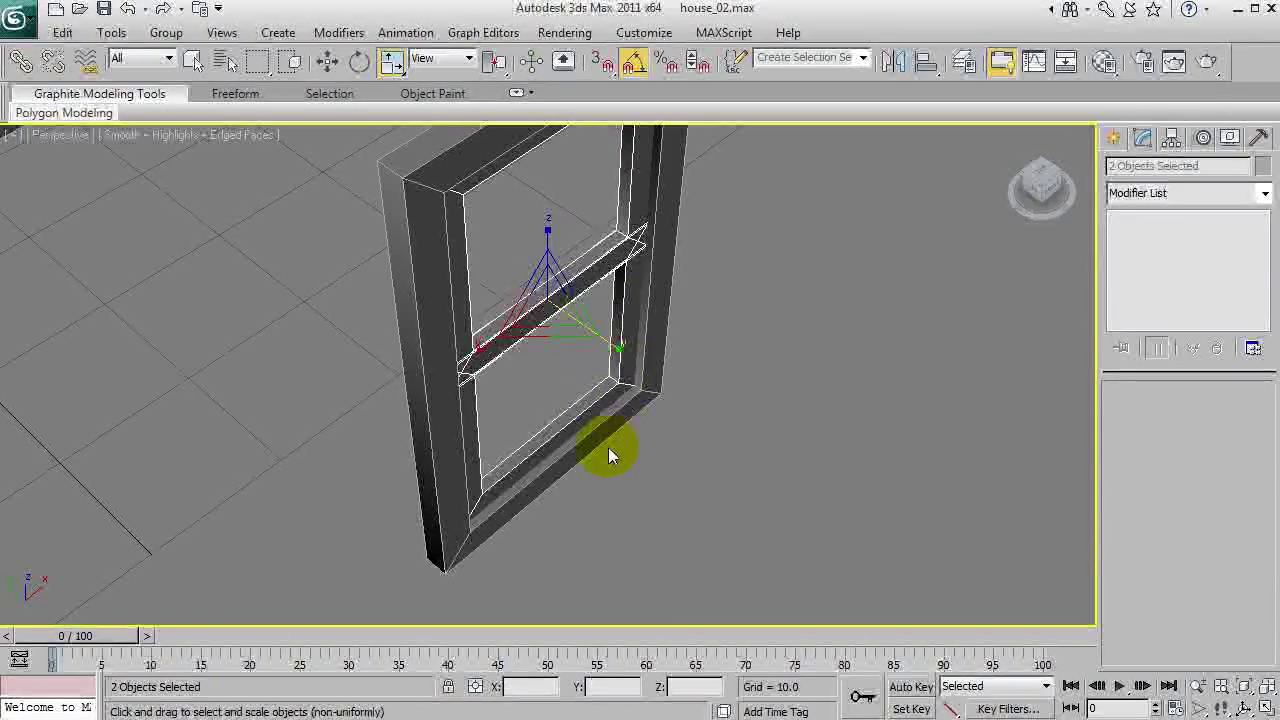
click(598, 441)
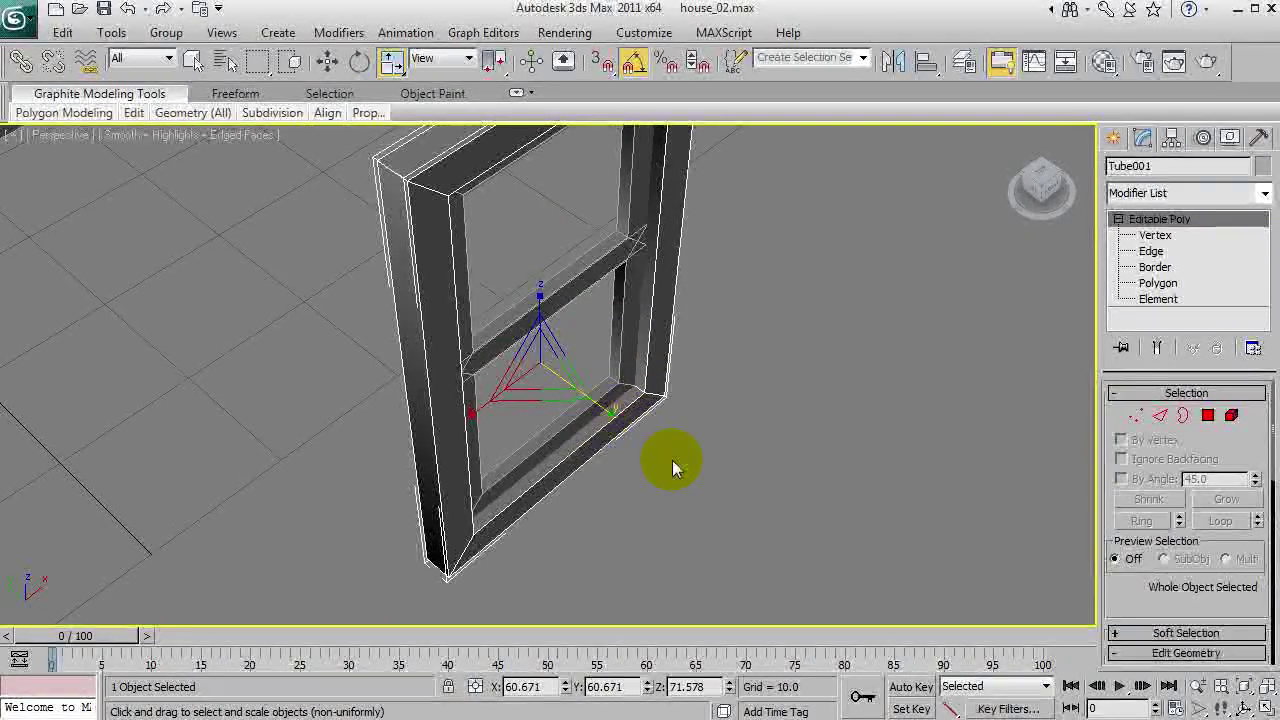
Offset the lower sash in depth to a Y of about -95.9 and turn off the edge display.
click(570, 420)
click(570, 420)
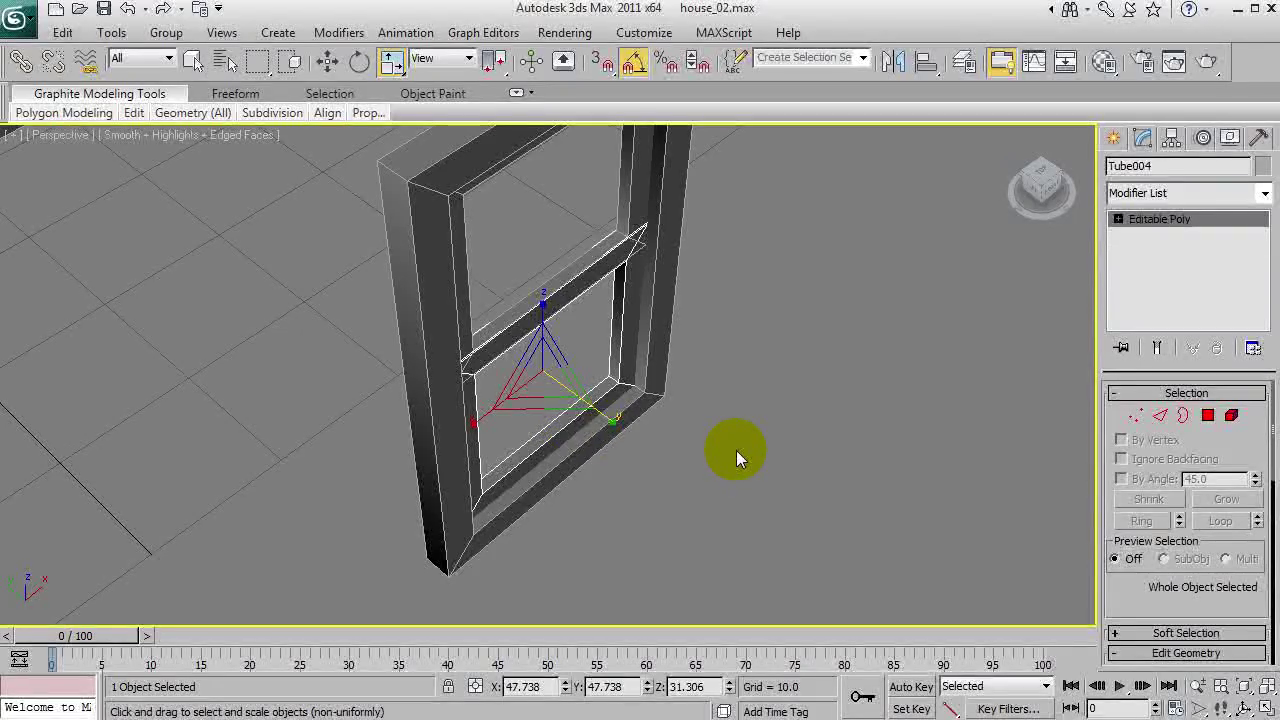
key(w)
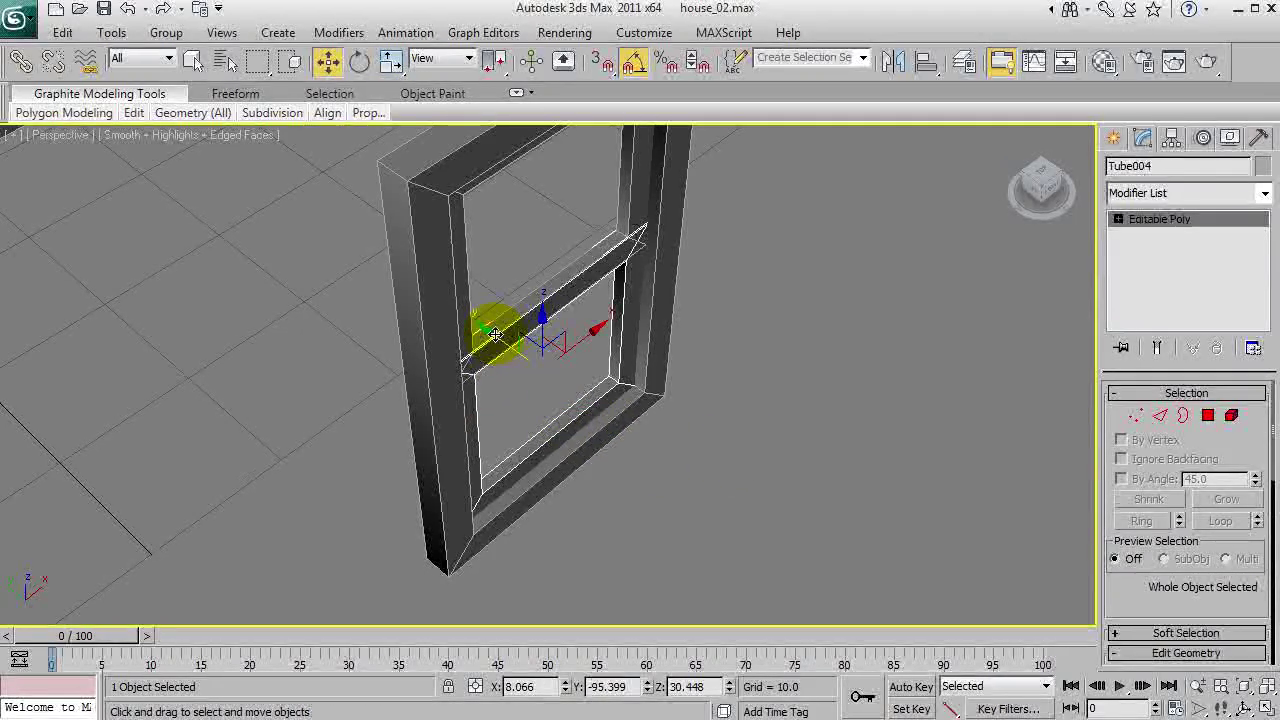
drag(496, 334, 505, 342)
mouse_move(505, 342)
alt+middle_down()
mouse_move(563, 366)
mouse_move(726, 294)
mouse_move(849, 300)
mouse_move(486, 323)
mouse_move(511, 355)
alt+middle_up()
scroll(491, 320, down, 5)
click(843, 461)
key(F4)
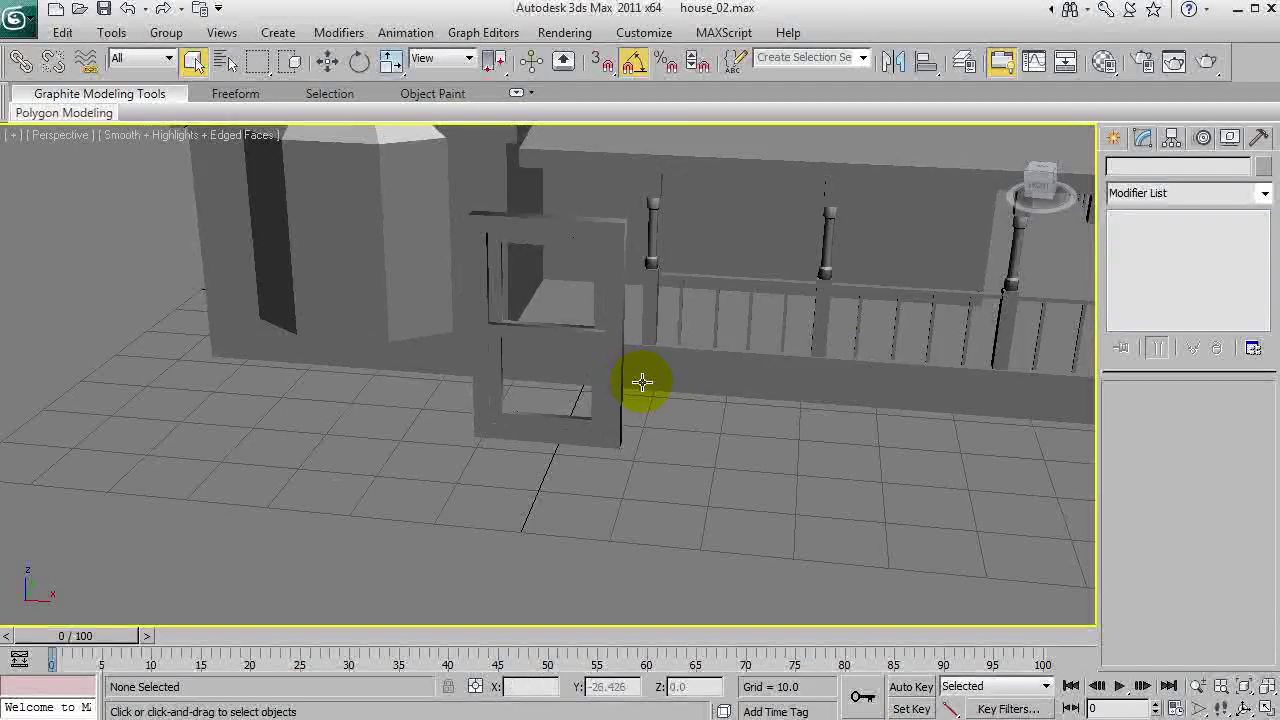
Deepen the outer frame to a depth scale of about 100.6 percent and shift it about 0.12 along Y.
alt+middle_drag(643, 380, 651, 429)
key(q)
click(559, 427)
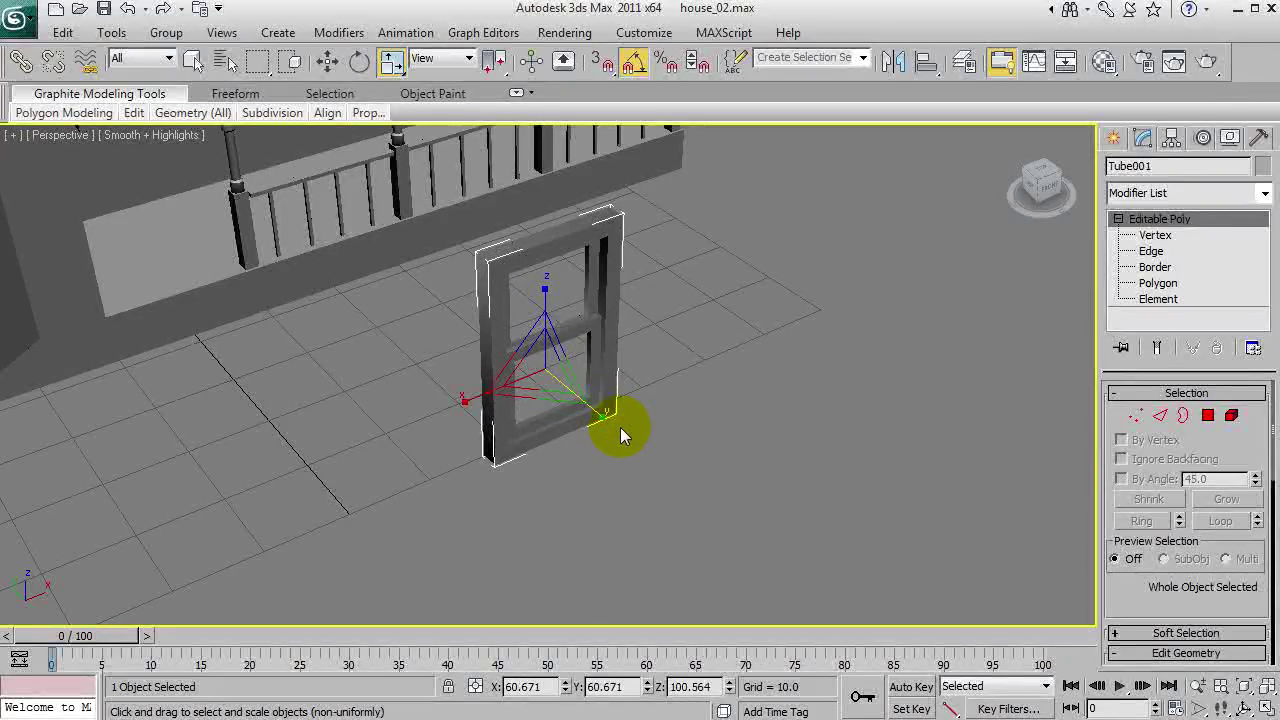
alt+middle_drag(620, 435, 503, 450)
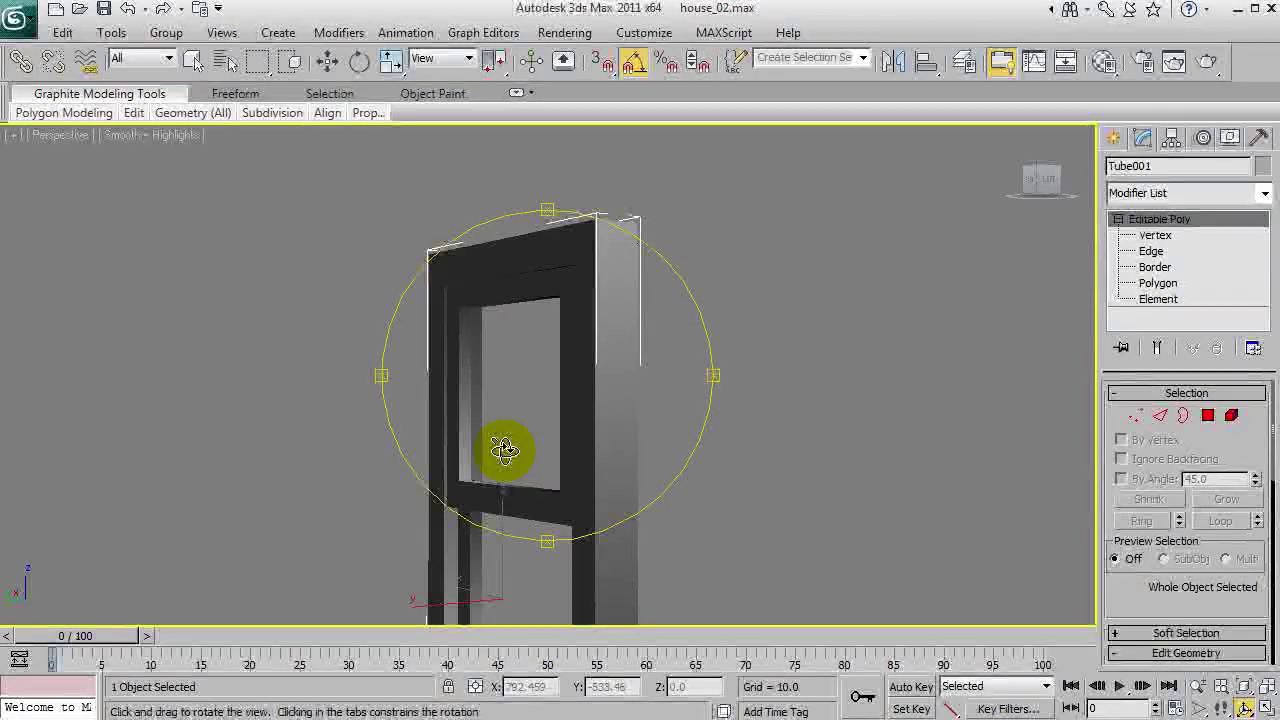
key(w)
drag(439, 607, 436, 610)
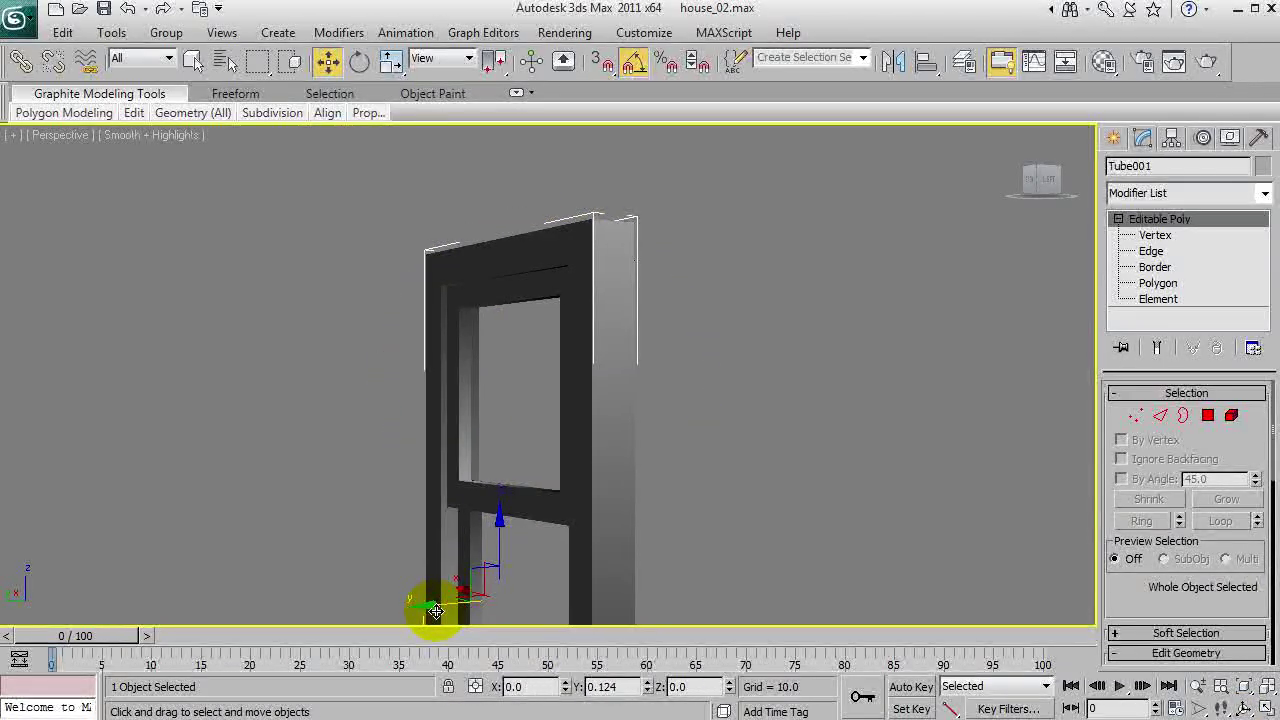
alt+middle_drag(436, 610, 566, 320)
key(q)
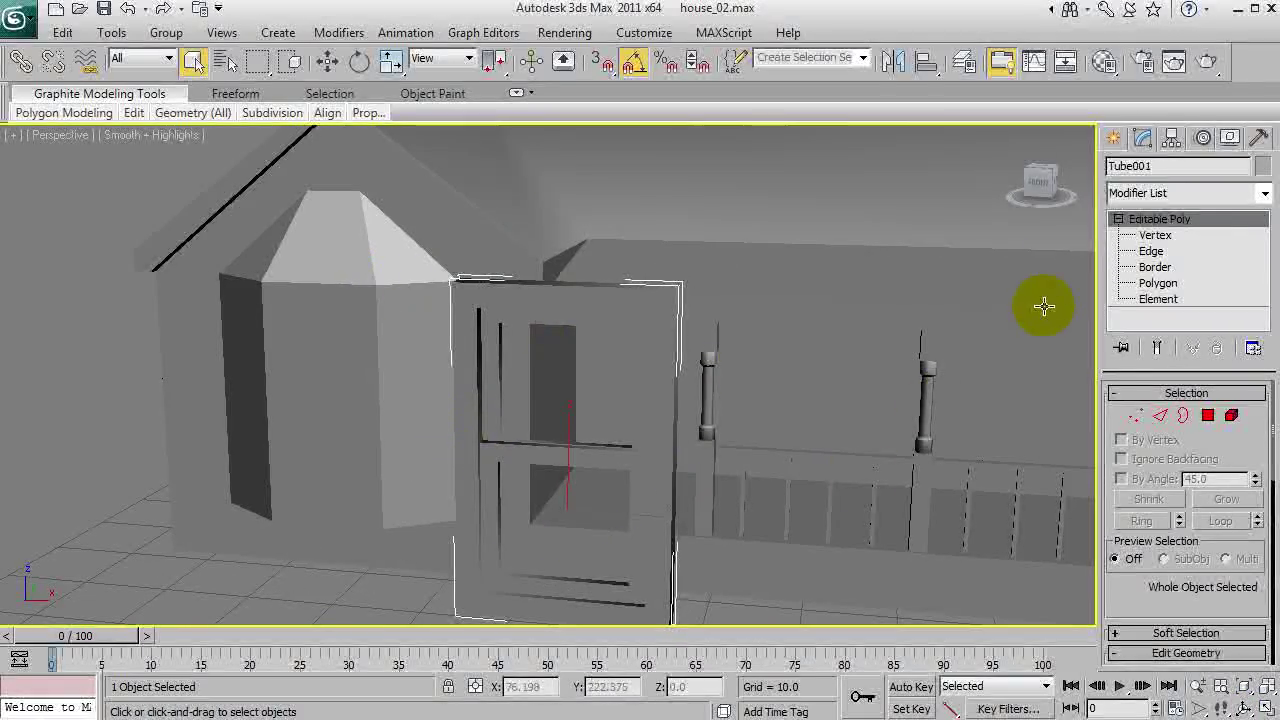
Select the outer frame and both sashes and collapse them into a single mesh object.
middle_drag(814, 587, 800, 448)
click(785, 533)
alt+middle_drag(610, 393, 612, 457)
key(q)
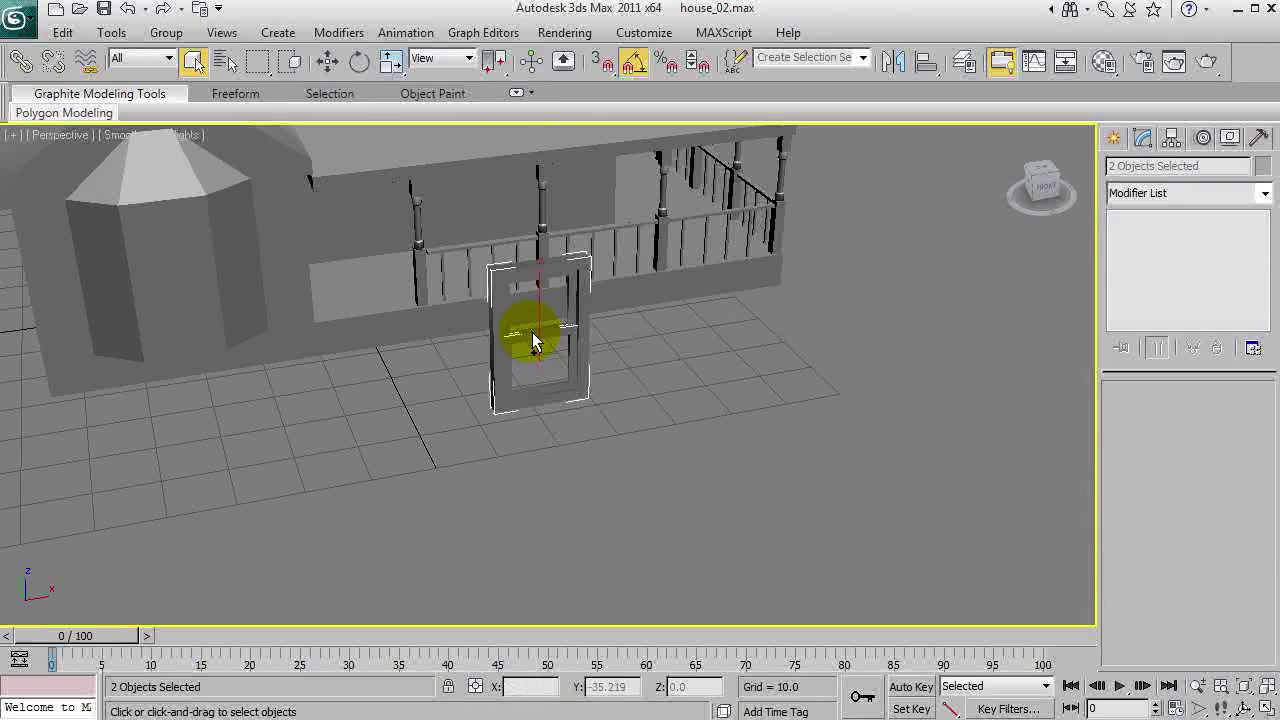
drag(499, 410, 503, 406)
alt+middle_drag(505, 402, 613, 441)
drag(448, 305, 576, 295)
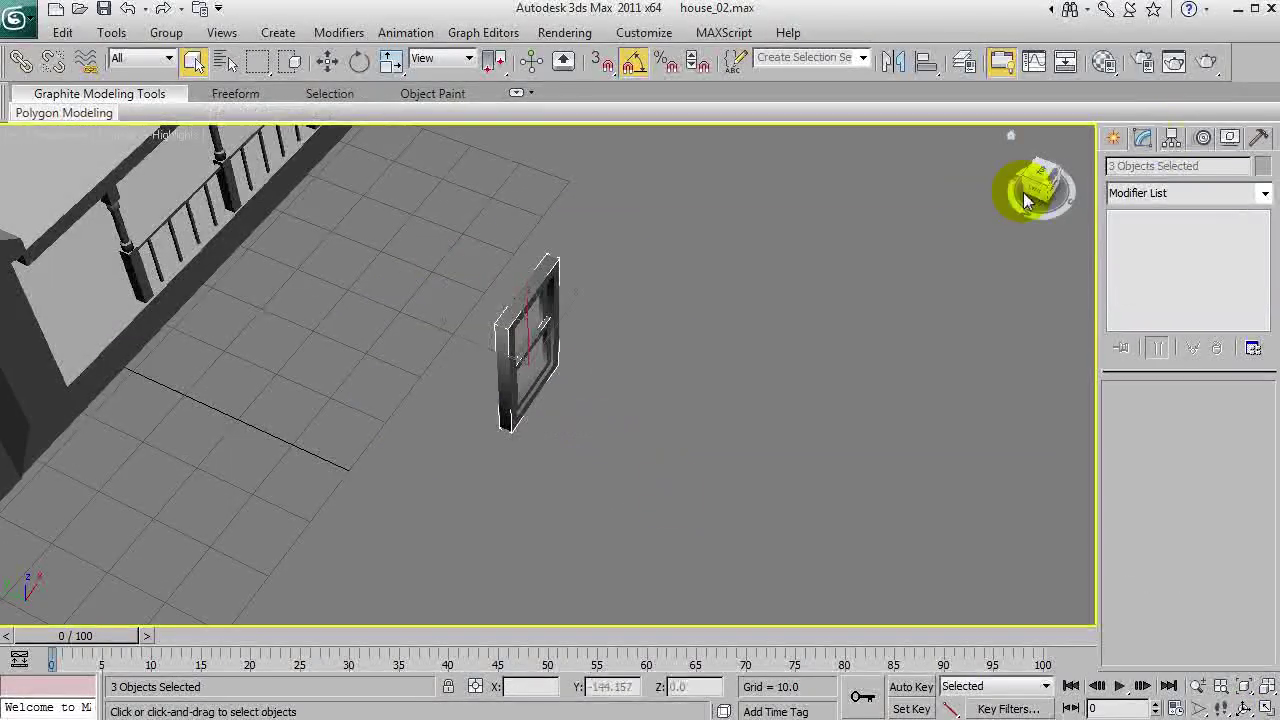
click(1254, 137)
click(1185, 294)
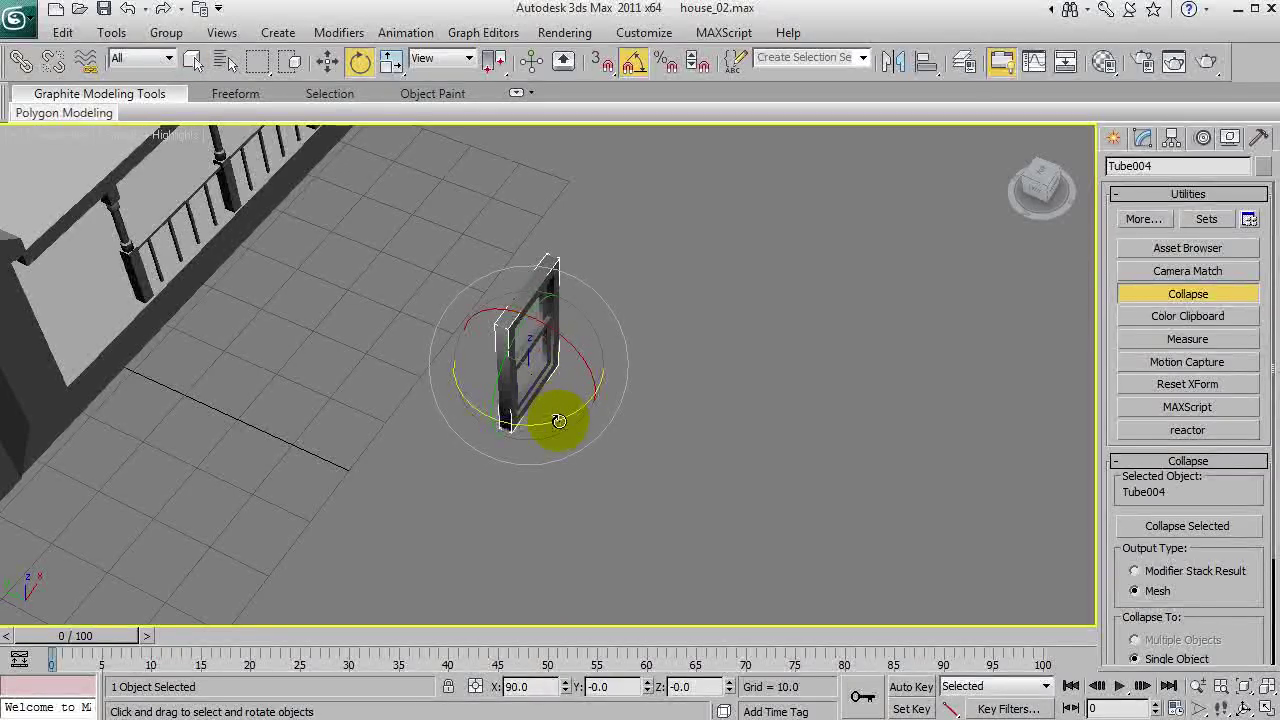
Rotate the collapsed window 90 degrees about Z and move it beside the house to about X -66.1, Y -6.4.
drag(558, 421, 469, 449)
alt+middle_drag(530, 445, 537, 420)
key(w)
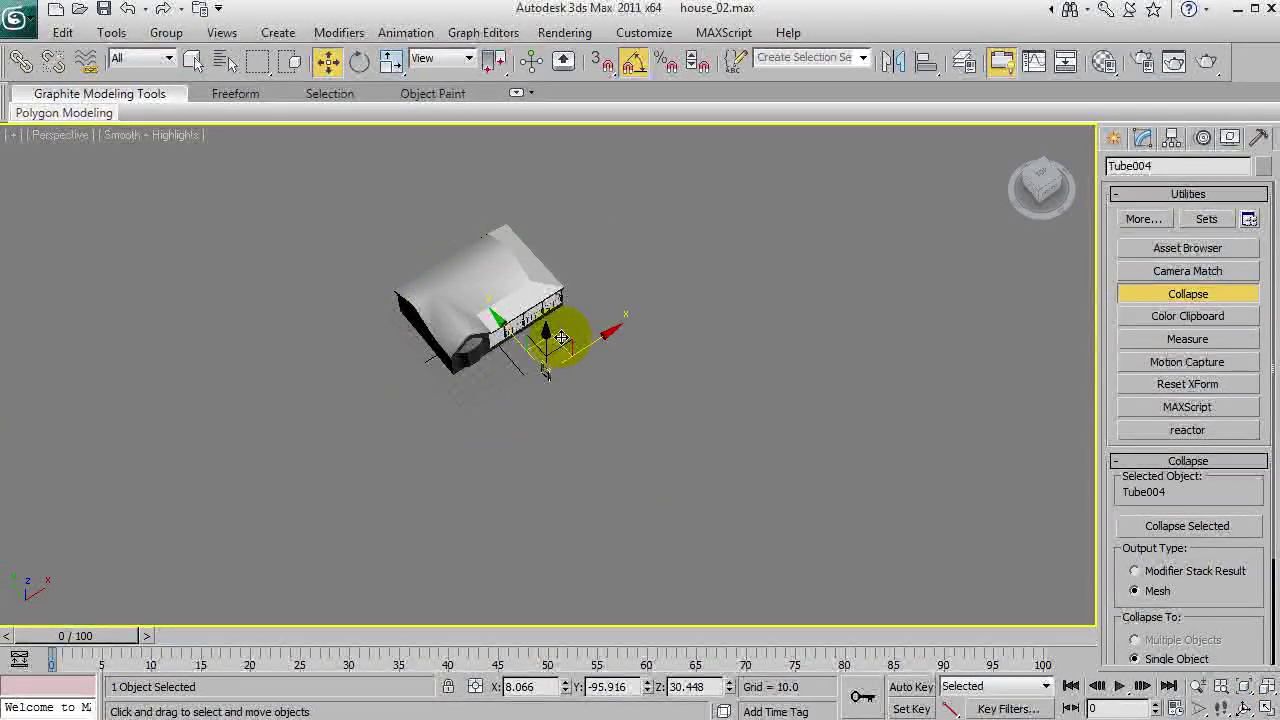
drag(561, 338, 445, 314)
Move the window about 9.5 along X in the top view to set it into the house's side wall.
key(t)
key(z)
key(F3)
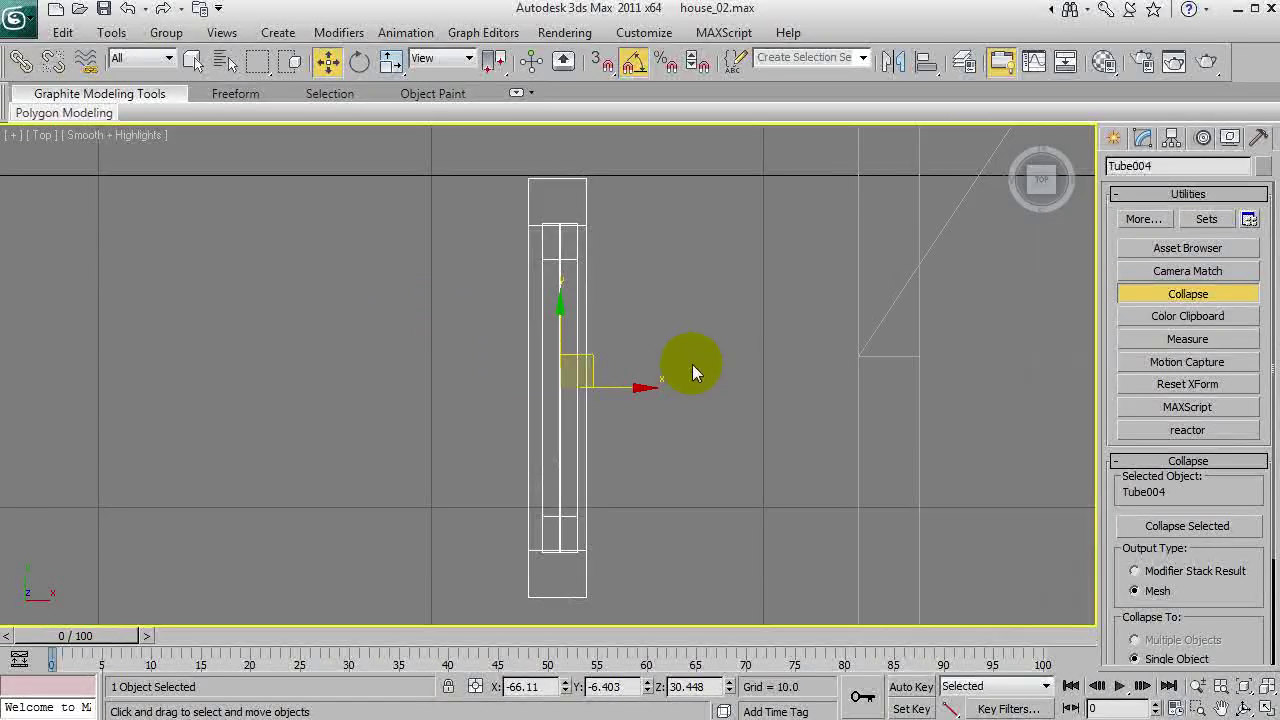
scroll(693, 364, down, 5)
middle_drag(697, 361, 461, 353)
drag(403, 372, 507, 385)
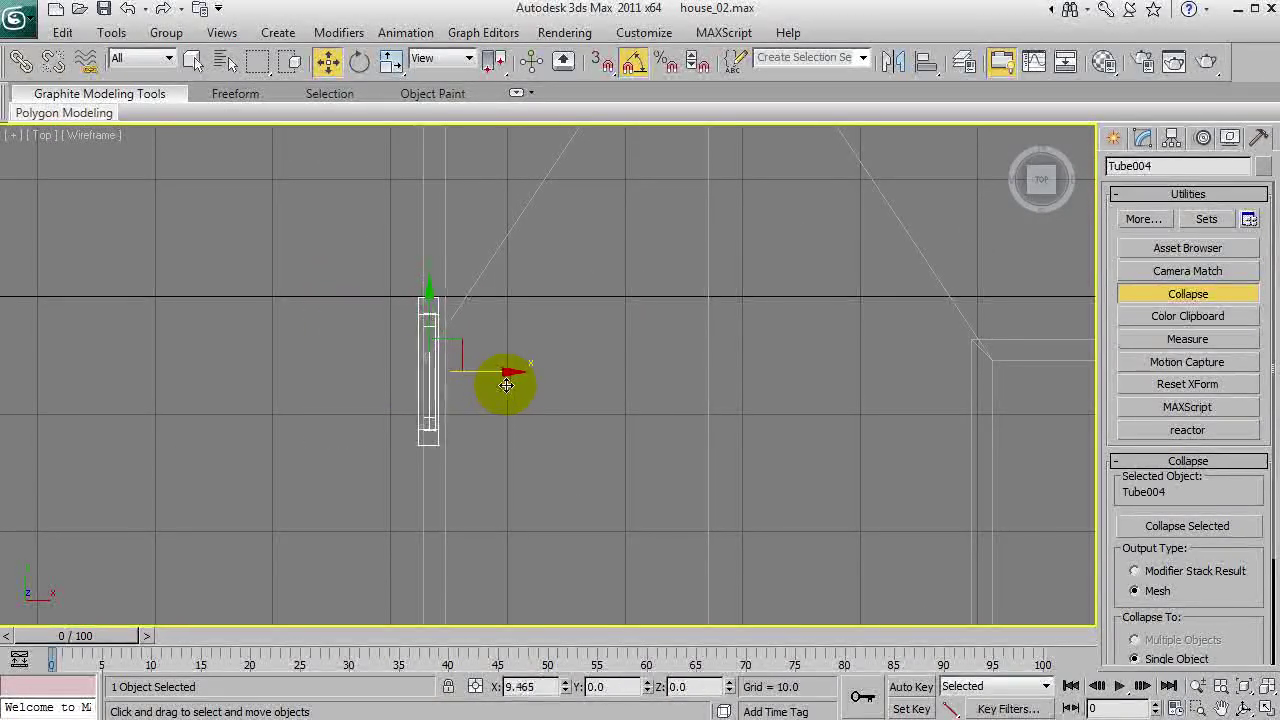
Copy the window along Y to add a second window to the same side wall of the house.
key(p)
key(z)
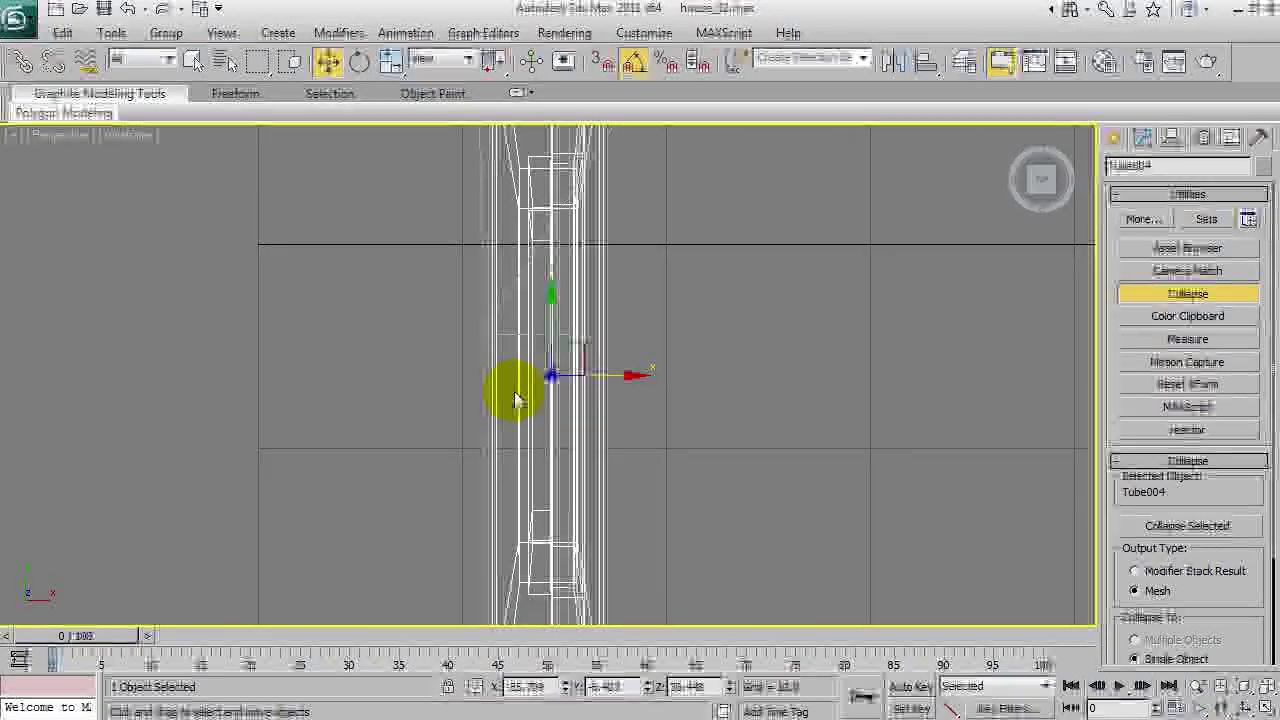
key(F3)
key(ctrl+r)
drag(594, 397, 654, 251)
scroll(621, 325, down, 6)
alt+middle_drag(620, 323, 562, 317)
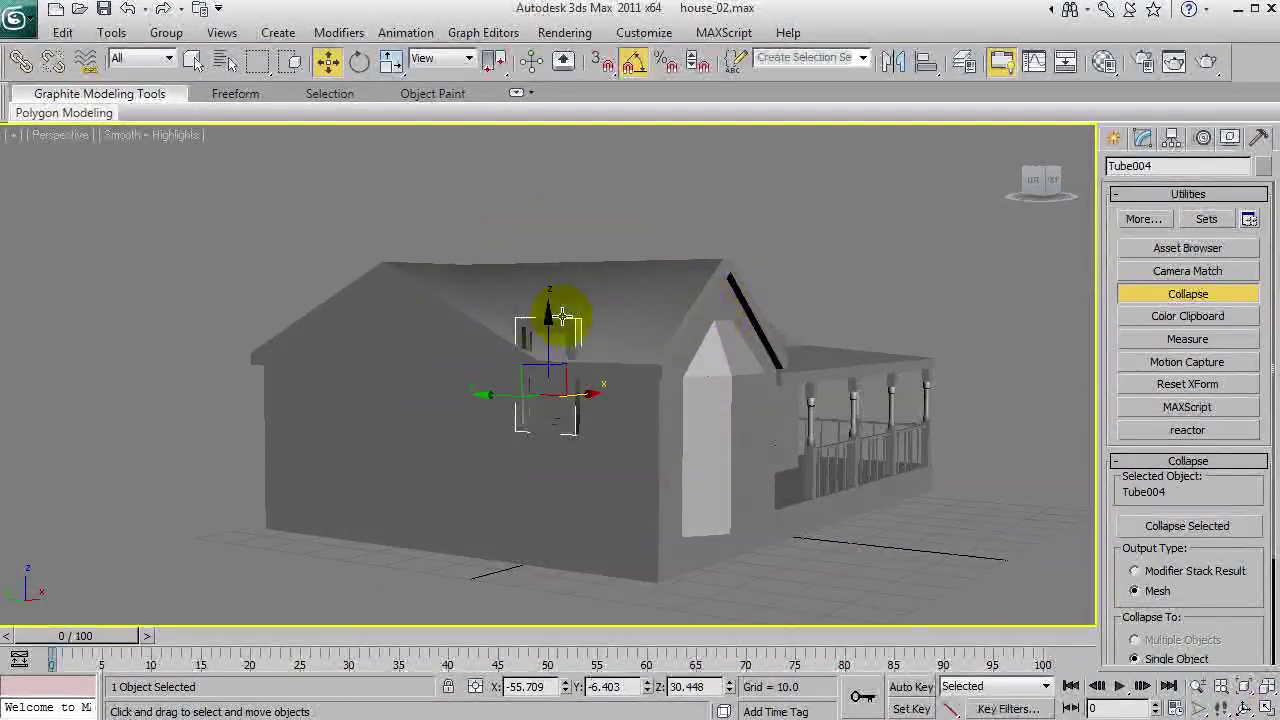
alt+middle_drag(563, 409, 596, 478)
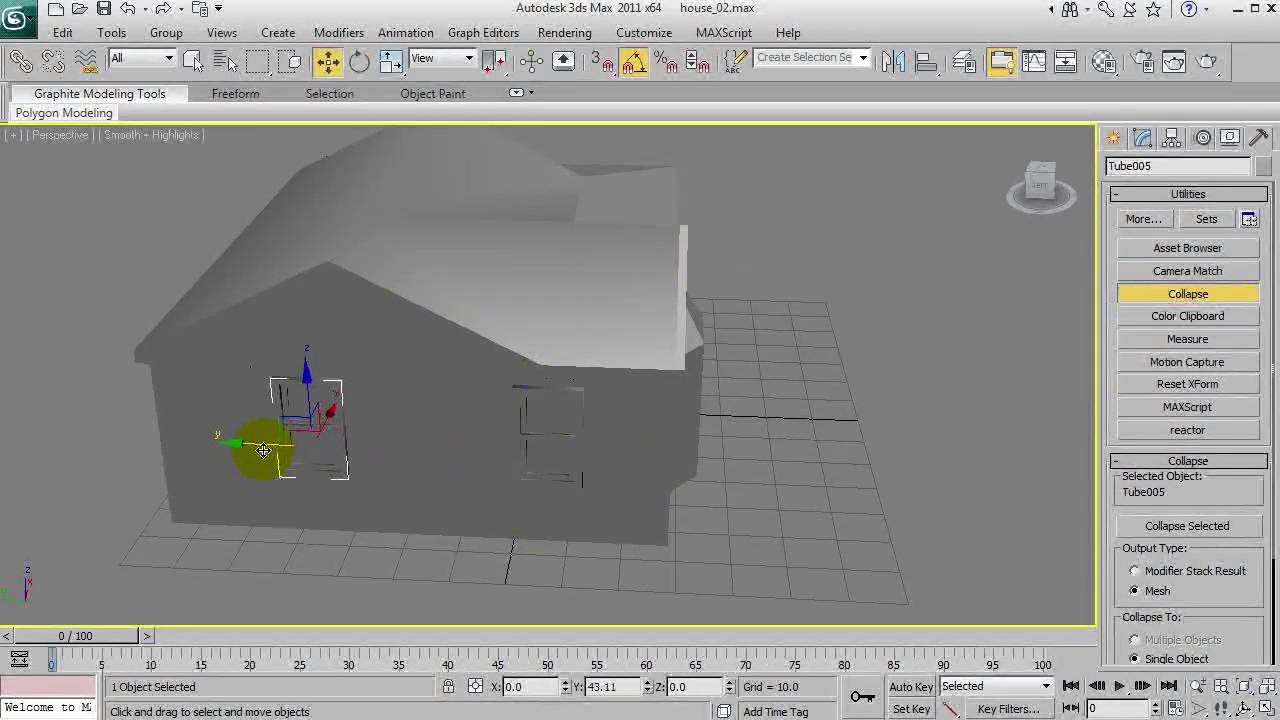
shift+drag(262, 450, 250, 450)
click(631, 459)
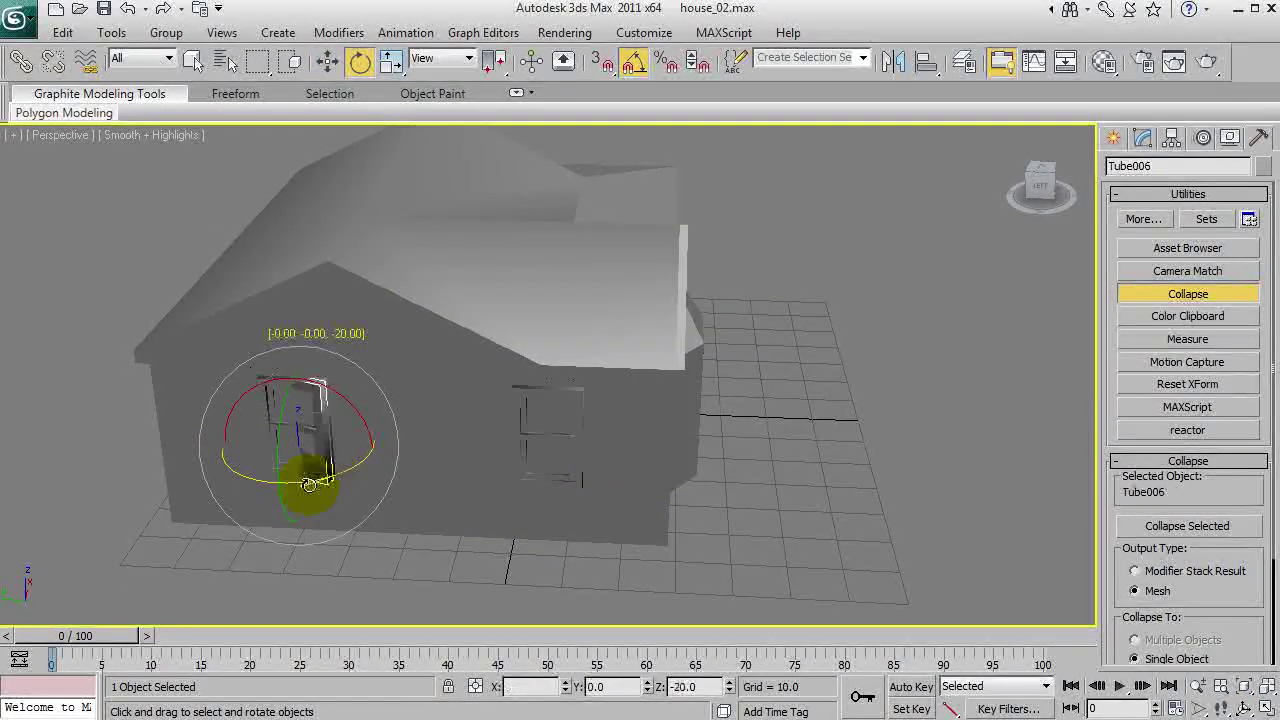
Make a copy of the second window rotated 90 degrees about Z and move it to the house's back wall.
shift+drag(242, 503, 271, 500)
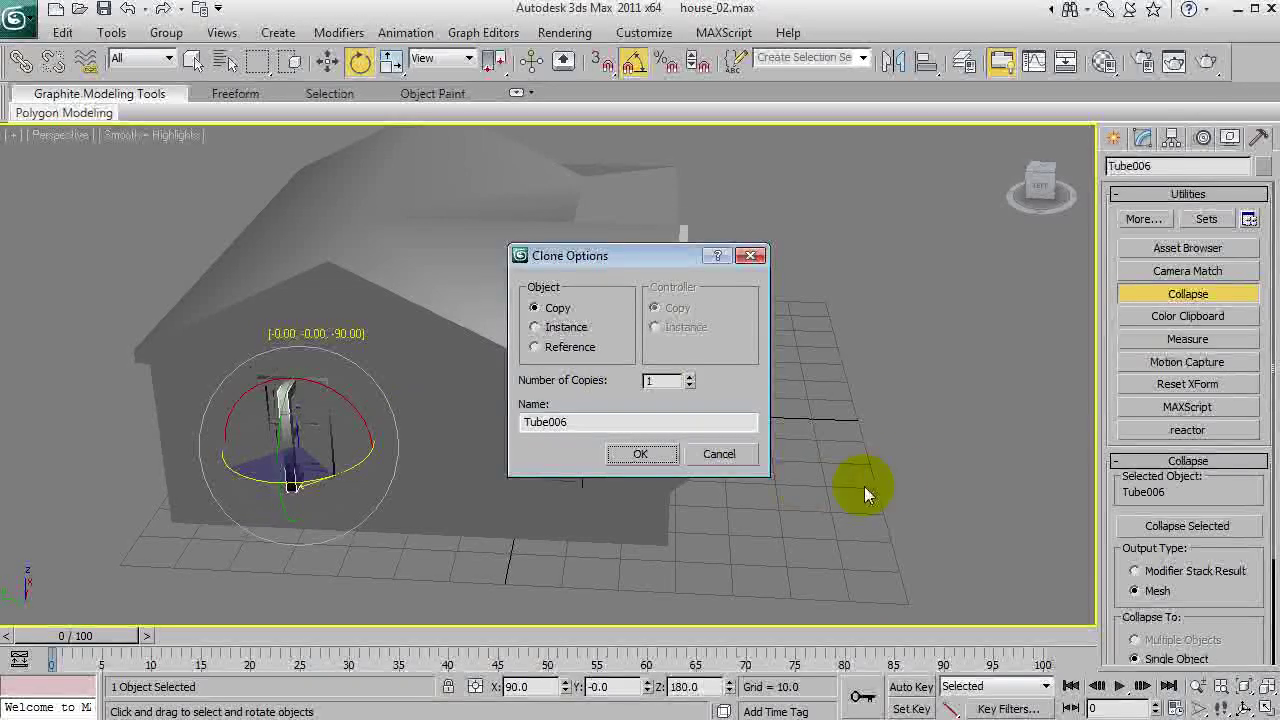
click(642, 455)
mouse_move(642, 455)
alt+middle_down()
mouse_move(414, 354)
mouse_move(697, 366)
mouse_move(450, 398)
alt+middle_up()
key(w)
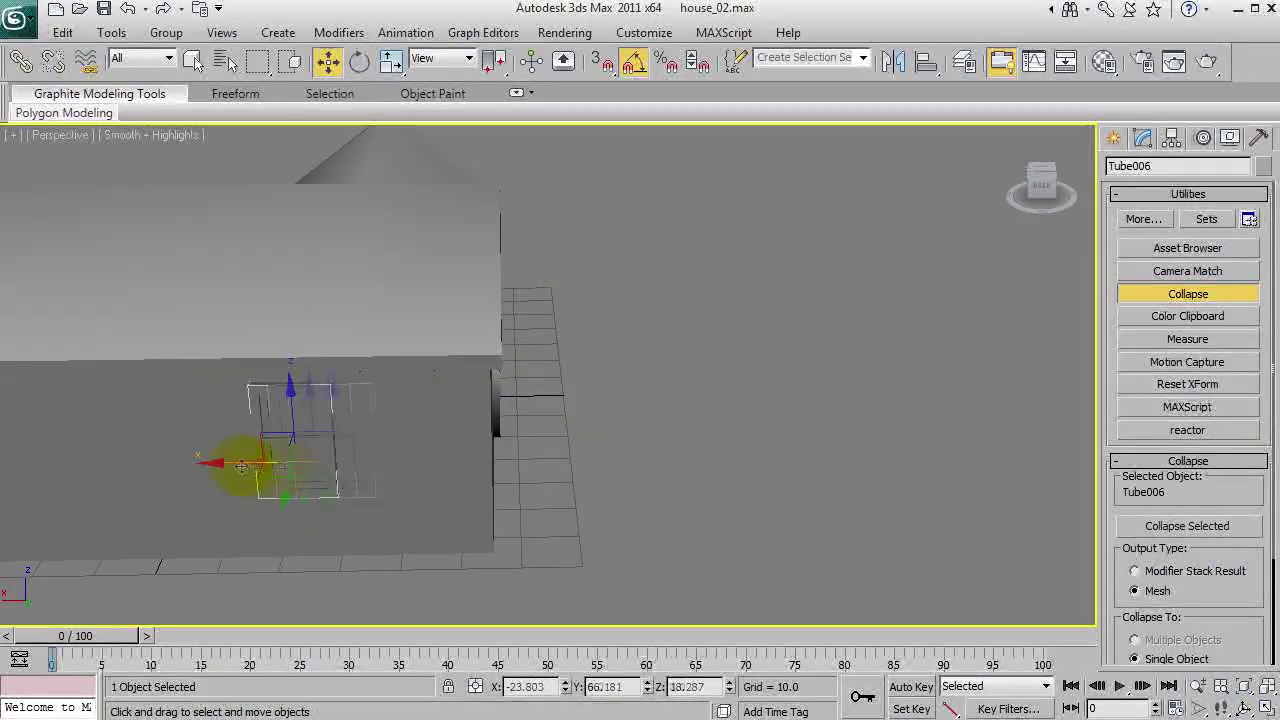
middle_drag(242, 467, 625, 433)
Copy the rotated window along X to make a row of three windows in the back wall.
shift+drag(622, 430, 213, 430)
click(640, 455)
click(640, 457)
Select the three back wall windows and make copies of them rotated about Z to face the porch side.
alt+middle_drag(640, 457, 451, 423)
key(q)
ctrl+click(478, 458)
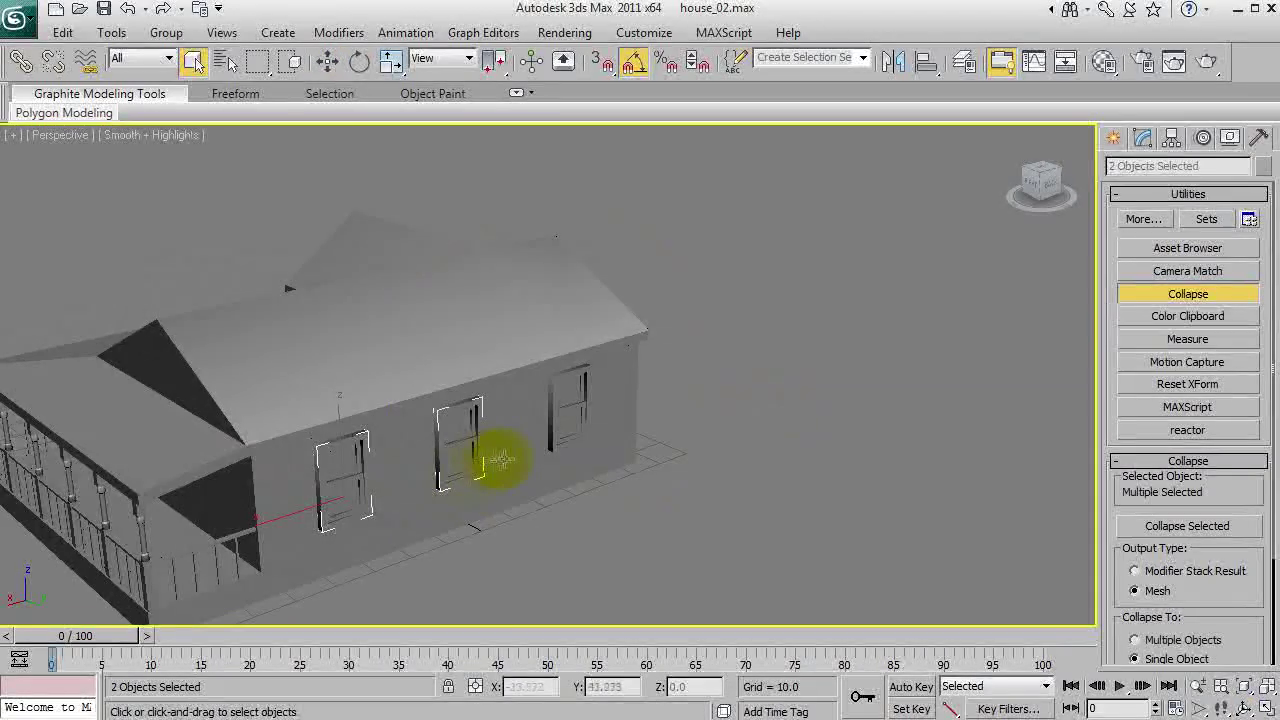
mouse_move(462, 442)
shift+mouse_down()
mouse_move(467, 472)
mouse_move(588, 490)
shift+mouse_up()
click(640, 456)
key(e)
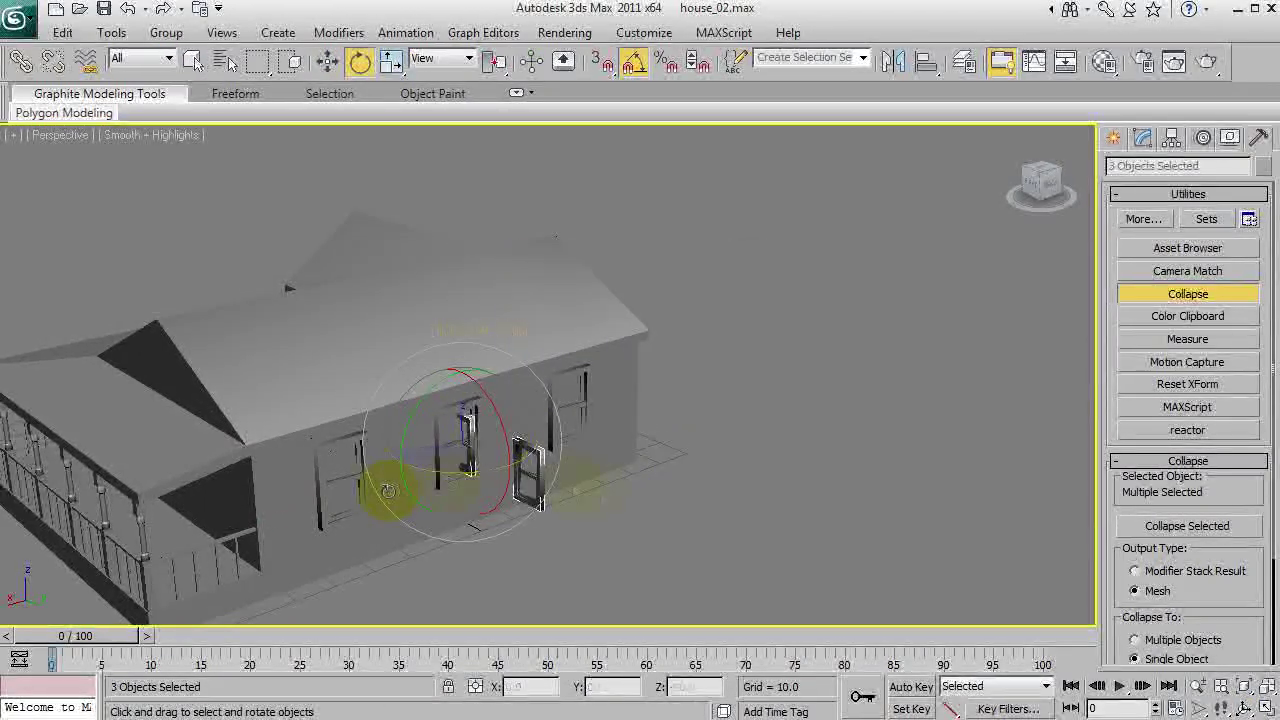
Move the three rotated window copies into the side wall under the porch roof.
scroll(197, 533, up, 5)
alt+middle_drag(197, 533, 500, 371)
drag(500, 371, 491, 371)
scroll(491, 371, down, 5)
alt+middle_drag(491, 371, 406, 425)
drag(406, 425, 596, 369)
Reduce the selection to two windows and make rotated copies of them for the front wall behind the porch.
mouse_move(596, 369)
alt+middle_down()
mouse_move(449, 406)
mouse_move(416, 373)
mouse_move(494, 408)
mouse_move(600, 385)
alt+middle_up()
alt+click(749, 343)
key(e)
shift+drag(608, 371, 536, 381)
key(w)
alt+middle_drag(536, 381, 580, 391)
scroll(457, 443, up, 3)
Shift the two copied windows along Y in the top view to set them into the porch's front wall.
key(t)
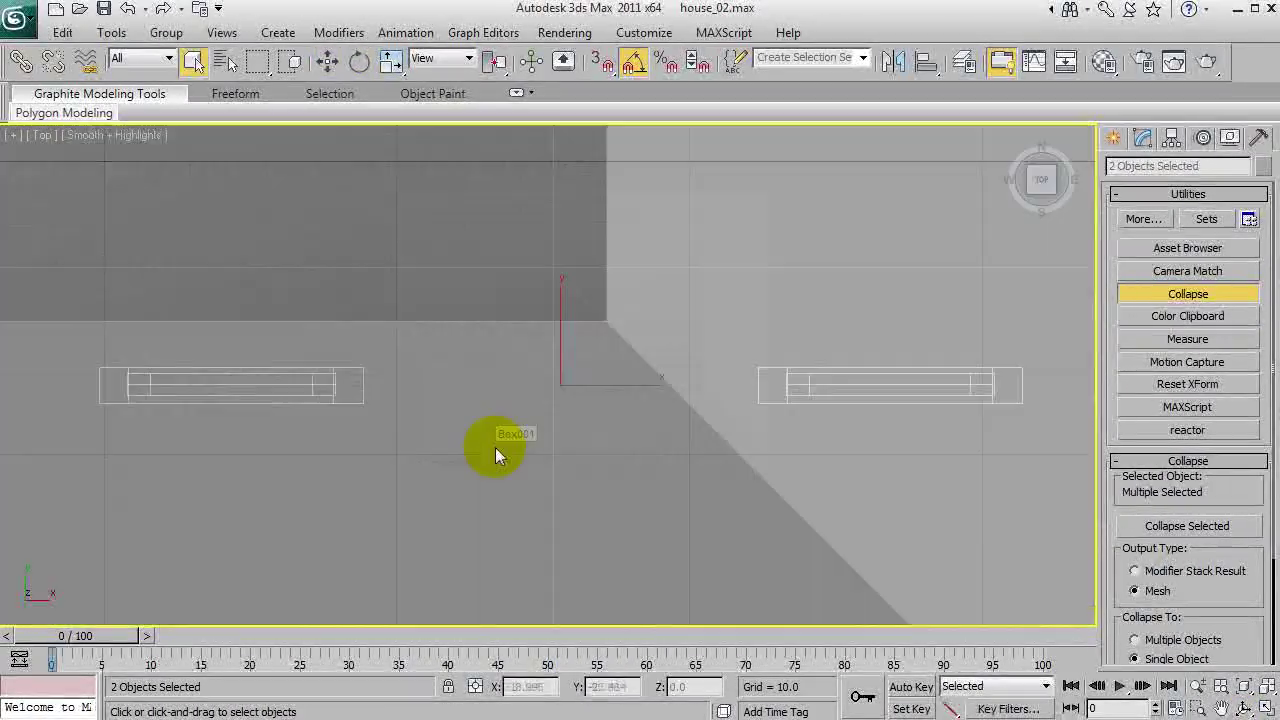
key(F3)
scroll(497, 454, down, 5)
drag(550, 340, 550, 326)
key(p)
mouse_move(453, 368)
alt+middle_down()
mouse_move(594, 400)
mouse_move(563, 349)
mouse_move(575, 371)
mouse_move(494, 355)
alt+middle_up()
scroll(575, 360, up, 5)
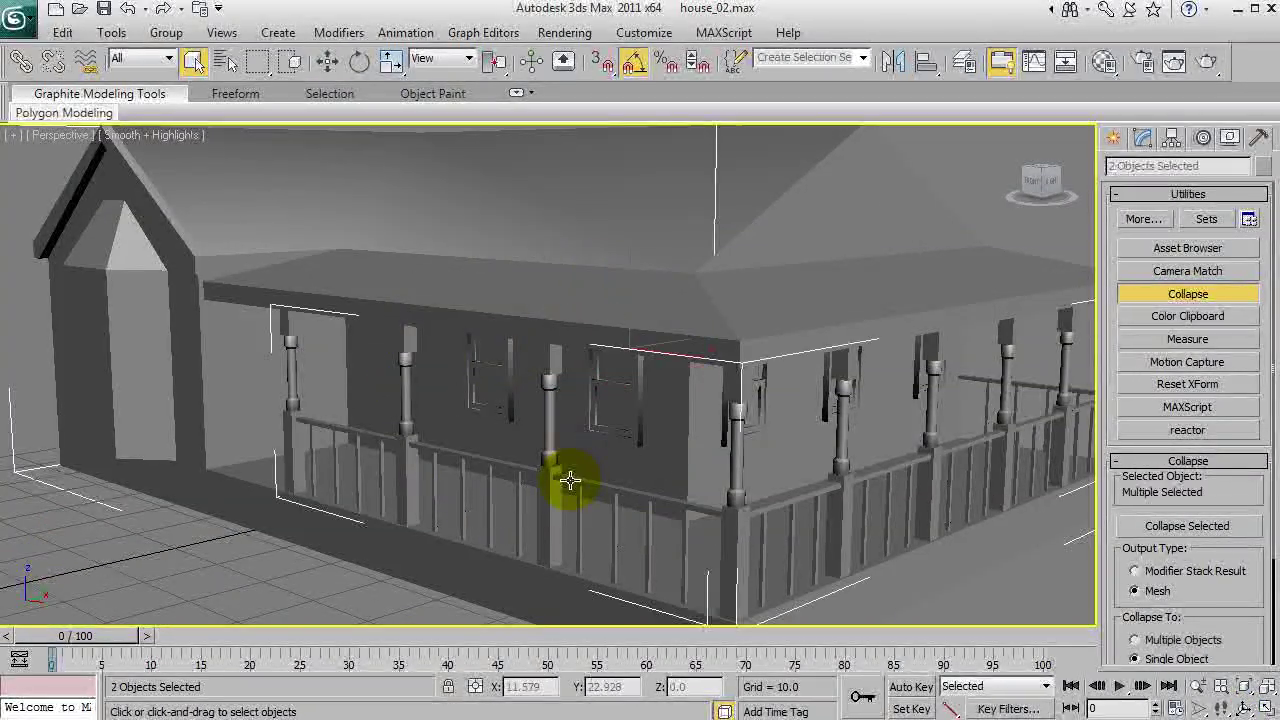
alt+middle_drag(569, 480, 487, 399)
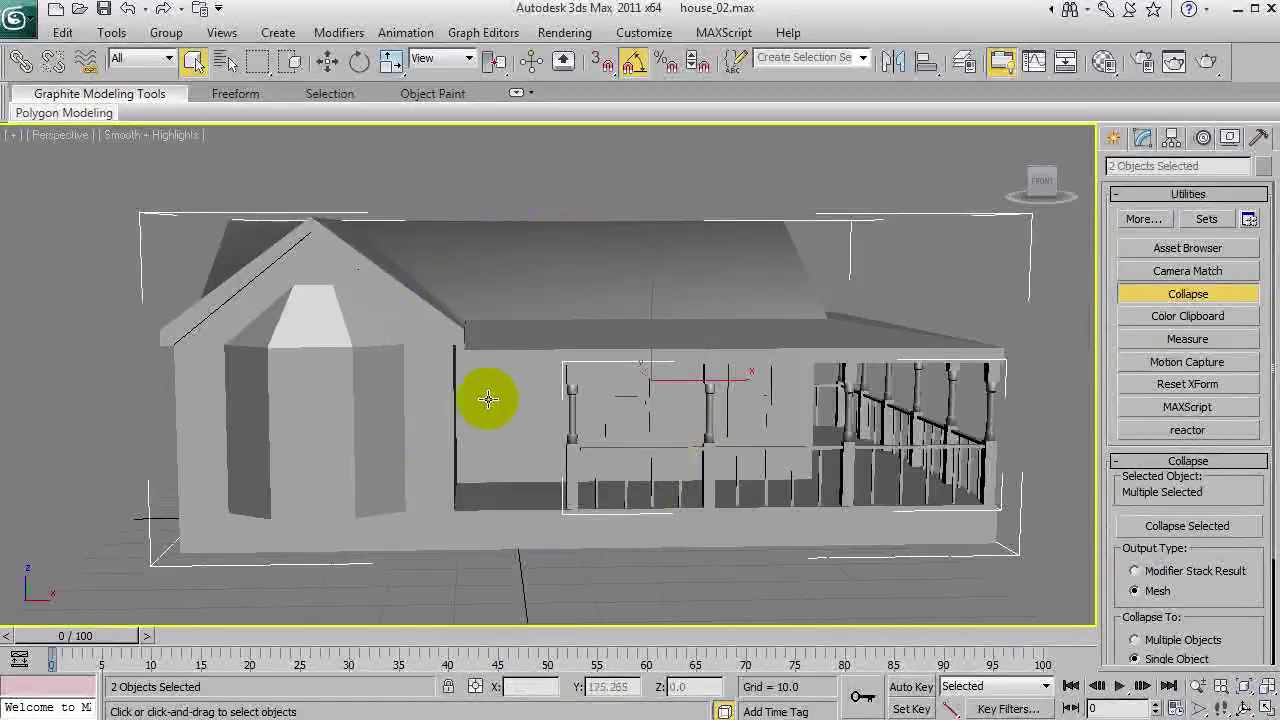